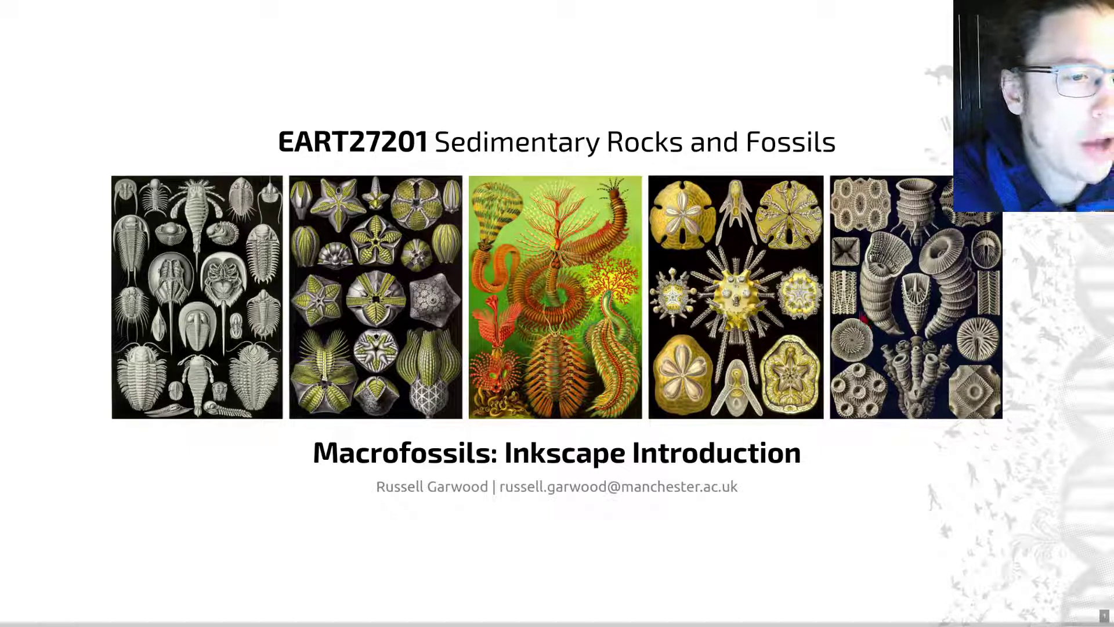
- Advance to the 'Inkscape' slide with its logo and the inkscape.org link
{"action": "key", "text": "Right"}
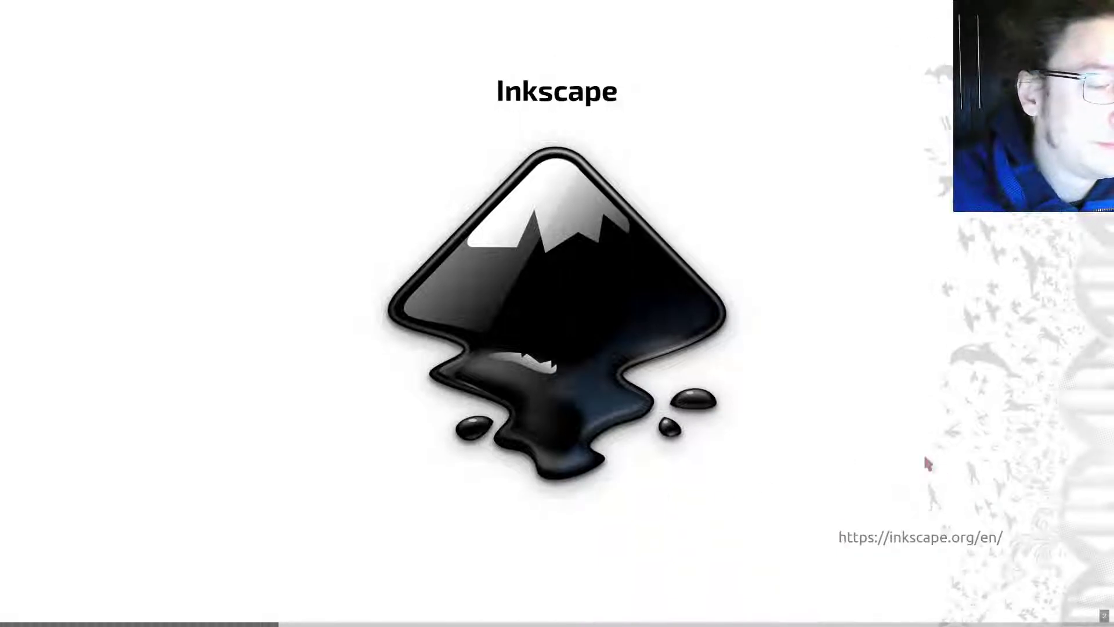
- Advance to the Raster / vector slide comparing the aardwolf photo with its vector trace
{"action": "key", "text": "Page_Down"}
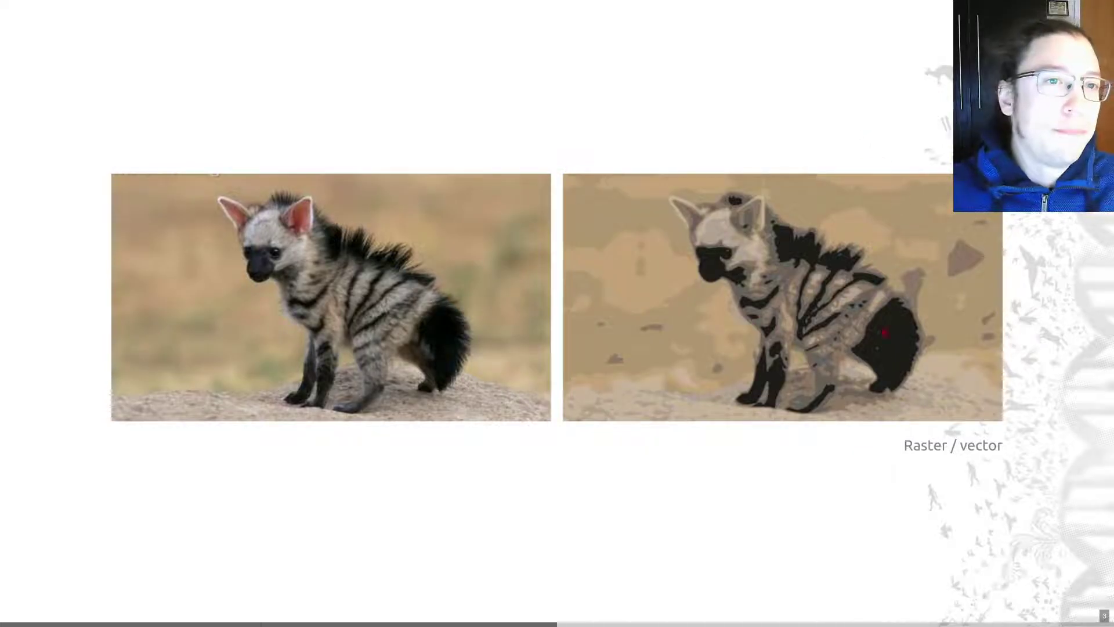
- Advance to the slide showing Inkscape with both hyena images on its page
{"action": "key", "text": "Right"}
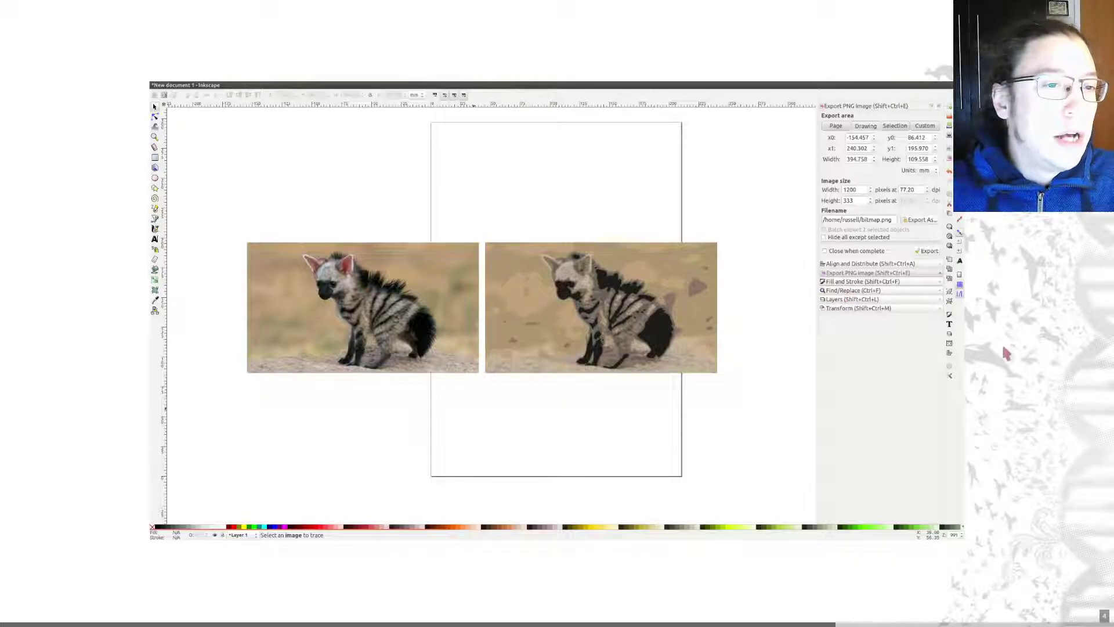
- Move on to the blank A4 Inkscape document with the Export PNG Image dialog docked
{"action": "key", "text": "Right"}
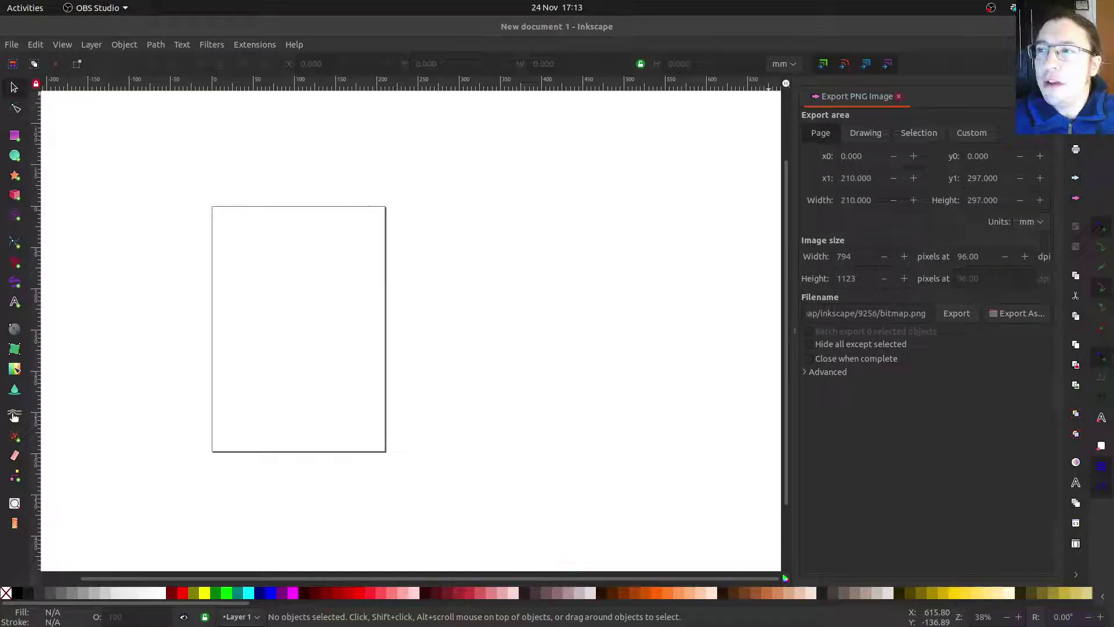
{"action": "left_click_drag", "start_coordinate": [323, 291], "coordinate": [358, 228]}
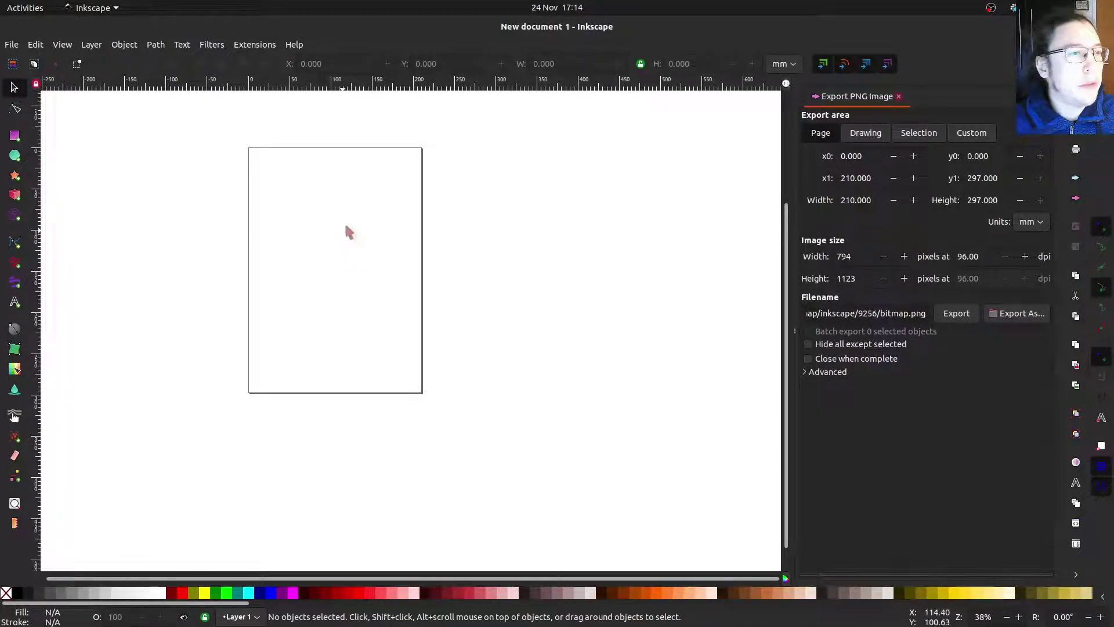
{"action": "left_click_drag", "start_coordinate": [346, 227], "coordinate": [354, 293]}
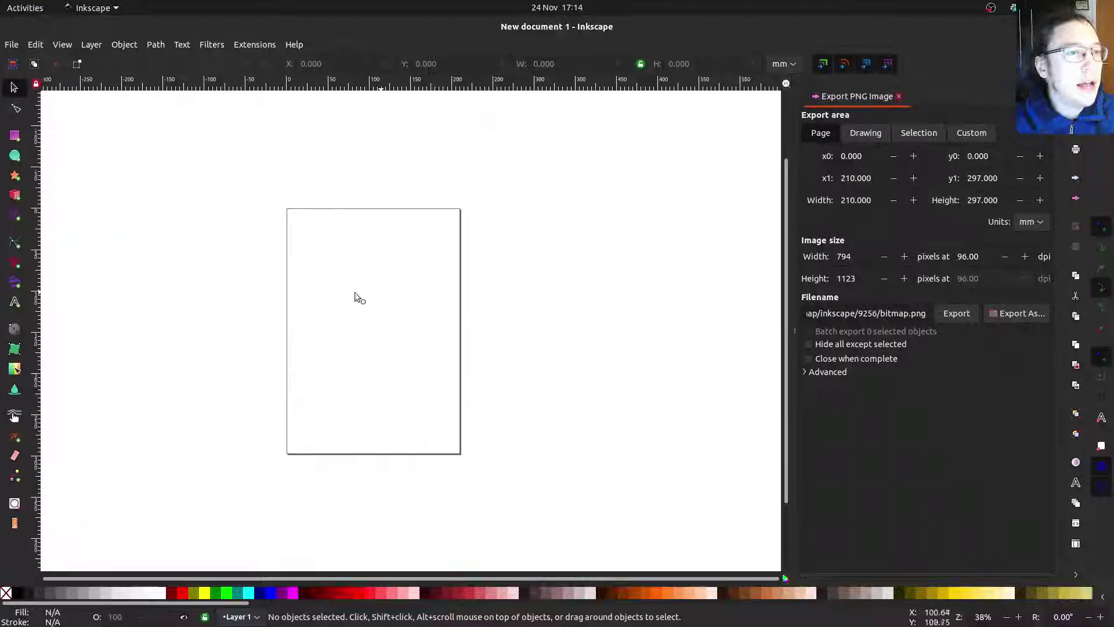
{"action": "scroll", "coordinate": [355, 293], "scroll_direction": "down", "scroll_amount": 2}
{"action": "scroll", "coordinate": [391, 311], "scroll_direction": "right", "scroll_amount": 3}
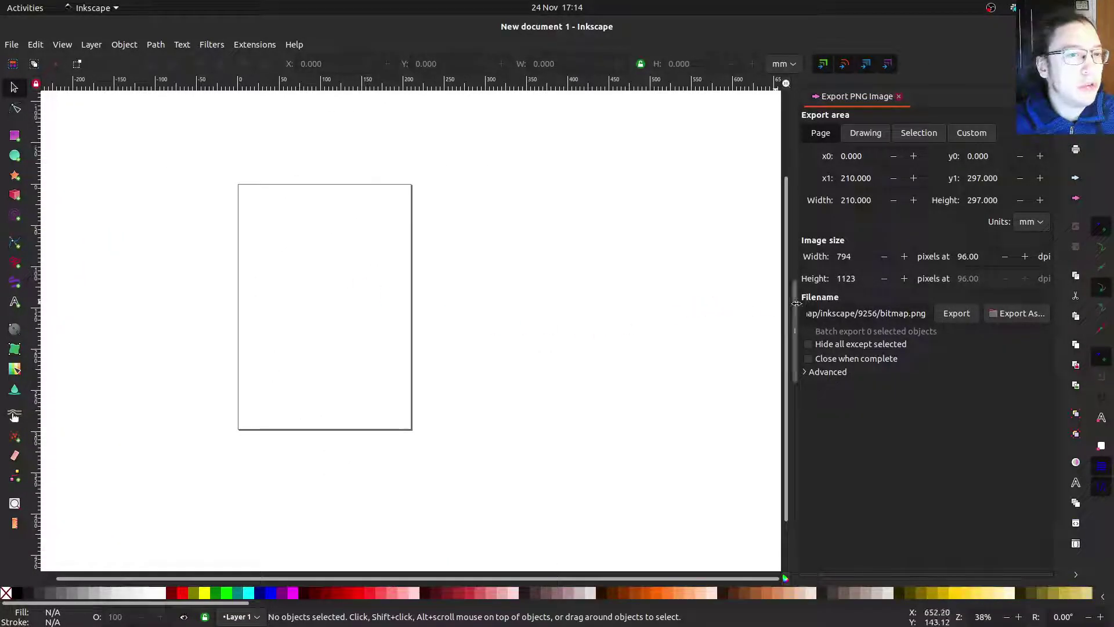
{"action": "left_click_drag", "start_coordinate": [785, 311], "coordinate": [785, 258]}
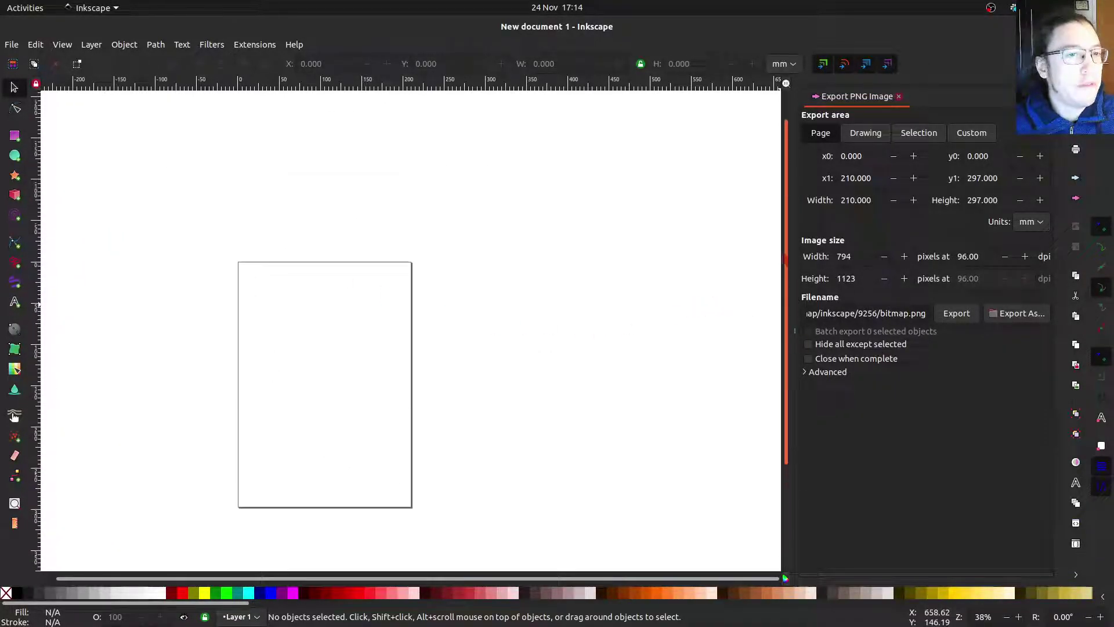
{"action": "scroll", "coordinate": [406, 563], "scroll_direction": "down", "scroll_amount": 3}
{"action": "scroll", "coordinate": [410, 356], "scroll_direction": "left", "scroll_amount": 2}
{"action": "scroll", "coordinate": [410, 356], "scroll_direction": "down", "scroll_amount": 2}
{"action": "scroll", "coordinate": [408, 404], "scroll_direction": "up", "scroll_amount": 2}
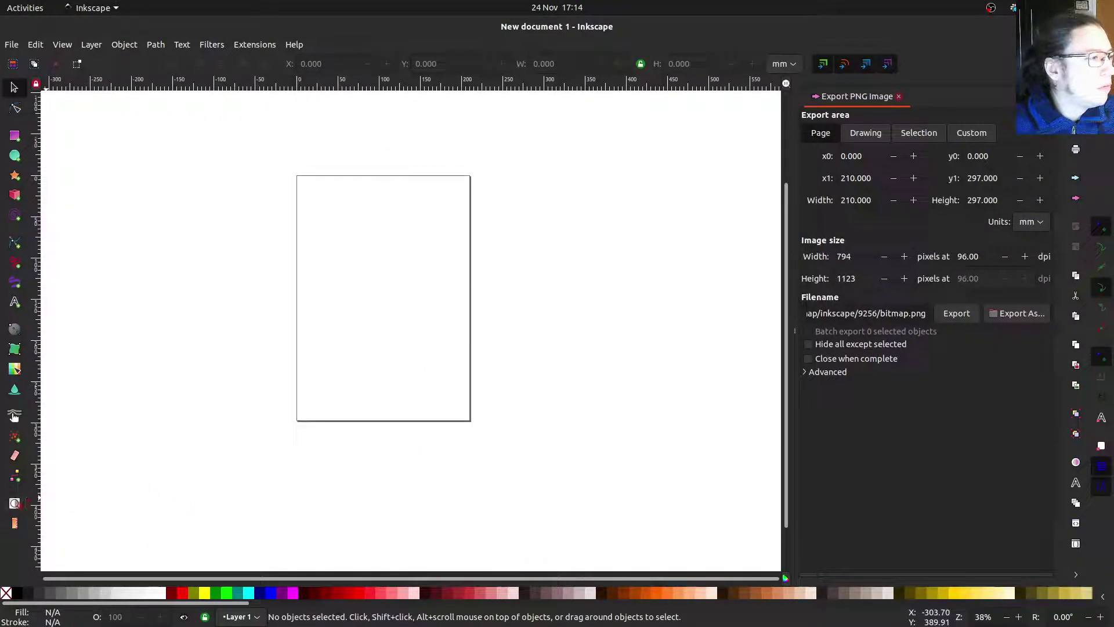
{"action": "left_click", "coordinate": [14, 503]}
{"action": "left_click_drag", "start_coordinate": [285, 172], "coordinate": [510, 438]}
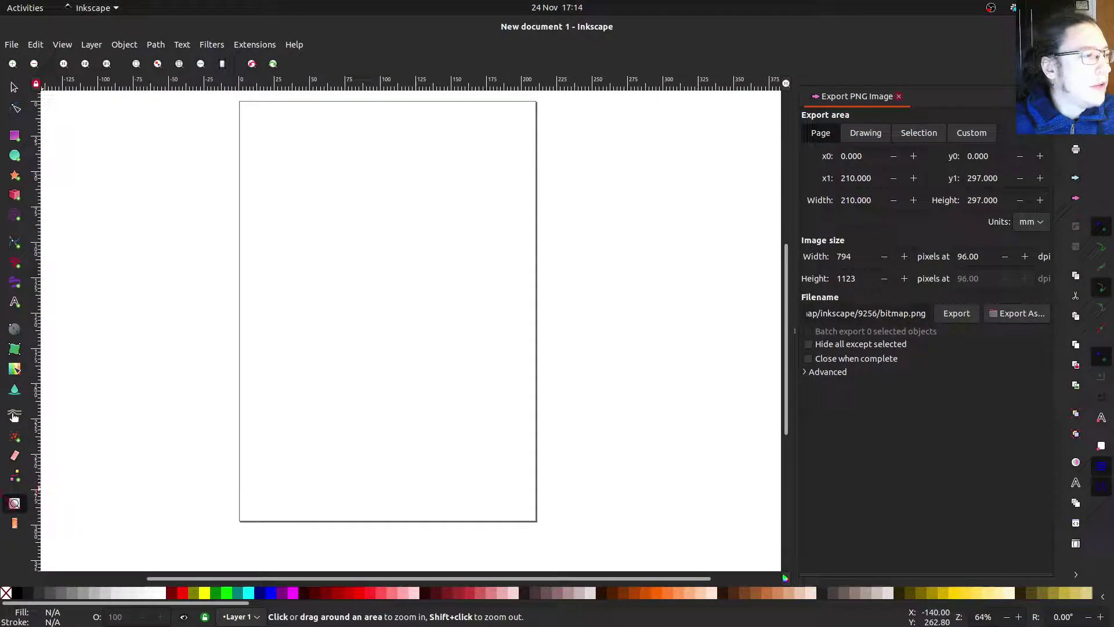
{"action": "scroll", "coordinate": [438, 316], "scroll_direction": "down", "scroll_amount": 4}
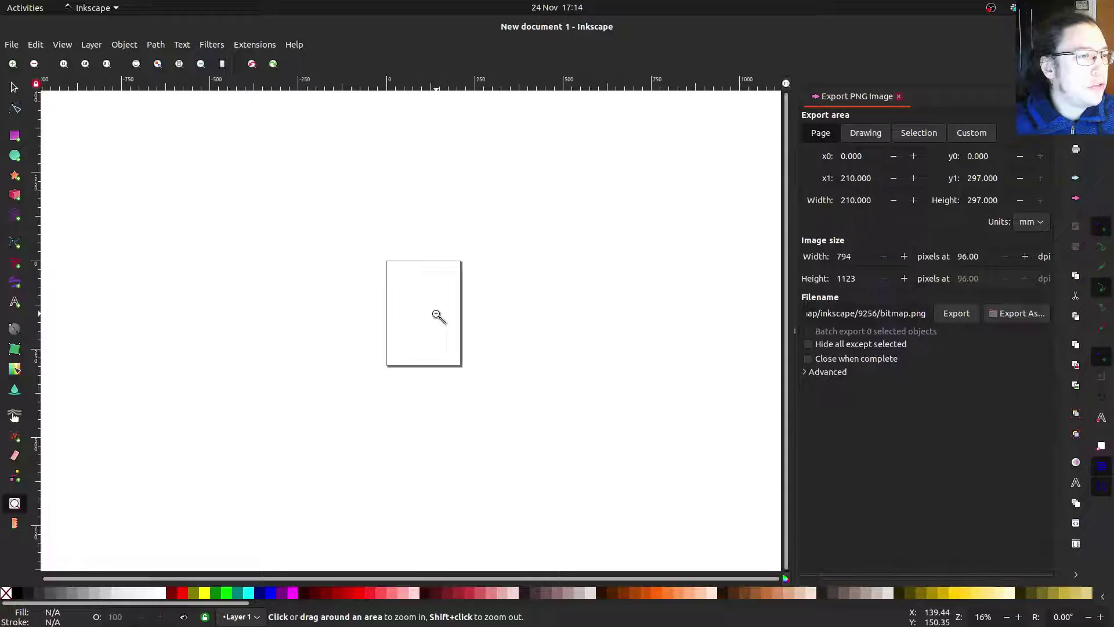
{"action": "scroll", "coordinate": [438, 316], "scroll_direction": "up", "scroll_amount": 2}
{"action": "scroll", "coordinate": [439, 316], "scroll_direction": "up", "scroll_amount": 4}
{"action": "scroll", "coordinate": [438, 316], "scroll_direction": "down", "scroll_amount": 4}
{"action": "scroll", "coordinate": [438, 317], "scroll_direction": "up", "scroll_amount": 2}
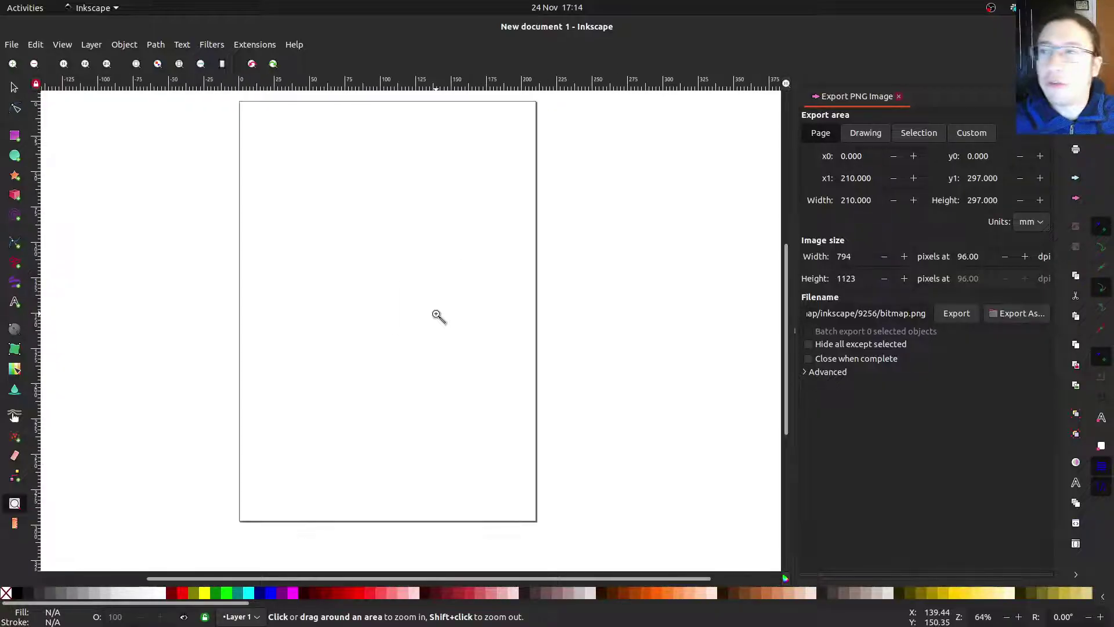
{"action": "scroll", "coordinate": [438, 316], "scroll_direction": "down", "scroll_amount": 2}
{"action": "scroll", "coordinate": [438, 316], "scroll_direction": "up", "scroll_amount": 2}
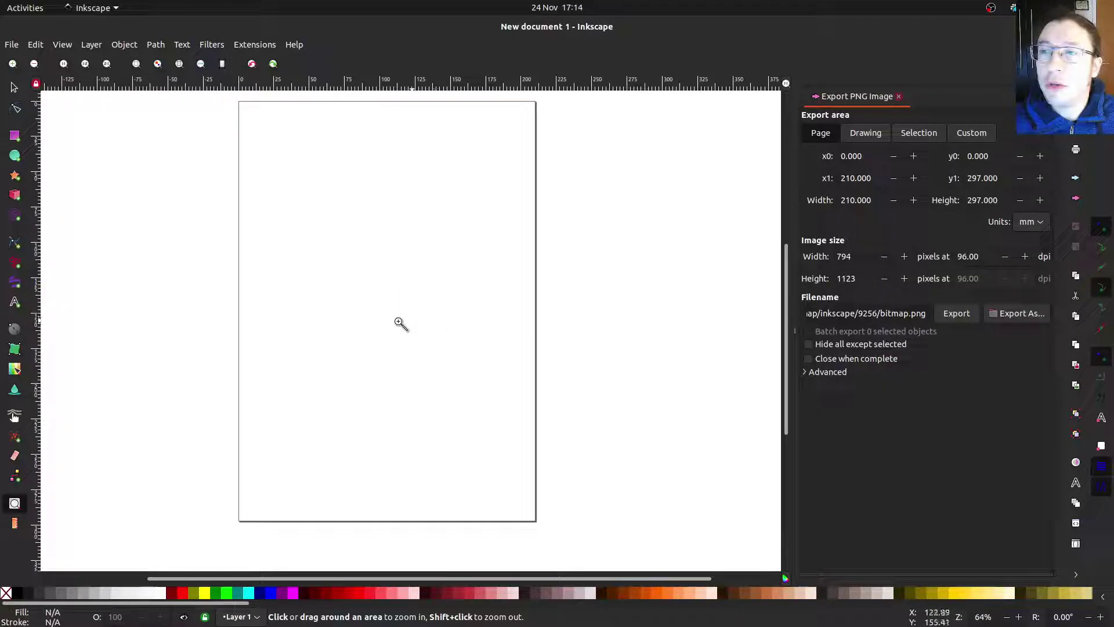
{"action": "scroll", "coordinate": [306, 228], "scroll_direction": "down", "scroll_amount": 3}
{"action": "scroll", "coordinate": [306, 229], "scroll_direction": "left", "scroll_amount": 2}
{"action": "scroll", "coordinate": [274, 284], "scroll_direction": "up", "scroll_amount": 2}
{"action": "scroll", "coordinate": [269, 368], "scroll_direction": "up", "scroll_amount": 1}
{"action": "scroll", "coordinate": [261, 391], "scroll_direction": "left", "scroll_amount": 1}
{"action": "scroll", "coordinate": [261, 391], "scroll_direction": "up", "scroll_amount": 1}
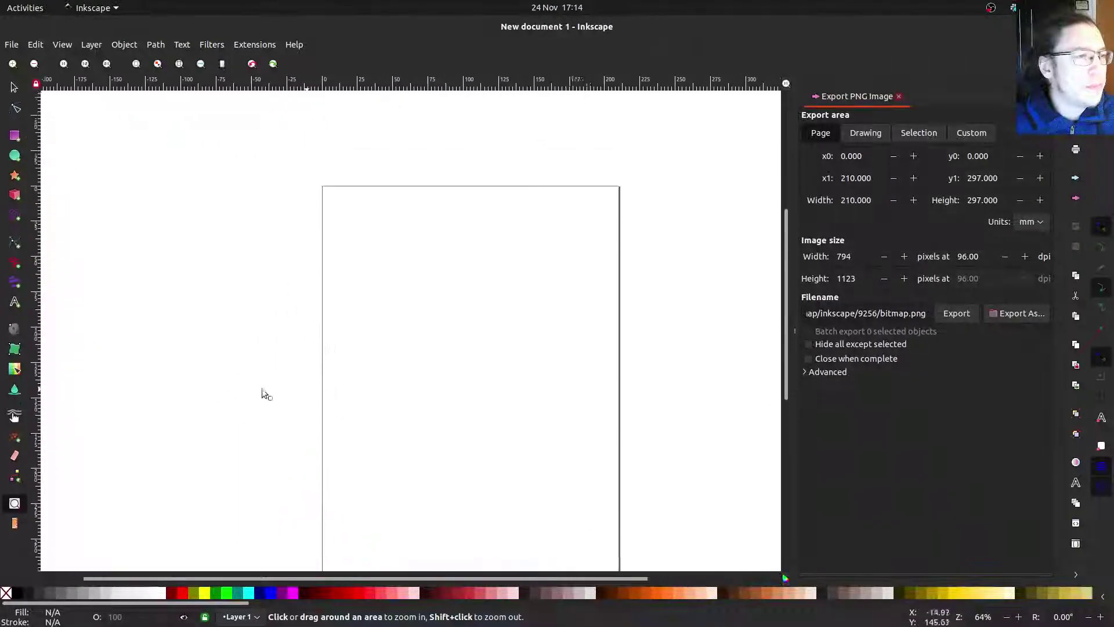
{"action": "scroll", "coordinate": [264, 341], "scroll_direction": "right", "scroll_amount": 1}
{"action": "scroll", "coordinate": [264, 341], "scroll_direction": "down", "scroll_amount": 1}
{"action": "scroll", "coordinate": [264, 341], "scroll_direction": "down", "scroll_amount": 4}
{"action": "scroll", "coordinate": [262, 342], "scroll_direction": "up", "scroll_amount": 4}
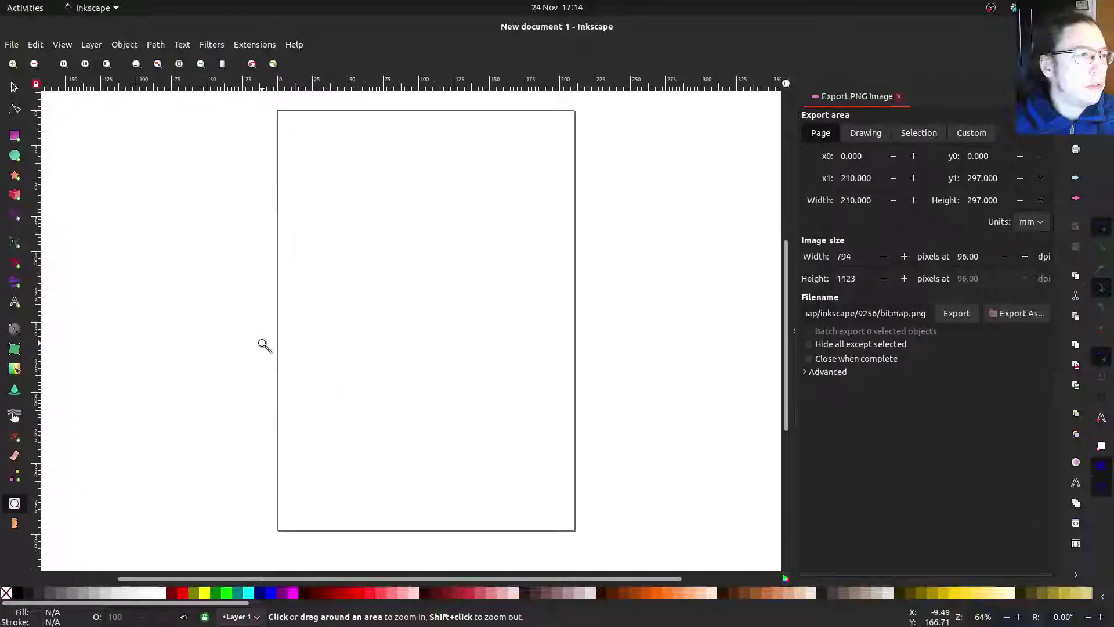
{"action": "scroll", "coordinate": [263, 342], "scroll_direction": "down", "scroll_amount": 4}
{"action": "scroll", "coordinate": [262, 343], "scroll_direction": "up", "scroll_amount": 2}
{"action": "left_click_drag", "start_coordinate": [258, 346], "coordinate": [212, 357]}
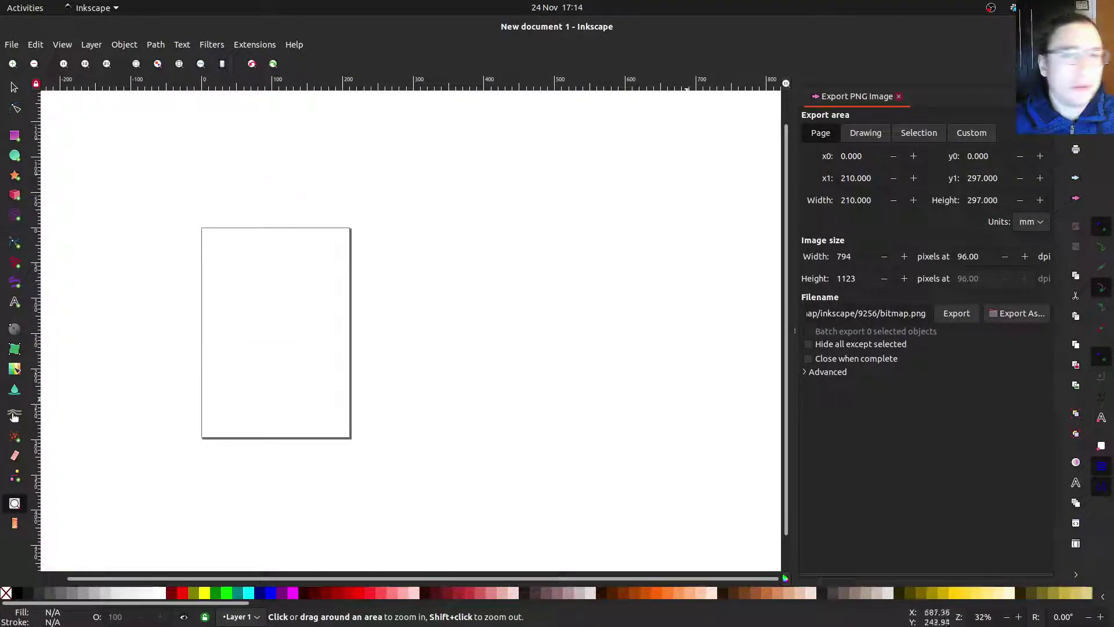
{"action": "key", "text": "alt+Tab"}
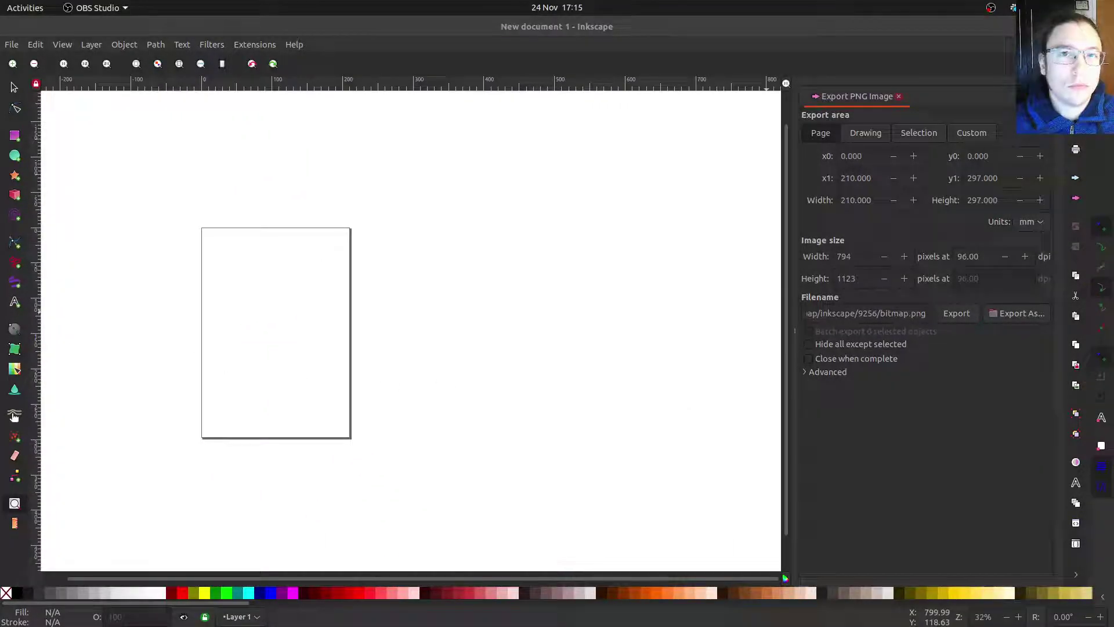
{"action": "key", "text": "alt+Tab"}
{"action": "left_click_drag", "start_coordinate": [348, 318], "coordinate": [366, 298]}
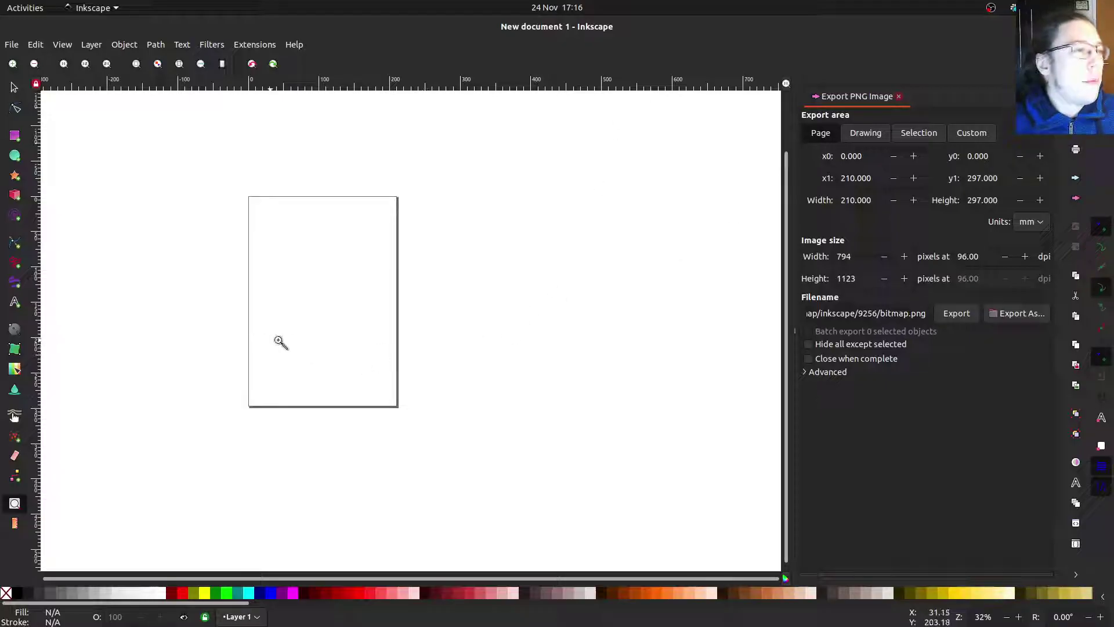
{"action": "left_click", "coordinate": [308, 352]}
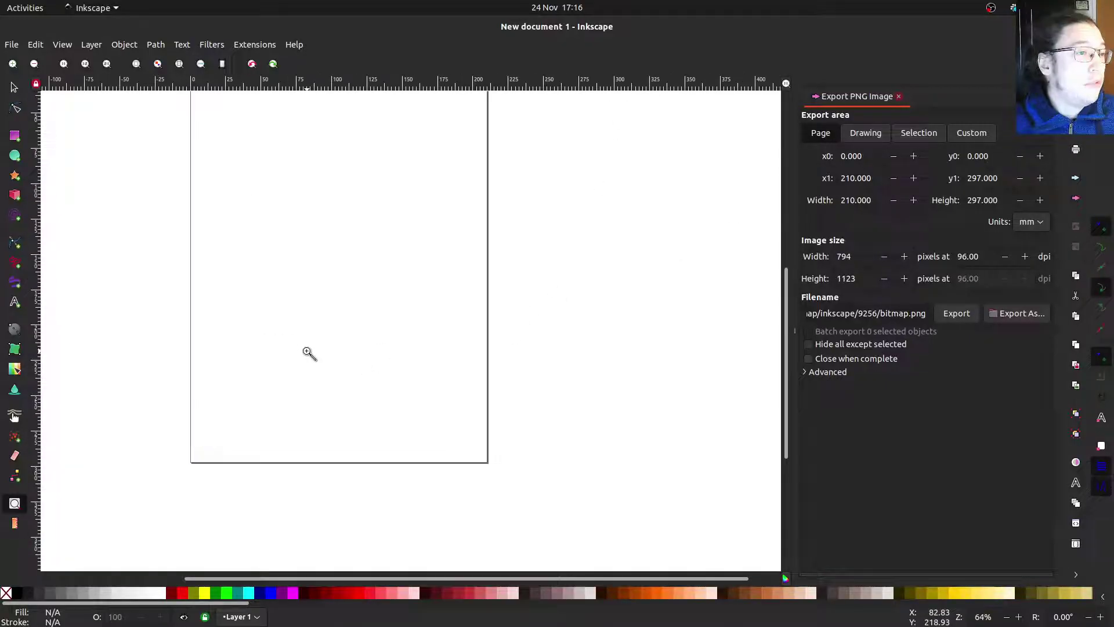
{"action": "scroll", "coordinate": [308, 353], "scroll_direction": "up", "scroll_amount": 4}
{"action": "scroll", "coordinate": [308, 353], "scroll_direction": "left", "scroll_amount": 2}
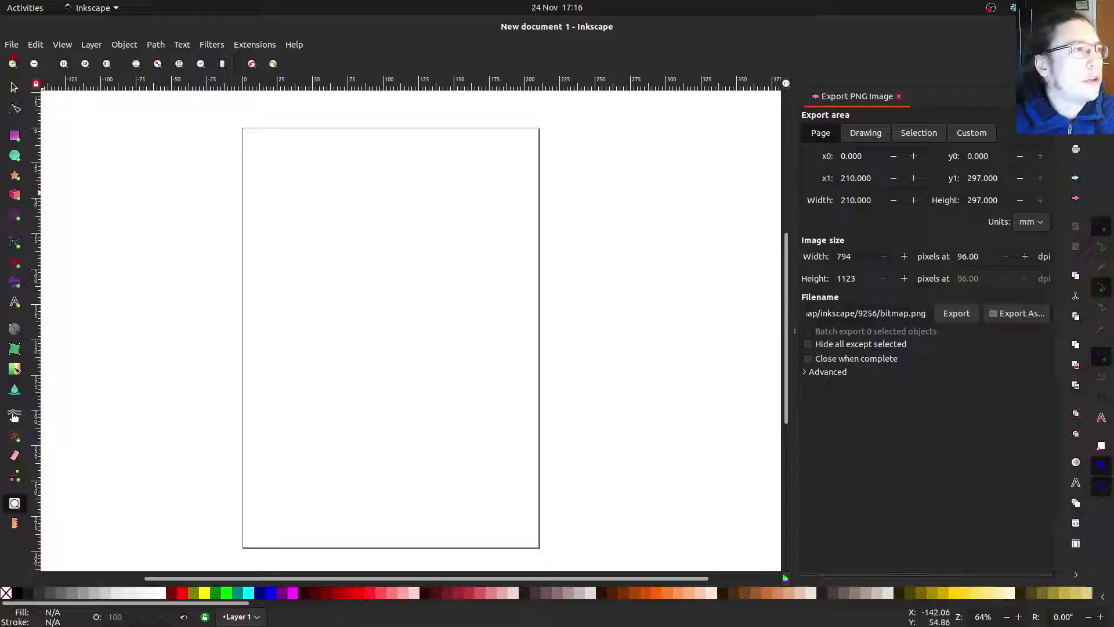
- Import Haeckel.jpg from the pasted images folder path, embedding it in the document
{"action": "left_click", "coordinate": [12, 45]}
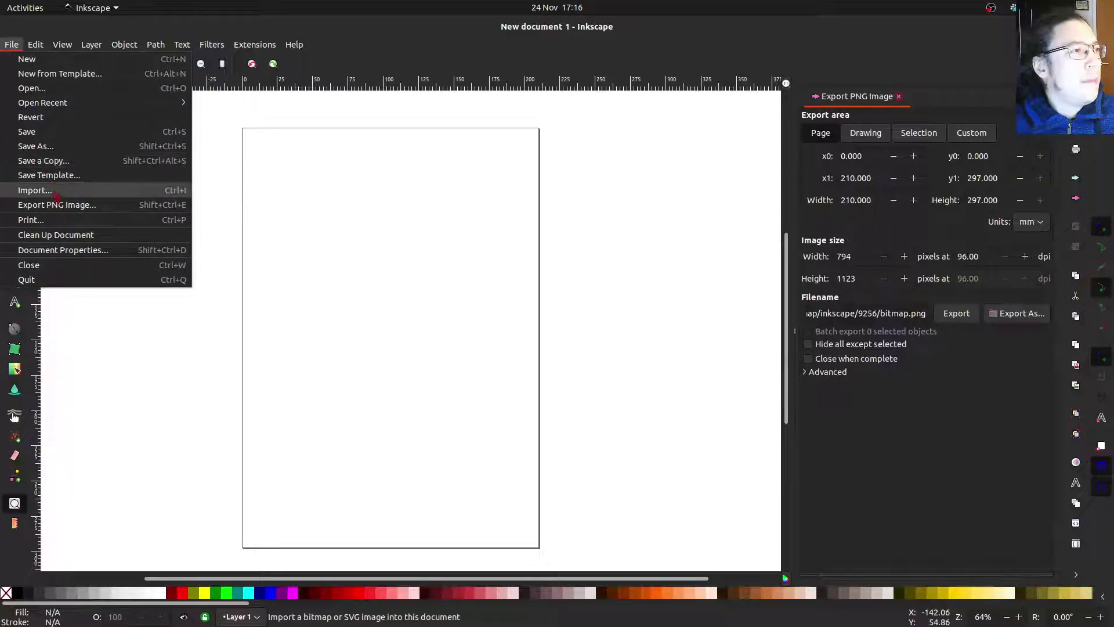
{"action": "left_click", "coordinate": [101, 190]}
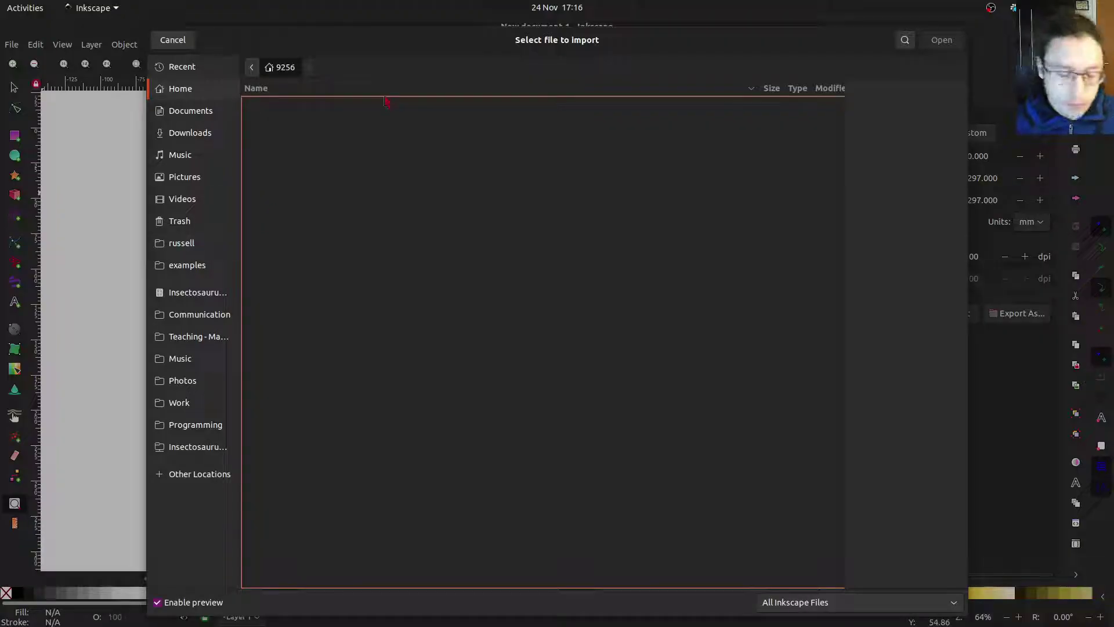
{"action": "type", "text": "."}
{"action": "type", "text": "/media/russell/Krimson/Work/Communication/Teaching/Manchester/EART27201 - Sedimentary Rocks and Fossils/EART27201/Inkscape/images/"}
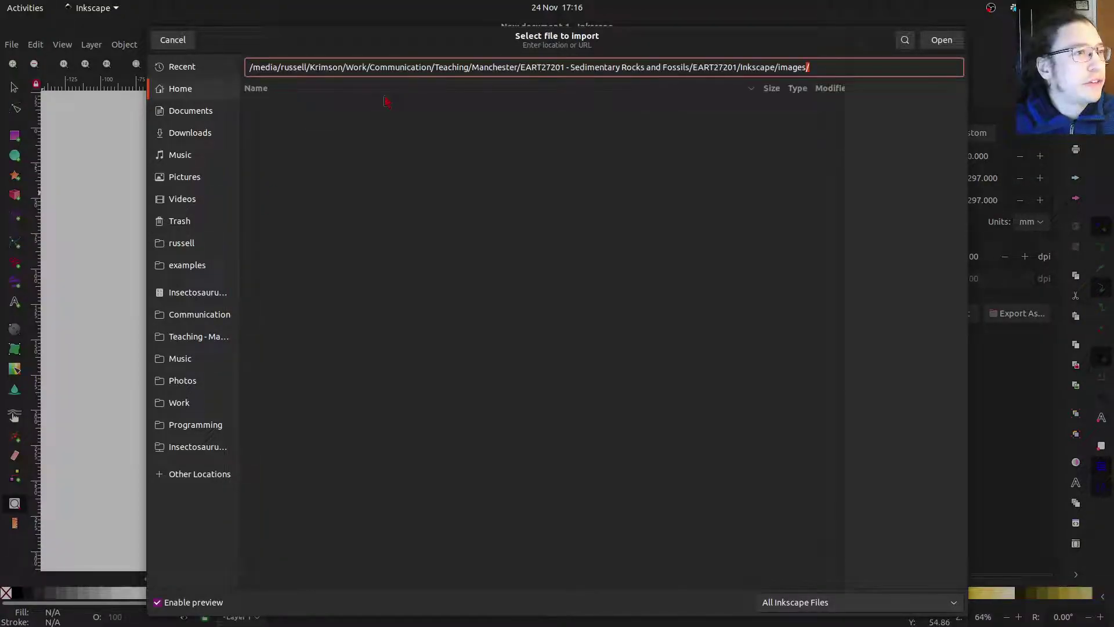
{"action": "left_click", "coordinate": [302, 124]}
{"action": "left_click", "coordinate": [319, 126]}
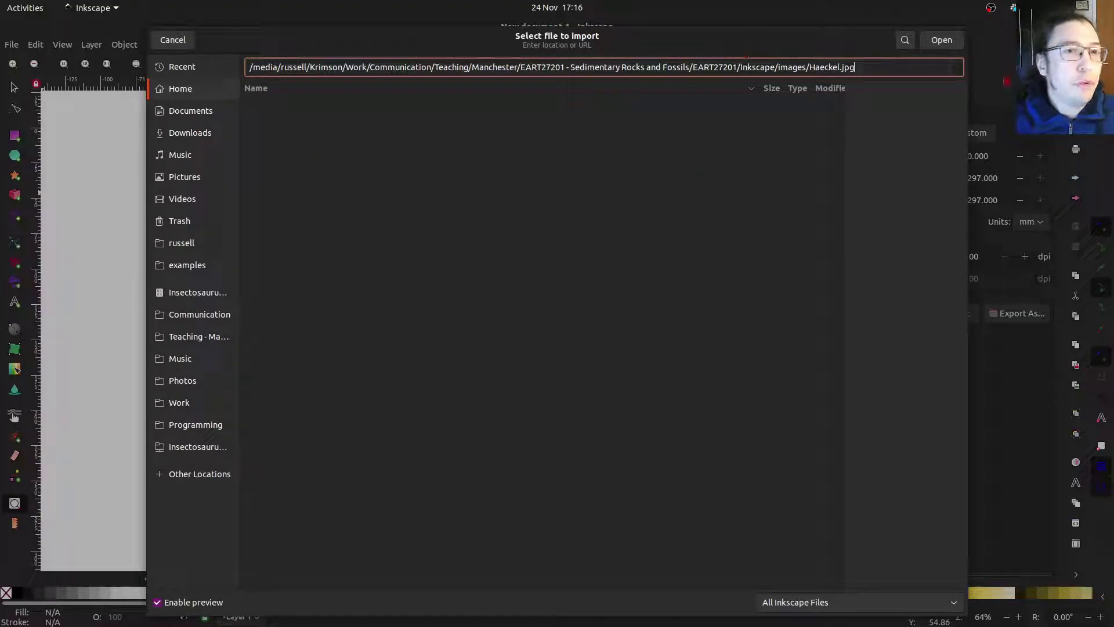
{"action": "left_click", "coordinate": [945, 40]}
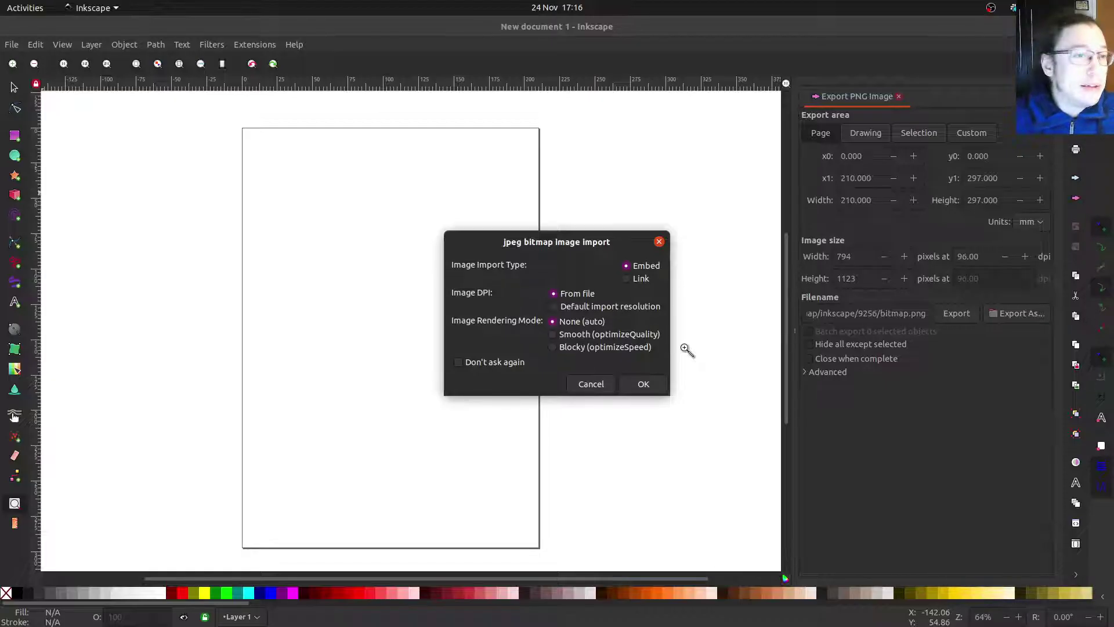
{"action": "left_click", "coordinate": [646, 384]}
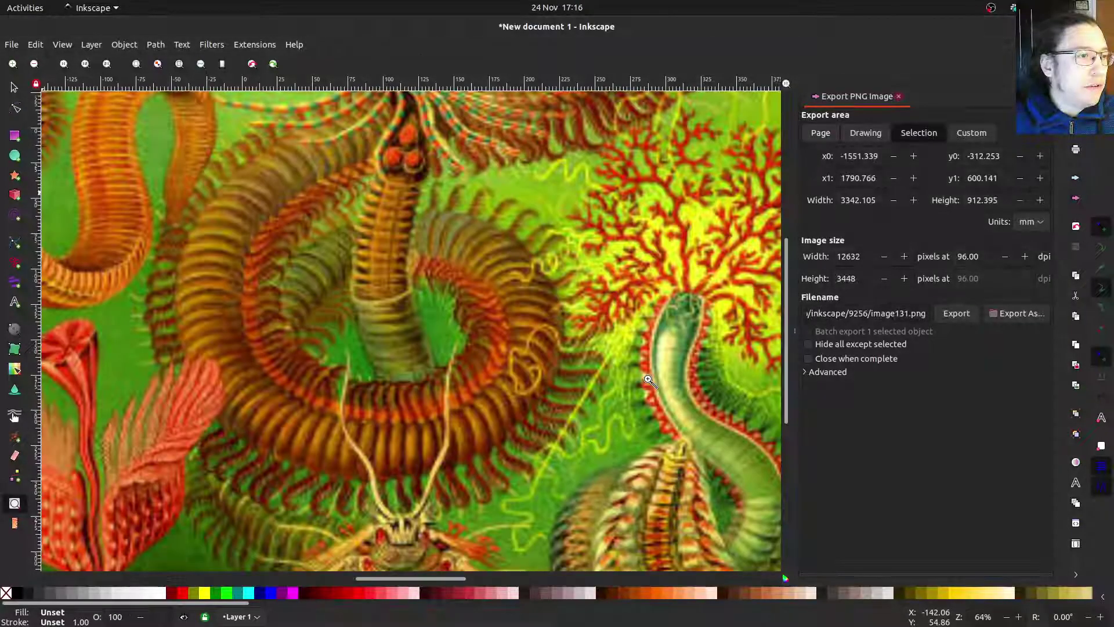
- Scroll the canvas to inspect the strip of five imported Haeckel plates
{"action": "scroll", "coordinate": [502, 332], "scroll_direction": "down", "scroll_amount": 7}
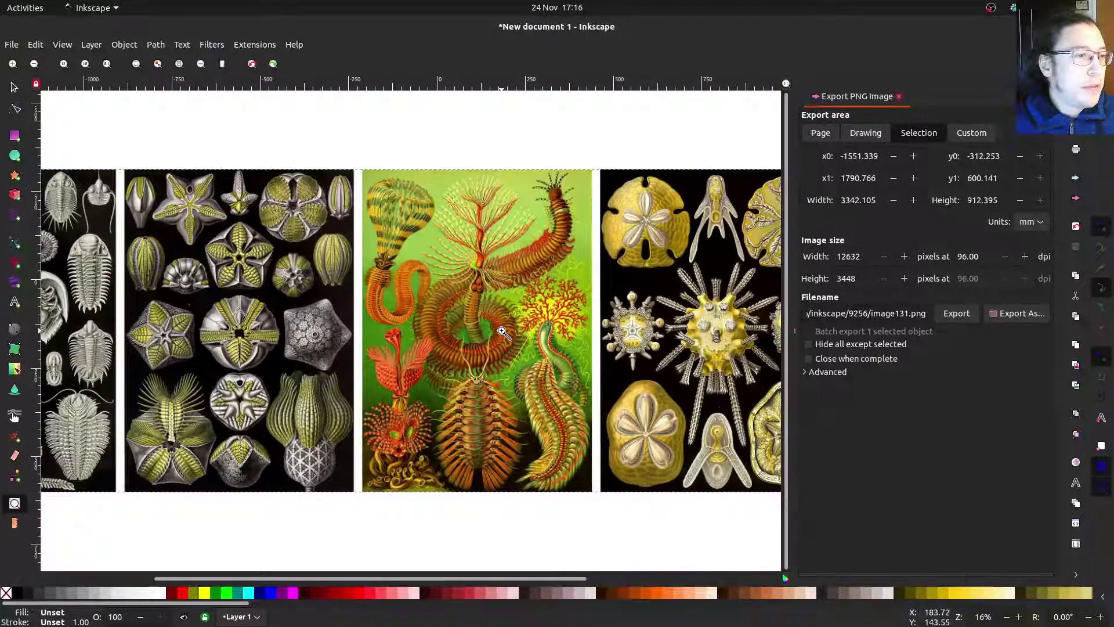
{"action": "scroll", "coordinate": [503, 332], "scroll_direction": "up", "scroll_amount": 2}
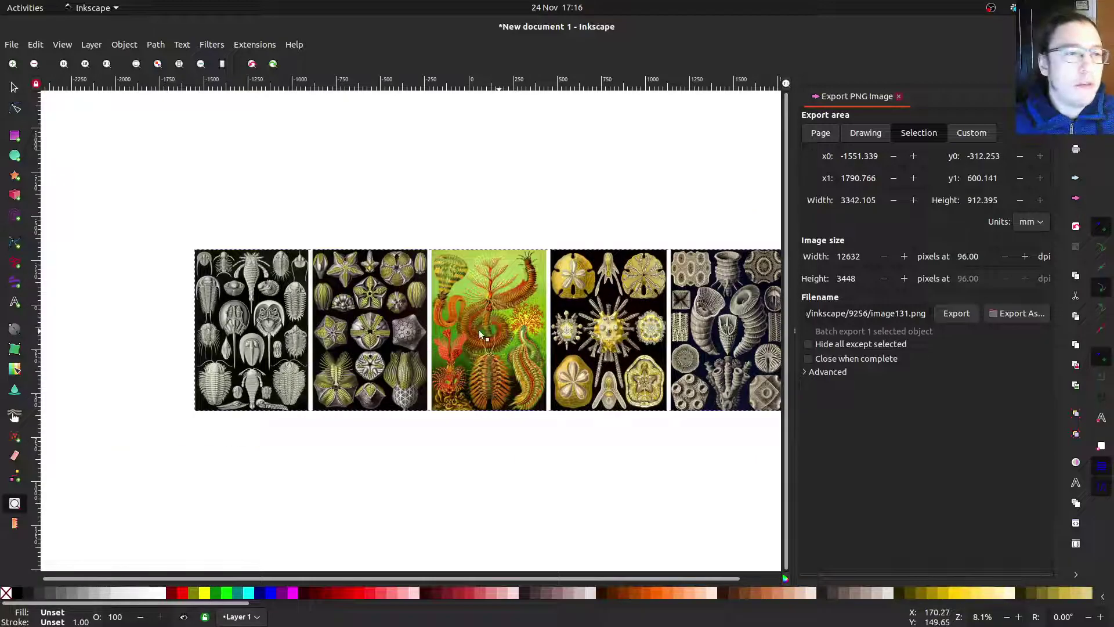
{"action": "scroll", "coordinate": [416, 318], "scroll_direction": "down", "scroll_amount": 1}
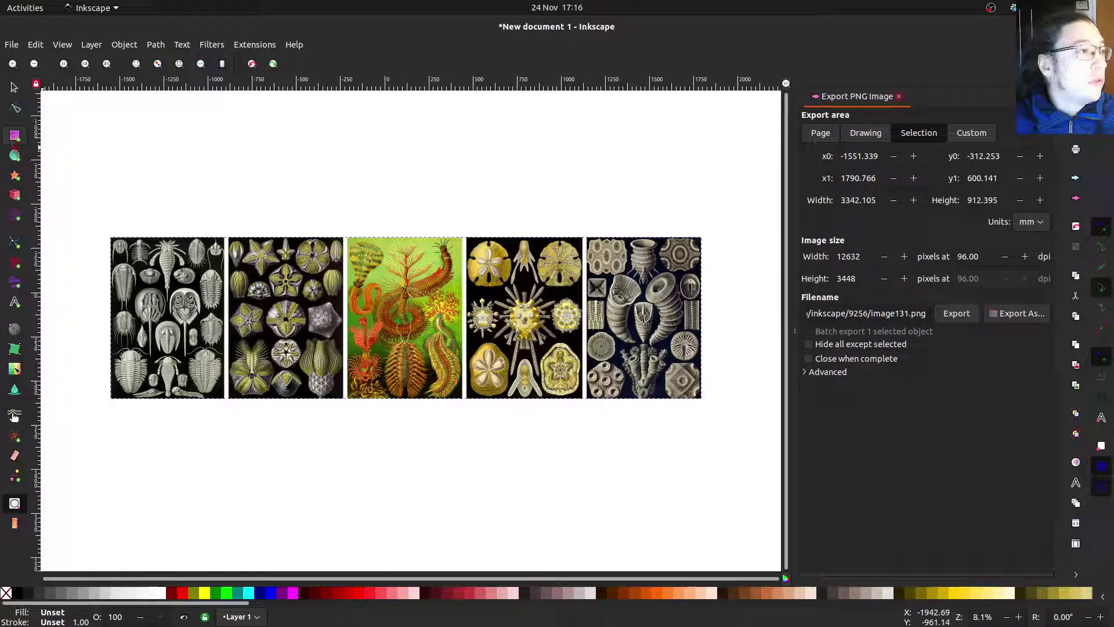
- Draw a closed straight-line outline over the first plate with the Bezier tool
{"action": "left_click", "coordinate": [14, 242]}
{"action": "left_click", "coordinate": [166, 283]}
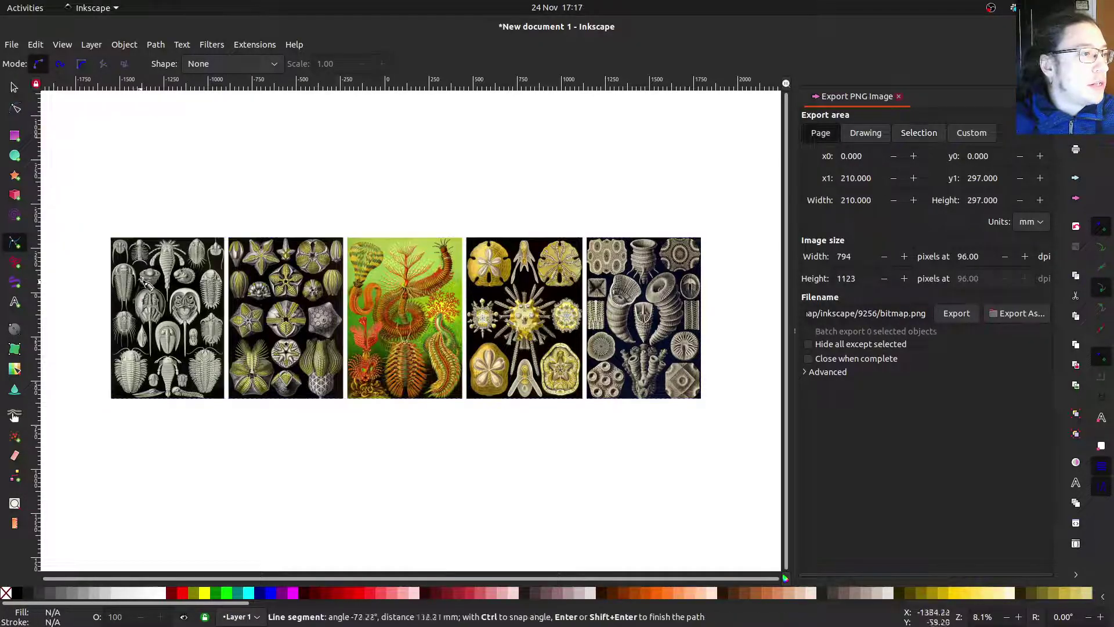
{"action": "left_click", "coordinate": [252, 274]}
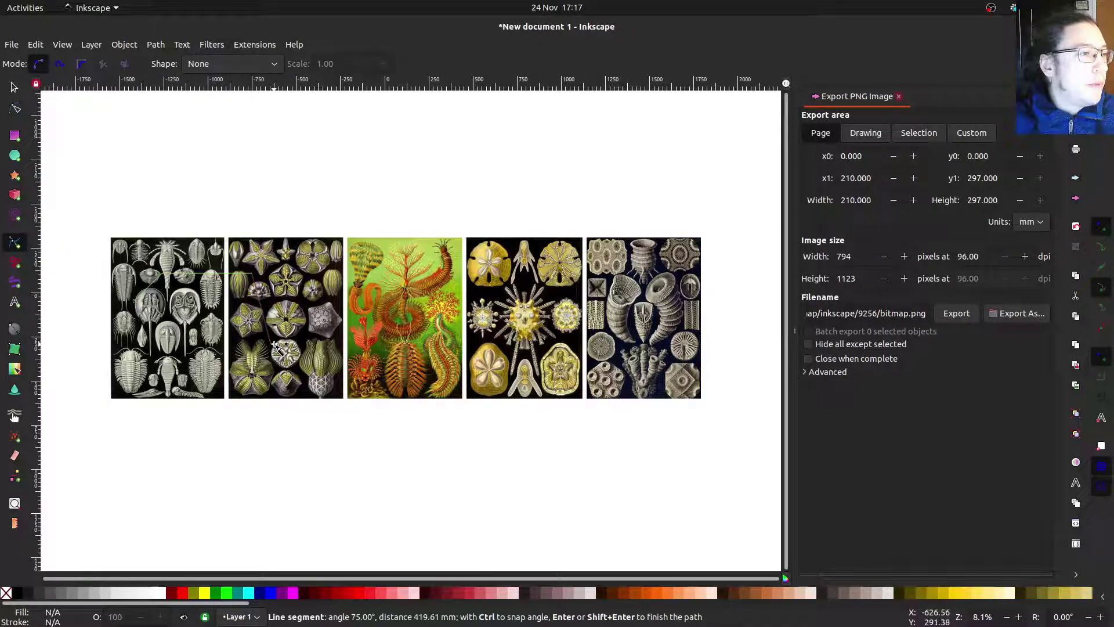
{"action": "left_click", "coordinate": [269, 344]}
{"action": "left_click", "coordinate": [203, 371]}
{"action": "left_click", "coordinate": [135, 302]}
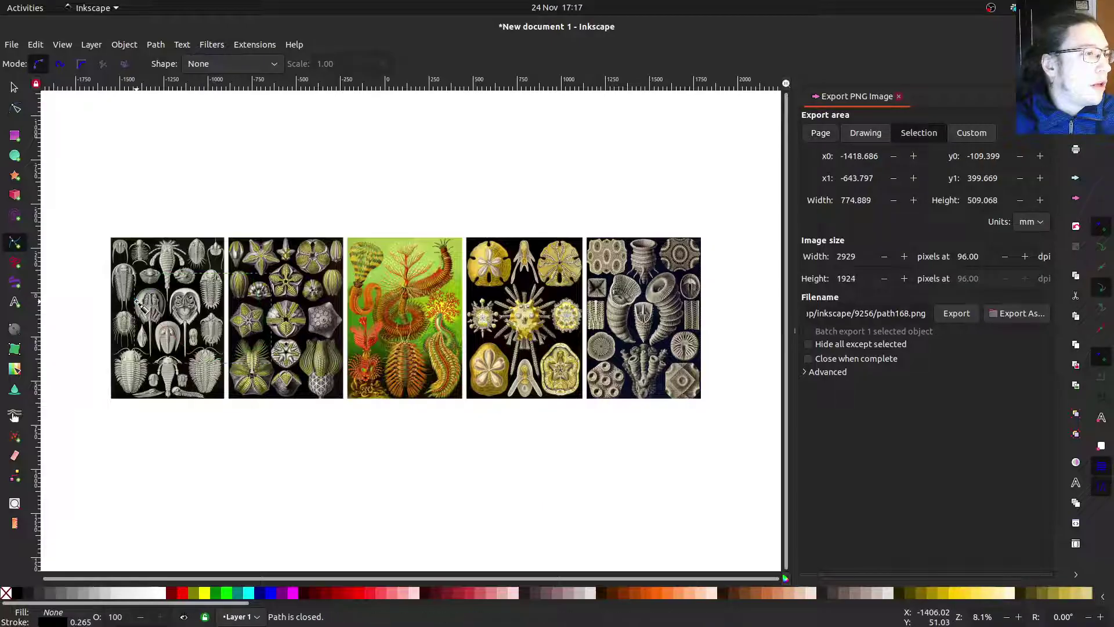
- Reposition the image strip and place the outline over the first two plates
{"action": "left_click", "coordinate": [13, 85]}
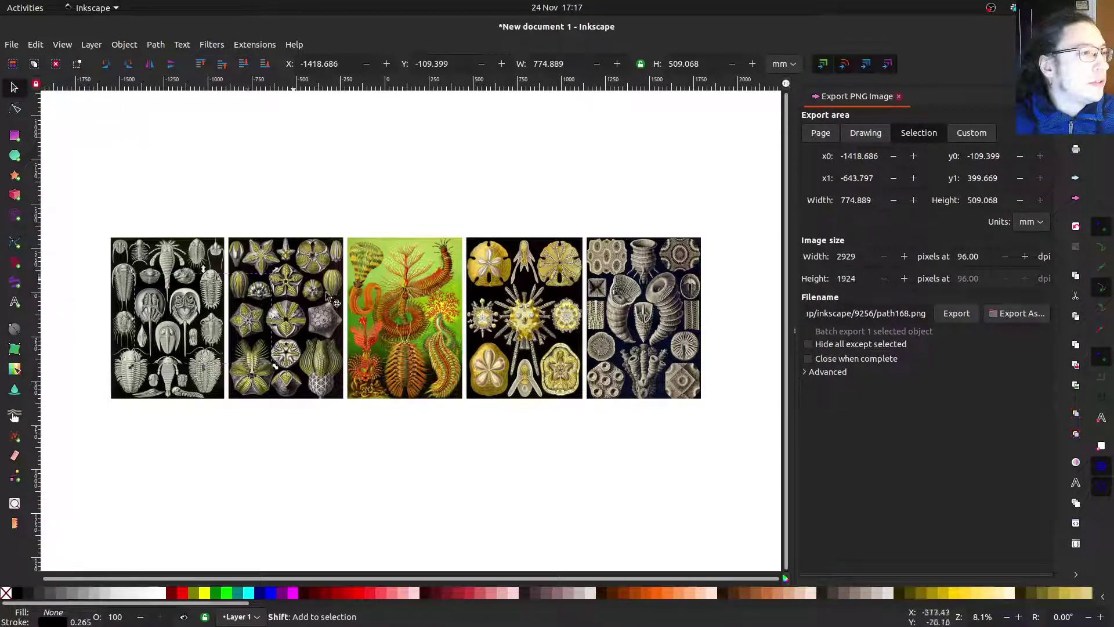
{"action": "left_click", "coordinate": [375, 313], "text": "shift"}
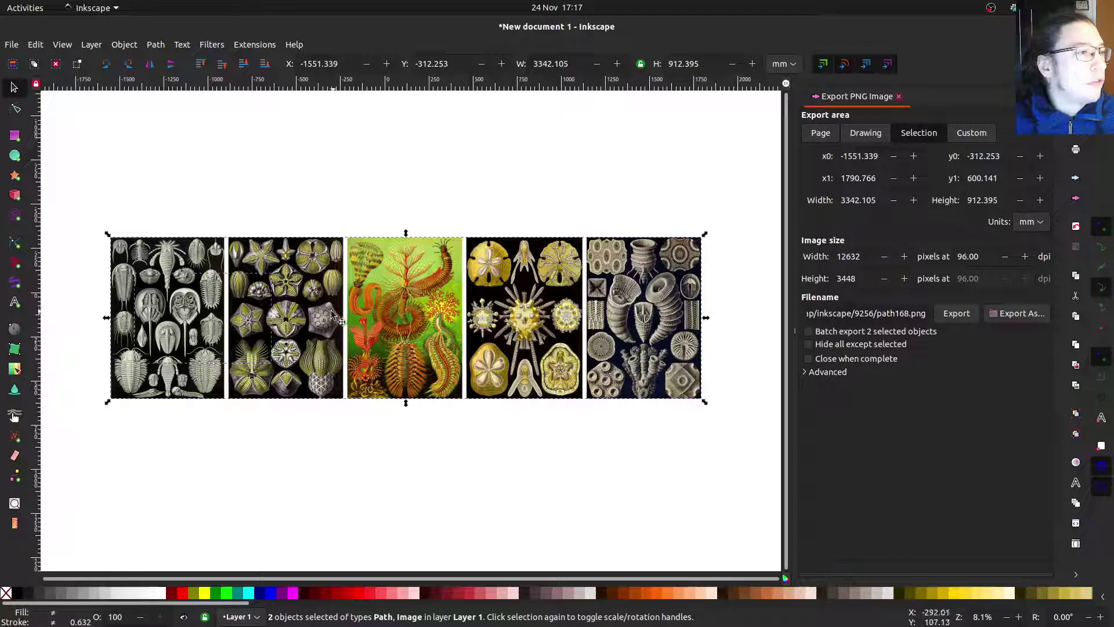
{"action": "left_click", "coordinate": [284, 192]}
{"action": "left_click", "coordinate": [203, 314]}
{"action": "left_click_drag", "start_coordinate": [203, 313], "coordinate": [356, 488]}
{"action": "left_click", "coordinate": [261, 351]}
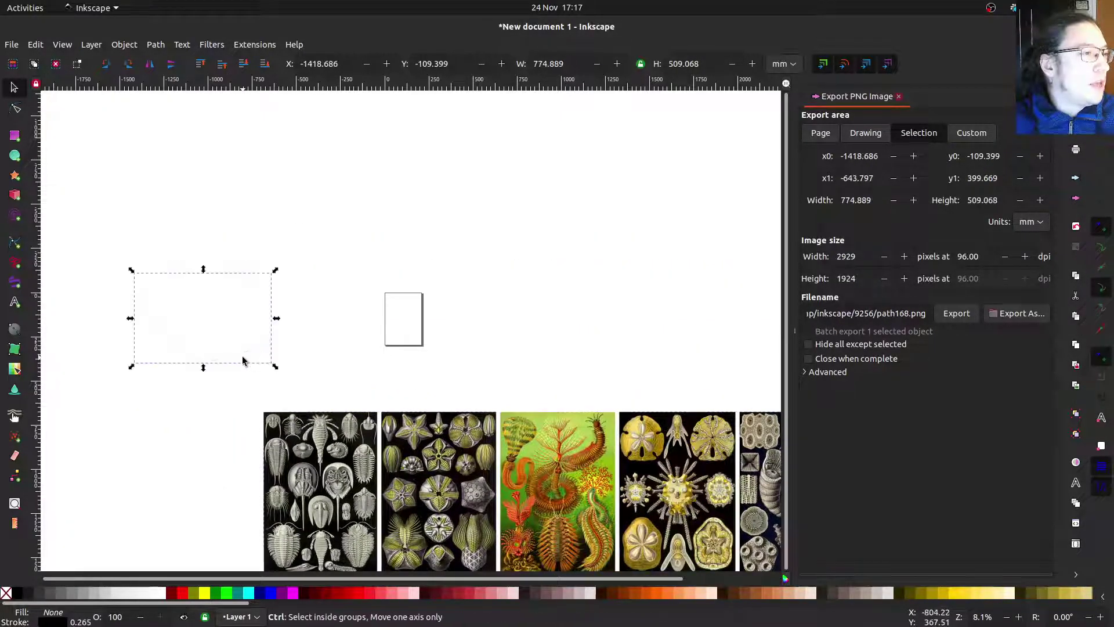
{"action": "scroll", "coordinate": [242, 361], "scroll_direction": "up", "scroll_amount": 4, "text": "ctrl"}
{"action": "scroll", "coordinate": [243, 361], "scroll_direction": "down", "scroll_amount": 6, "text": "ctrl"}
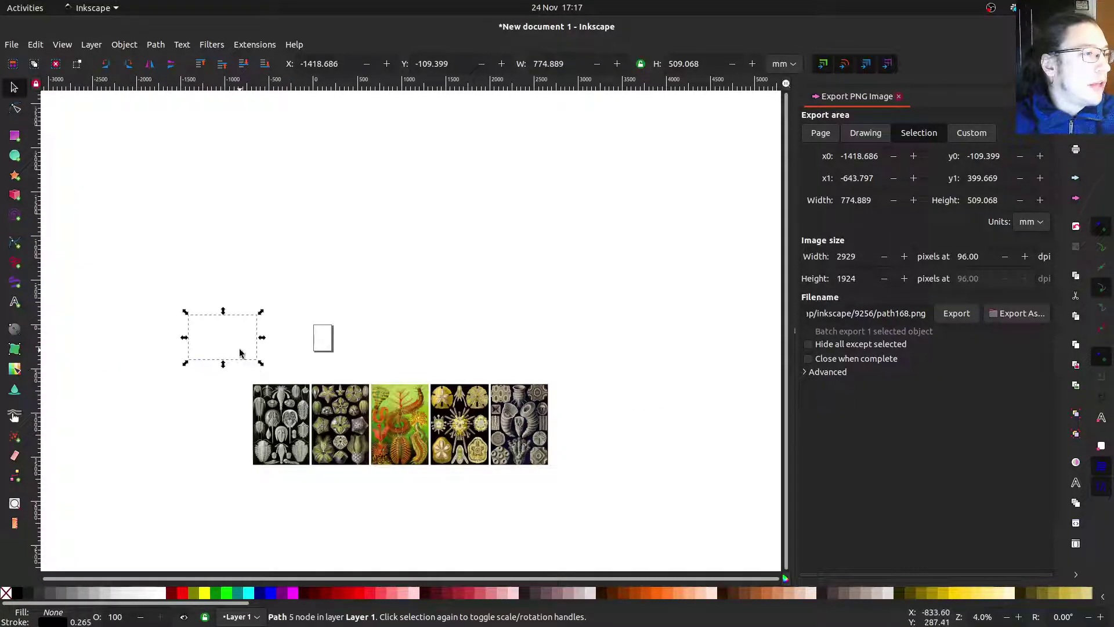
{"action": "scroll", "coordinate": [243, 360], "scroll_direction": "up", "scroll_amount": 1, "text": "ctrl"}
{"action": "left_click_drag", "start_coordinate": [285, 432], "coordinate": [264, 357]}
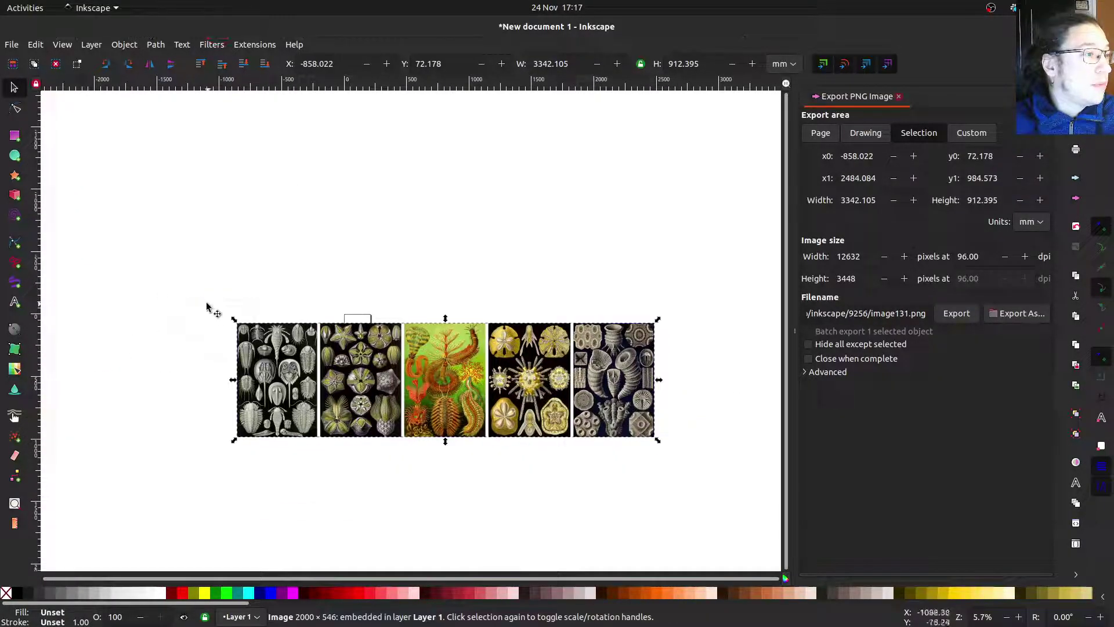
{"action": "left_click_drag", "start_coordinate": [216, 309], "coordinate": [312, 352]}
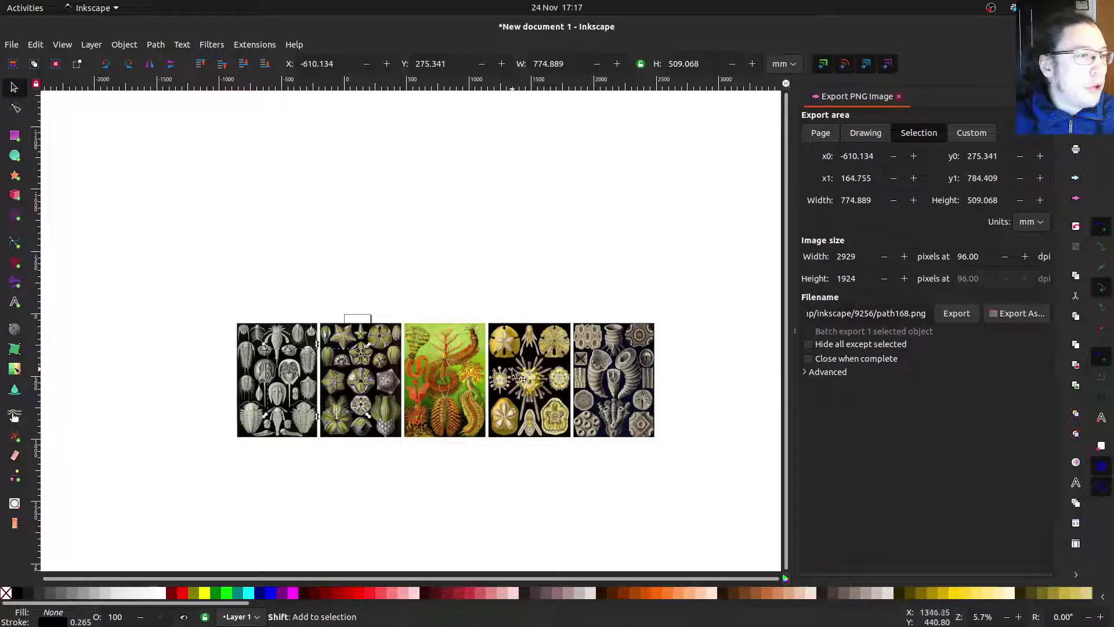
- Clip the image strip to the outline with Object > Clip > Set
{"action": "left_click", "coordinate": [492, 363], "text": "shift"}
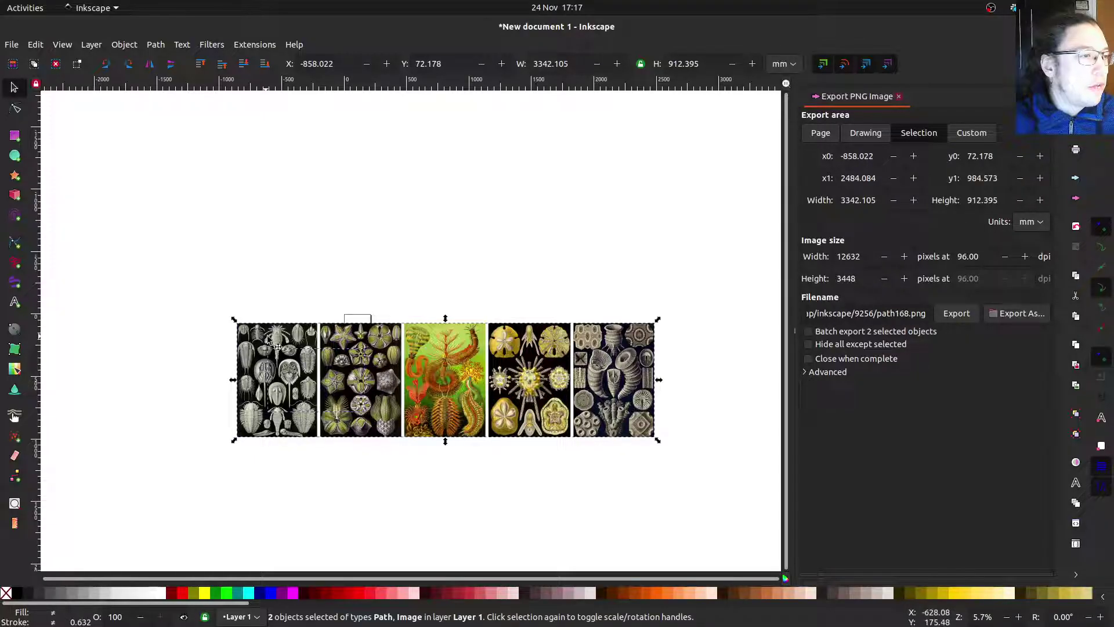
{"action": "left_click", "coordinate": [123, 46]}
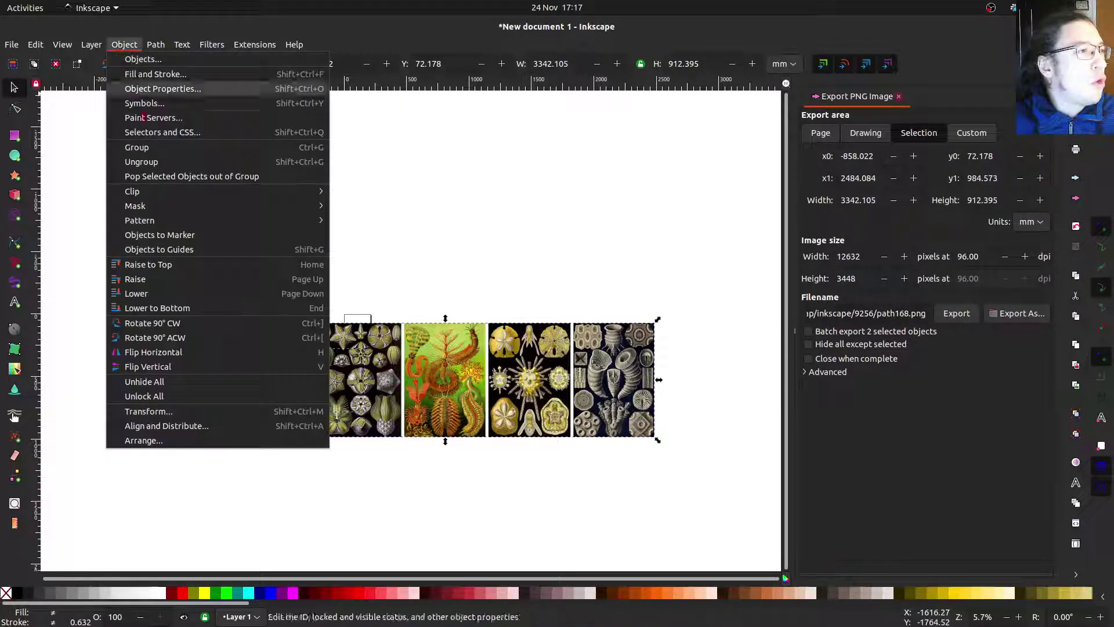
{"action": "mouse_move", "coordinate": [295, 193]}
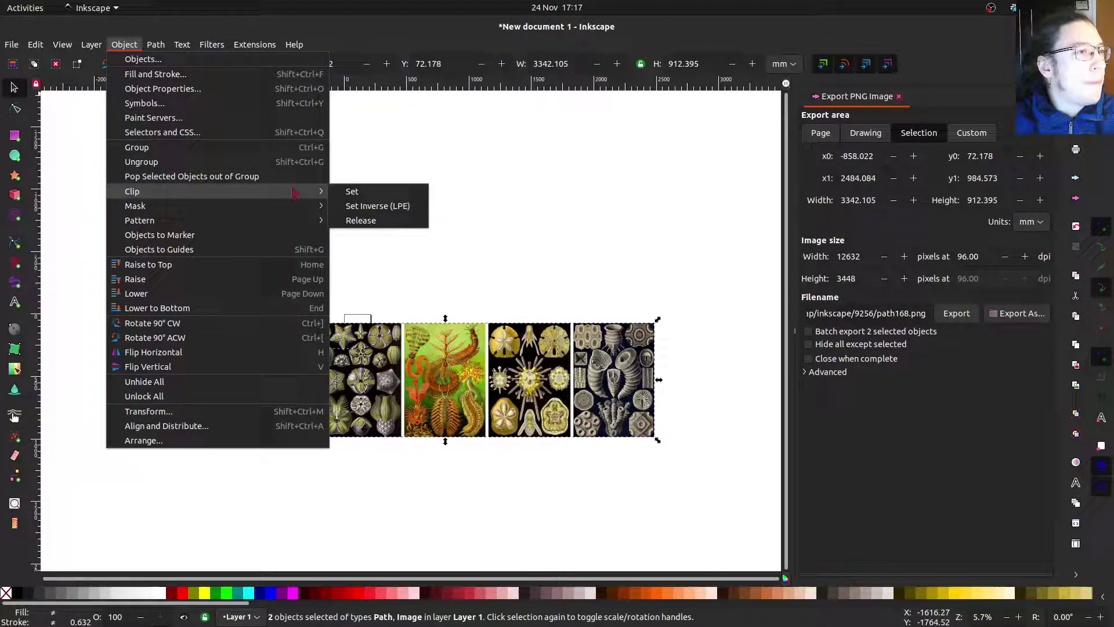
{"action": "left_click", "coordinate": [352, 191]}
- Move the clipped image back onto the page and deselect it
{"action": "left_click_drag", "start_coordinate": [314, 396], "coordinate": [363, 218]}
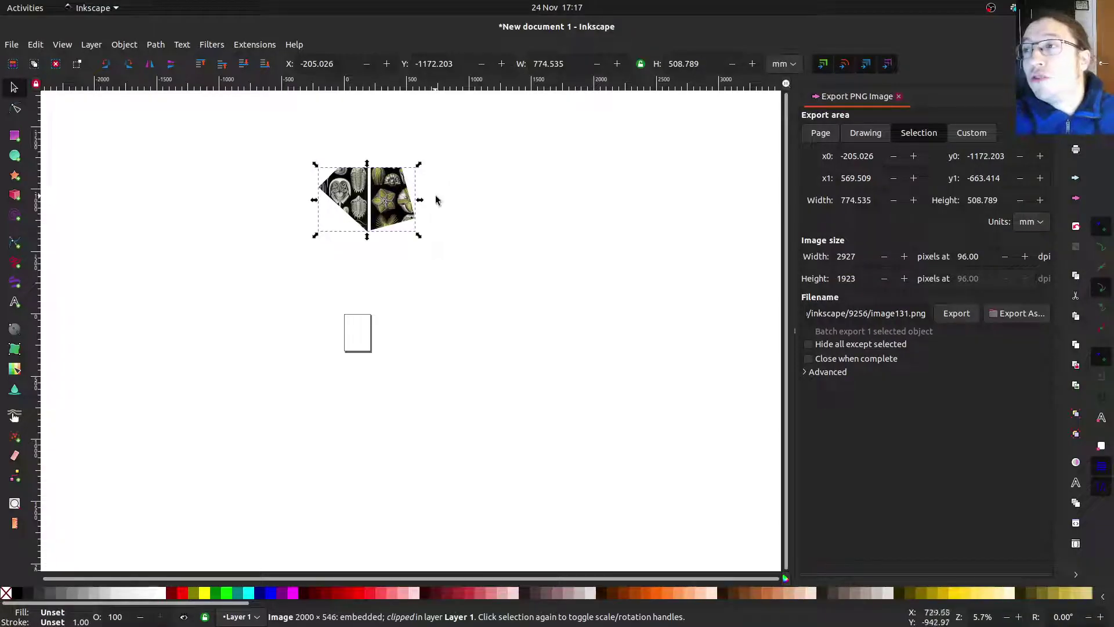
{"action": "left_click_drag", "start_coordinate": [360, 200], "coordinate": [364, 335]}
{"action": "left_click", "coordinate": [597, 371]}
{"action": "left_click", "coordinate": [553, 355]}
{"action": "left_click", "coordinate": [381, 338]}
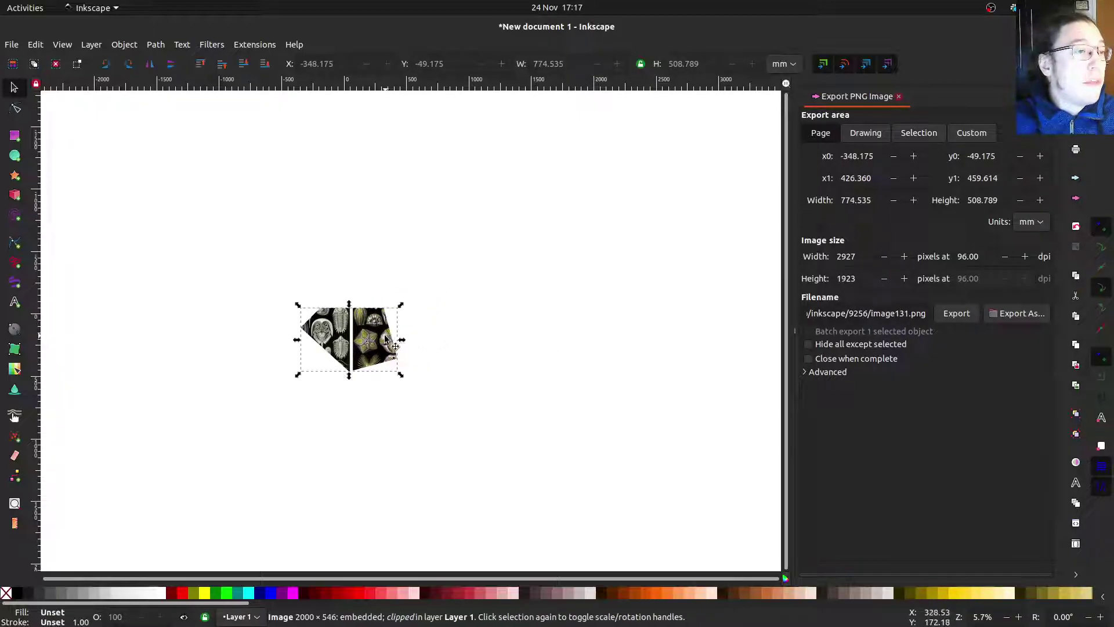
{"action": "left_click", "coordinate": [475, 337]}
{"action": "left_click", "coordinate": [376, 313]}
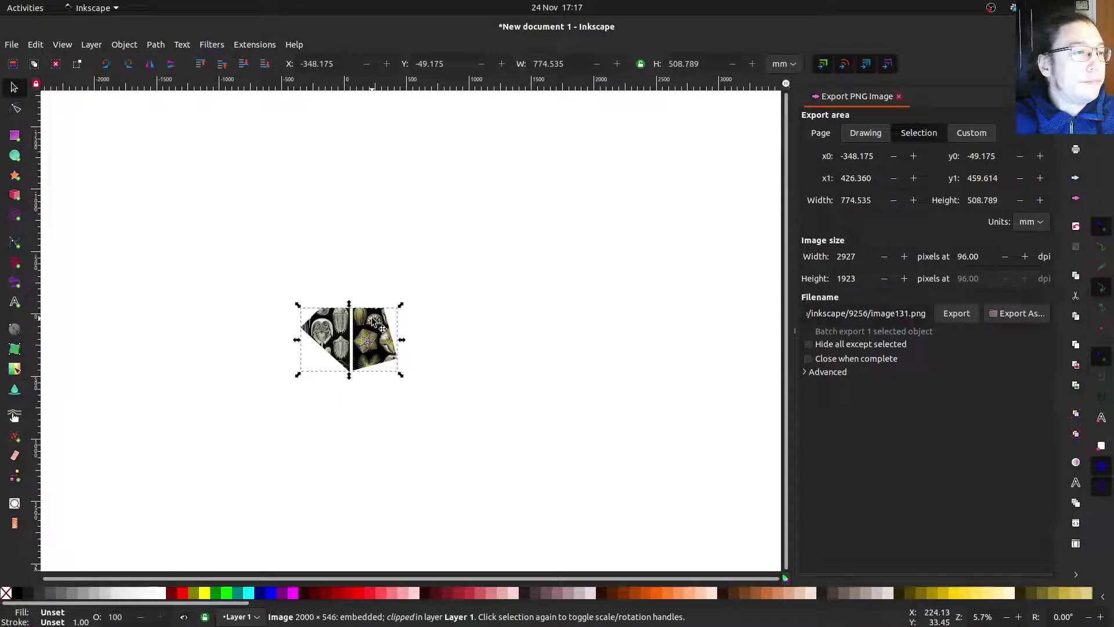
{"action": "left_click", "coordinate": [474, 308]}
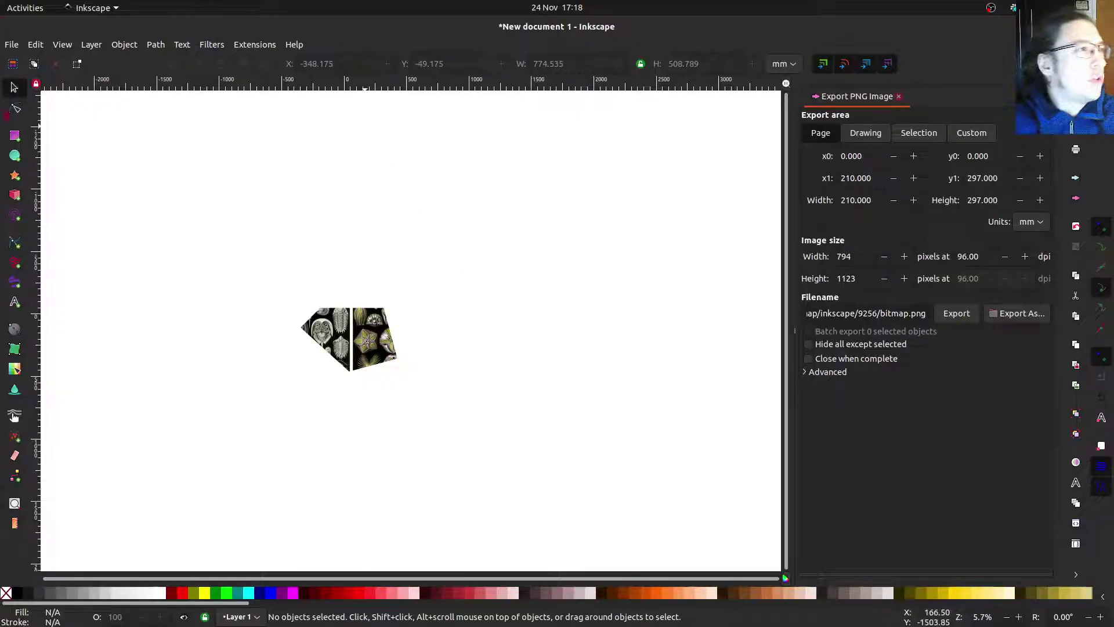
- Add a new Layer 2 above Layer 1
{"action": "left_click", "coordinate": [92, 47]}
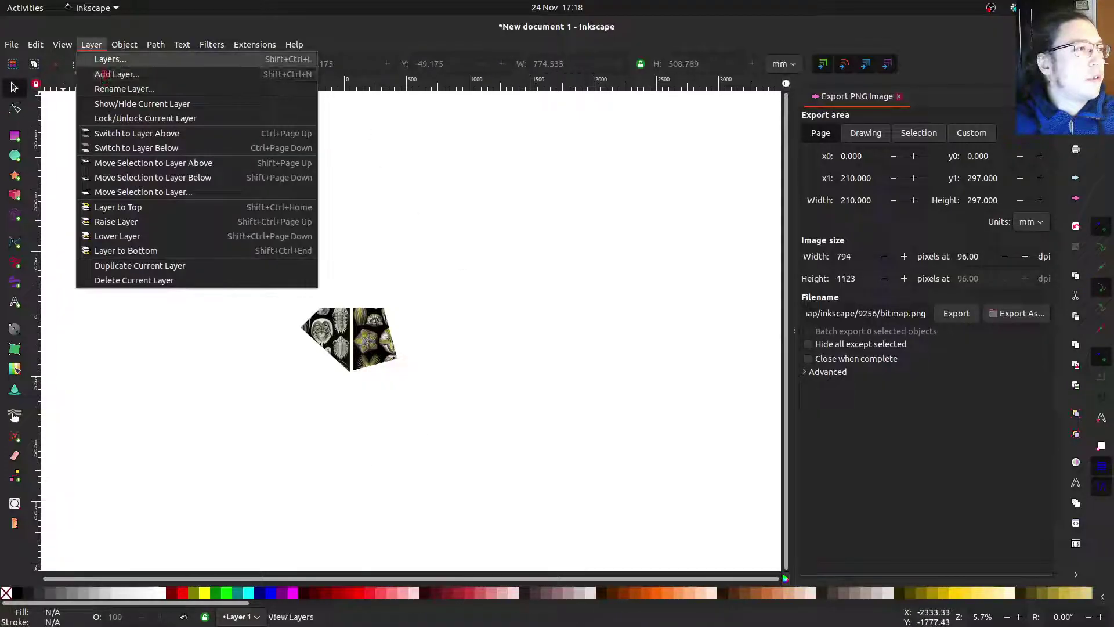
{"action": "left_click", "coordinate": [113, 75]}
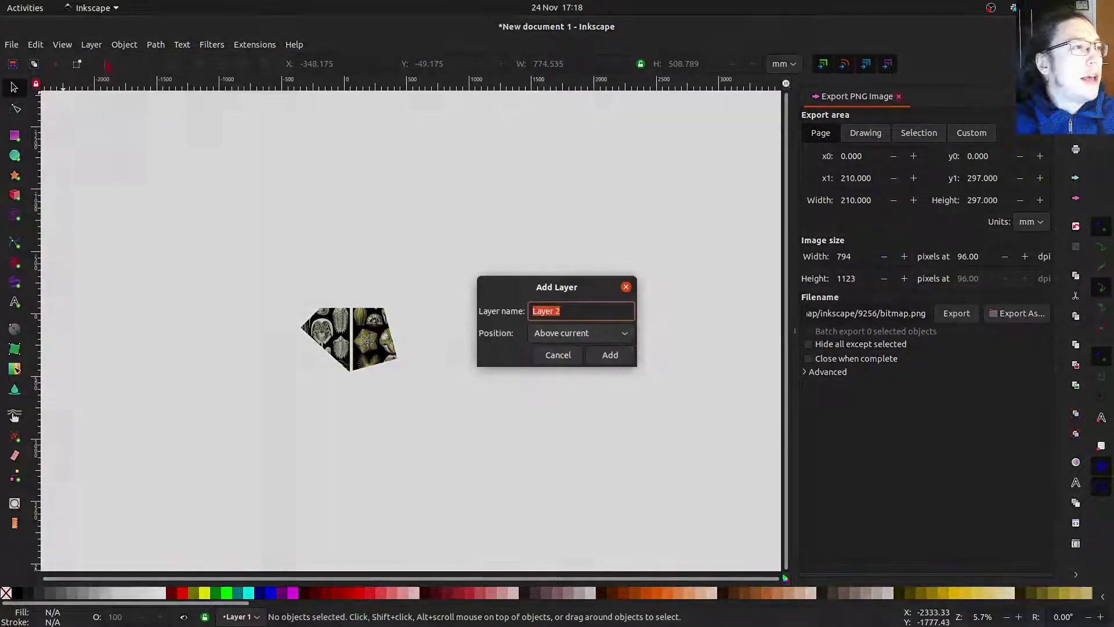
{"action": "left_click", "coordinate": [607, 356]}
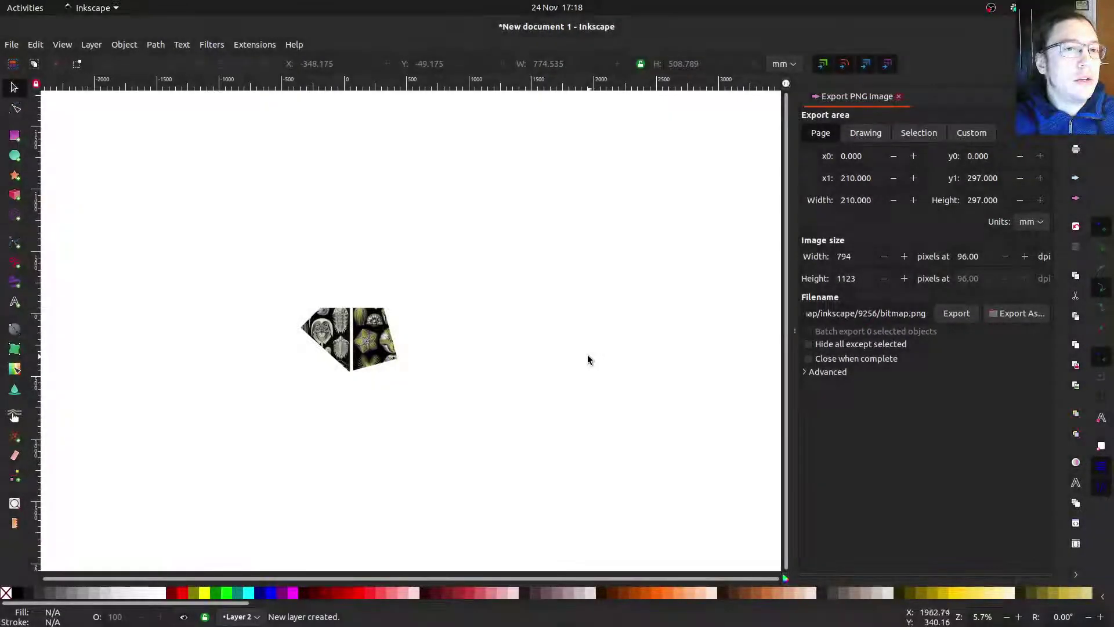
- In the Layers list, toggle Layer 1's visibility, lock it, and recentre the clipped plates
{"action": "left_click", "coordinate": [91, 44]}
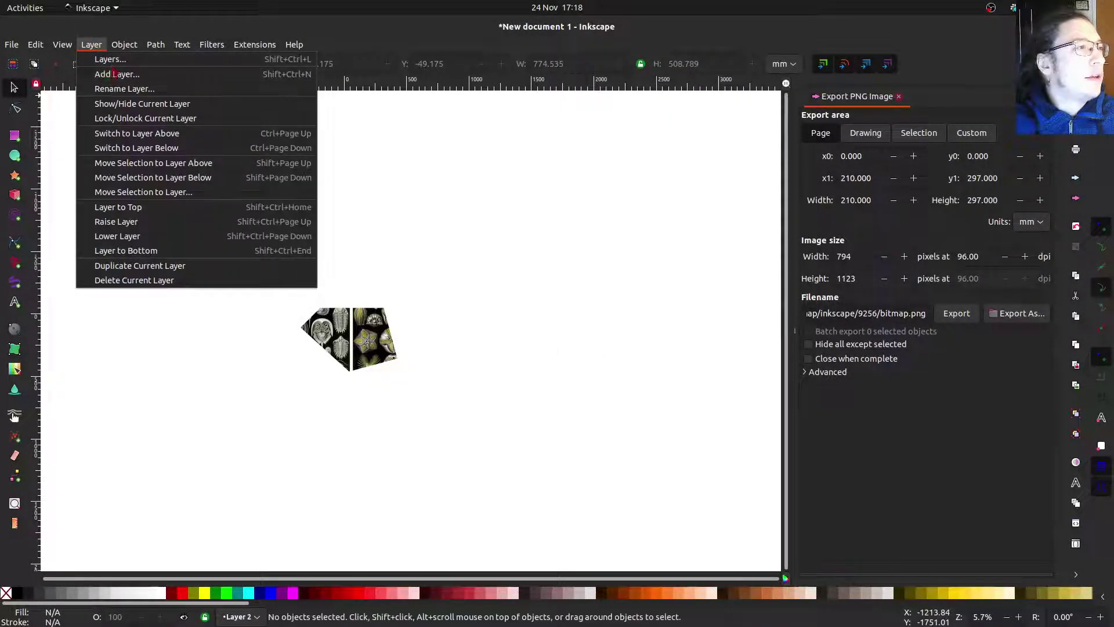
{"action": "left_click", "coordinate": [110, 58]}
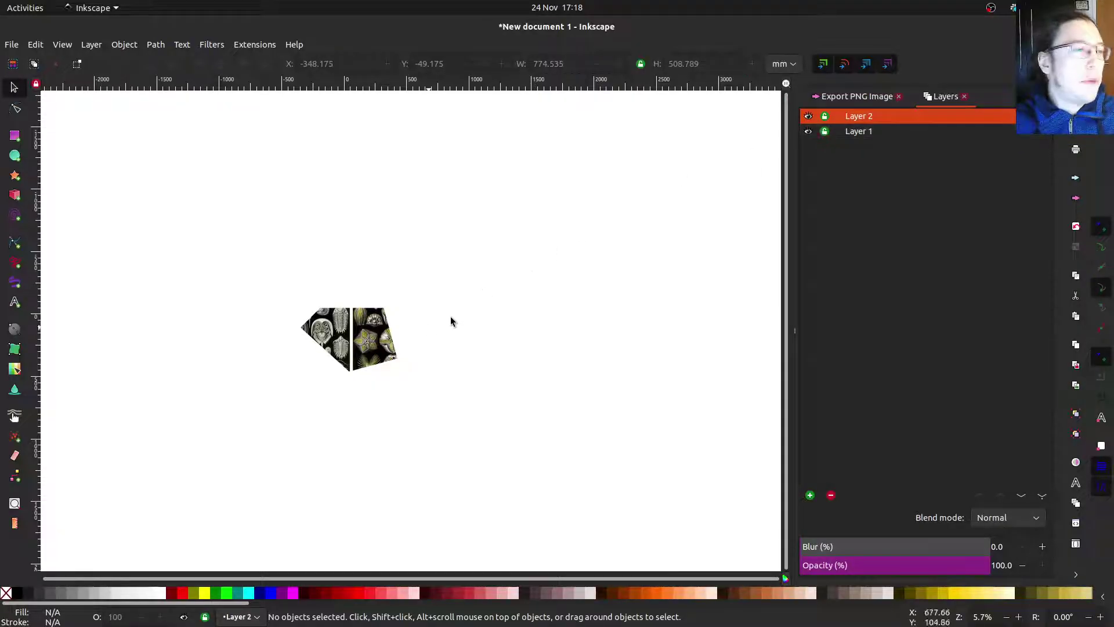
{"action": "left_click", "coordinate": [809, 132]}
{"action": "left_click", "coordinate": [809, 132]}
{"action": "left_click", "coordinate": [809, 132]}
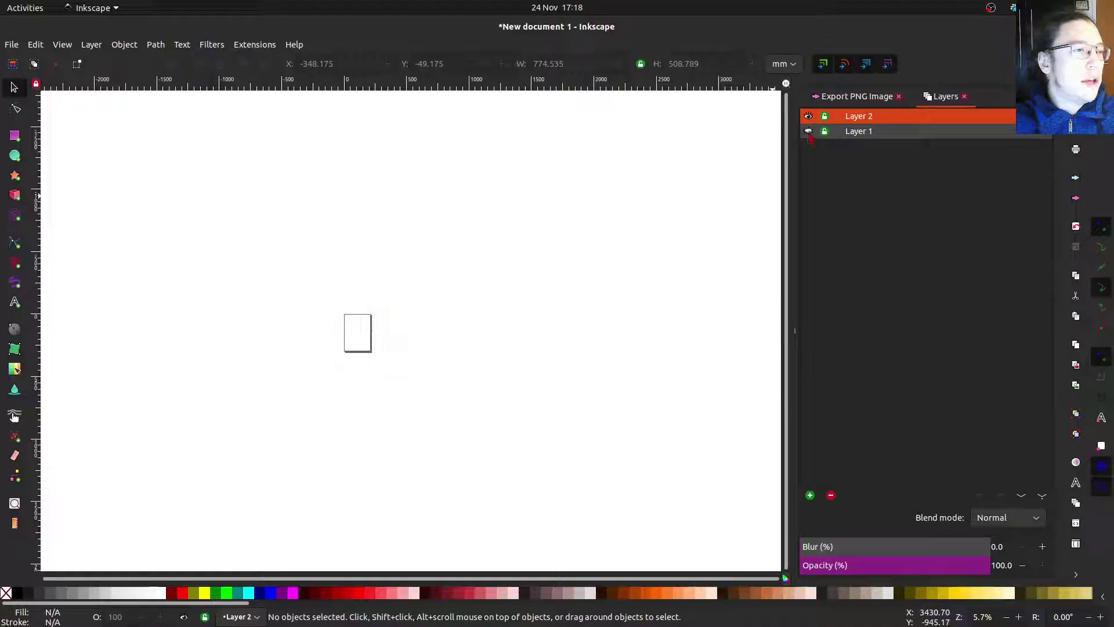
{"action": "left_click", "coordinate": [809, 132]}
{"action": "left_click", "coordinate": [809, 133]}
{"action": "left_click", "coordinate": [809, 132]}
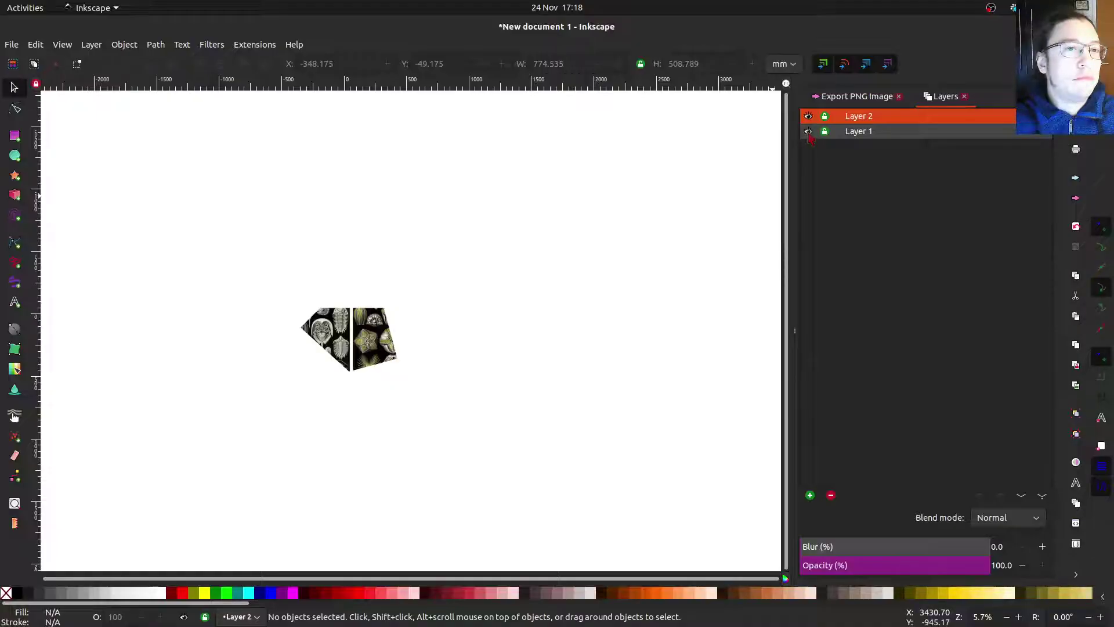
{"action": "left_click", "coordinate": [809, 132]}
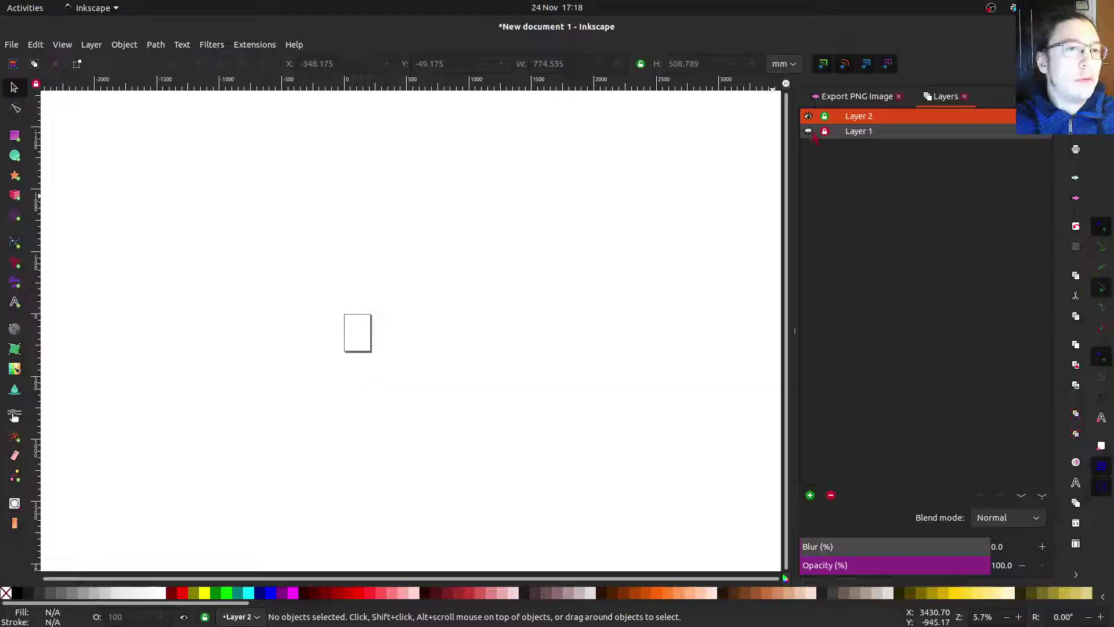
{"action": "left_click", "coordinate": [809, 132]}
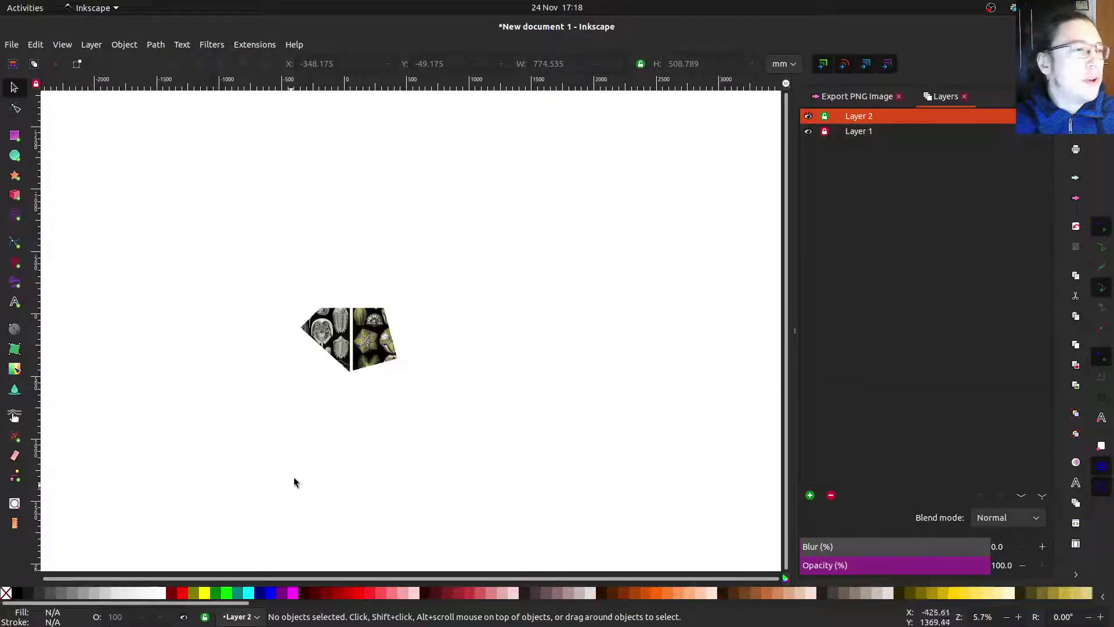
{"action": "left_click_drag", "start_coordinate": [344, 432], "coordinate": [313, 500]}
{"action": "scroll", "coordinate": [314, 500], "scroll_direction": "up", "scroll_amount": 4}
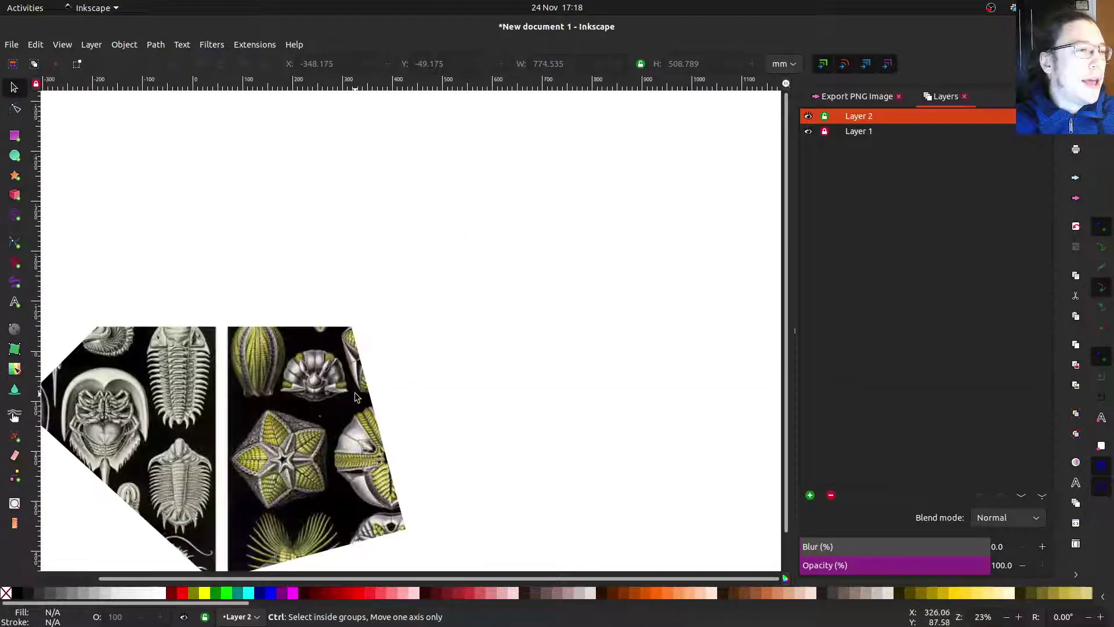
{"action": "left_click_drag", "start_coordinate": [415, 301], "coordinate": [514, 155]}
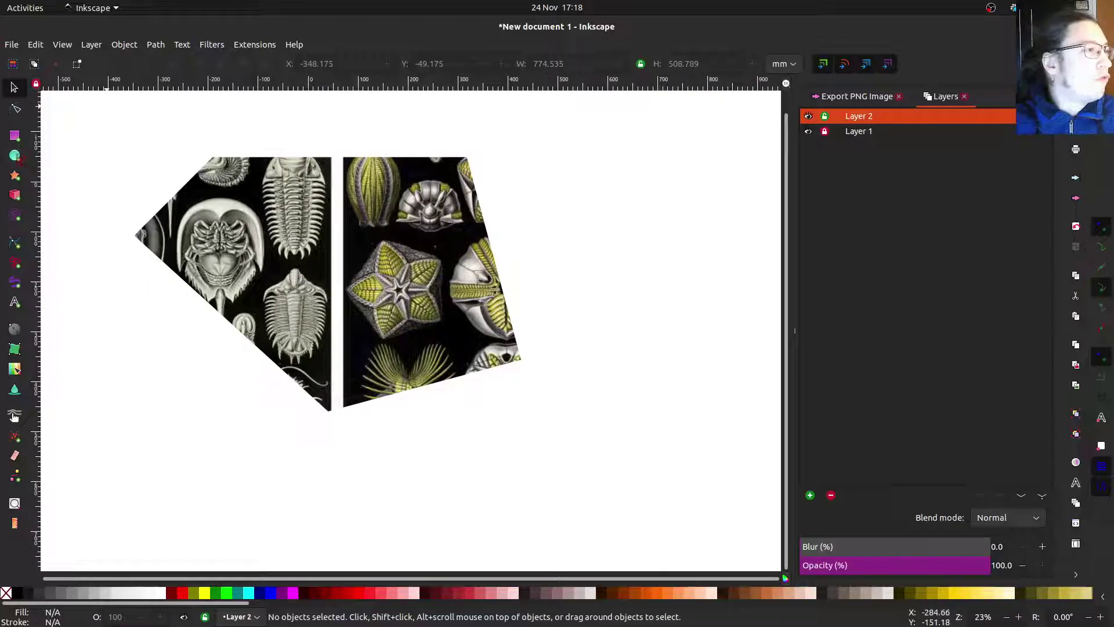
- Draw a red circle over the clipped plates and toggle its layer's visibility
{"action": "key", "text": "e"}
{"action": "left_click_drag", "start_coordinate": [288, 226], "coordinate": [424, 351]}
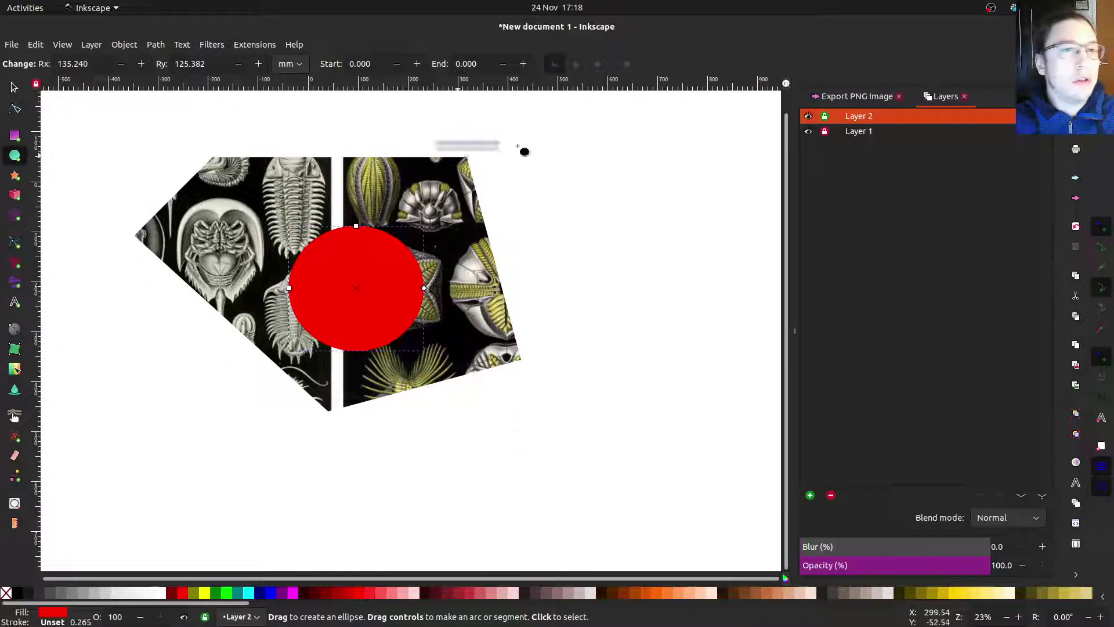
{"action": "left_click", "coordinate": [809, 116]}
{"action": "left_click", "coordinate": [808, 116]}
{"action": "left_click", "coordinate": [808, 116]}
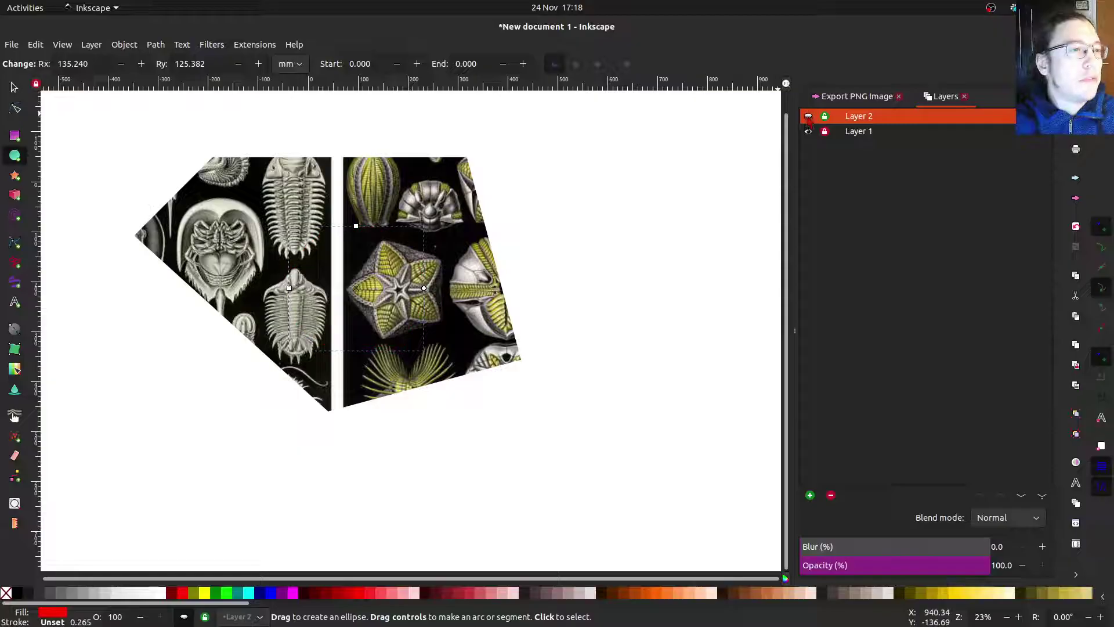
{"action": "left_click", "coordinate": [808, 116]}
- Unlock Layer 1, then delete the red circle and the fossil collage image
{"action": "key", "text": "s"}
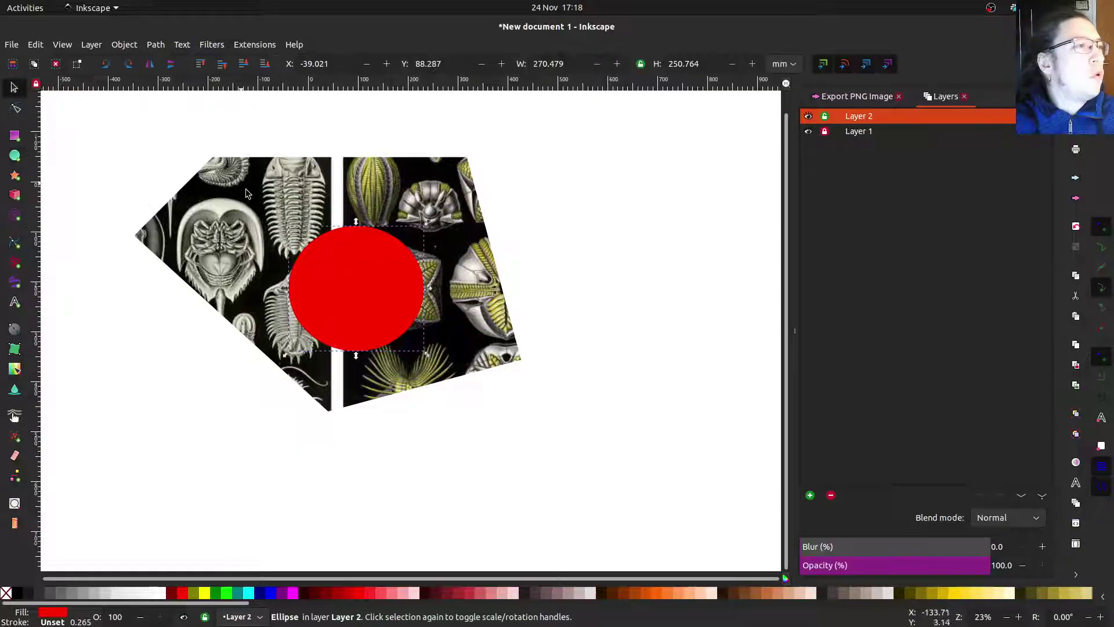
{"action": "left_click", "coordinate": [154, 134]}
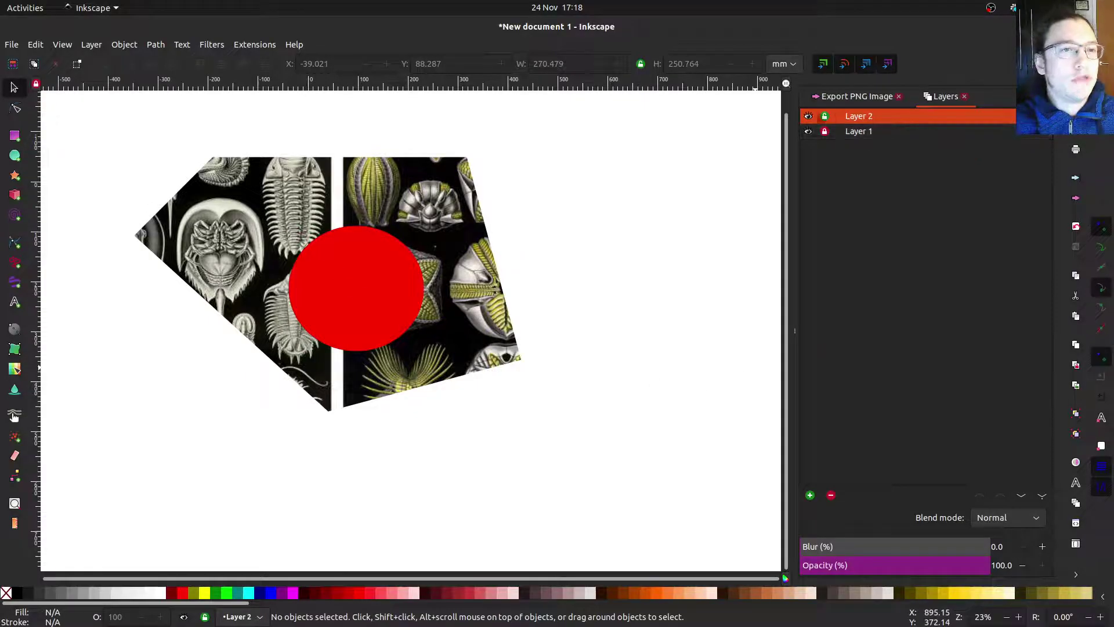
{"action": "left_click", "coordinate": [825, 131]}
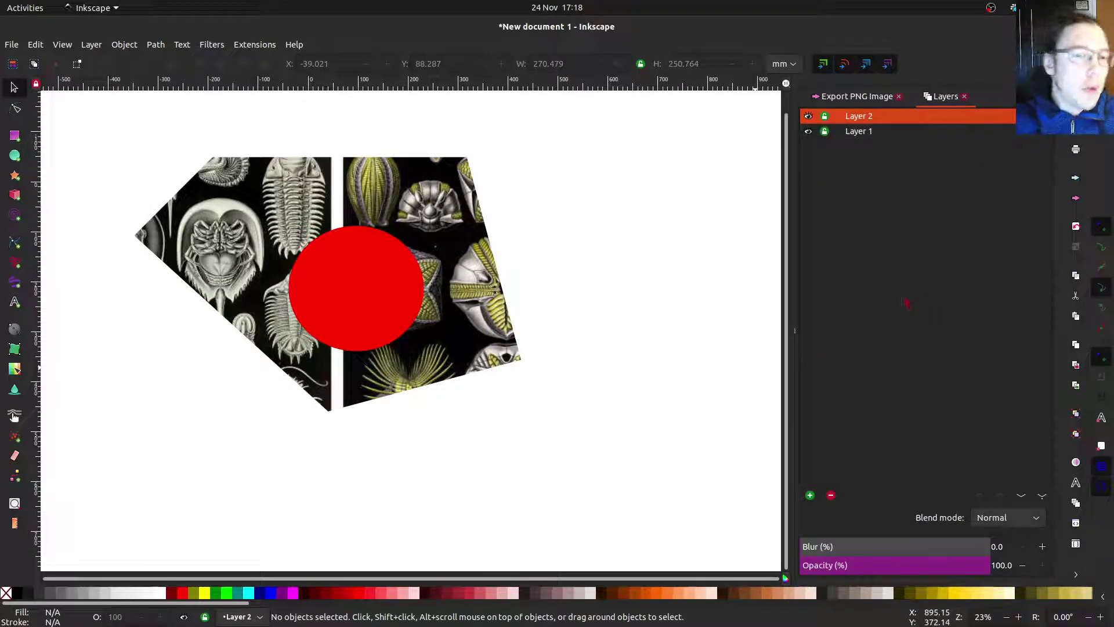
{"action": "left_click", "coordinate": [965, 96]}
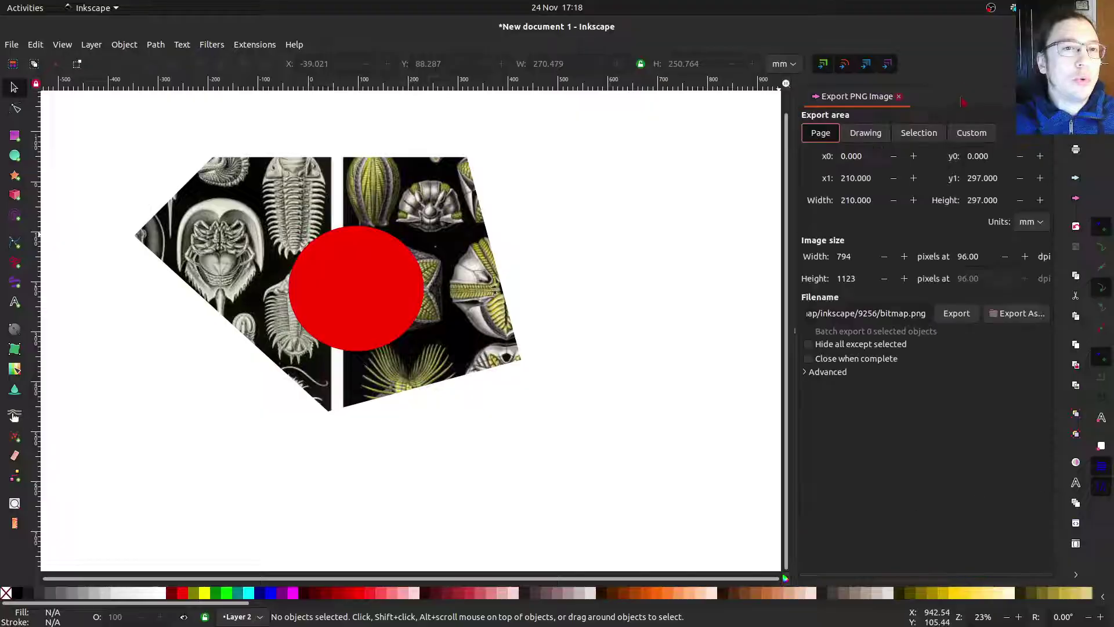
{"action": "left_click", "coordinate": [388, 336]}
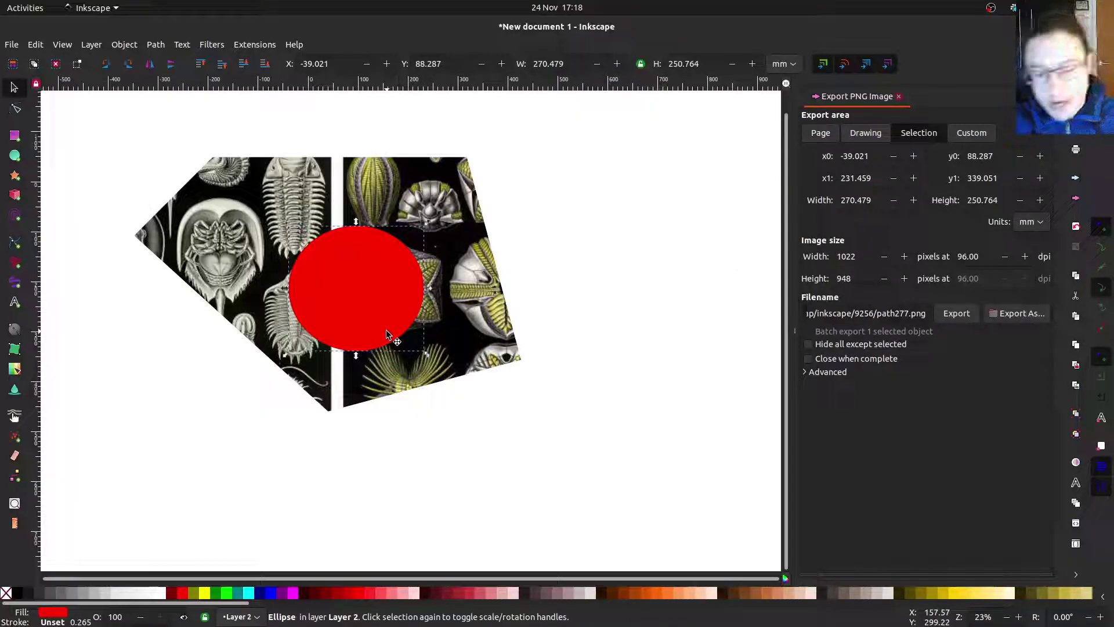
{"action": "key", "text": "Delete"}
{"action": "left_click", "coordinate": [387, 340]}
{"action": "key", "text": "Delete"}
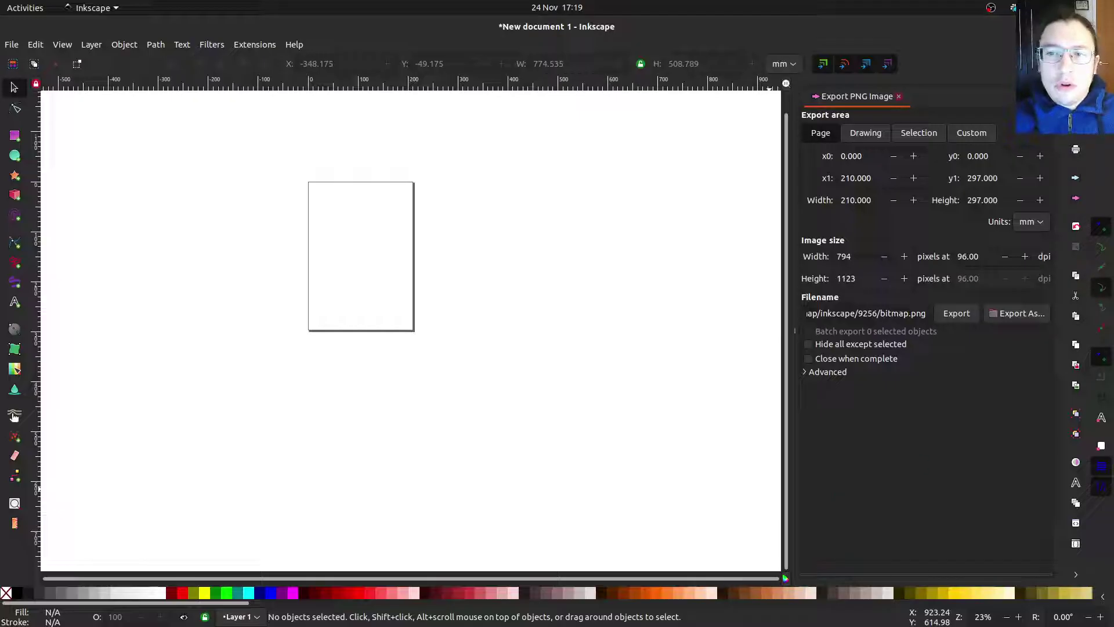
- Draw a 653.054 × 444.109 mm blue rectangle on empty canvas right of the page, then reposition it
{"action": "scroll", "coordinate": [632, 297], "scroll_direction": "down", "scroll_amount": 2}
{"action": "scroll", "coordinate": [632, 297], "scroll_direction": "left", "scroll_amount": 2}
{"action": "scroll", "coordinate": [607, 244], "scroll_direction": "right", "scroll_amount": 1}
{"action": "scroll", "coordinate": [607, 245], "scroll_direction": "up", "scroll_amount": 1}
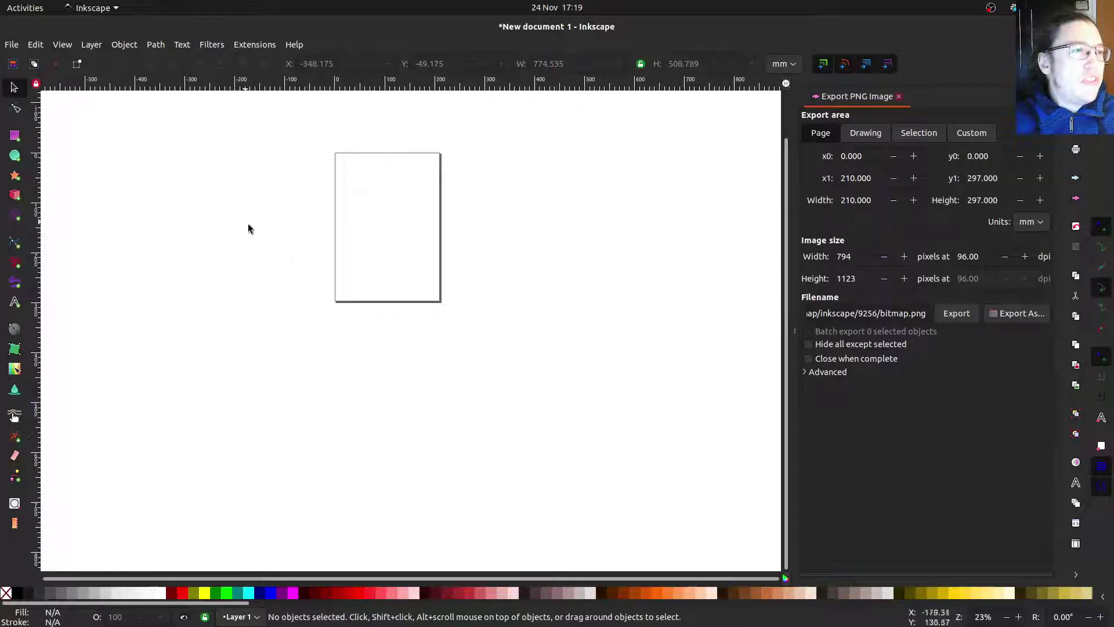
{"action": "left_click_drag", "start_coordinate": [443, 244], "coordinate": [110, 192]}
{"action": "scroll", "coordinate": [264, 254], "scroll_direction": "right", "scroll_amount": 6}
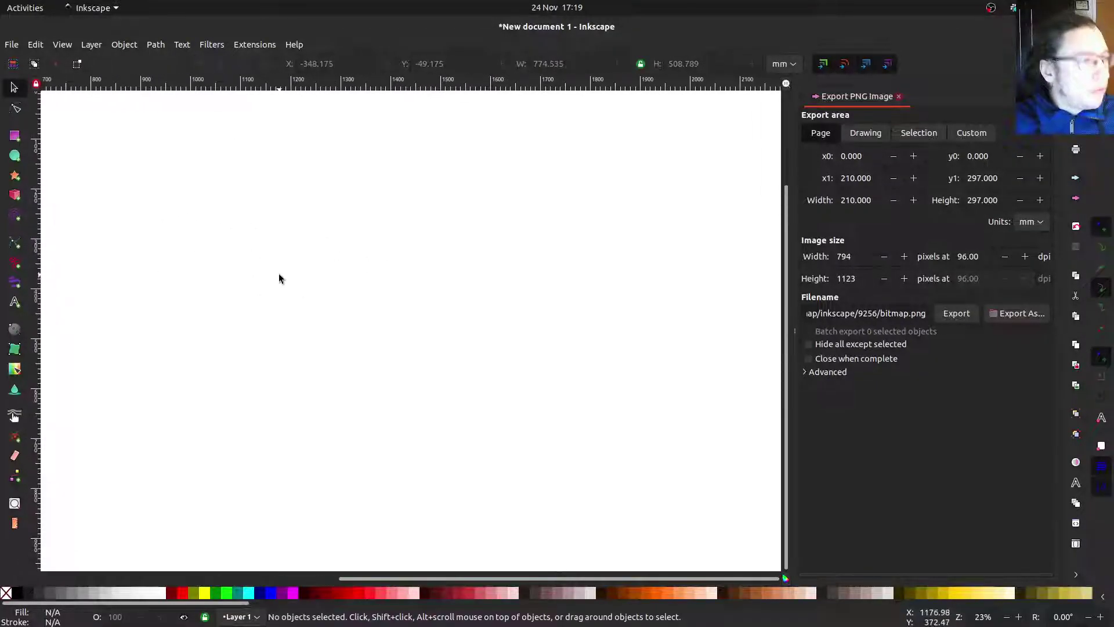
{"action": "scroll", "coordinate": [278, 278], "scroll_direction": "right", "scroll_amount": 5}
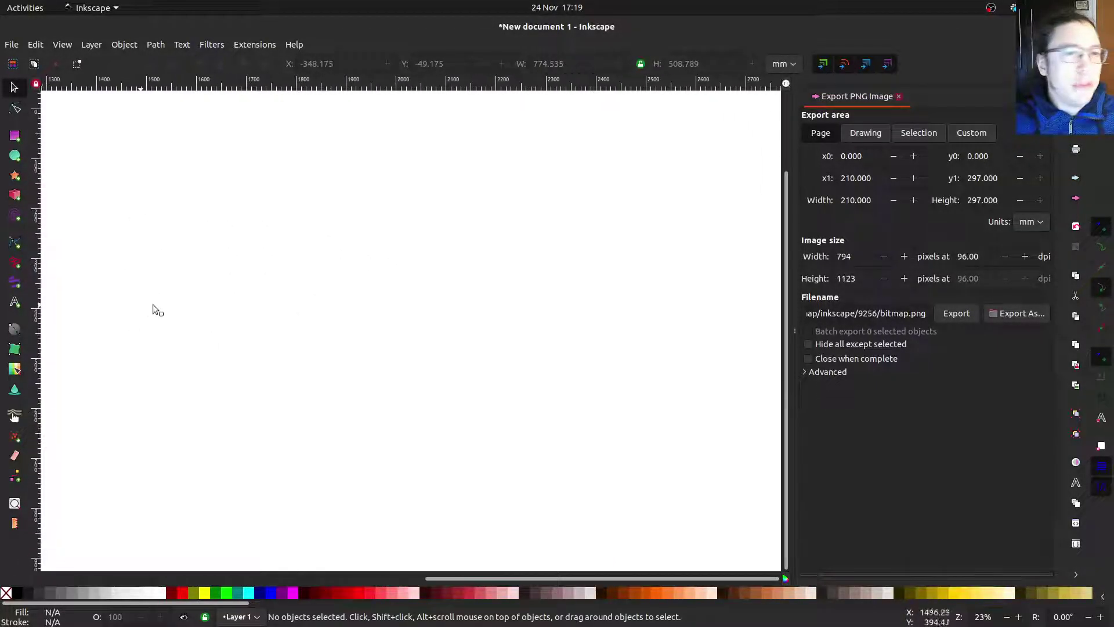
{"action": "scroll", "coordinate": [755, 383], "scroll_direction": "left", "scroll_amount": 2}
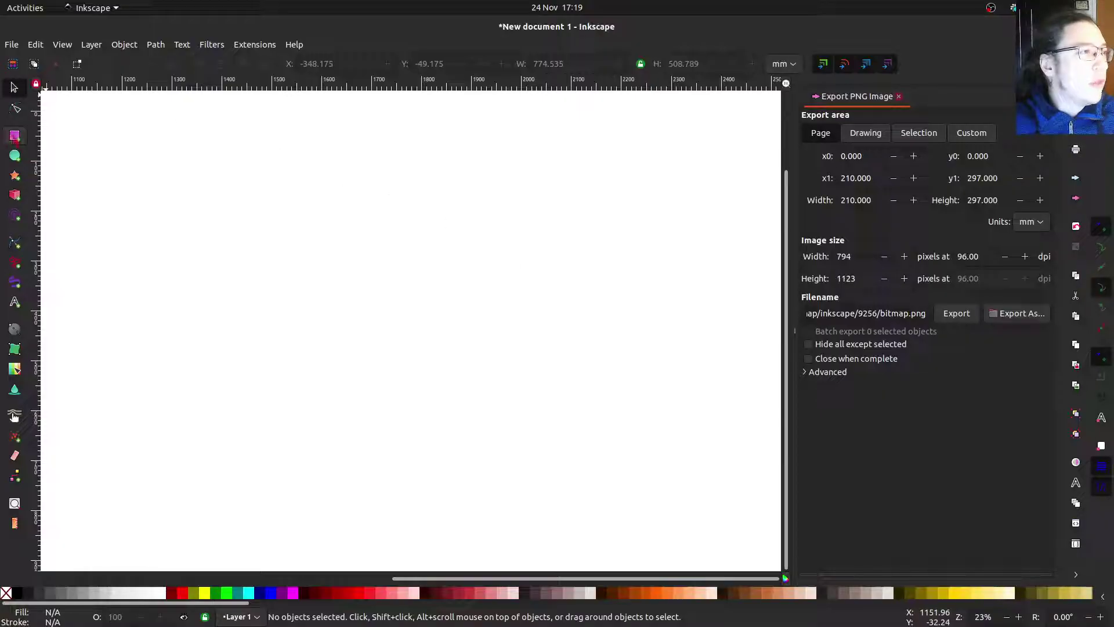
{"action": "left_click", "coordinate": [15, 137]}
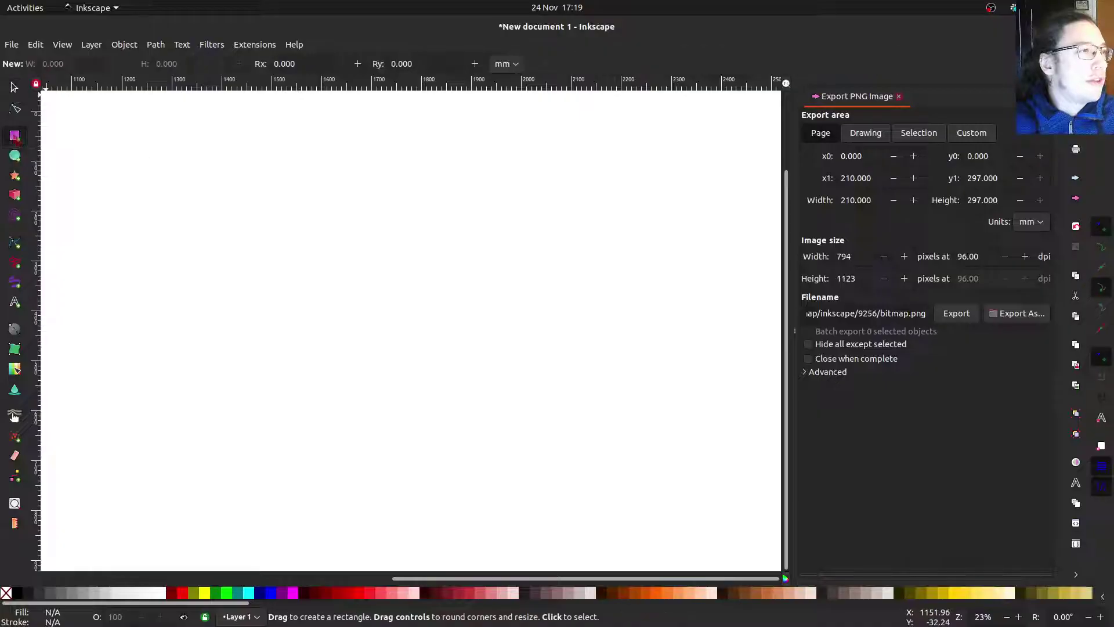
{"action": "mouse_move", "coordinate": [147, 163]}
{"action": "left_mouse_down"}
{"action": "mouse_move", "coordinate": [313, 269]}
{"action": "mouse_move", "coordinate": [296, 304]}
{"action": "mouse_move", "coordinate": [361, 291]}
{"action": "mouse_move", "coordinate": [299, 300]}
{"action": "mouse_move", "coordinate": [291, 235]}
{"action": "mouse_move", "coordinate": [181, 161]}
{"action": "mouse_move", "coordinate": [274, 199]}
{"action": "mouse_move", "coordinate": [284, 274]}
{"action": "mouse_move", "coordinate": [350, 243]}
{"action": "mouse_move", "coordinate": [325, 214]}
{"action": "mouse_move", "coordinate": [570, 340]}
{"action": "mouse_move", "coordinate": [704, 427]}
{"action": "mouse_move", "coordinate": [226, 214]}
{"action": "mouse_move", "coordinate": [504, 344]}
{"action": "mouse_move", "coordinate": [321, 348]}
{"action": "mouse_move", "coordinate": [299, 413]}
{"action": "mouse_move", "coordinate": [538, 547]}
{"action": "mouse_move", "coordinate": [298, 313]}
{"action": "mouse_move", "coordinate": [279, 203]}
{"action": "mouse_move", "coordinate": [294, 200]}
{"action": "mouse_move", "coordinate": [314, 246]}
{"action": "mouse_move", "coordinate": [396, 318]}
{"action": "mouse_move", "coordinate": [435, 420]}
{"action": "mouse_move", "coordinate": [423, 437]}
{"action": "mouse_move", "coordinate": [309, 438]}
{"action": "mouse_move", "coordinate": [433, 339]}
{"action": "mouse_move", "coordinate": [433, 359]}
{"action": "mouse_move", "coordinate": [553, 379]}
{"action": "mouse_move", "coordinate": [486, 366]}
{"action": "mouse_move", "coordinate": [474, 384]}
{"action": "left_mouse_up"}
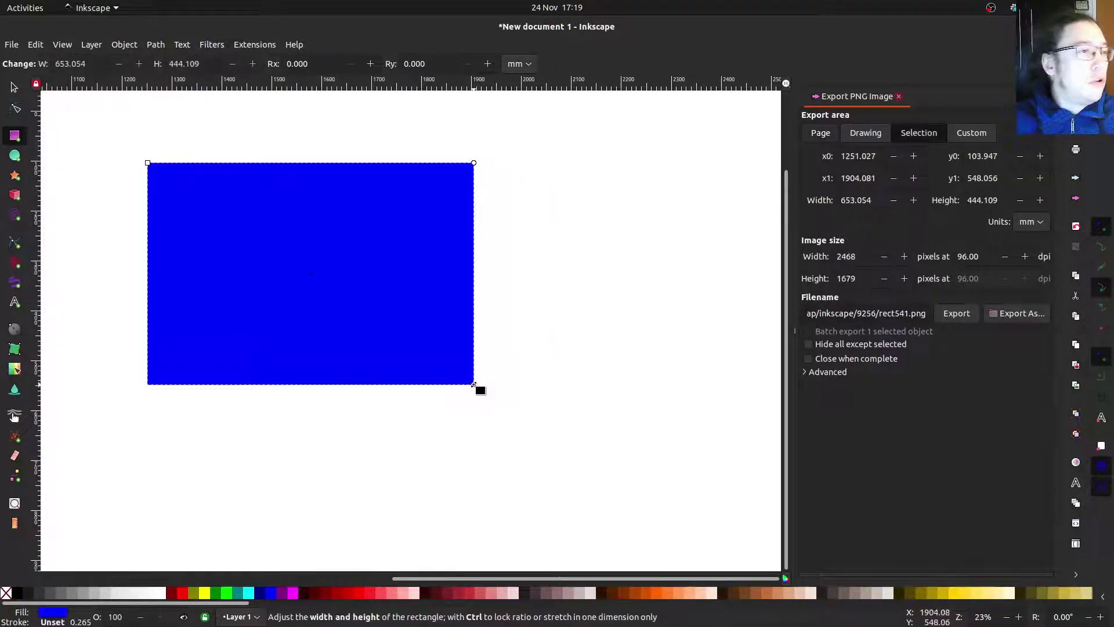
{"action": "left_click", "coordinate": [15, 88]}
{"action": "left_click_drag", "start_coordinate": [184, 182], "coordinate": [348, 217]}
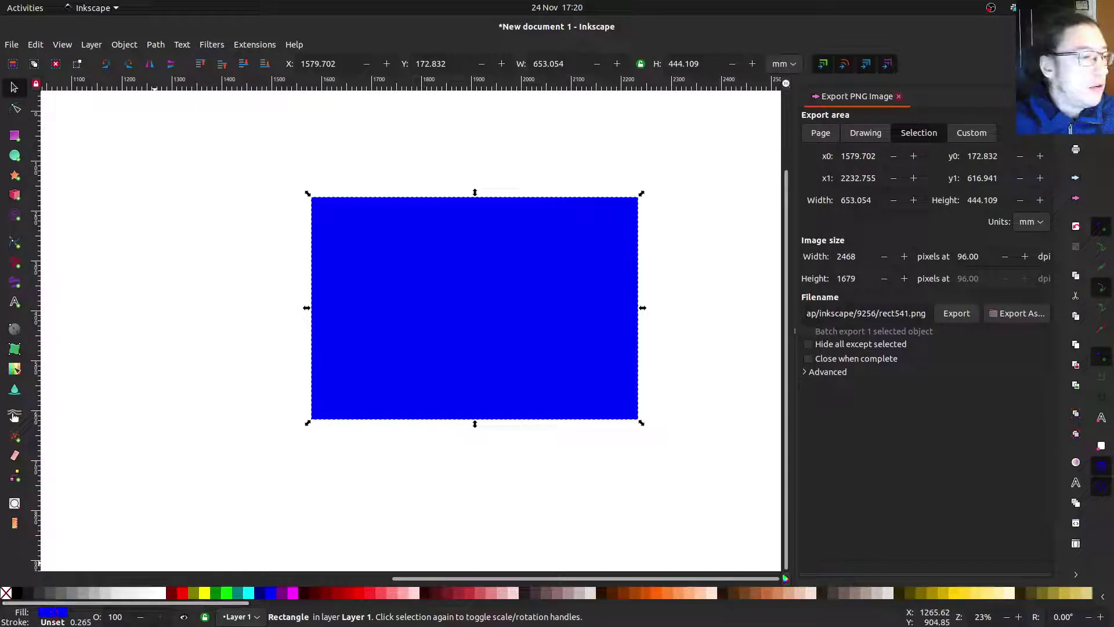
- Fill the rectangle with solid Maroon (800000) from the Fill and Stroke palette
{"action": "left_click", "coordinate": [16, 621]}
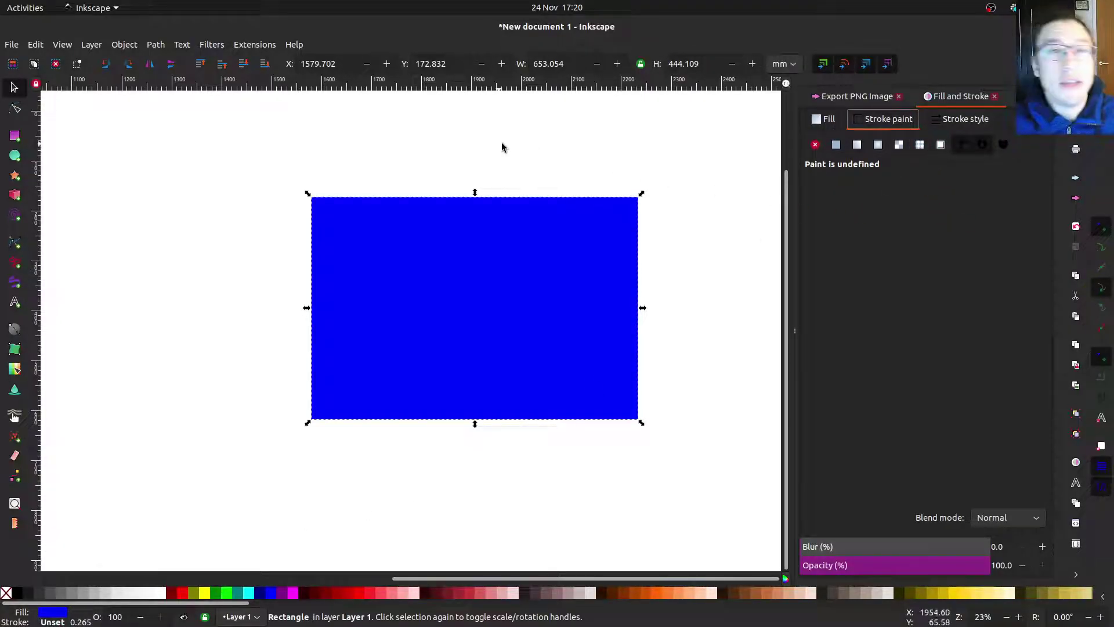
{"action": "key", "text": "ctrl+shift+f"}
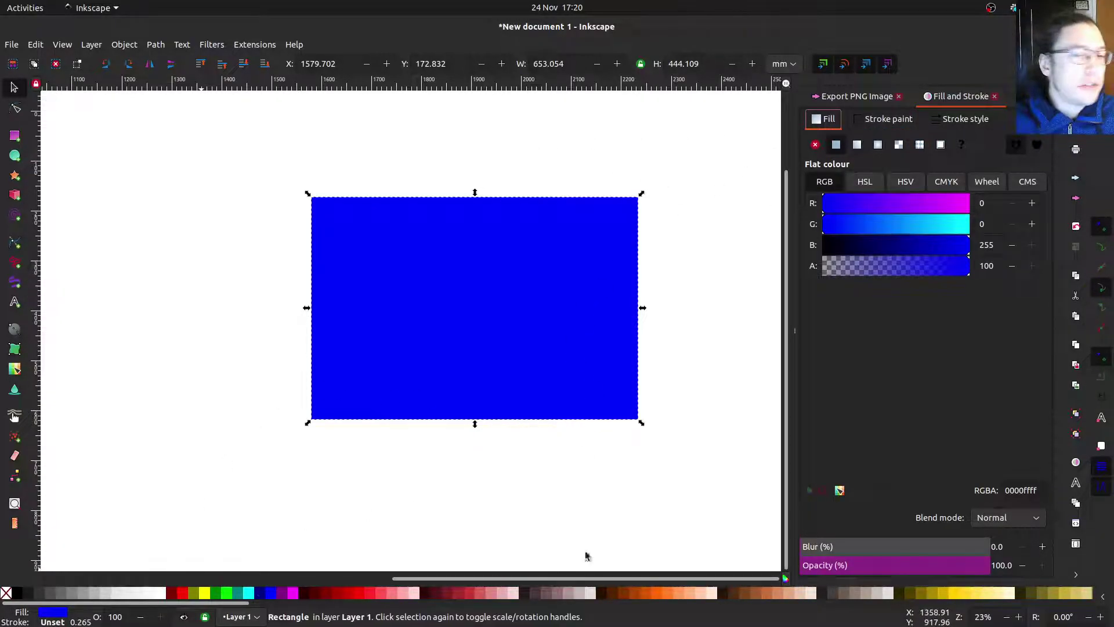
{"action": "left_click", "coordinate": [171, 594]}
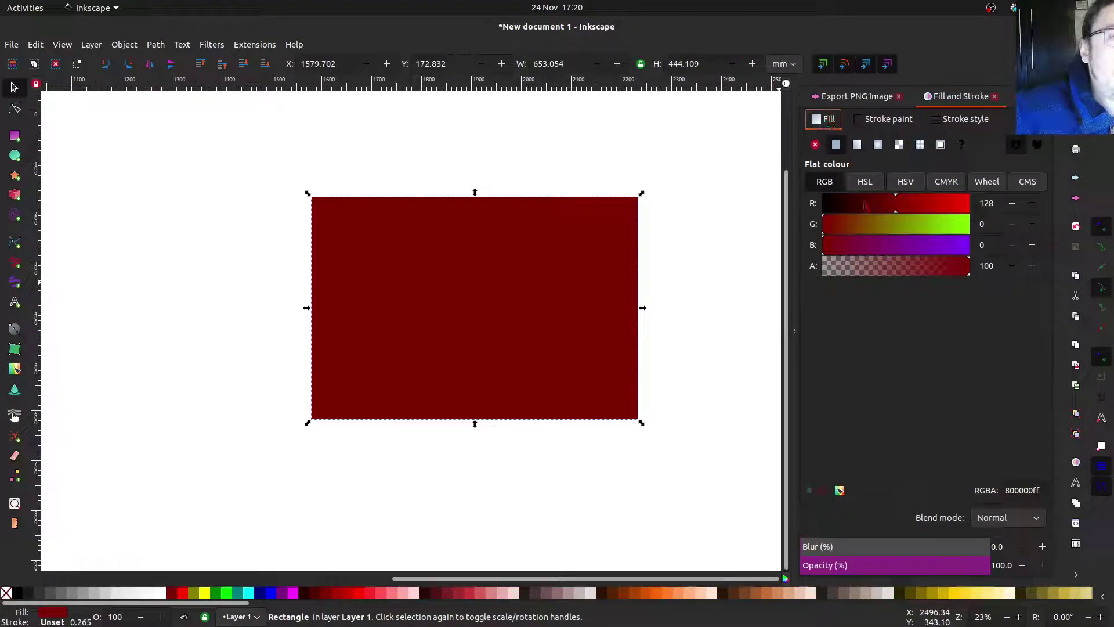
{"action": "left_click_drag", "start_coordinate": [897, 216], "coordinate": [980, 282]}
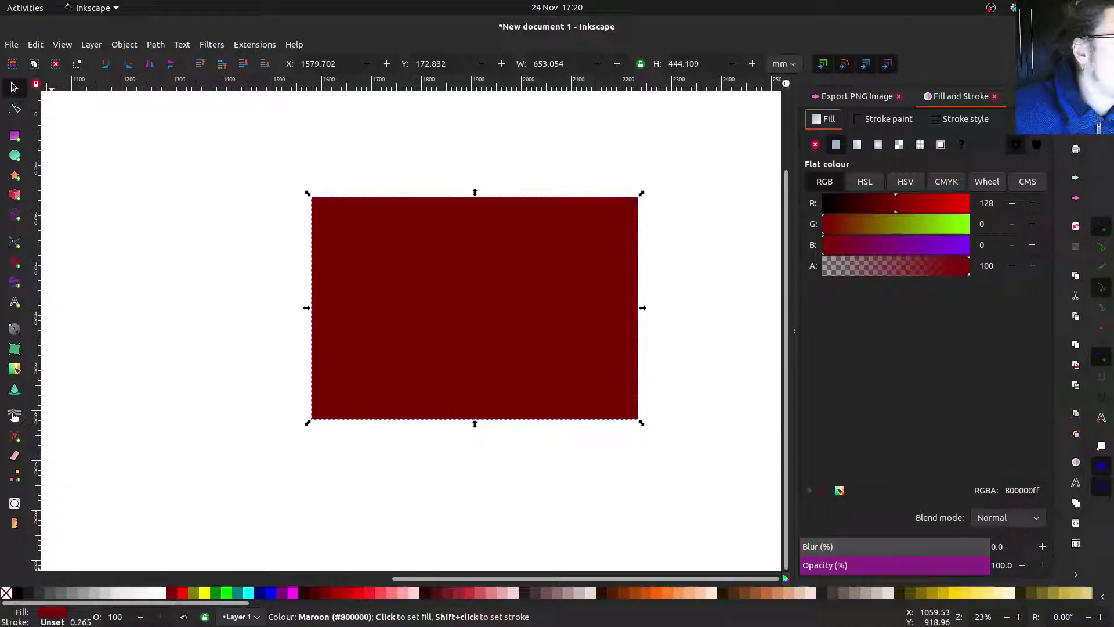
{"action": "left_click", "coordinate": [172, 593]}
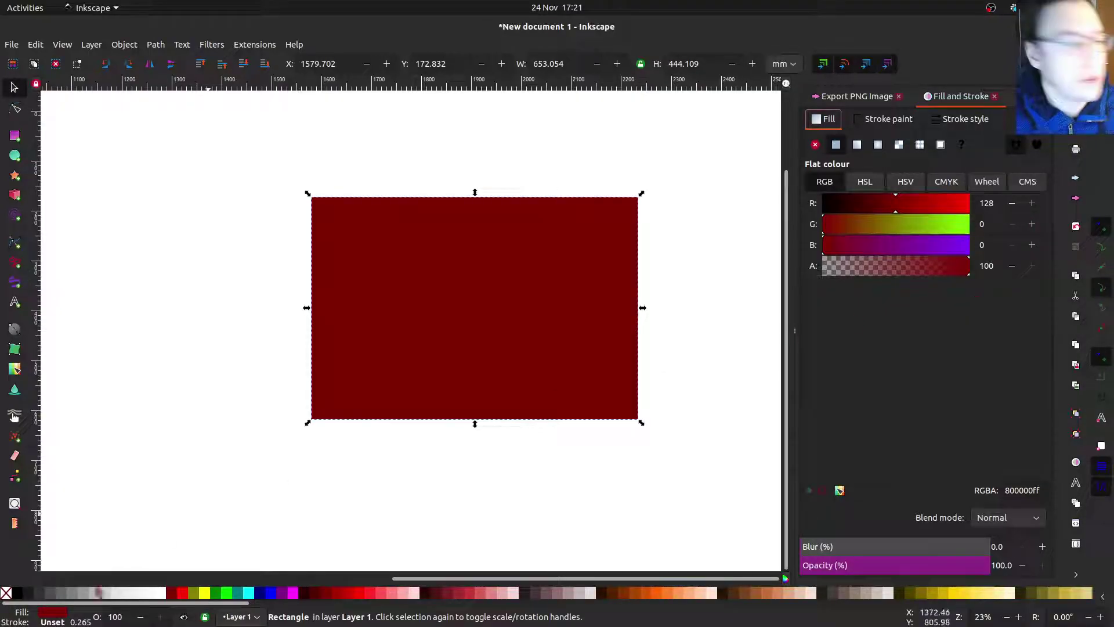
- Give the maroon rectangle a solid black 0.265-wide outline and inspect its edge
{"action": "left_click", "coordinate": [17, 595], "text": "shift"}
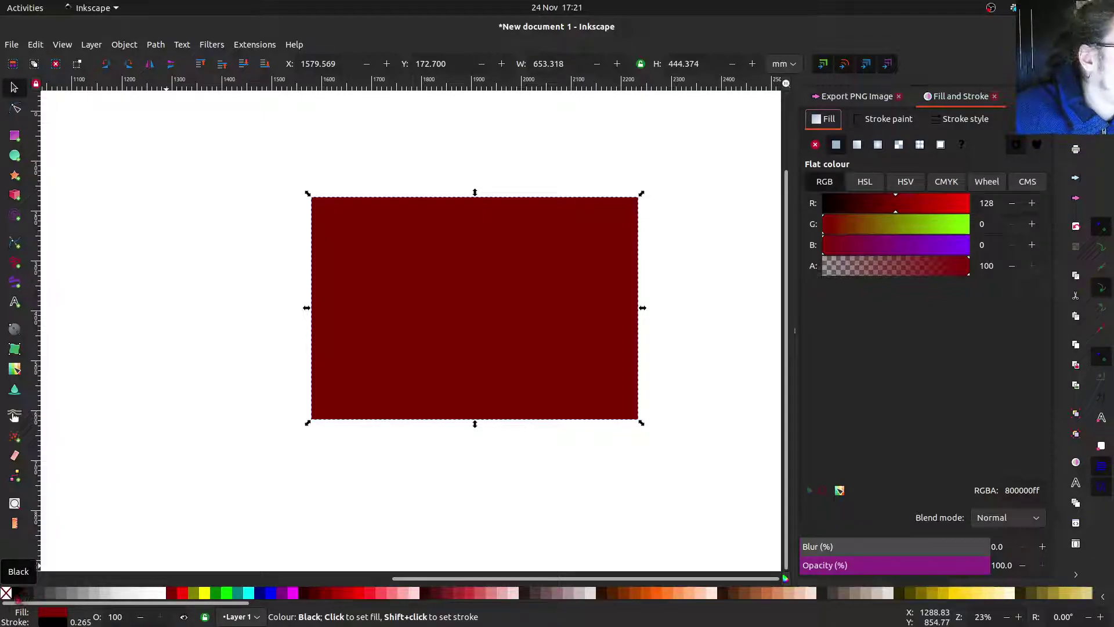
{"action": "left_click", "coordinate": [888, 119]}
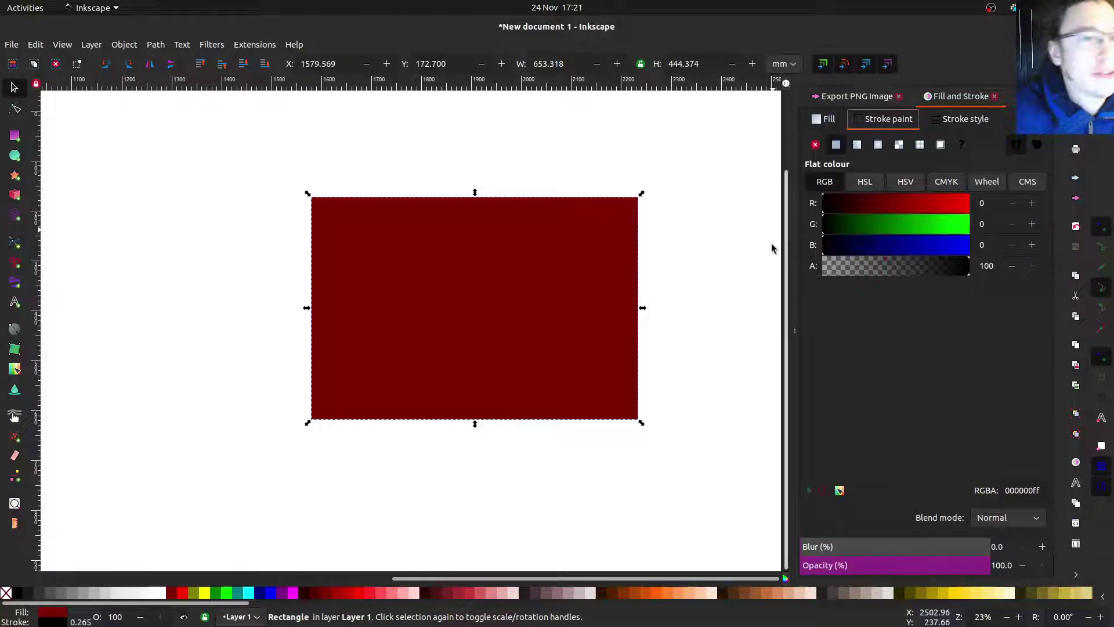
{"action": "scroll", "coordinate": [653, 229], "scroll_direction": "up", "scroll_amount": 10}
{"action": "scroll", "coordinate": [513, 260], "scroll_direction": "up", "scroll_amount": 6}
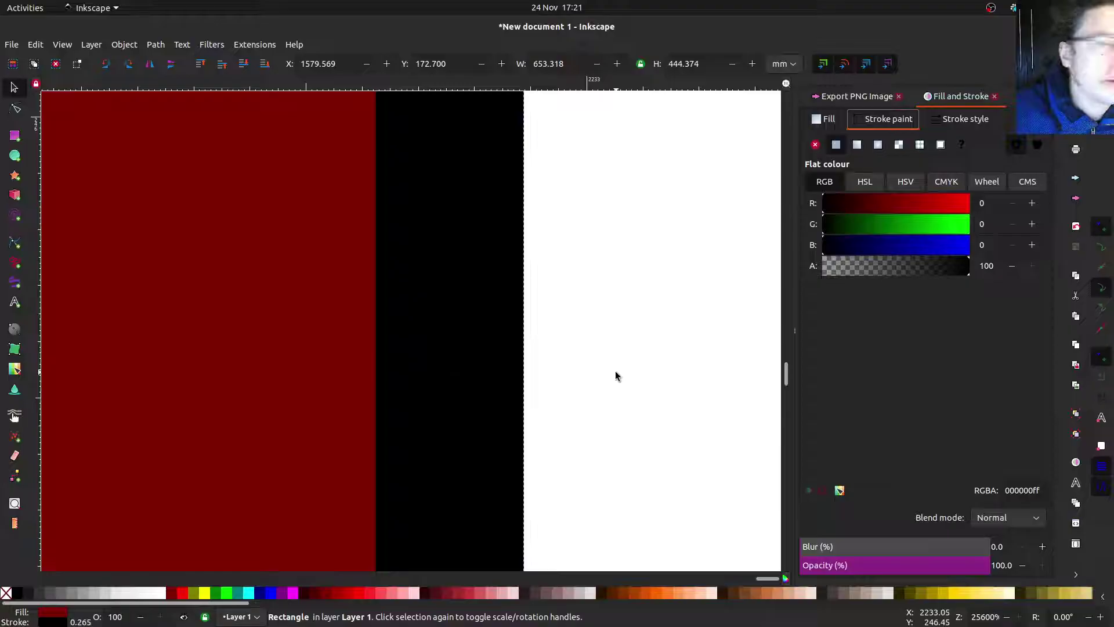
{"action": "scroll", "coordinate": [615, 371], "scroll_direction": "down", "scroll_amount": 14}
{"action": "scroll", "coordinate": [453, 325], "scroll_direction": "down", "scroll_amount": 3}
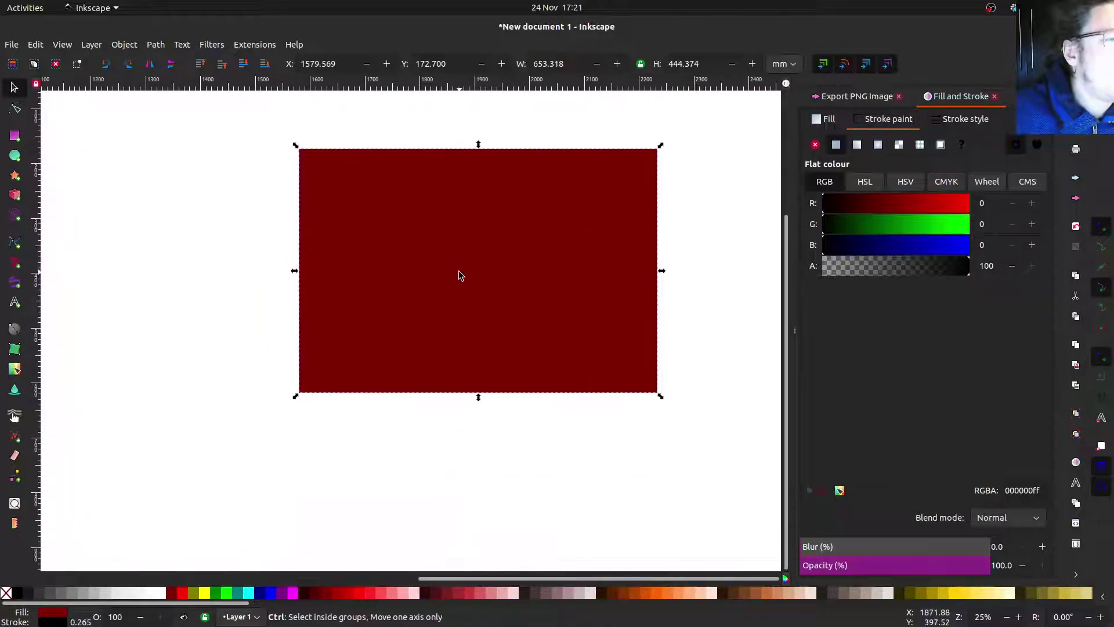
{"action": "left_click", "coordinate": [450, 116]}
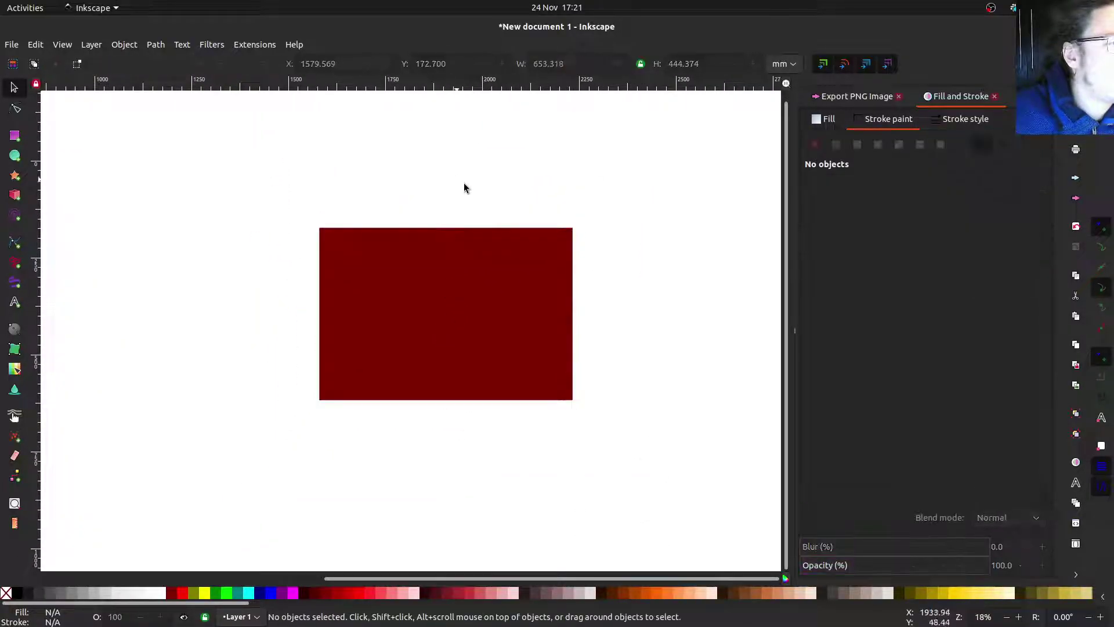
{"action": "left_click", "coordinate": [552, 276]}
- Set the rectangle's black outline width to 10 mm in Stroke style
{"action": "left_click", "coordinate": [730, 285]}
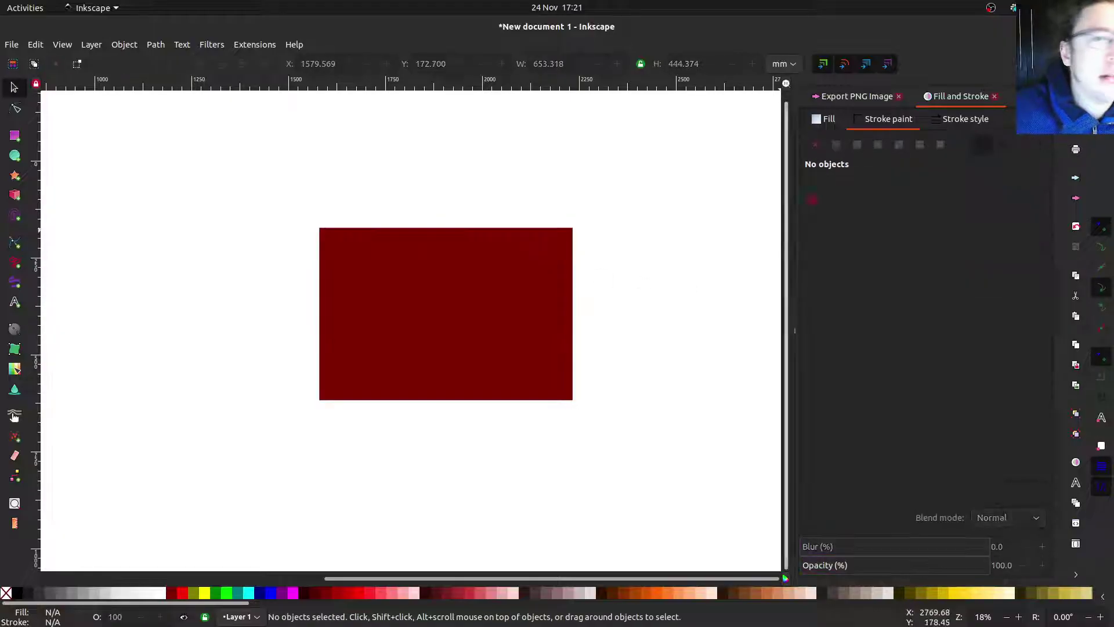
{"action": "left_click", "coordinate": [956, 122]}
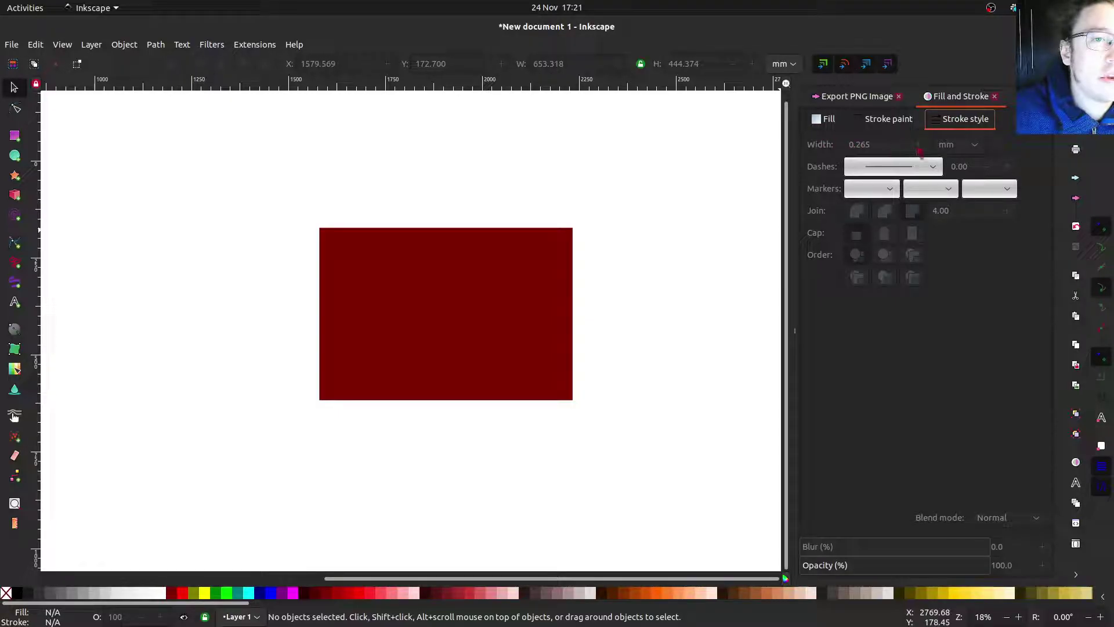
{"action": "left_click", "coordinate": [553, 256]}
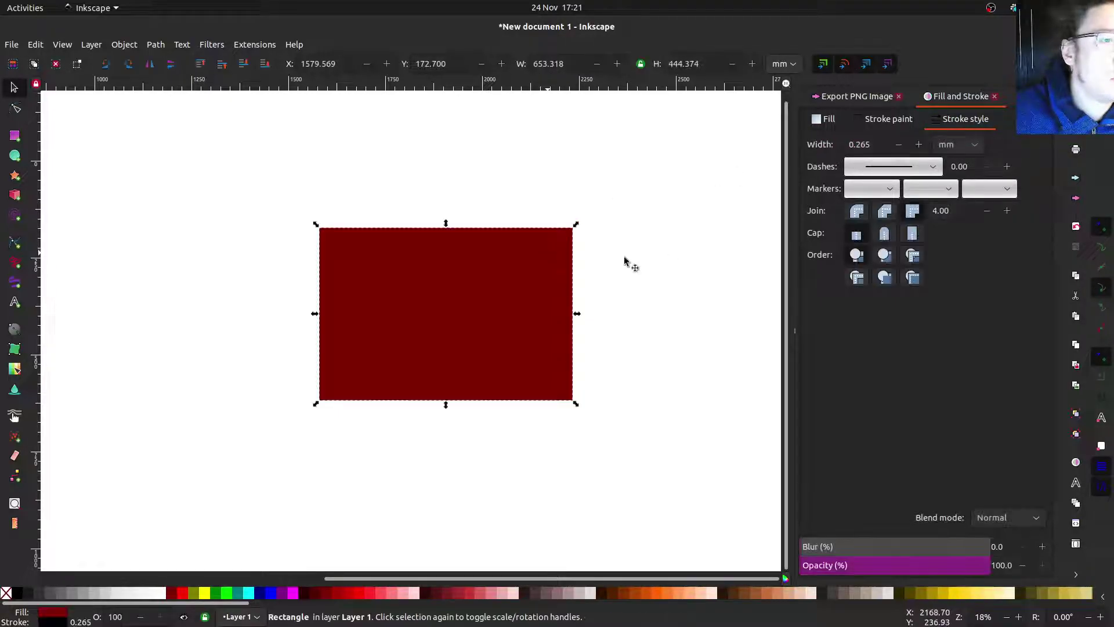
{"action": "left_click", "coordinate": [871, 144]}
{"action": "type", "text": "5"}
{"action": "key", "text": "Return"}
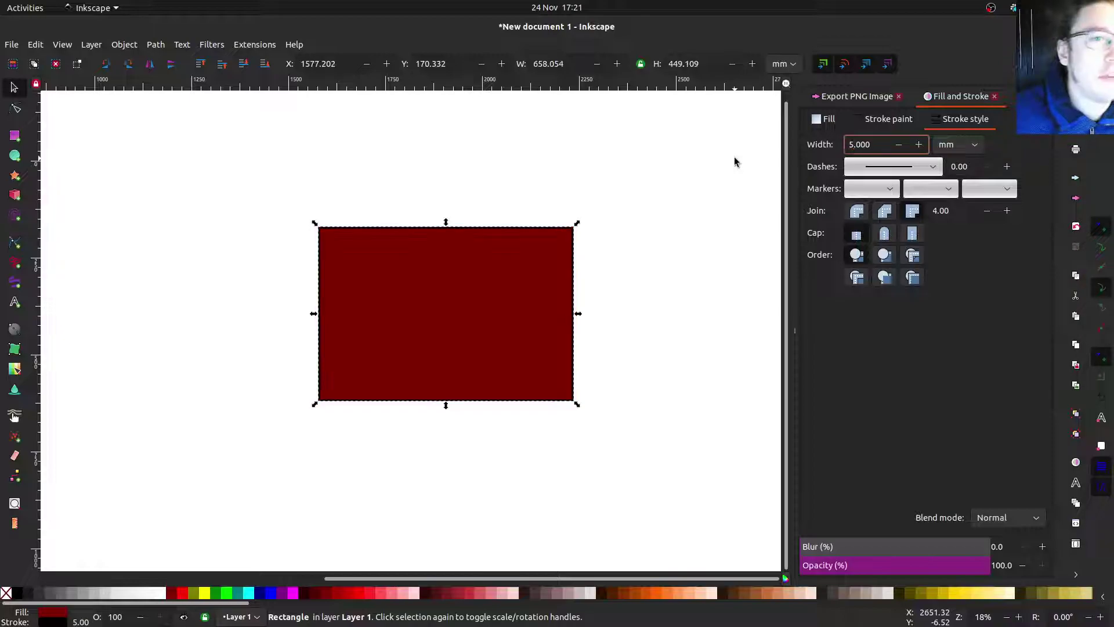
{"action": "left_click", "coordinate": [882, 150]}
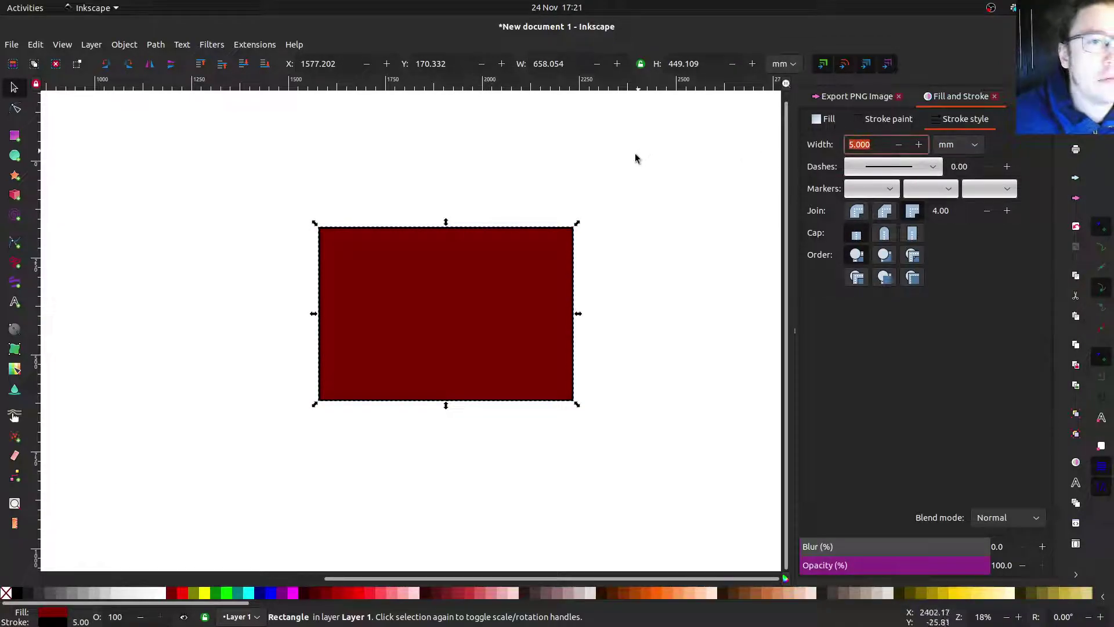
{"action": "type", "text": "10"}
{"action": "key", "text": "Return"}
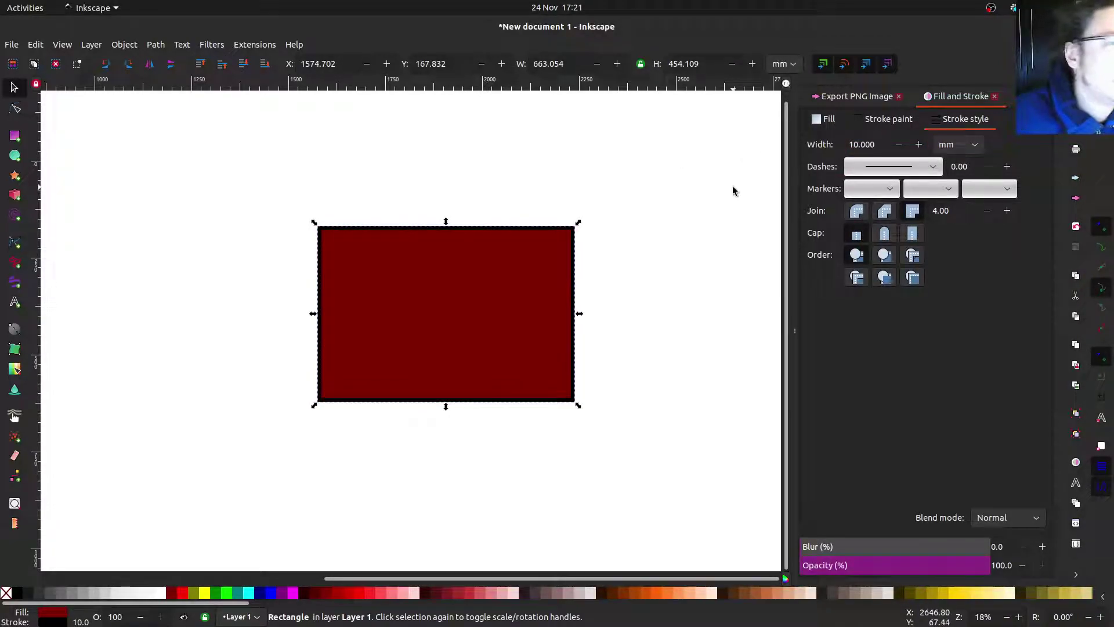
{"action": "scroll", "coordinate": [577, 250], "scroll_direction": "up", "scroll_amount": 1}
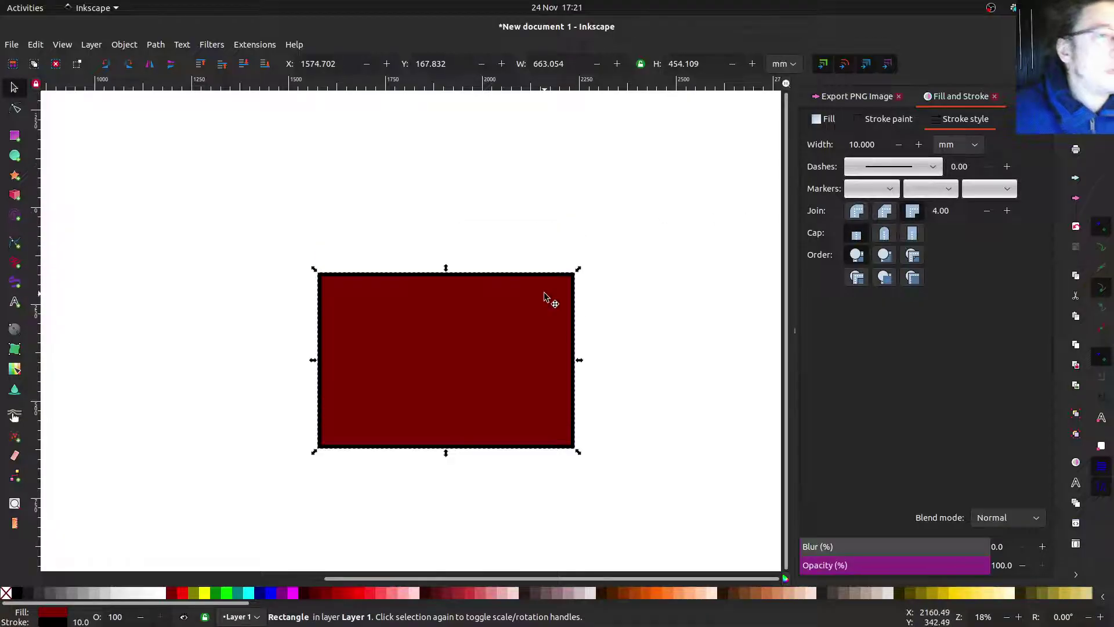
{"action": "scroll", "coordinate": [549, 374], "scroll_direction": "down", "scroll_amount": 3}
{"action": "scroll", "coordinate": [542, 360], "scroll_direction": "up", "scroll_amount": 2, "text": "ctrl"}
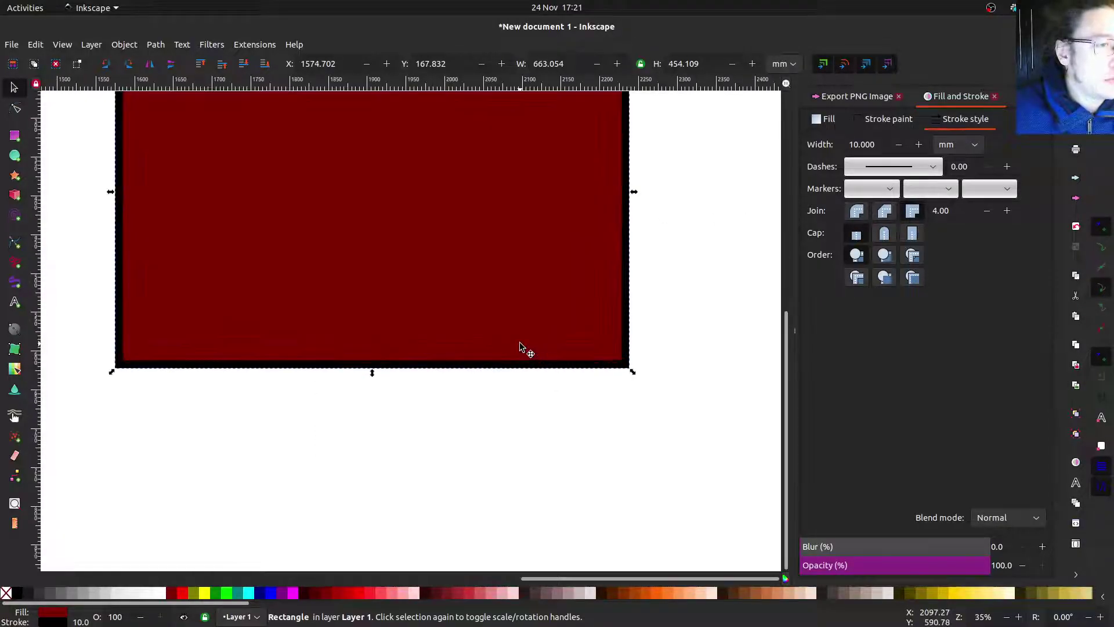
{"action": "scroll", "coordinate": [523, 348], "scroll_direction": "up", "scroll_amount": 2}
{"action": "scroll", "coordinate": [532, 436], "scroll_direction": "left", "scroll_amount": 1, "text": "shift"}
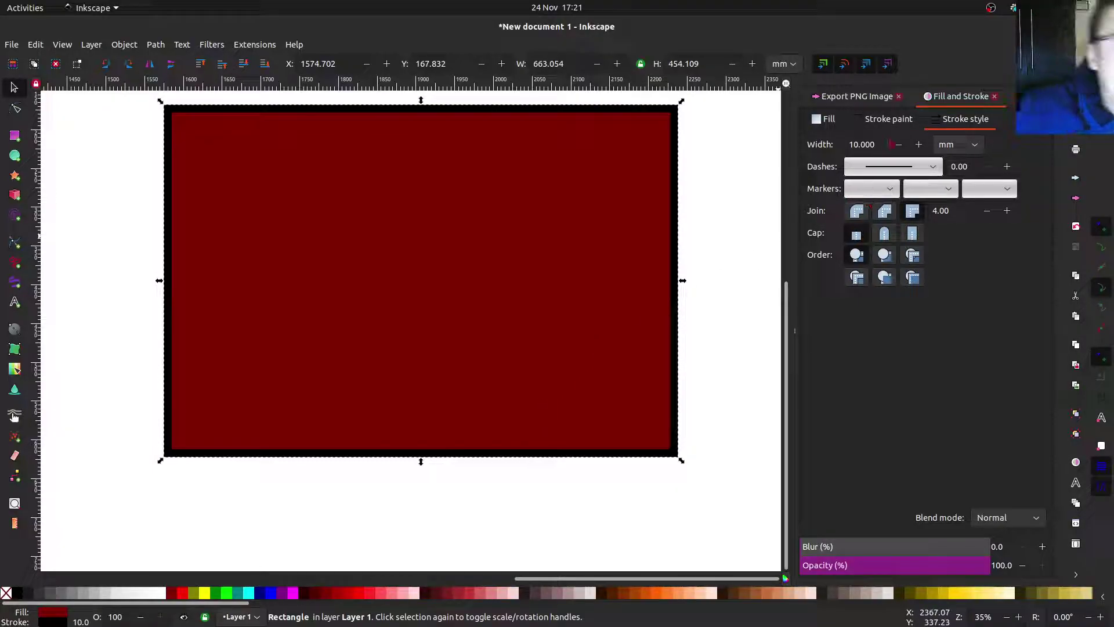
- Change the rectangle's 10 mm outline to a long-dash pattern
{"action": "left_click", "coordinate": [892, 169]}
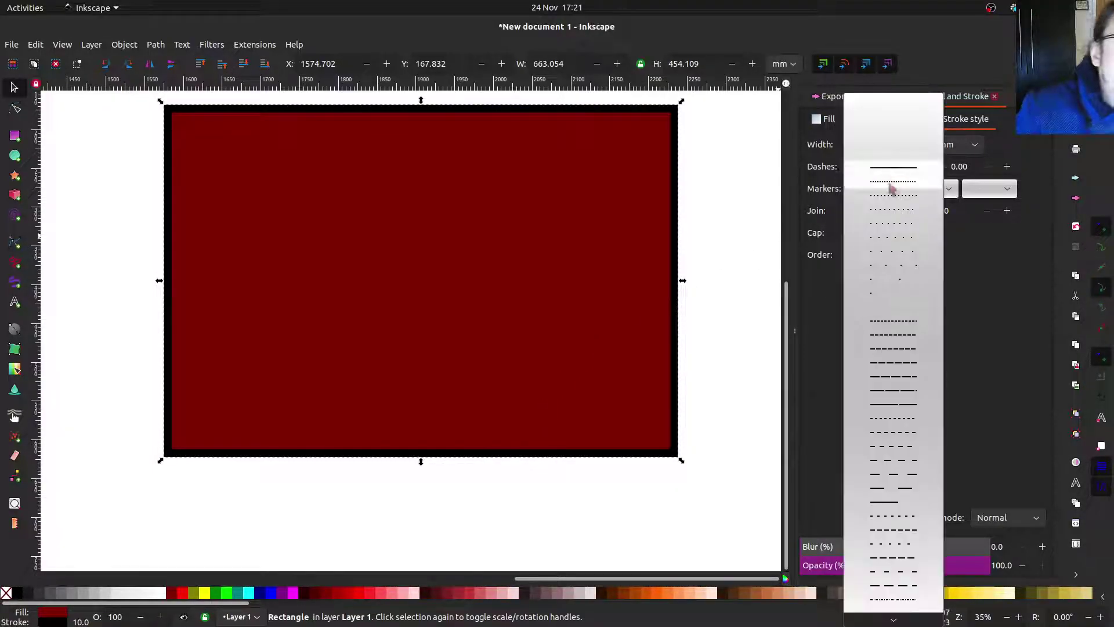
{"action": "left_click", "coordinate": [890, 205]}
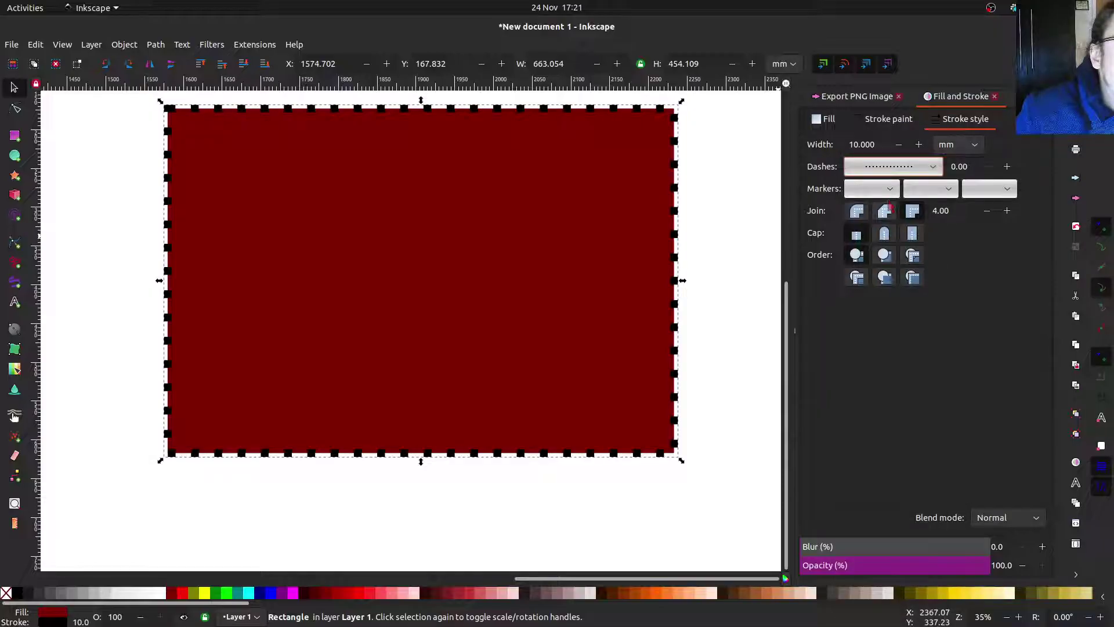
{"action": "left_click", "coordinate": [888, 169]}
{"action": "left_click", "coordinate": [901, 355]}
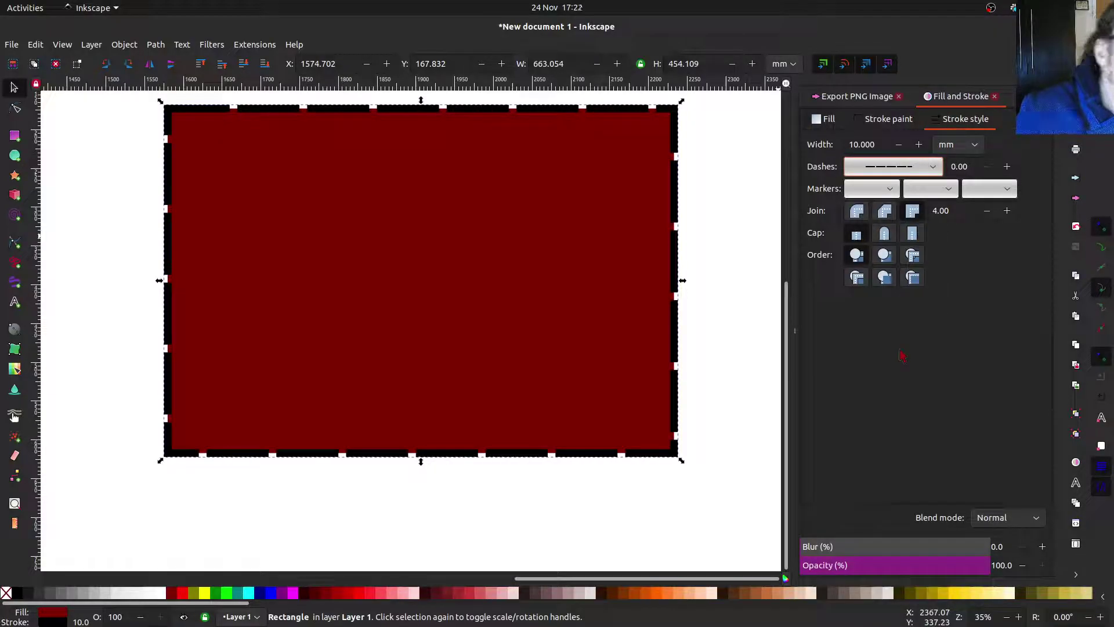
{"action": "scroll", "coordinate": [503, 510], "scroll_direction": "down", "scroll_amount": 4}
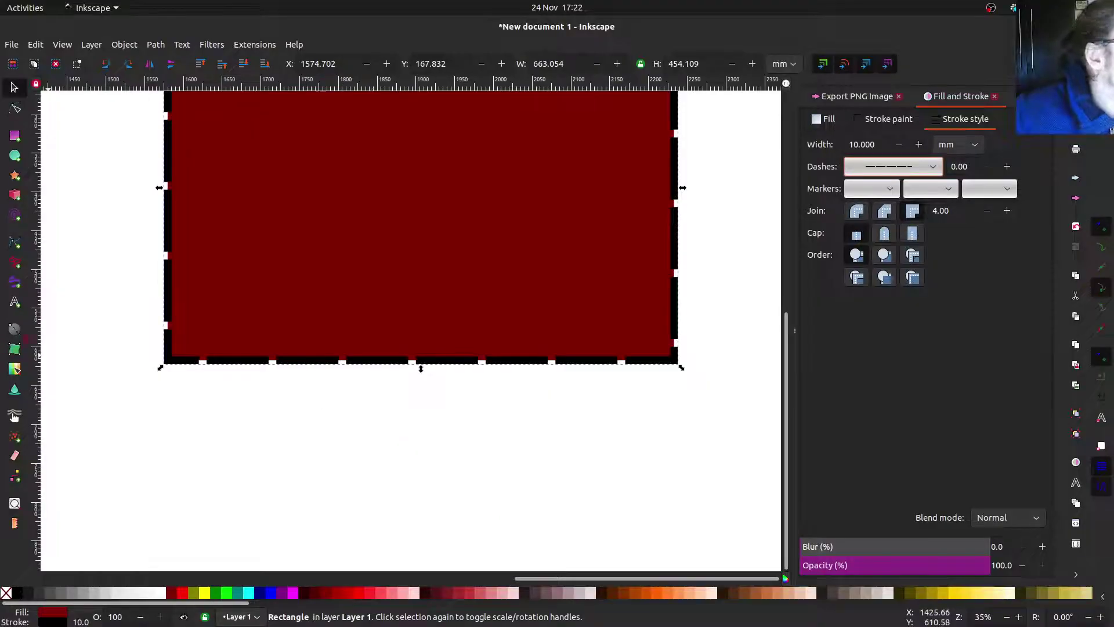
{"action": "key", "text": "b"}
{"action": "left_click", "coordinate": [212, 456]}
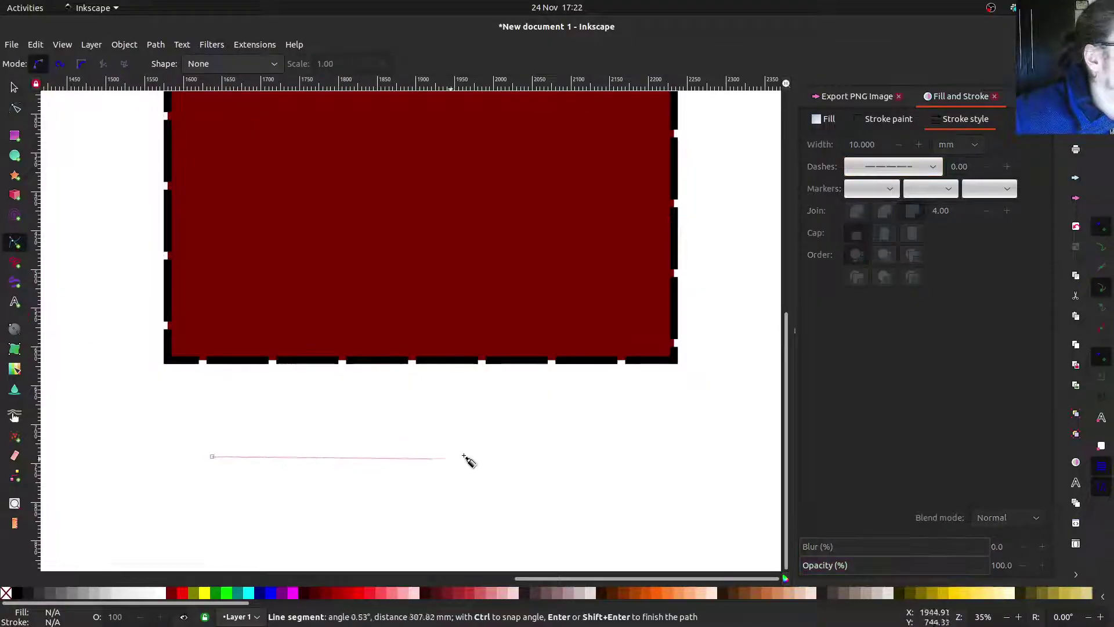
{"action": "double_click", "coordinate": [606, 457]}
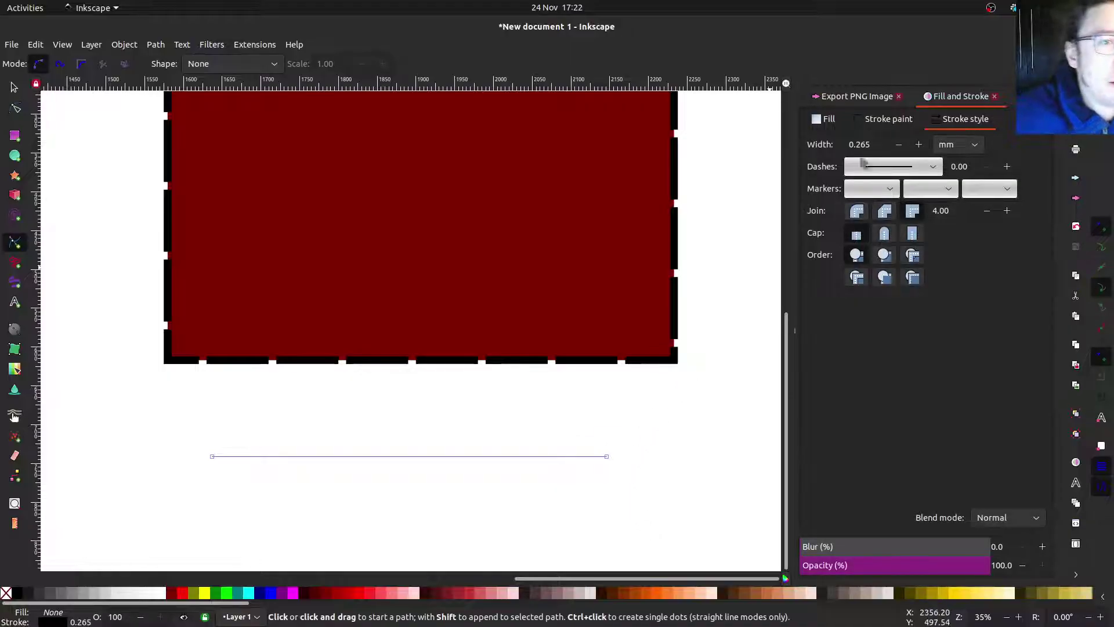
{"action": "triple_click", "coordinate": [880, 146]}
{"action": "type", "text": "5"}
{"action": "key", "text": "Return"}
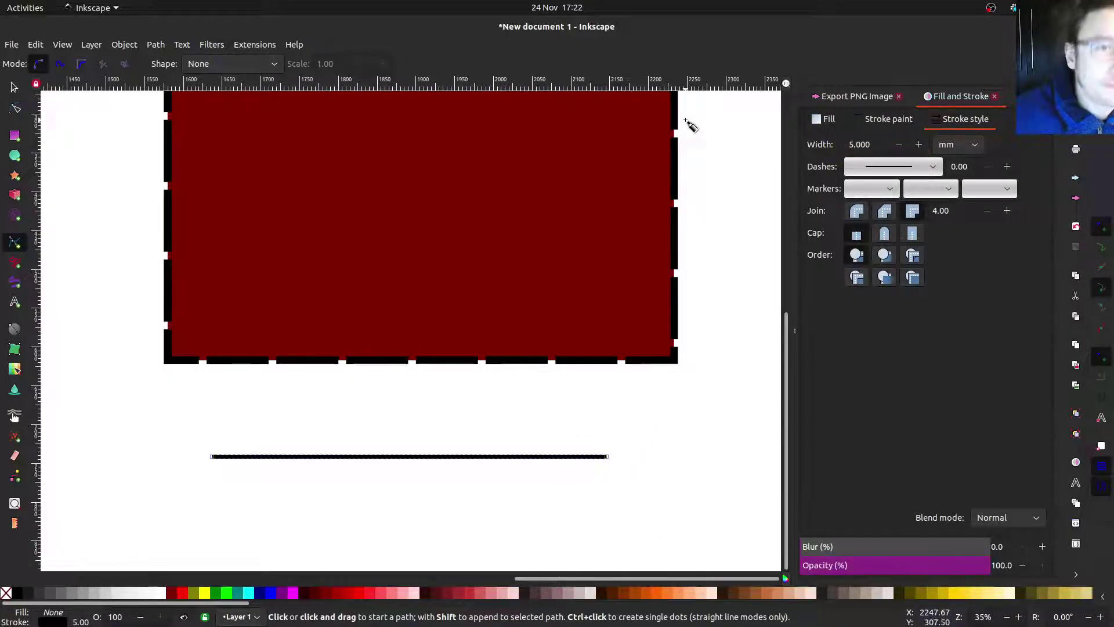
{"action": "left_click", "coordinate": [991, 189]}
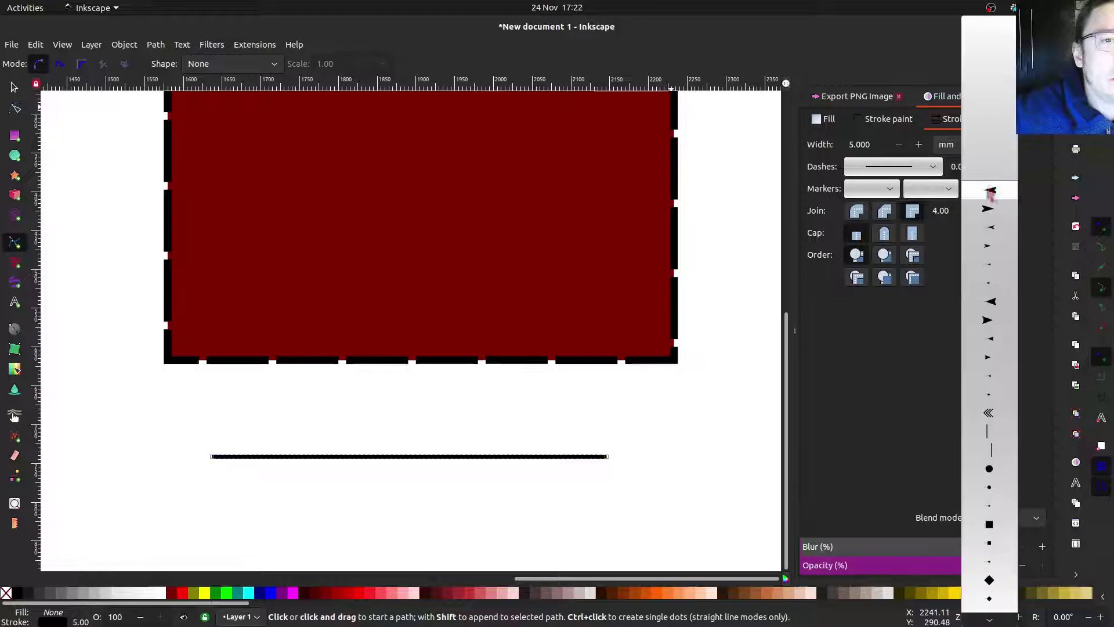
{"action": "left_click", "coordinate": [989, 207]}
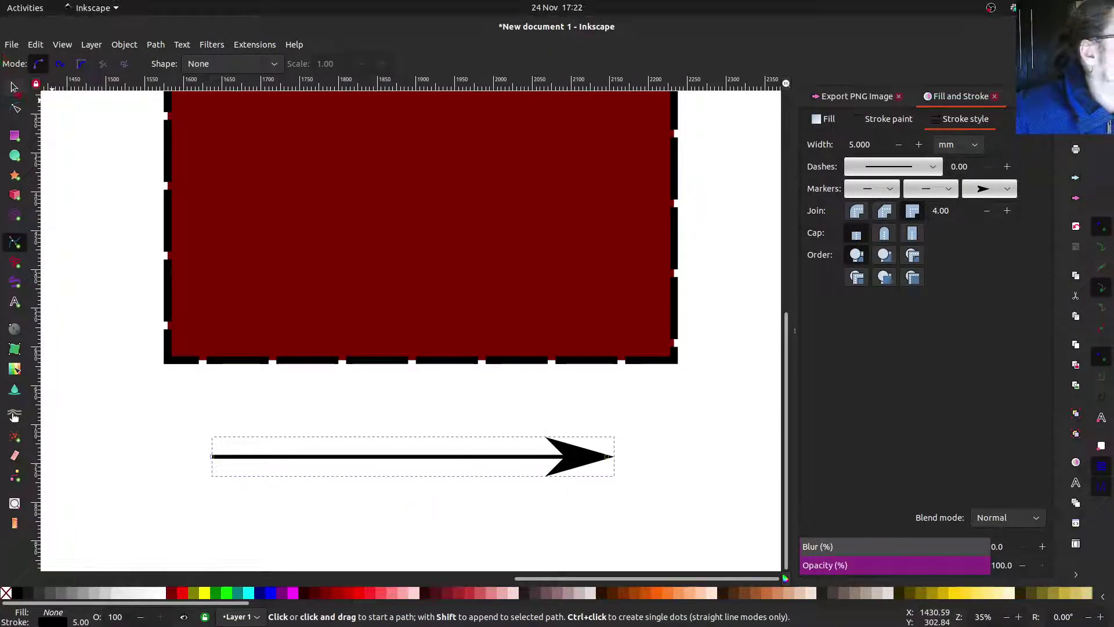
{"action": "key", "text": "s"}
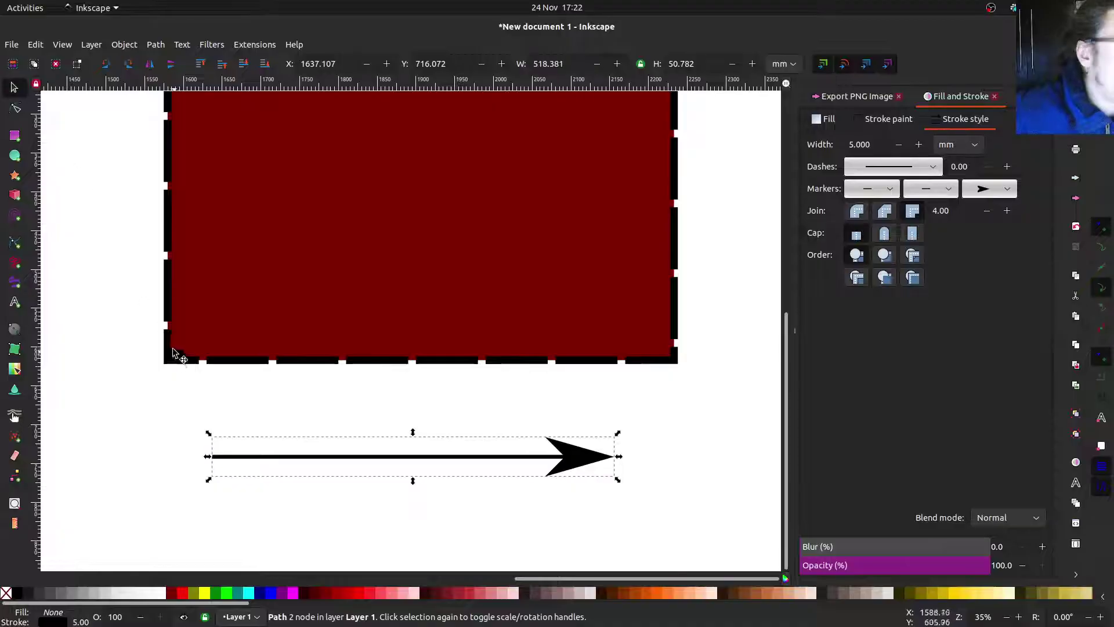
{"action": "mouse_move", "coordinate": [111, 408]}
{"action": "left_mouse_down"}
{"action": "mouse_move", "coordinate": [348, 477]}
{"action": "mouse_move", "coordinate": [651, 521]}
{"action": "left_mouse_up"}
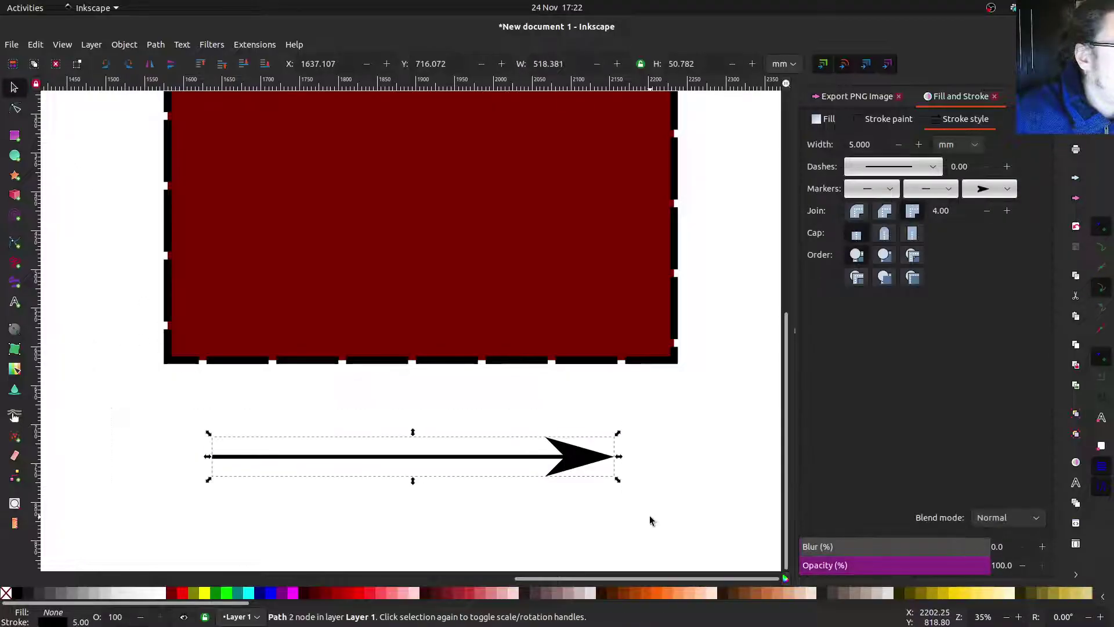
{"action": "left_click", "coordinate": [137, 418]}
{"action": "left_click_drag", "start_coordinate": [152, 406], "coordinate": [659, 534]}
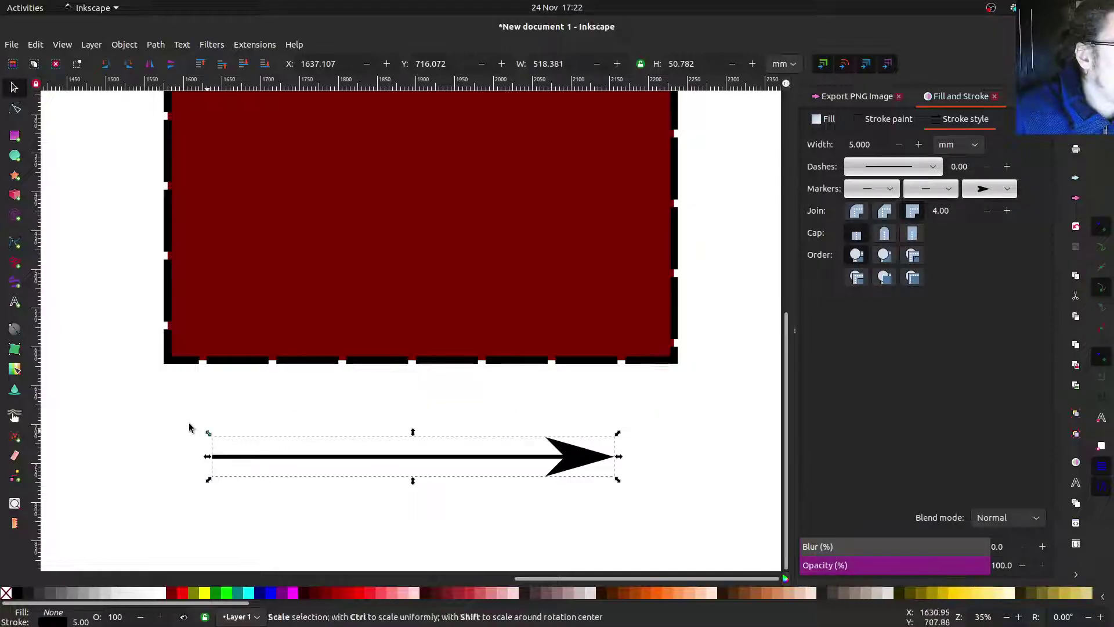
{"action": "mouse_move", "coordinate": [181, 418]}
{"action": "left_mouse_down"}
{"action": "mouse_move", "coordinate": [486, 510]}
{"action": "mouse_move", "coordinate": [671, 520]}
{"action": "left_mouse_up"}
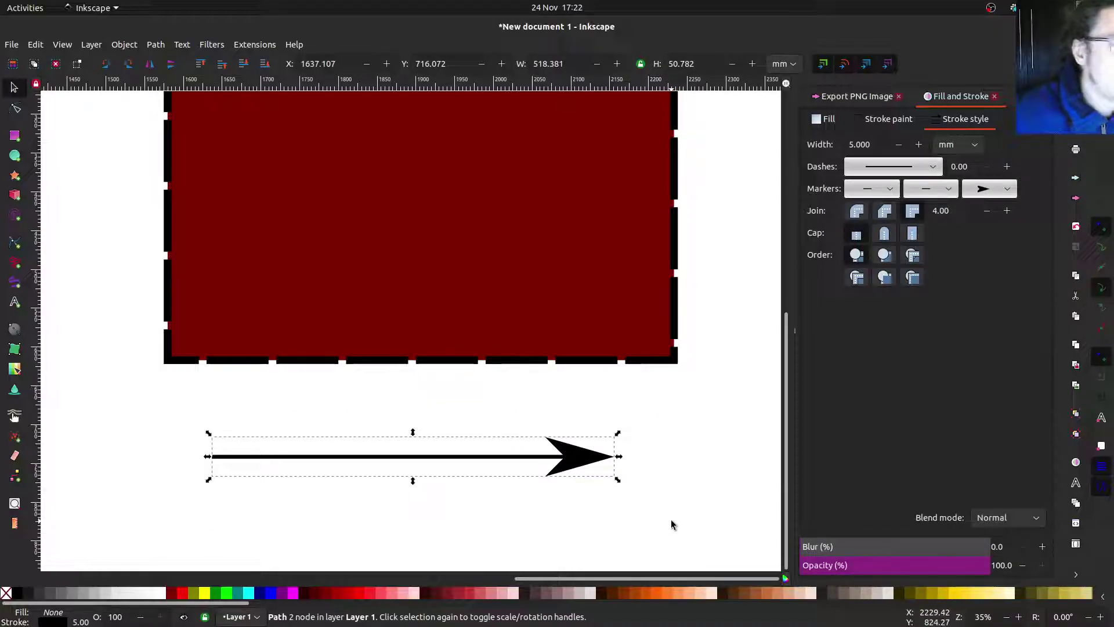
{"action": "key", "text": "Delete"}
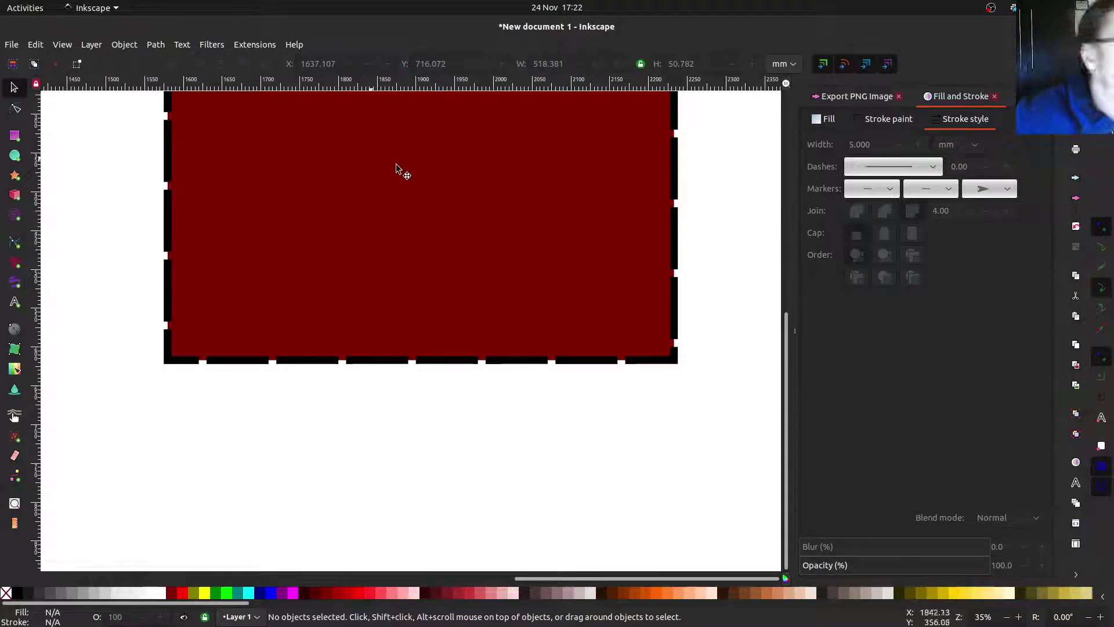
- Return the rectangle's outline to a solid line and nudge the rectangle up-left
{"action": "left_click", "coordinate": [428, 235]}
{"action": "left_click", "coordinate": [869, 166]}
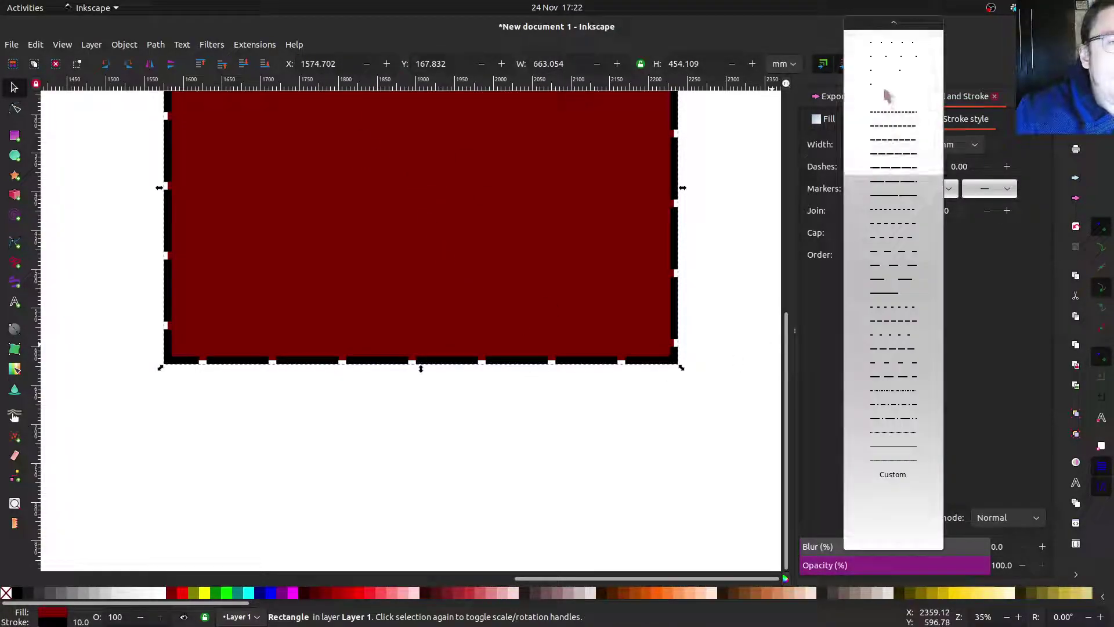
{"action": "scroll", "coordinate": [888, 96], "scroll_direction": "up", "scroll_amount": 3}
{"action": "left_click", "coordinate": [889, 35]}
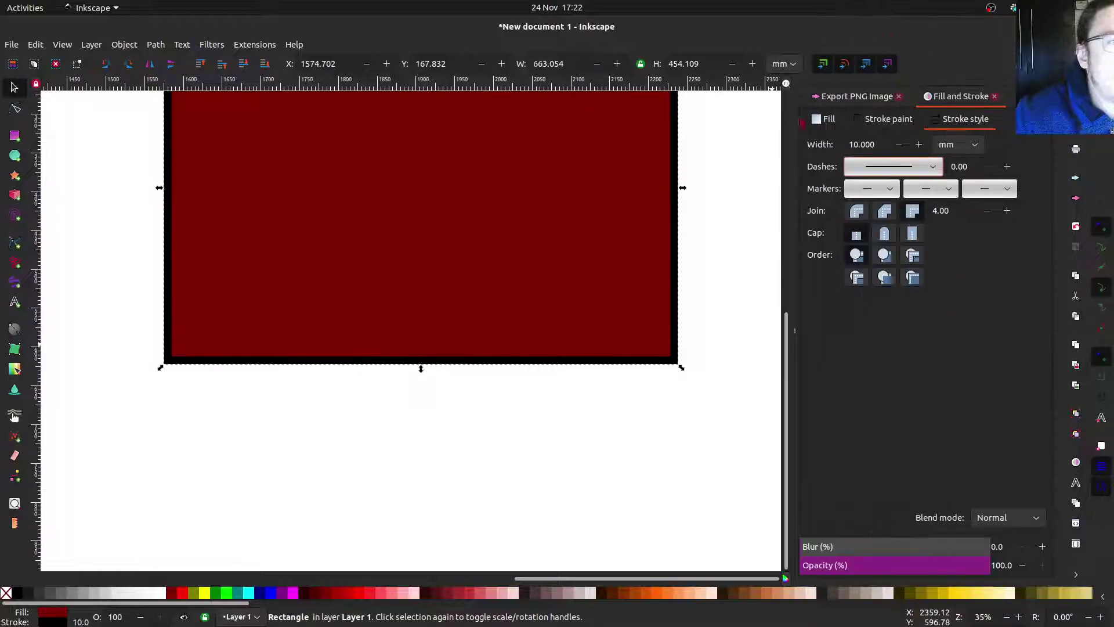
{"action": "scroll", "coordinate": [311, 486], "scroll_direction": "up", "scroll_amount": 2}
{"action": "scroll", "coordinate": [315, 465], "scroll_direction": "down", "scroll_amount": 1}
{"action": "left_click_drag", "start_coordinate": [343, 373], "coordinate": [330, 360]}
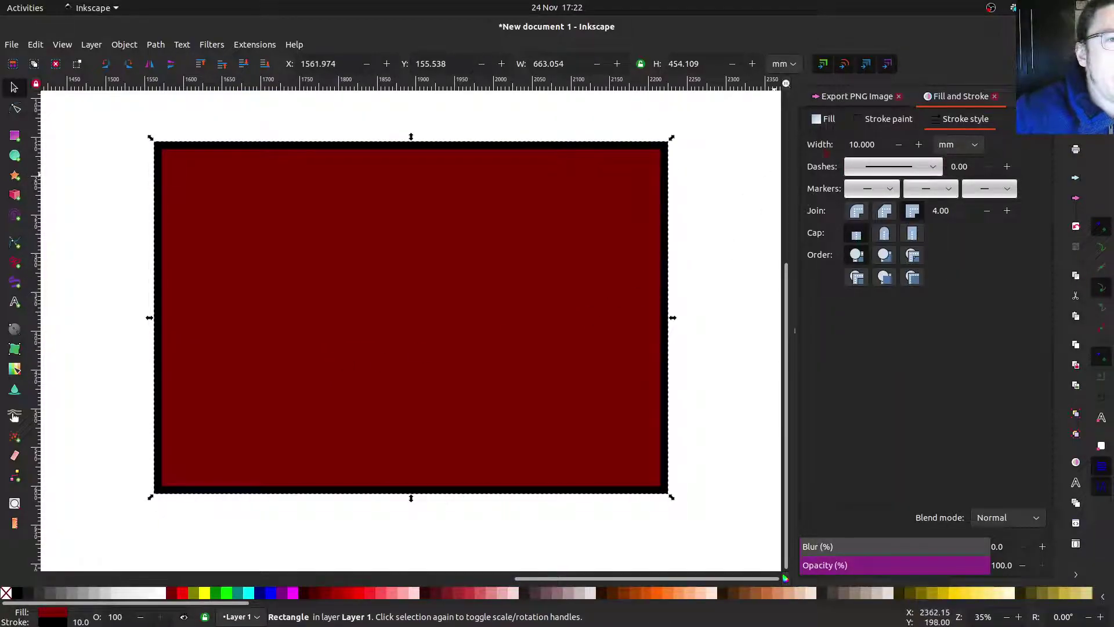
{"action": "left_click", "coordinate": [744, 329]}
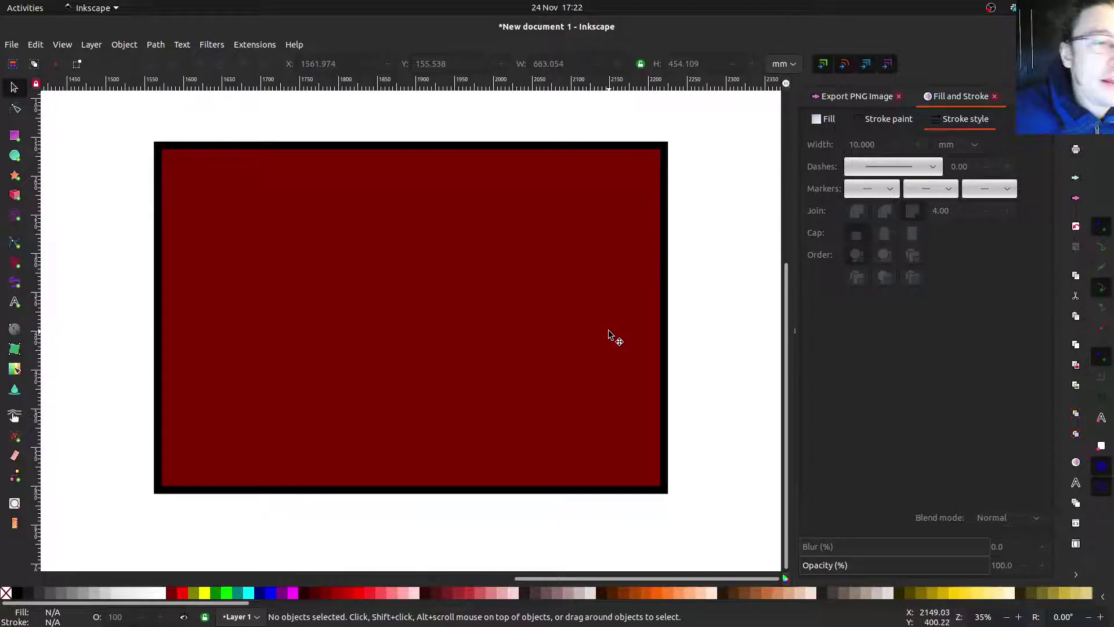
- Move the rectangle up-left and scale it to about 689 × 462 mm
{"action": "left_click", "coordinate": [571, 360]}
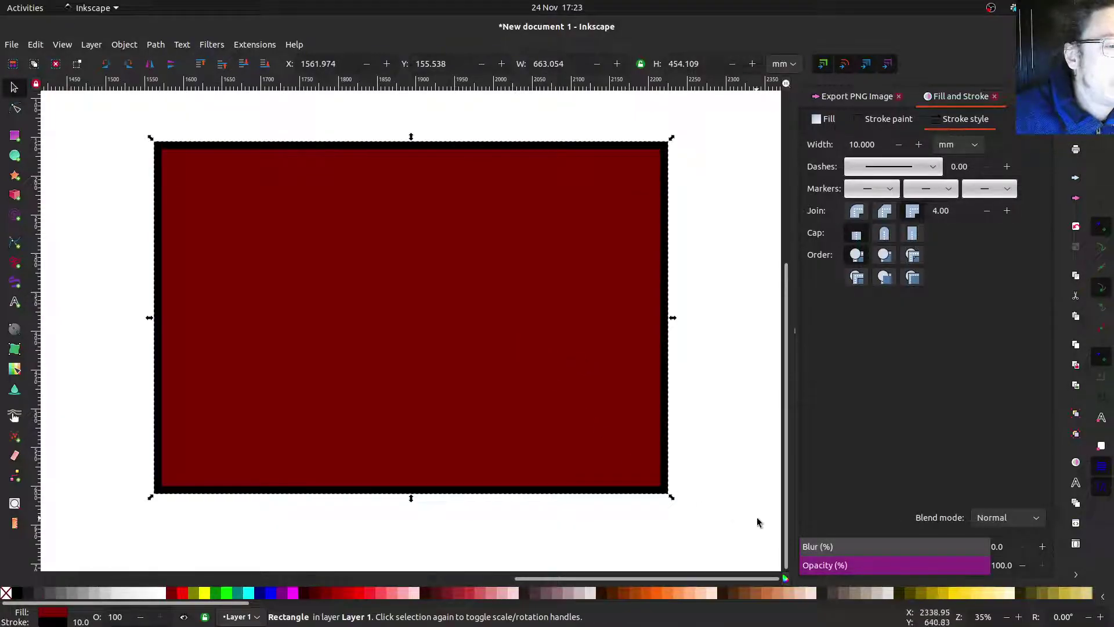
{"action": "left_click_drag", "start_coordinate": [517, 400], "coordinate": [489, 368]}
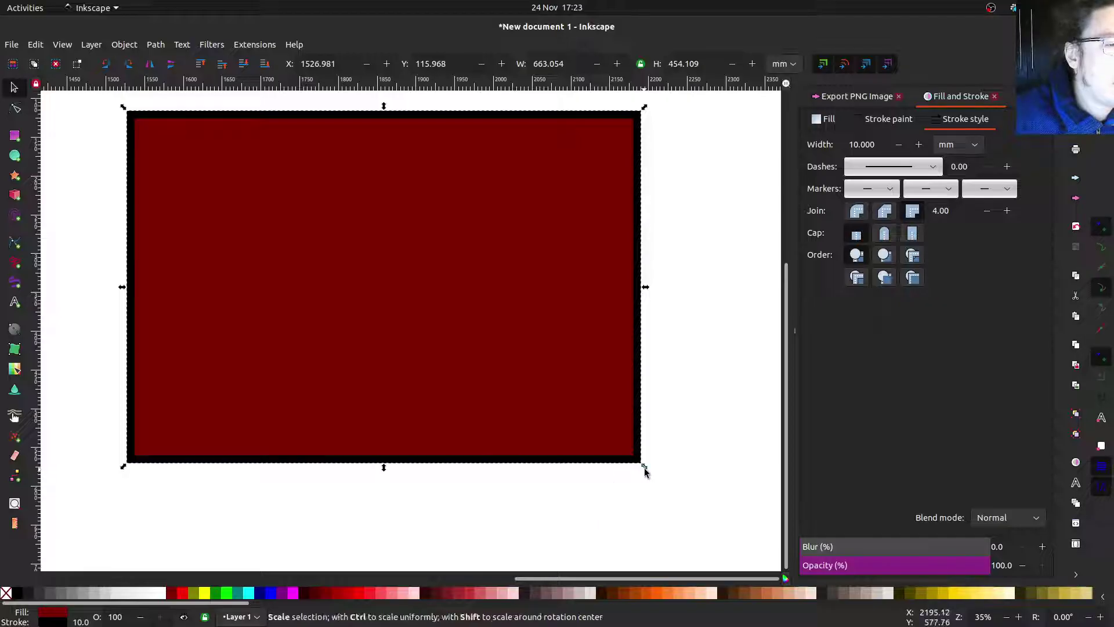
{"action": "left_click_drag", "start_coordinate": [644, 466], "coordinate": [725, 520]}
{"action": "left_click_drag", "start_coordinate": [730, 318], "coordinate": [648, 316]}
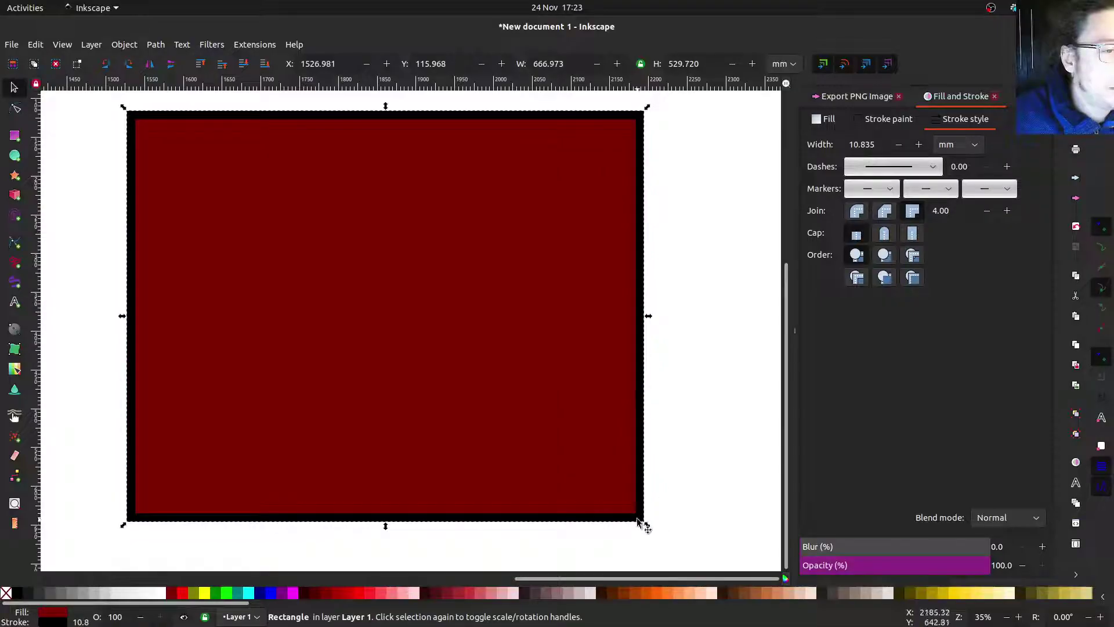
{"action": "left_click_drag", "start_coordinate": [642, 524], "coordinate": [597, 432]}
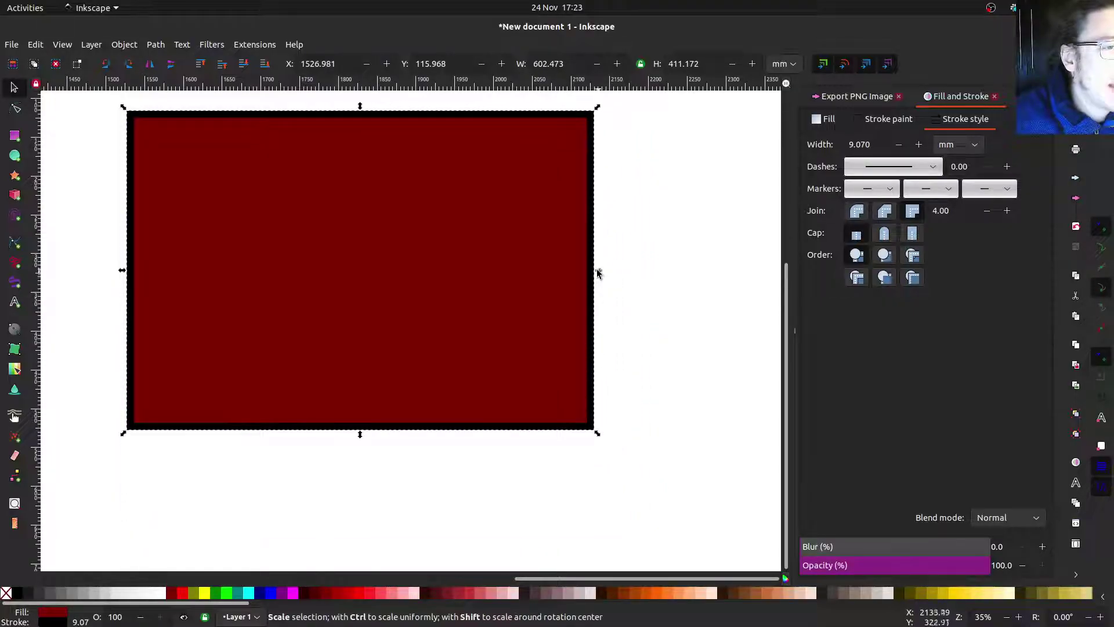
{"action": "left_click_drag", "start_coordinate": [599, 273], "coordinate": [625, 280]}
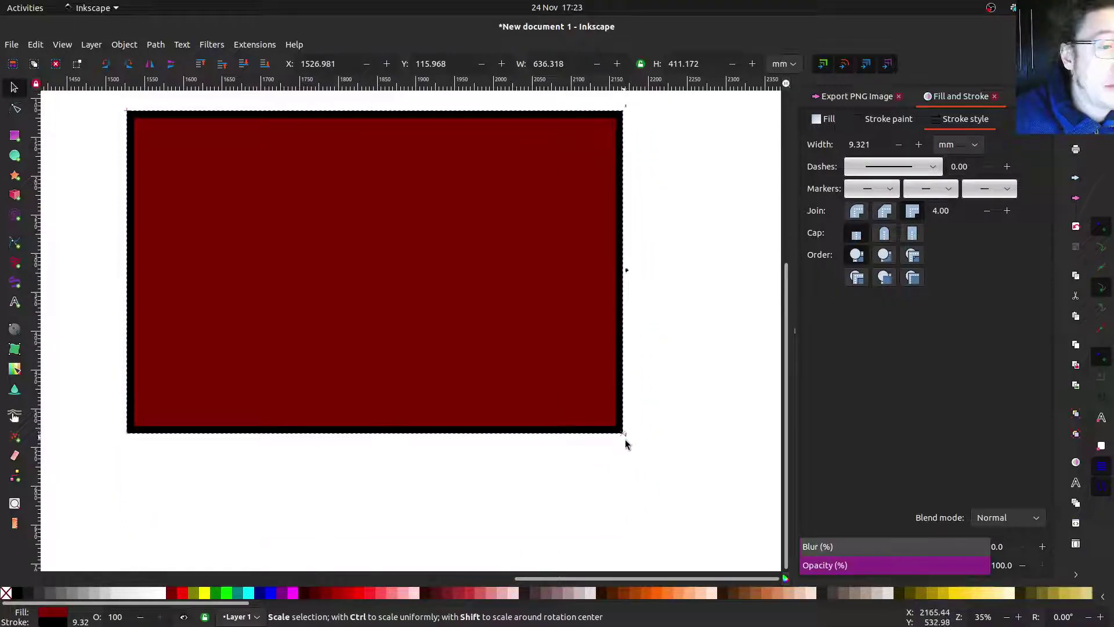
{"action": "left_click_drag", "start_coordinate": [626, 444], "coordinate": [663, 469]}
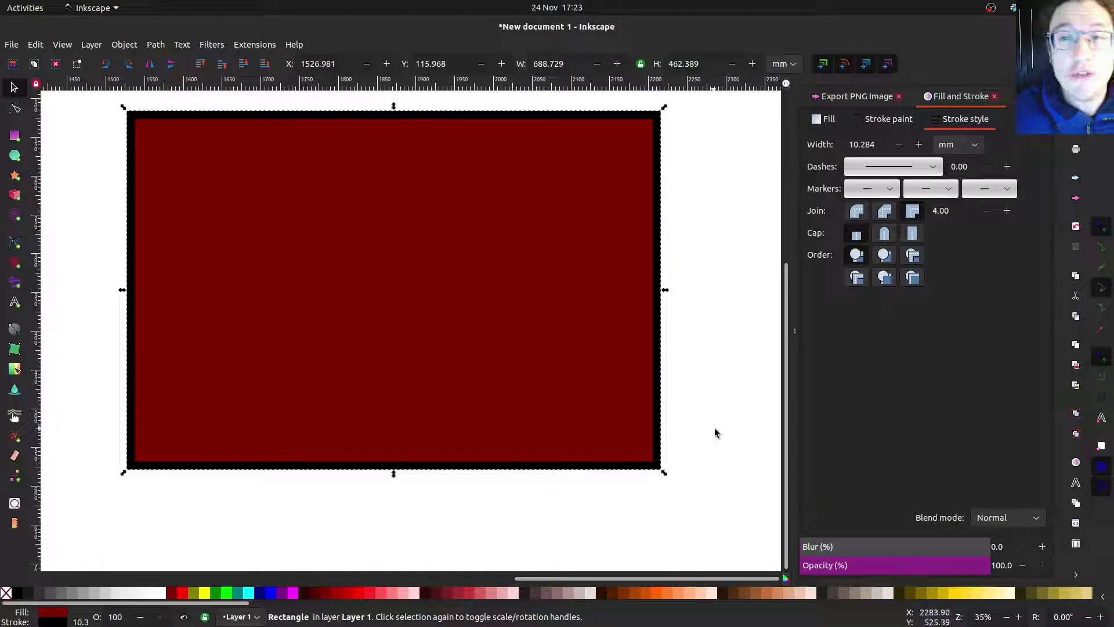
- Draw a test circle, a five-pointed star and two 3D boxes over the rectangle
{"action": "left_click", "coordinate": [14, 156]}
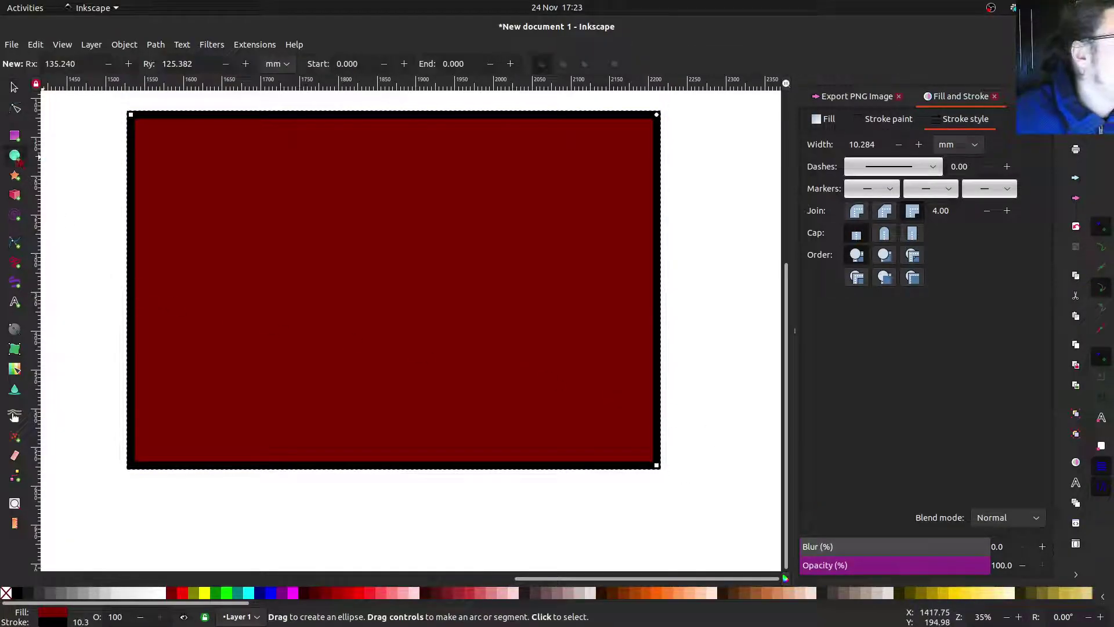
{"action": "left_click_drag", "start_coordinate": [100, 261], "coordinate": [313, 479]}
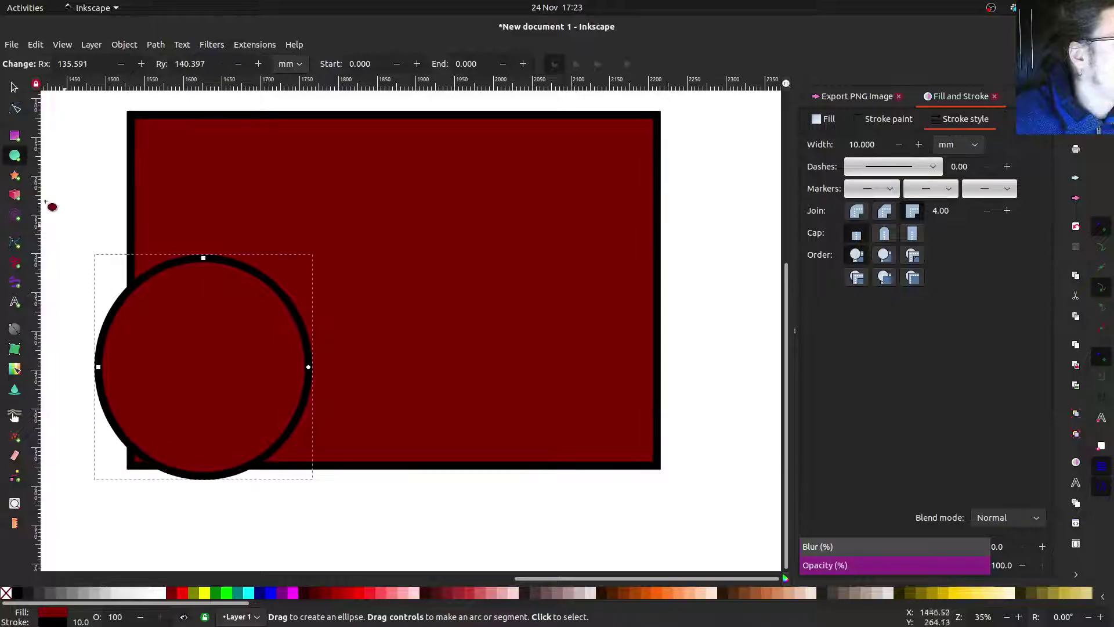
{"action": "key", "text": "asterisk"}
{"action": "left_click_drag", "start_coordinate": [427, 206], "coordinate": [554, 382]}
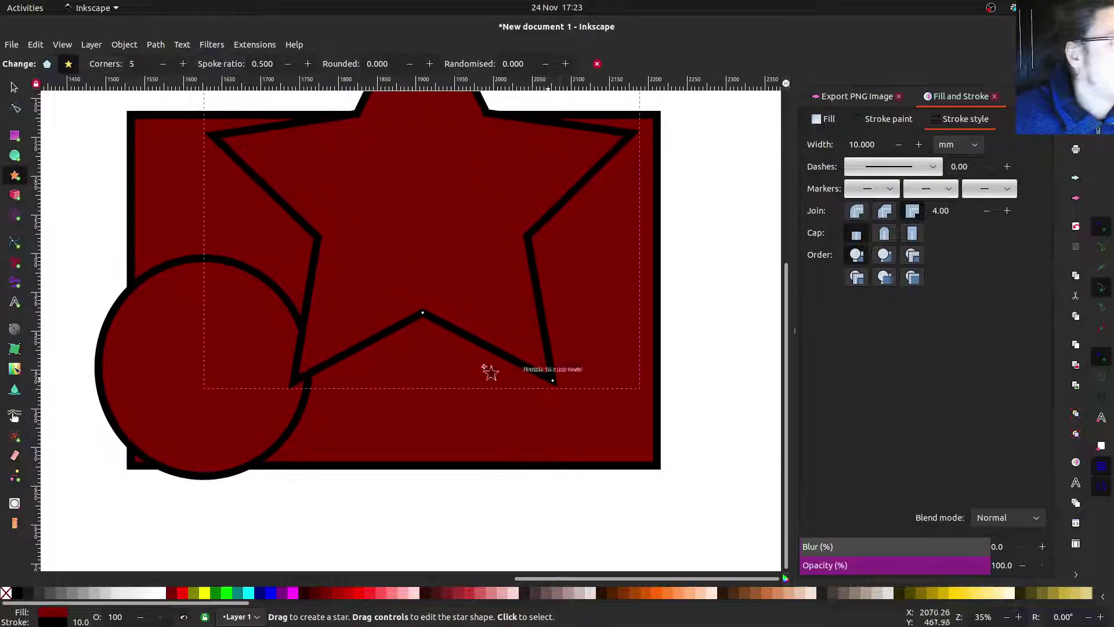
{"action": "key", "text": "x"}
{"action": "left_click_drag", "start_coordinate": [219, 207], "coordinate": [591, 582]}
{"action": "left_click_drag", "start_coordinate": [365, 333], "coordinate": [478, 341]}
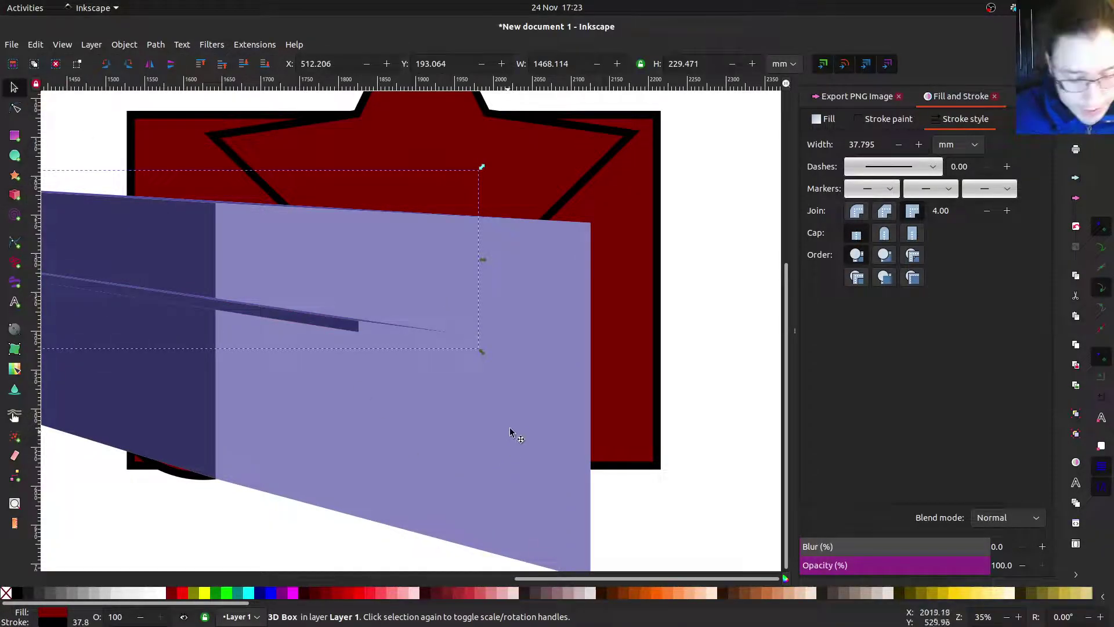
- Delete the 3D box, the star and the circle, leaving only the rectangle
{"action": "key", "text": "Delete"}
{"action": "left_click", "coordinate": [345, 226]}
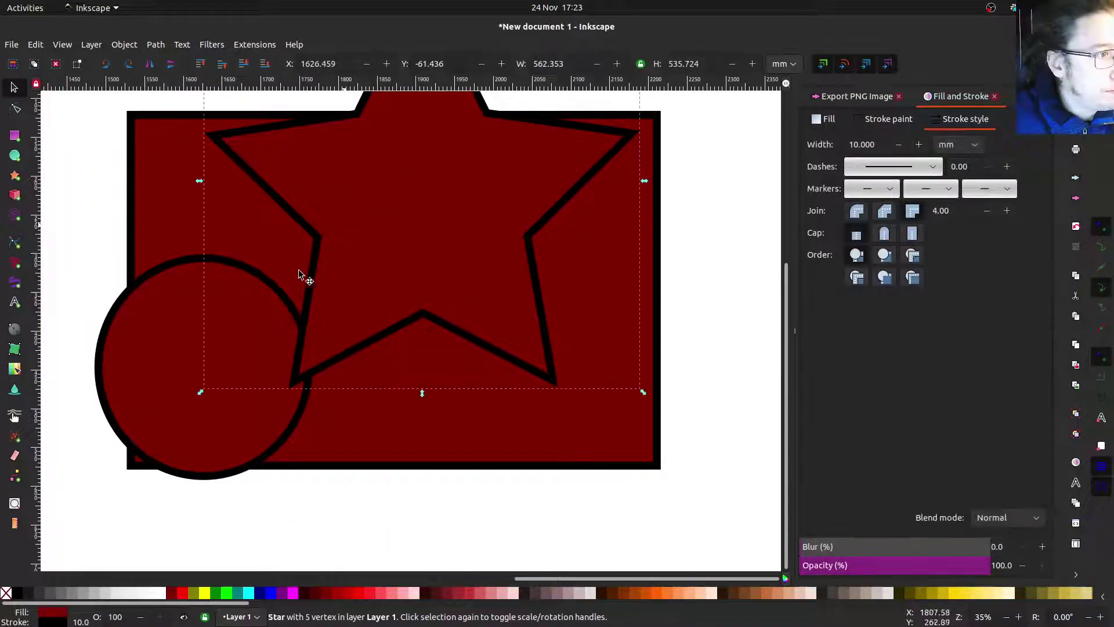
{"action": "key", "text": "Delete"}
{"action": "left_click", "coordinate": [174, 408]}
{"action": "key", "text": "Delete"}
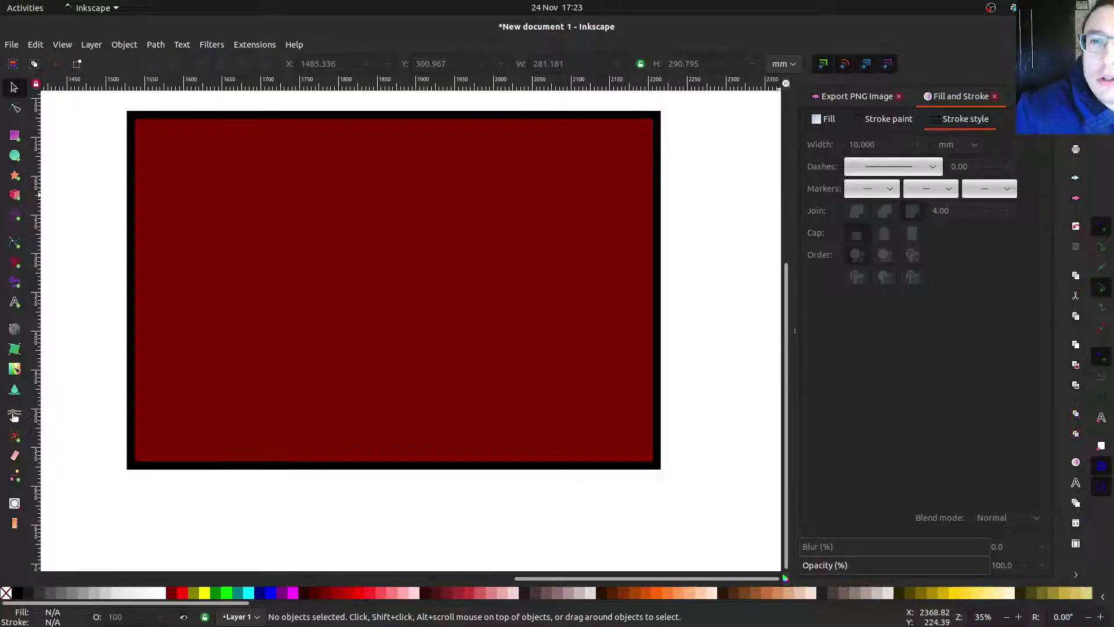
- Shift the rectangle slightly right and down, discarding an attempted corner shrink
{"action": "left_click_drag", "start_coordinate": [483, 213], "coordinate": [511, 213]}
{"action": "left_click_drag", "start_coordinate": [691, 472], "coordinate": [648, 440]}
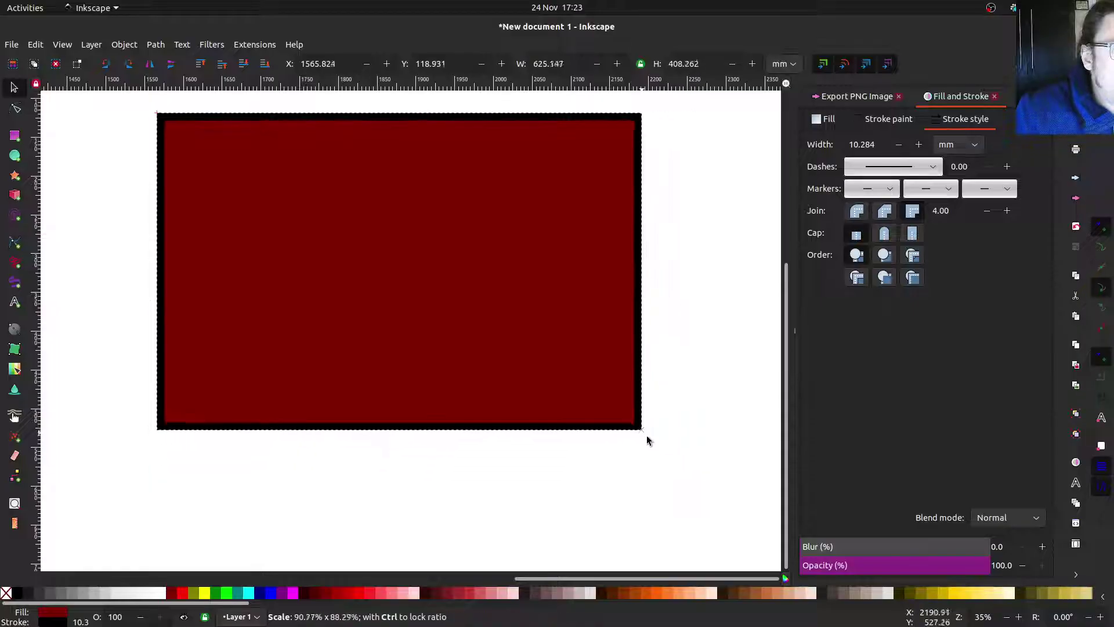
{"action": "key", "text": "Escape"}
{"action": "mouse_move", "coordinate": [506, 233]}
{"action": "left_mouse_down"}
{"action": "mouse_move", "coordinate": [494, 264]}
{"action": "mouse_move", "coordinate": [505, 192]}
{"action": "mouse_move", "coordinate": [515, 231]}
{"action": "left_mouse_up"}
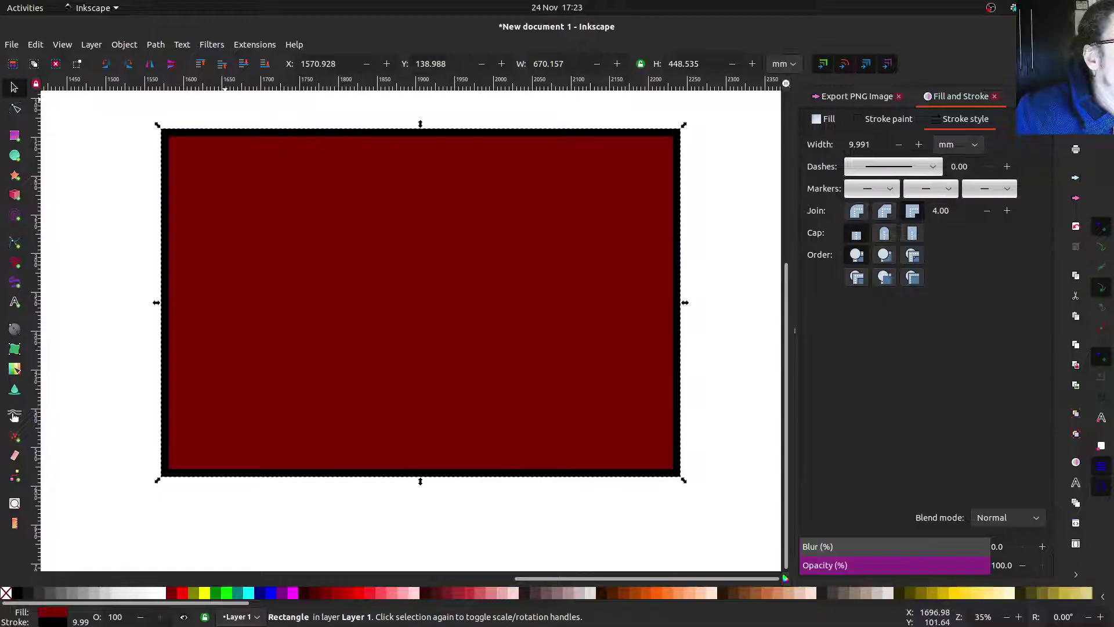
{"action": "left_click", "coordinate": [125, 44]}
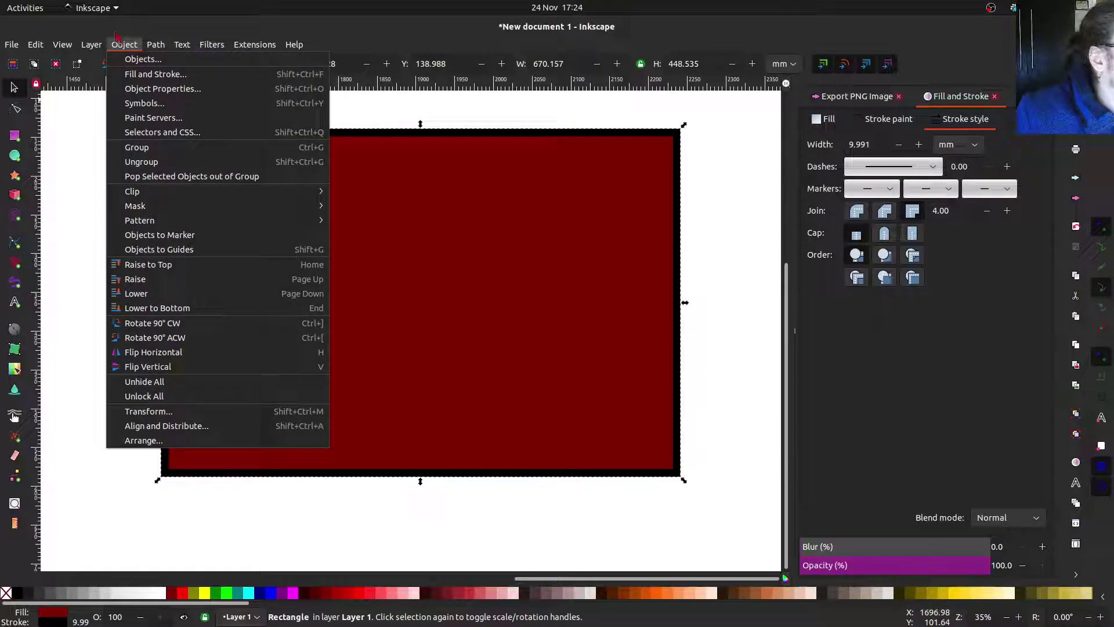
{"action": "left_click", "coordinate": [149, 411]}
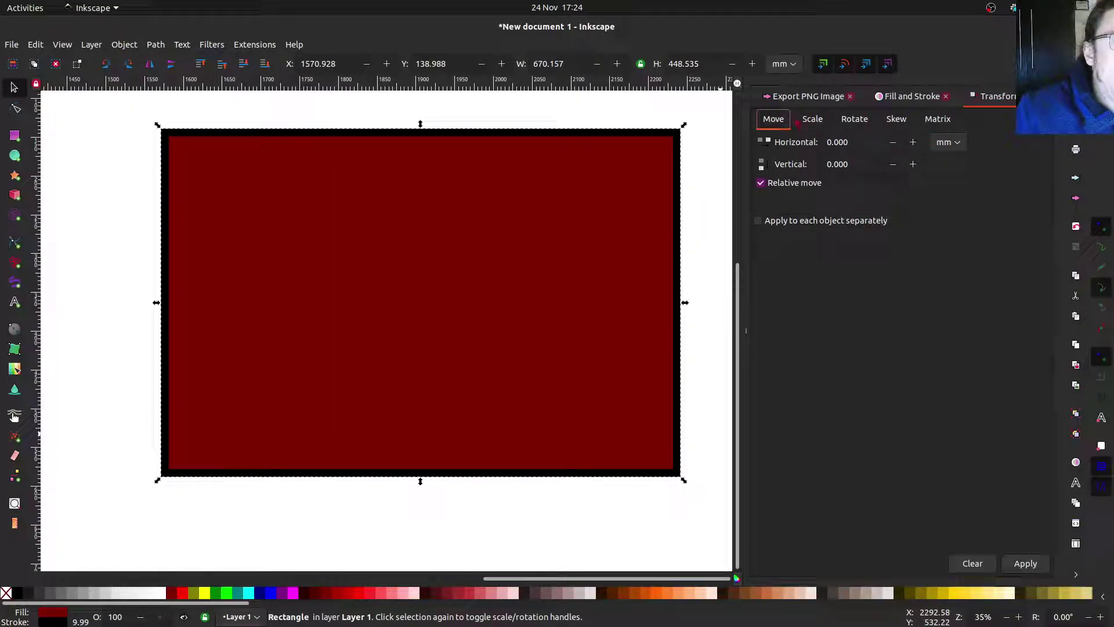
{"action": "left_click", "coordinate": [814, 120]}
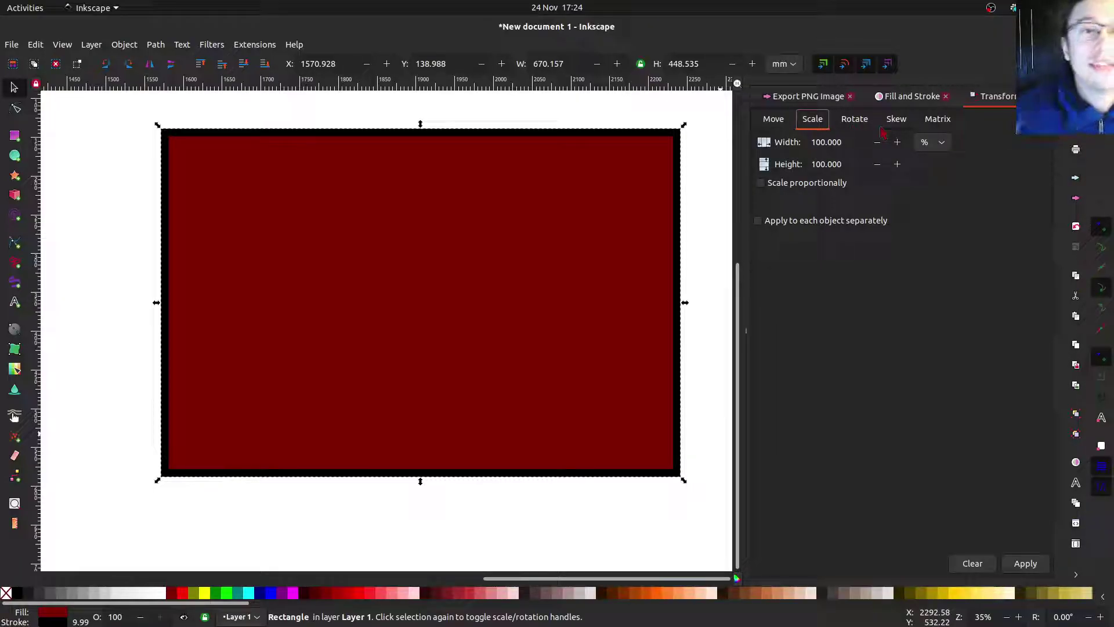
{"action": "key", "text": "ctrl+shift+f"}
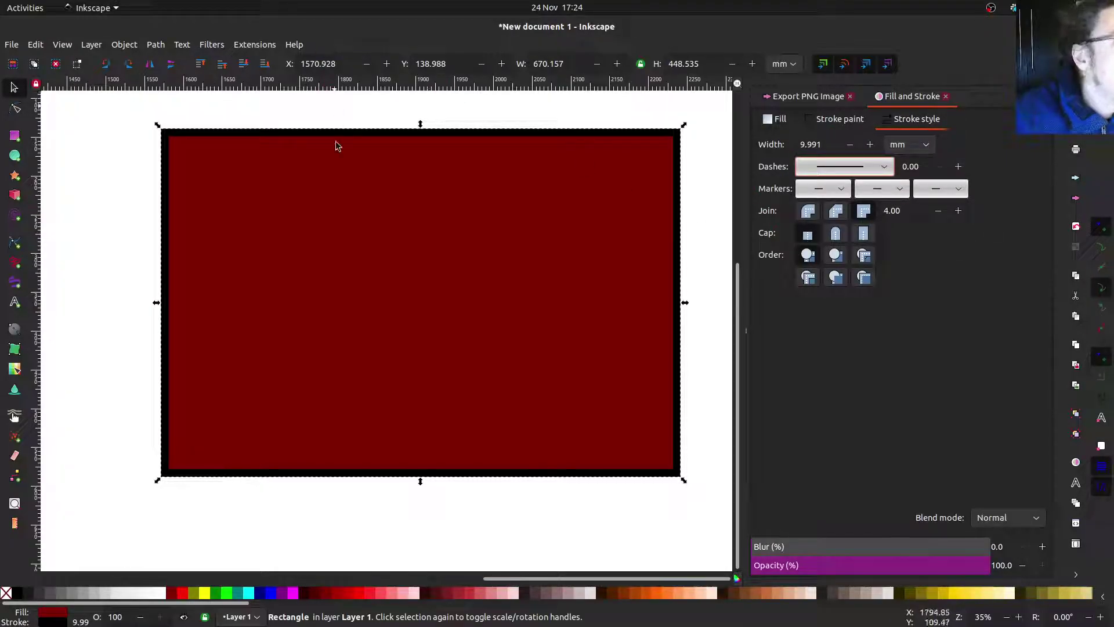
- Move the rectangle lower-left, unlock W/H and reshape it to 710.640 × 431.782 mm
{"action": "left_click_drag", "start_coordinate": [325, 232], "coordinate": [303, 239]}
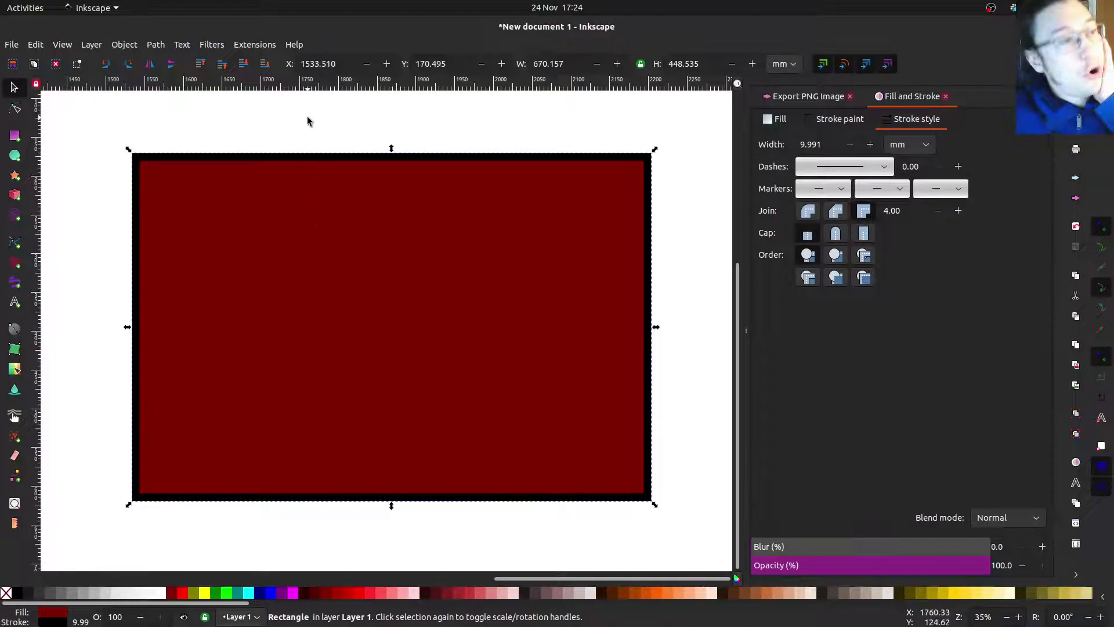
{"action": "left_click_drag", "start_coordinate": [337, 56], "coordinate": [269, 55]}
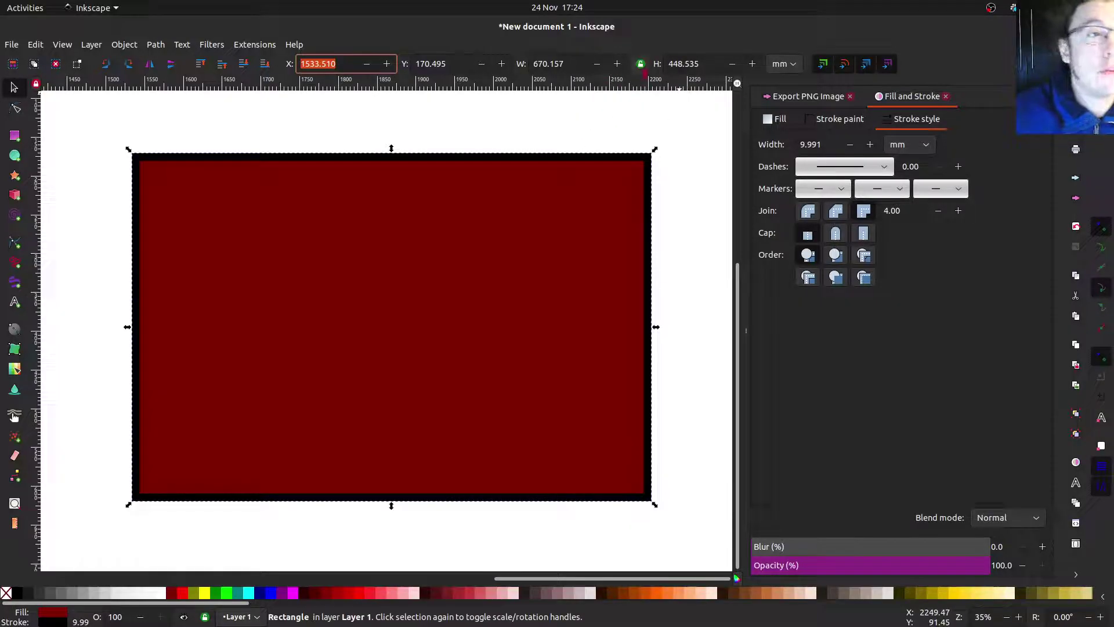
{"action": "left_click", "coordinate": [641, 63]}
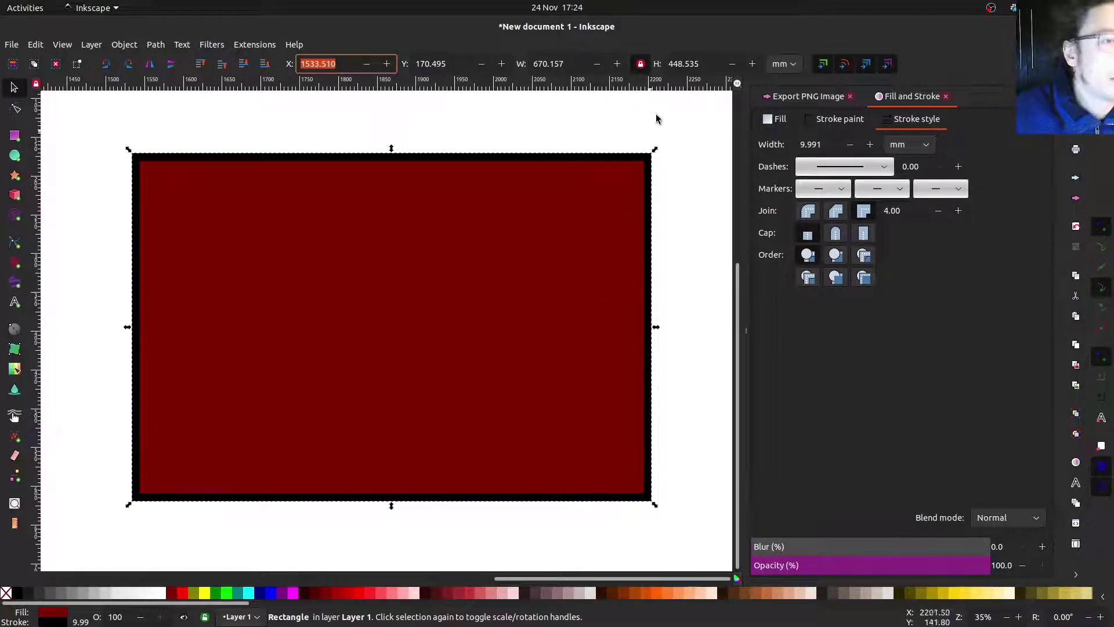
{"action": "left_click_drag", "start_coordinate": [655, 150], "coordinate": [634, 170]}
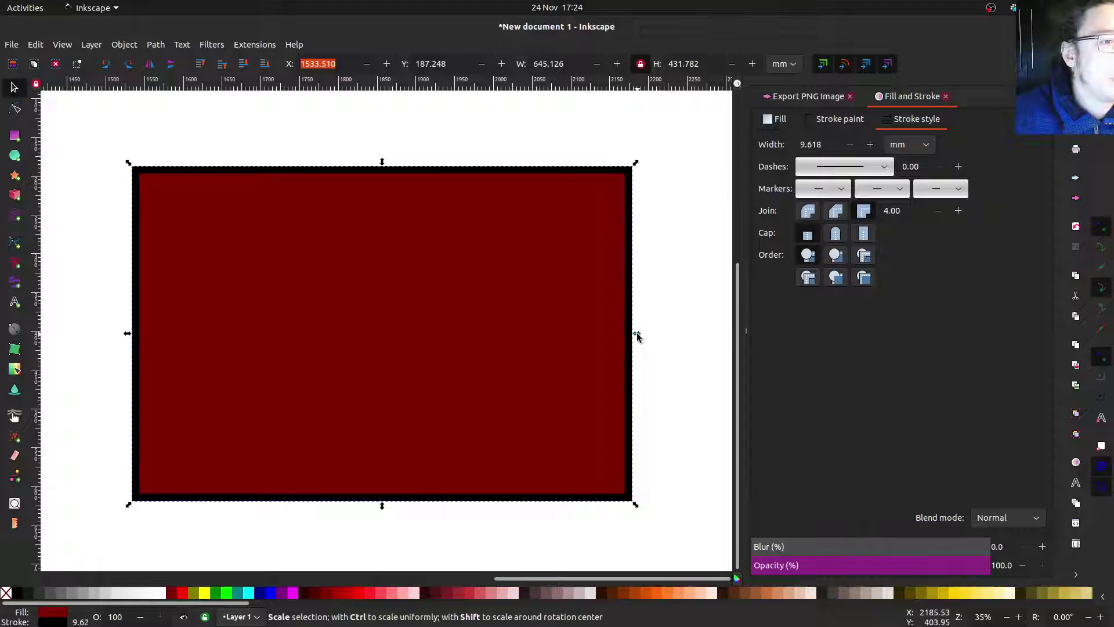
{"action": "left_click_drag", "start_coordinate": [637, 333], "coordinate": [687, 333]}
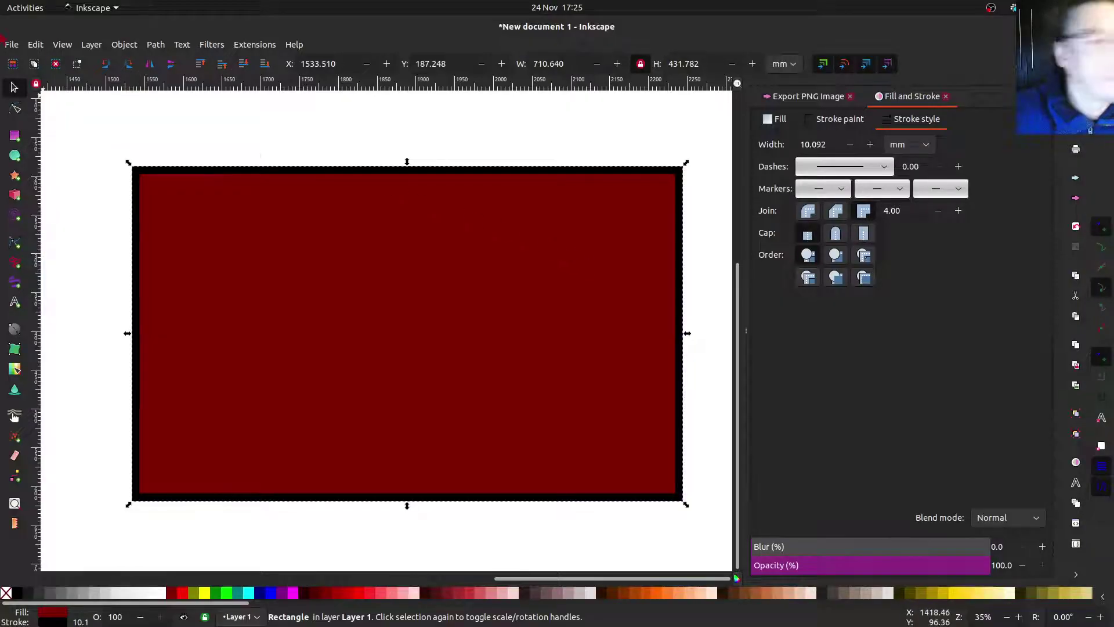
- Draw a five-pointed star on the flag with yellow fill and yellow outline
{"action": "left_click", "coordinate": [15, 175]}
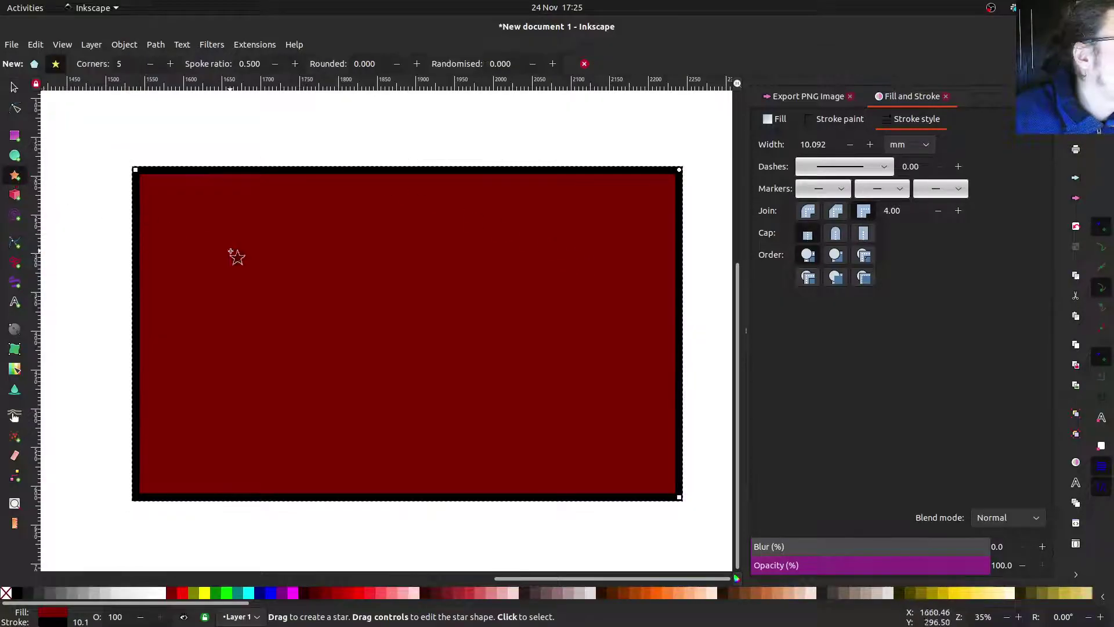
{"action": "left_click_drag", "start_coordinate": [316, 271], "coordinate": [438, 238]}
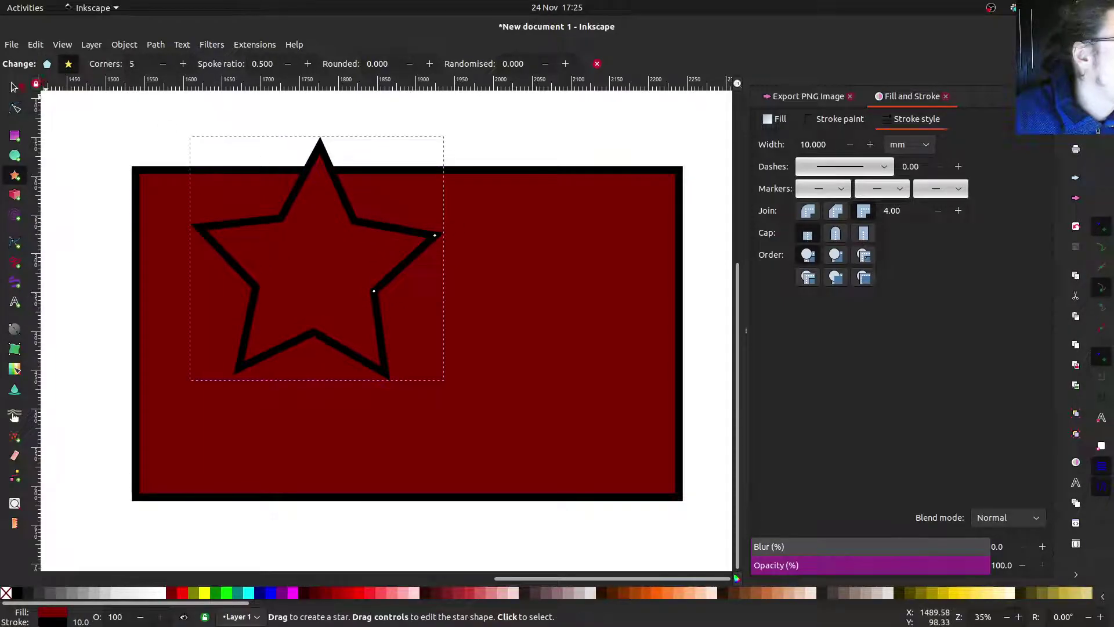
{"action": "key", "text": "s"}
{"action": "left_click_drag", "start_coordinate": [280, 220], "coordinate": [388, 278]}
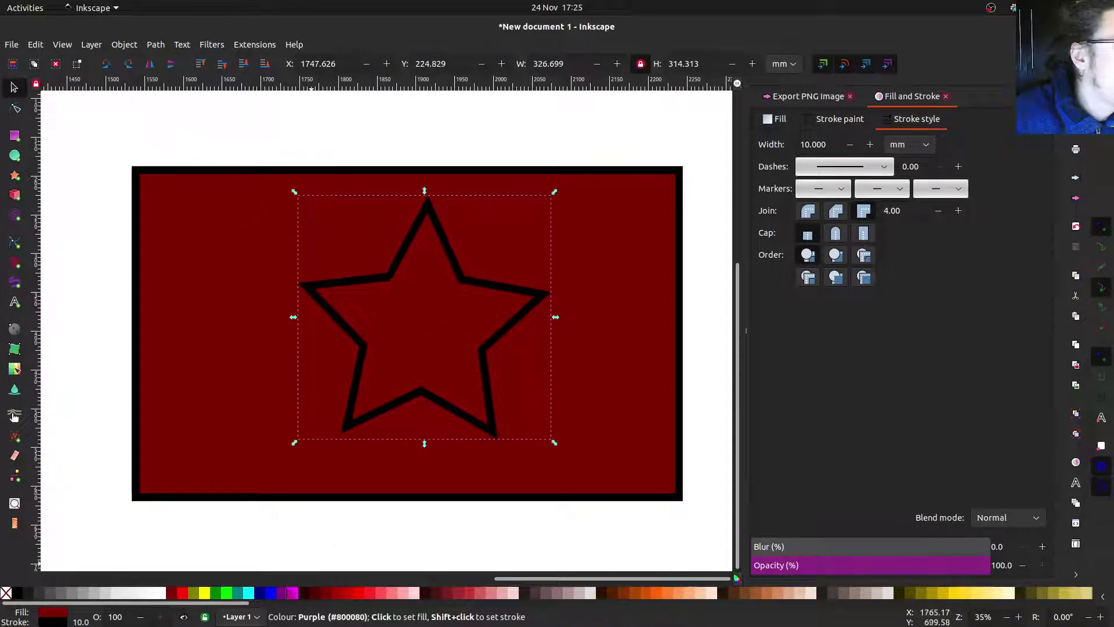
{"action": "left_click", "coordinate": [204, 593]}
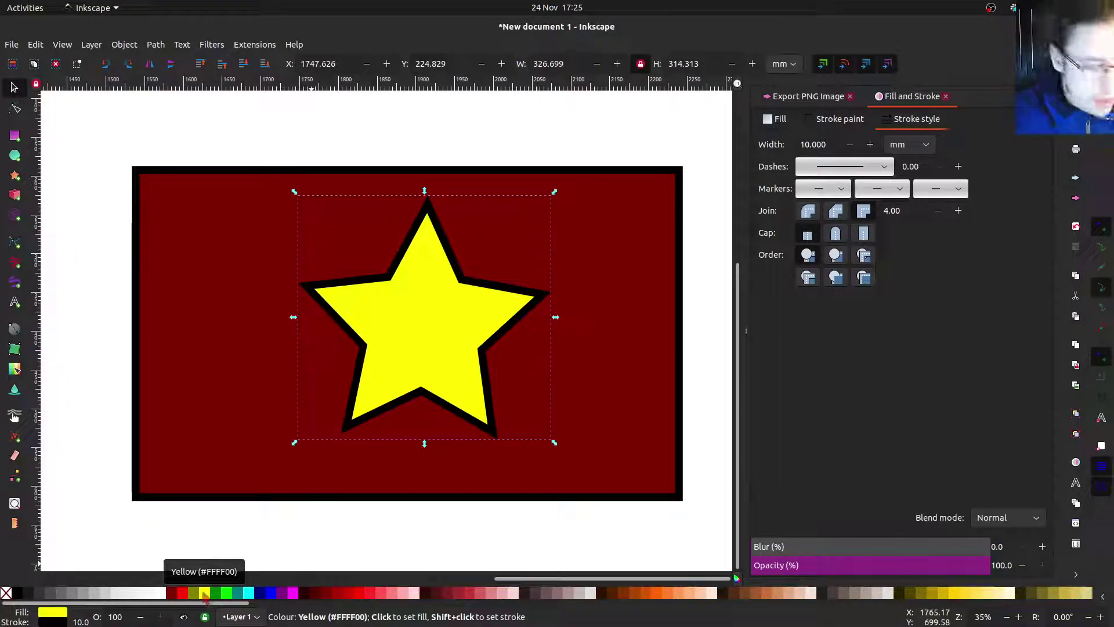
{"action": "left_click", "coordinate": [204, 593], "text": "shift"}
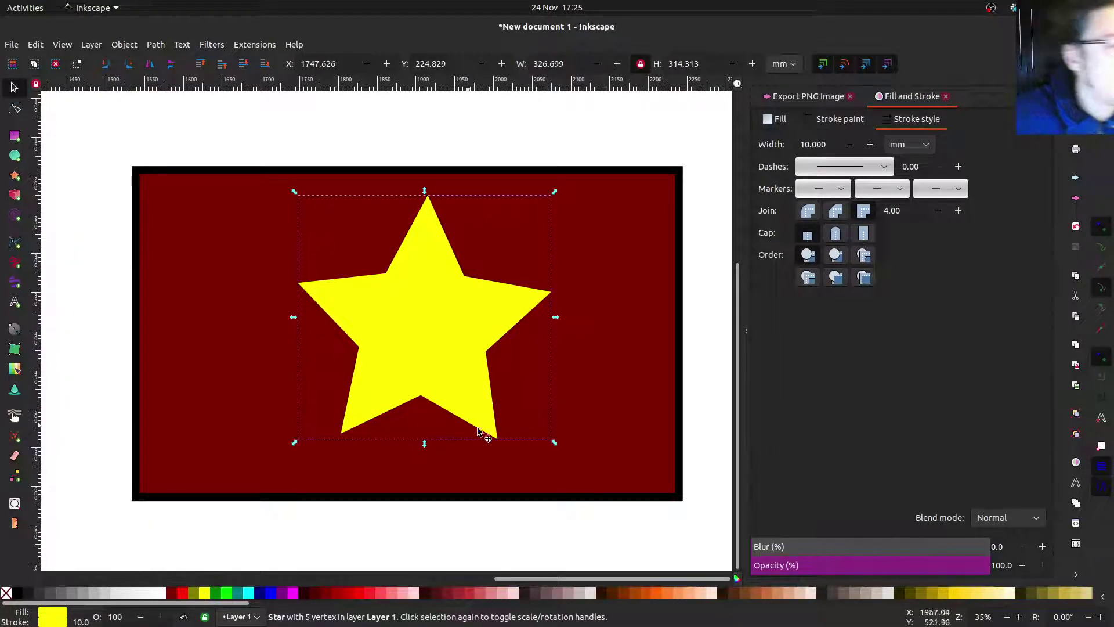
- Scale the yellow star to about 291 × 280 mm and center it on the flag
{"action": "left_click_drag", "start_coordinate": [554, 442], "coordinate": [496, 390]}
{"action": "left_click_drag", "start_coordinate": [431, 317], "coordinate": [473, 364]}
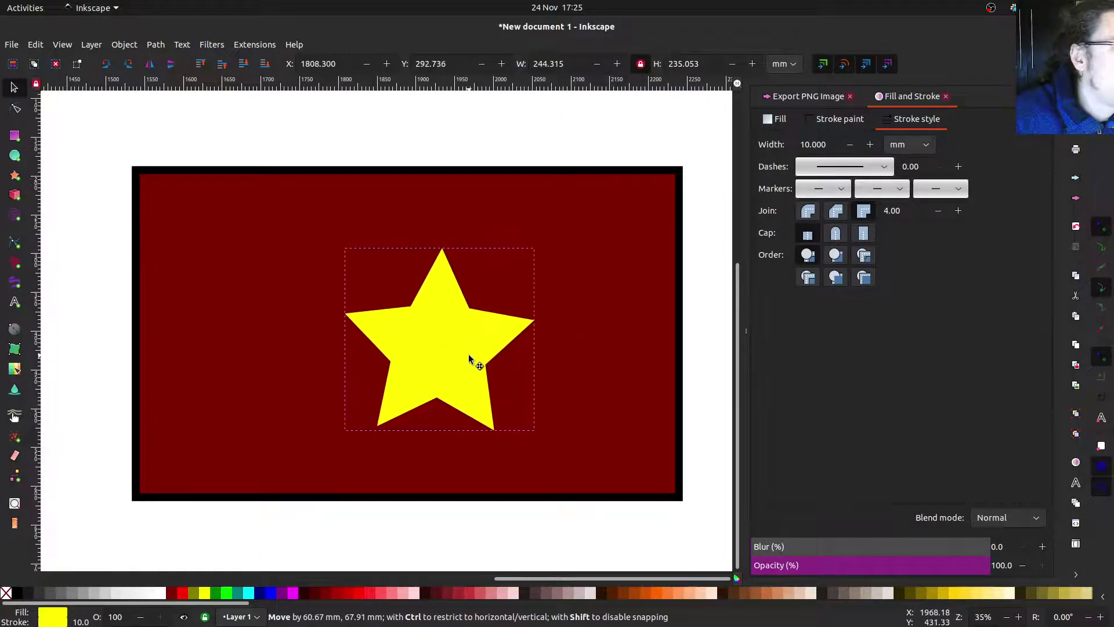
{"action": "left_click_drag", "start_coordinate": [342, 244], "coordinate": [306, 197]}
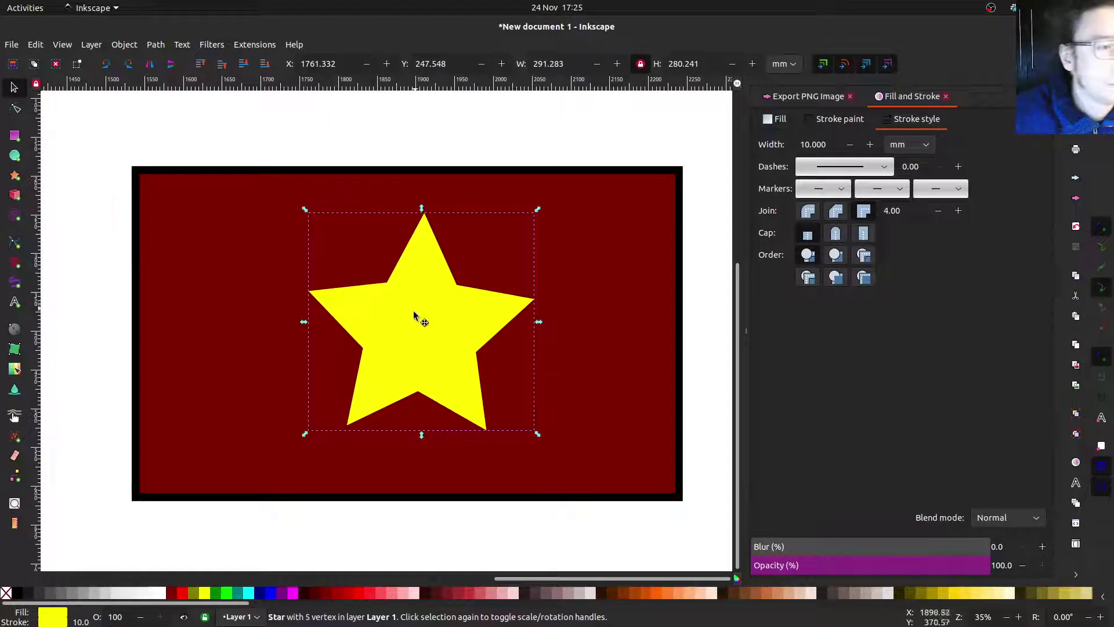
{"action": "left_click_drag", "start_coordinate": [417, 319], "coordinate": [411, 307]}
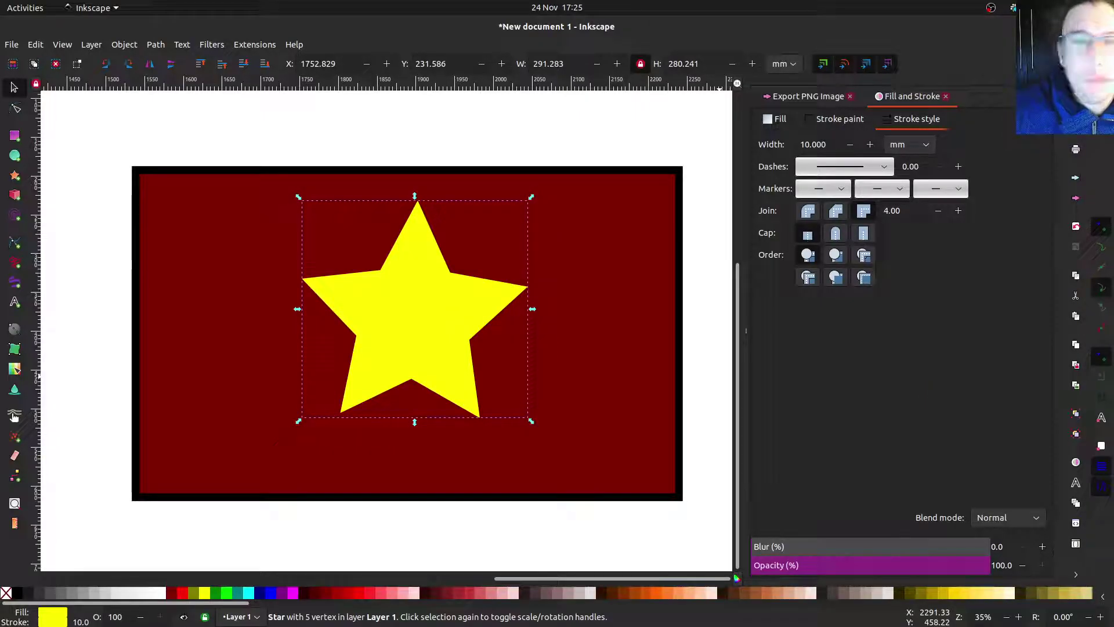
{"action": "left_click_drag", "start_coordinate": [430, 304], "coordinate": [490, 325]}
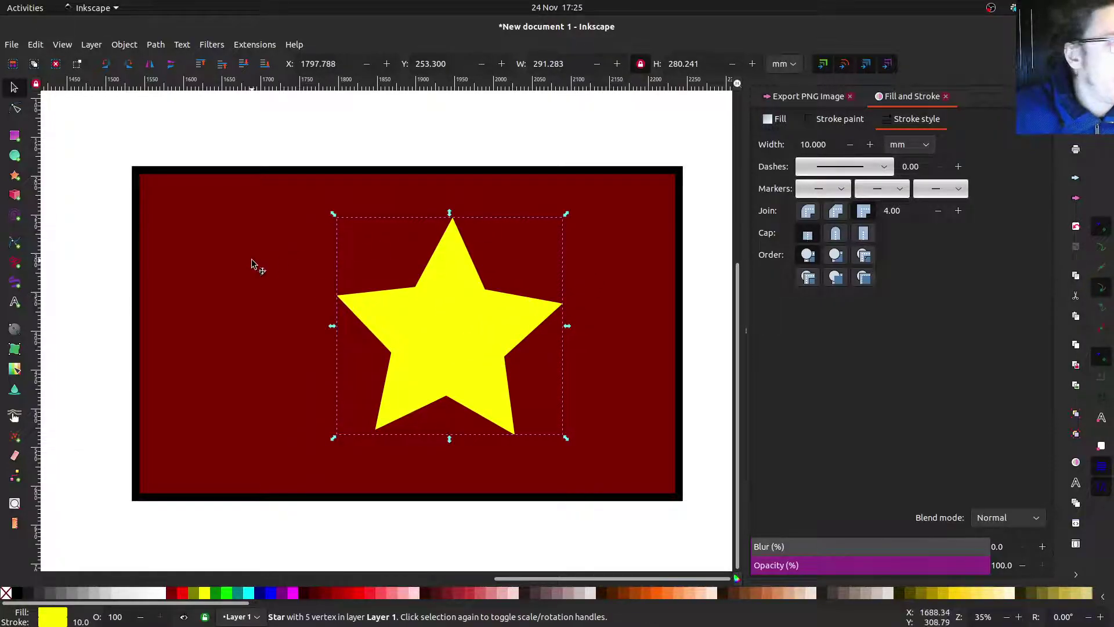
{"action": "left_click", "coordinate": [273, 271]}
{"action": "left_click", "coordinate": [450, 317]}
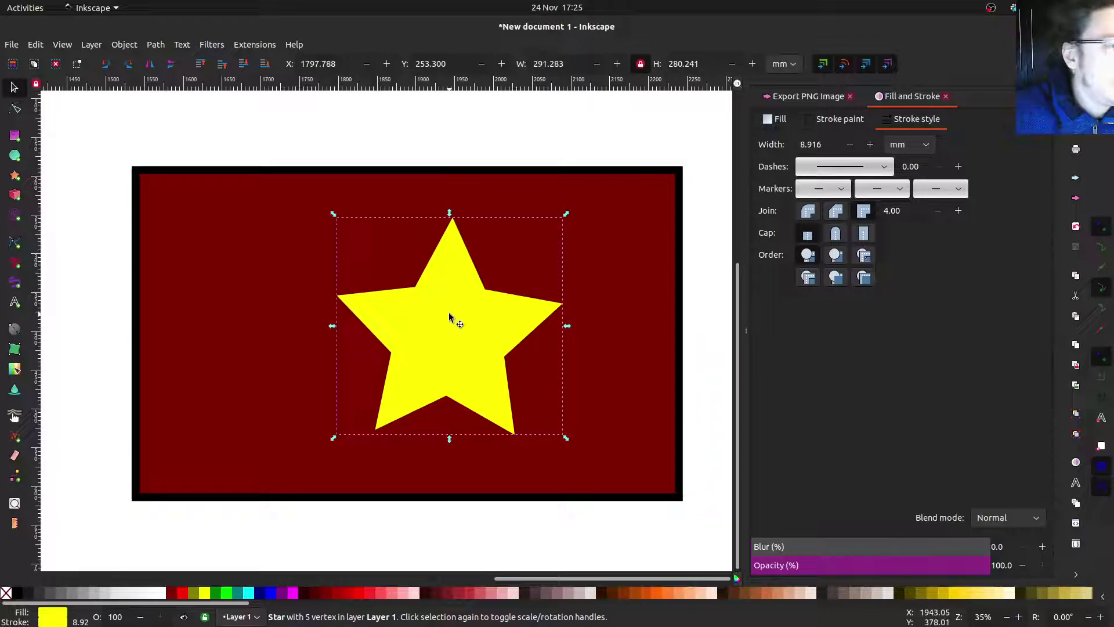
{"action": "left_click", "coordinate": [280, 256]}
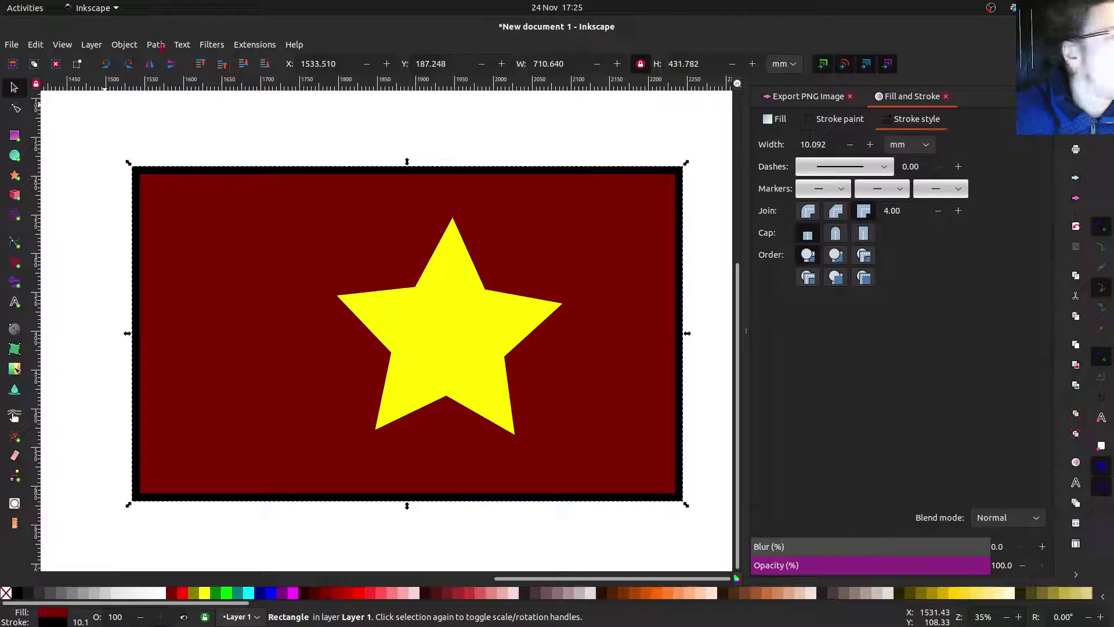
- Open Align and Distribute and set Relative to: First selected
{"action": "left_click", "coordinate": [124, 45]}
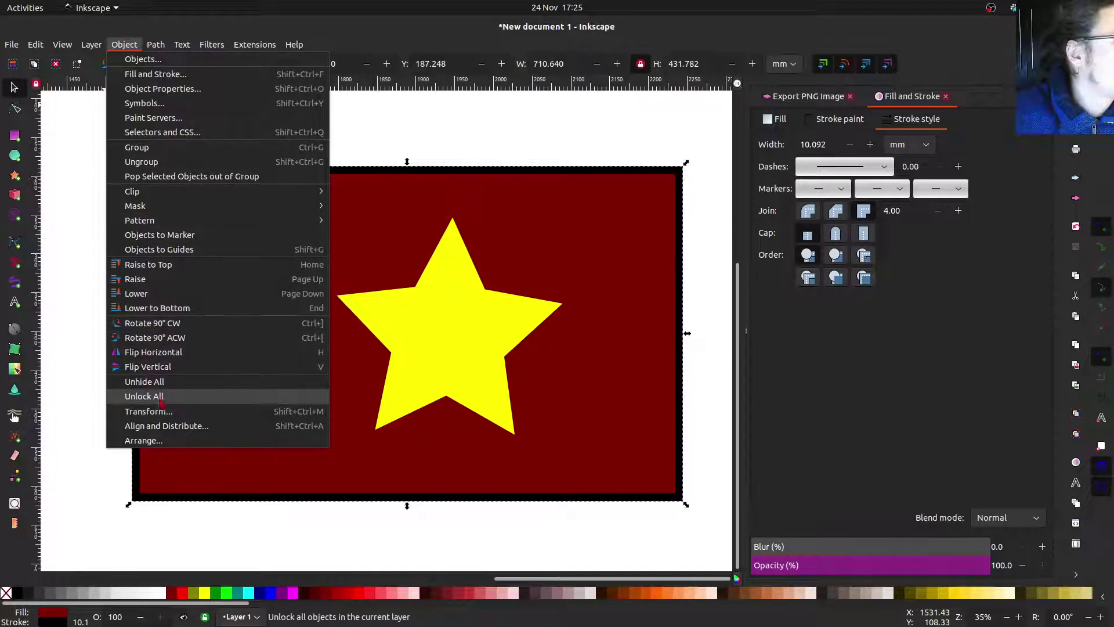
{"action": "left_click", "coordinate": [165, 425]}
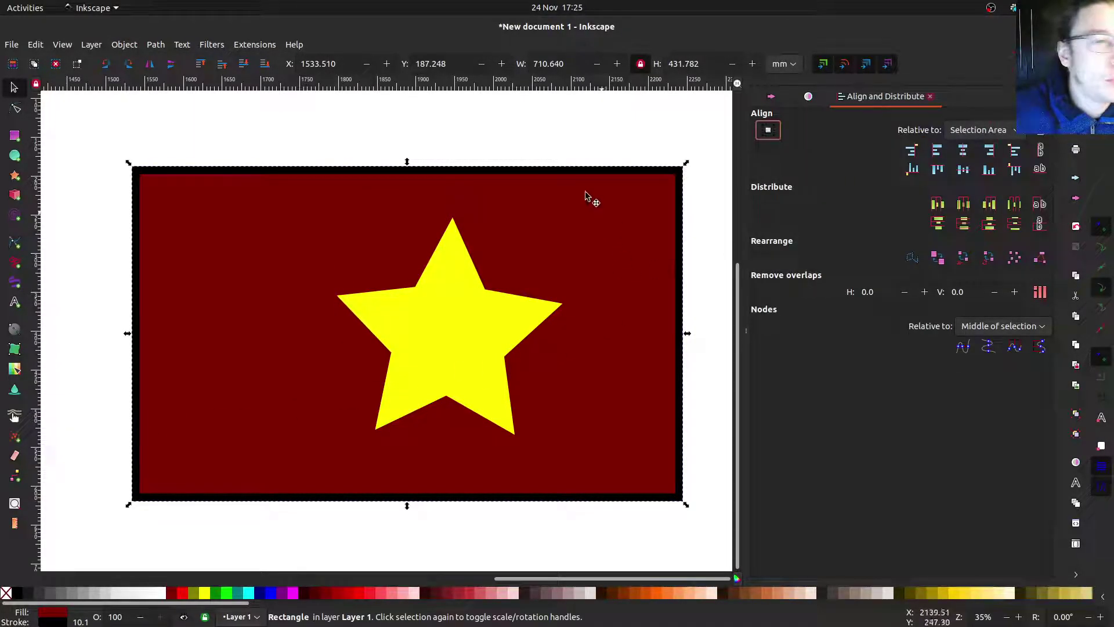
{"action": "left_click", "coordinate": [962, 130]}
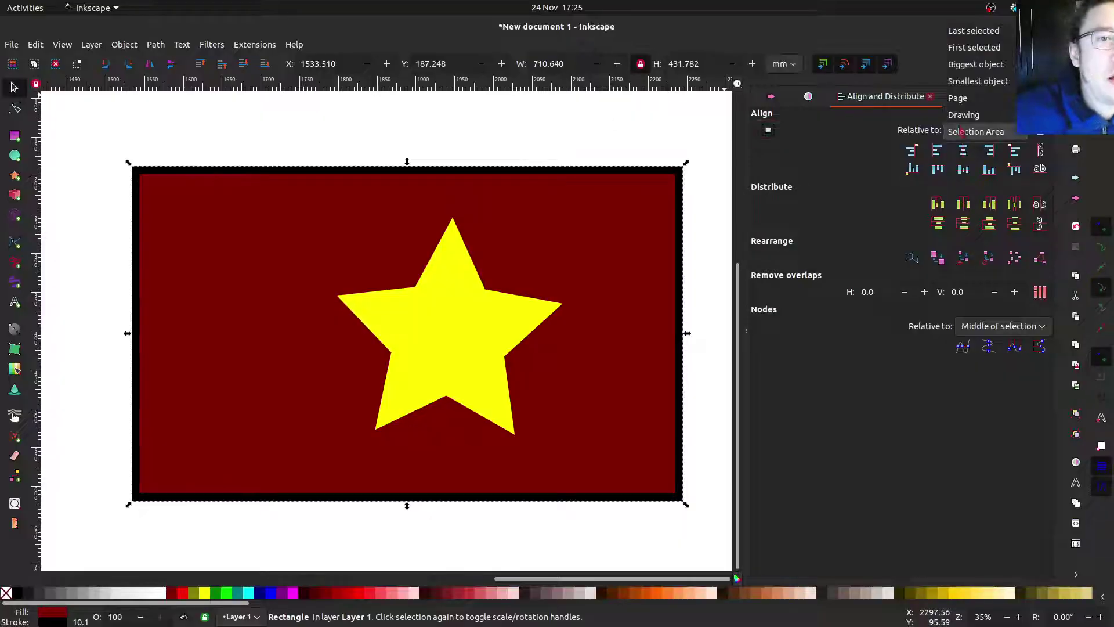
{"action": "left_click", "coordinate": [975, 44]}
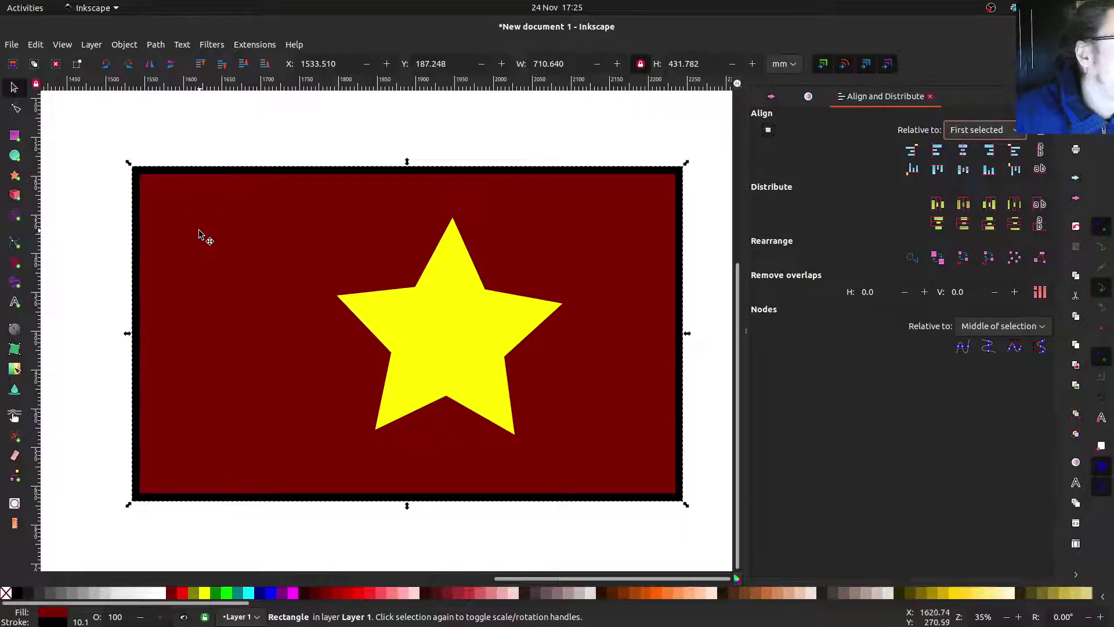
- Centre the star on the flag rectangle on both the vertical and horizontal axes
{"action": "left_click", "coordinate": [164, 204]}
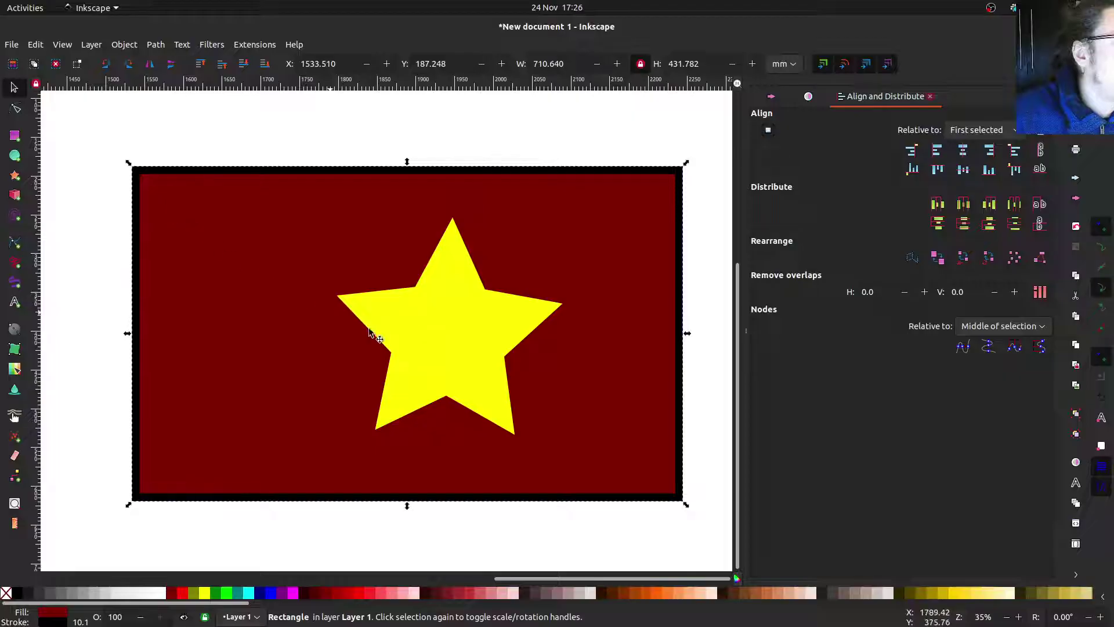
{"action": "left_click", "coordinate": [459, 345], "text": "shift"}
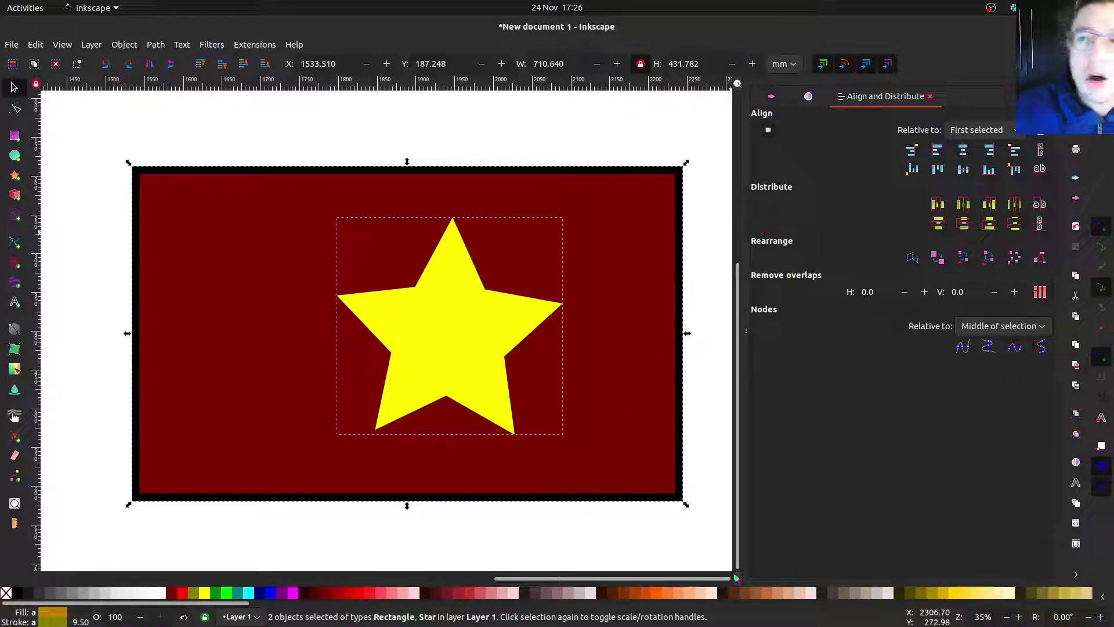
{"action": "left_click", "coordinate": [964, 151]}
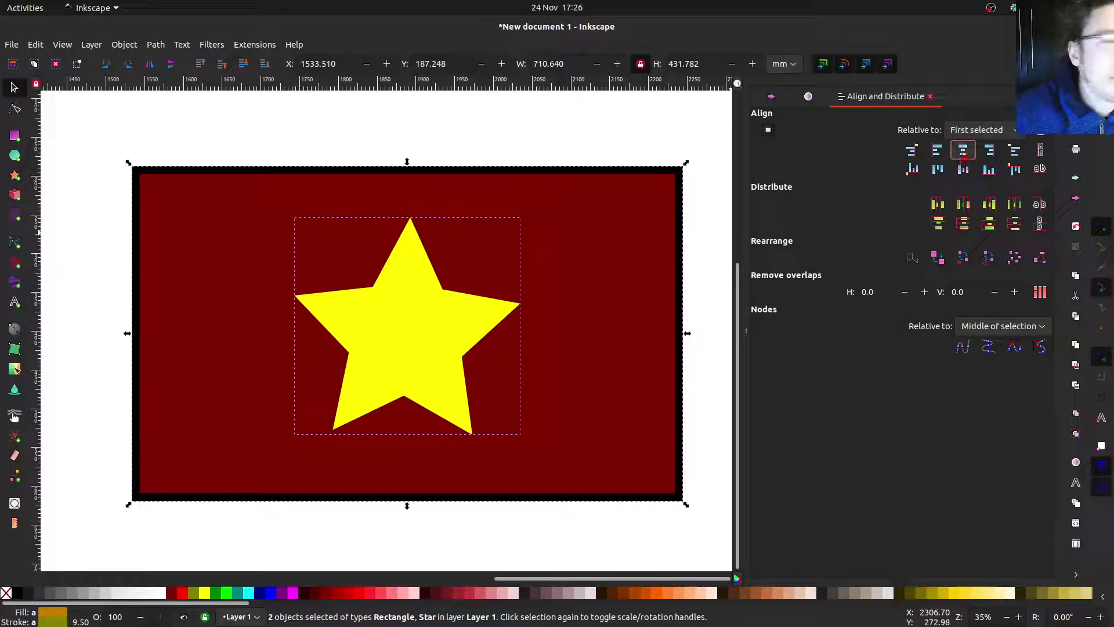
{"action": "left_click", "coordinate": [964, 169]}
{"action": "left_click", "coordinate": [500, 135]}
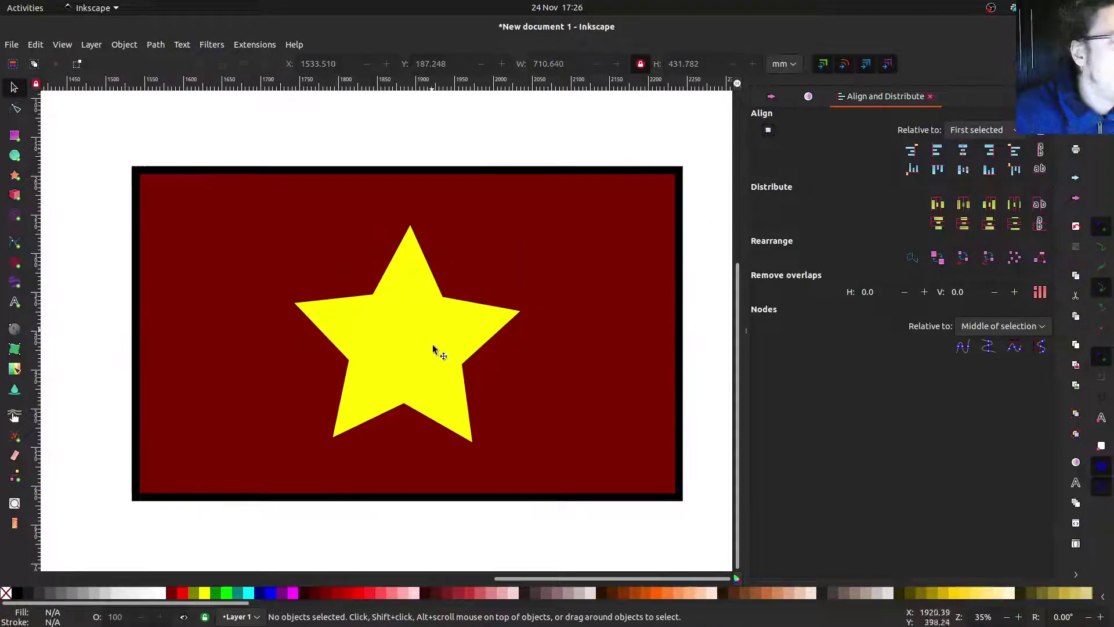
- Draw a small circle on the flag's upper left with the Ellipse tool
{"action": "left_click", "coordinate": [15, 156]}
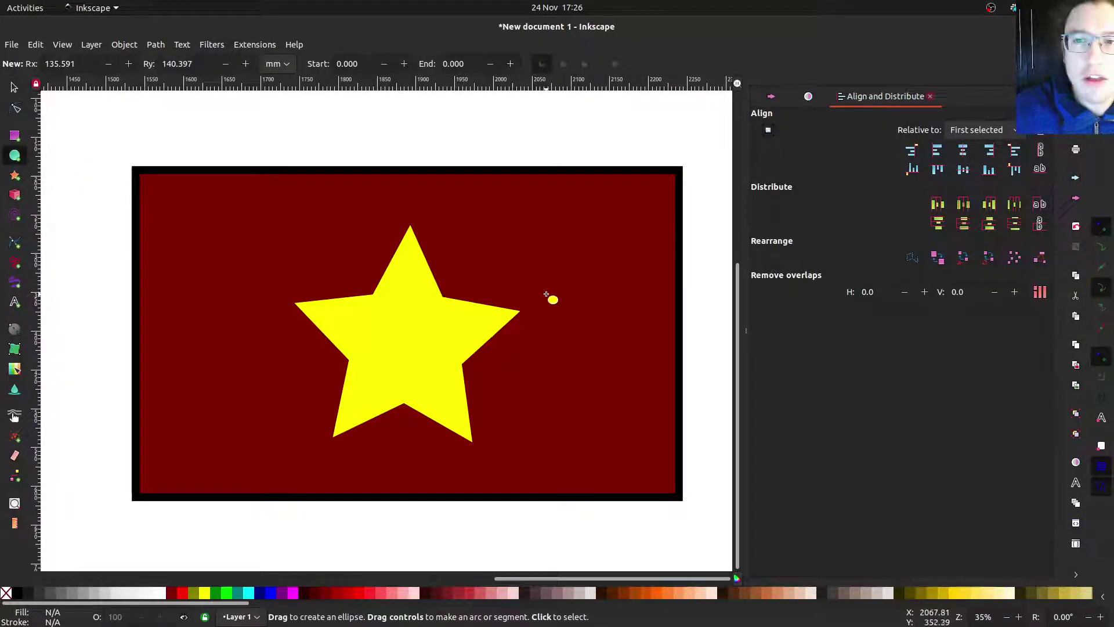
{"action": "left_click_drag", "start_coordinate": [239, 210], "coordinate": [271, 239]}
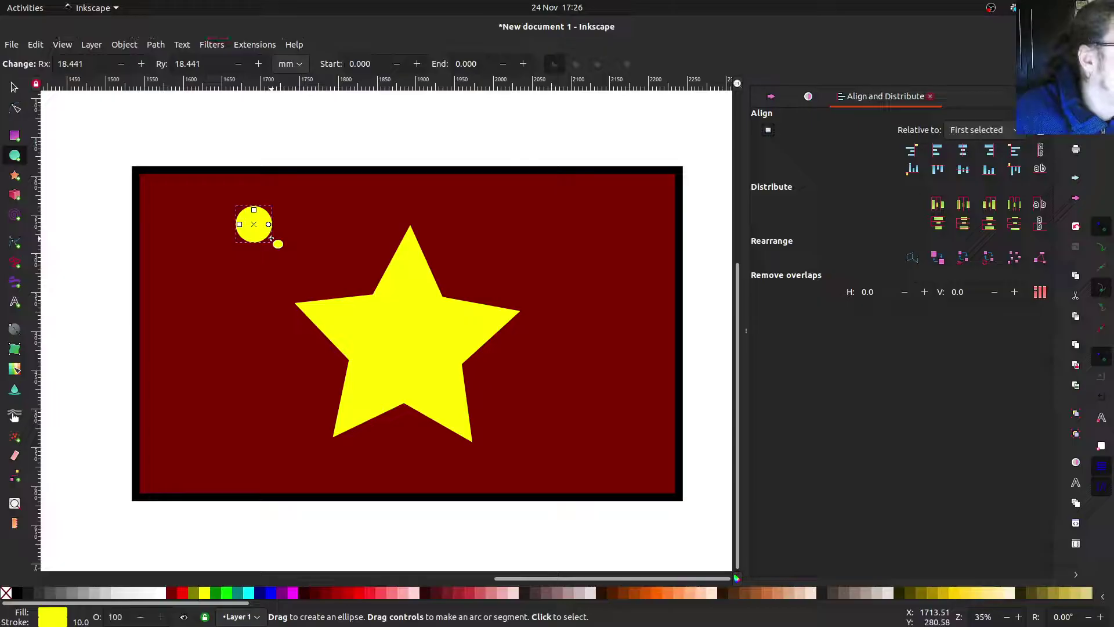
{"action": "key", "text": "s"}
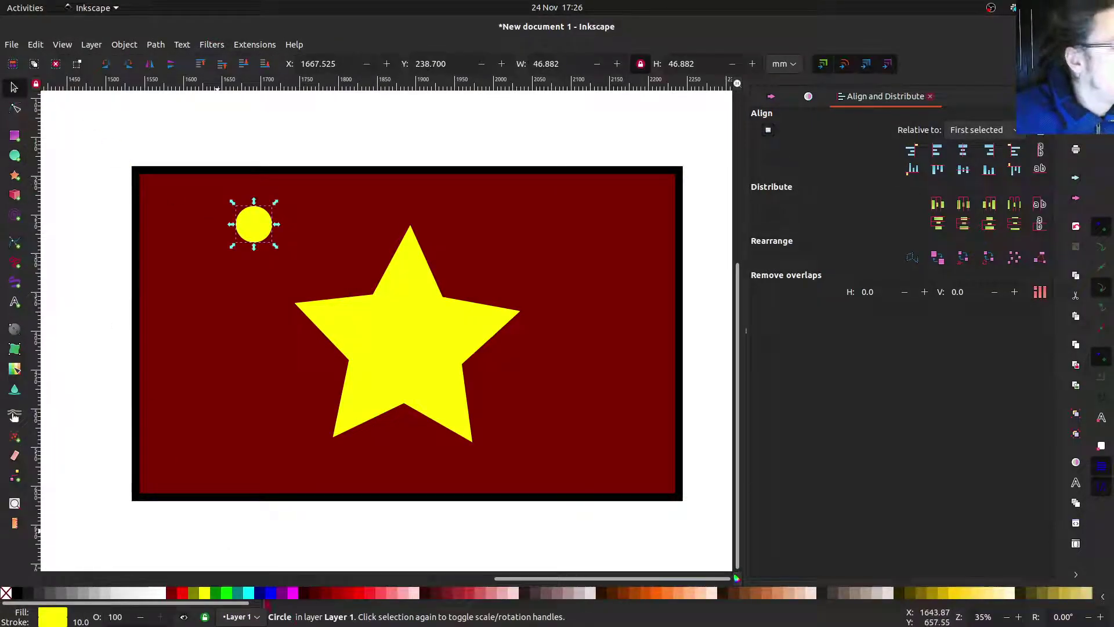
- Give the circle a white fill and white outline, and shift it slightly down and right
{"action": "left_click", "coordinate": [162, 593]}
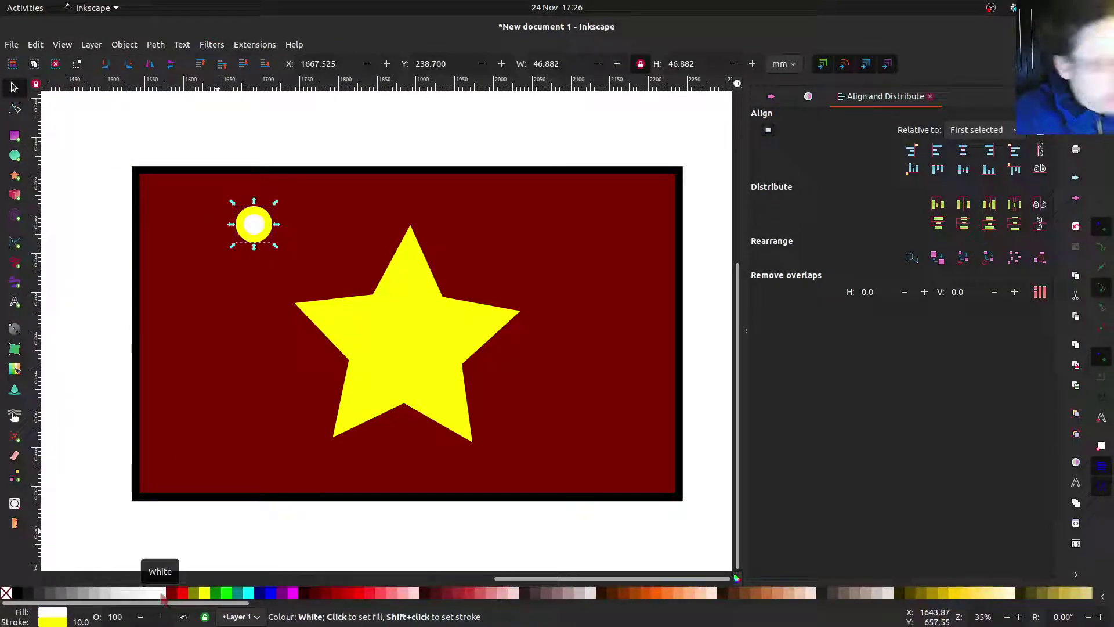
{"action": "left_click", "coordinate": [162, 594], "text": "shift"}
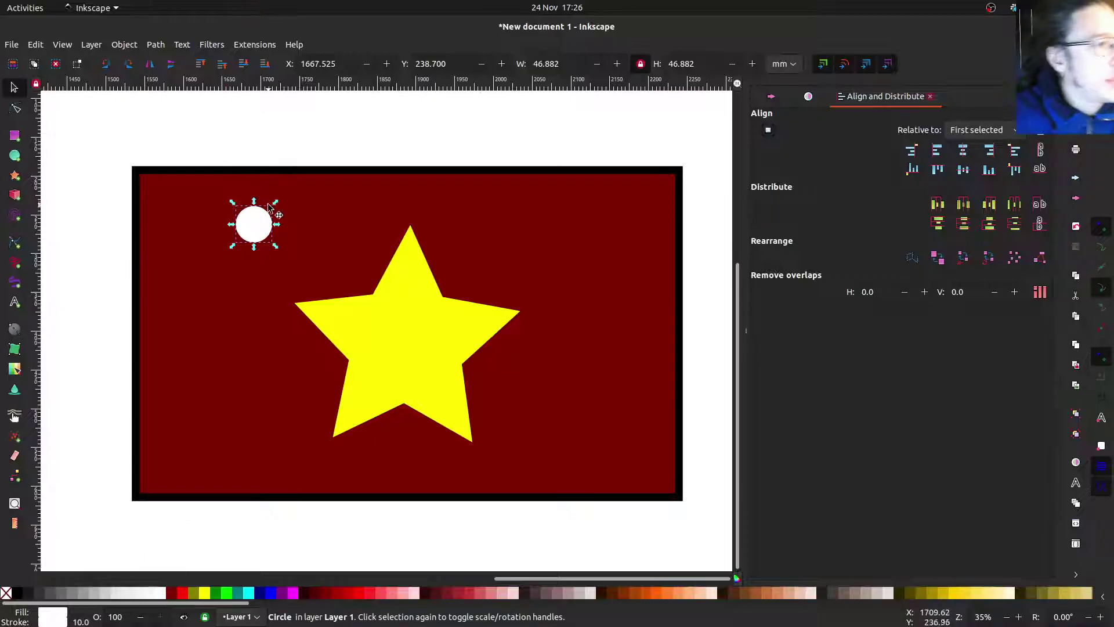
{"action": "left_click_drag", "start_coordinate": [269, 207], "coordinate": [287, 253]}
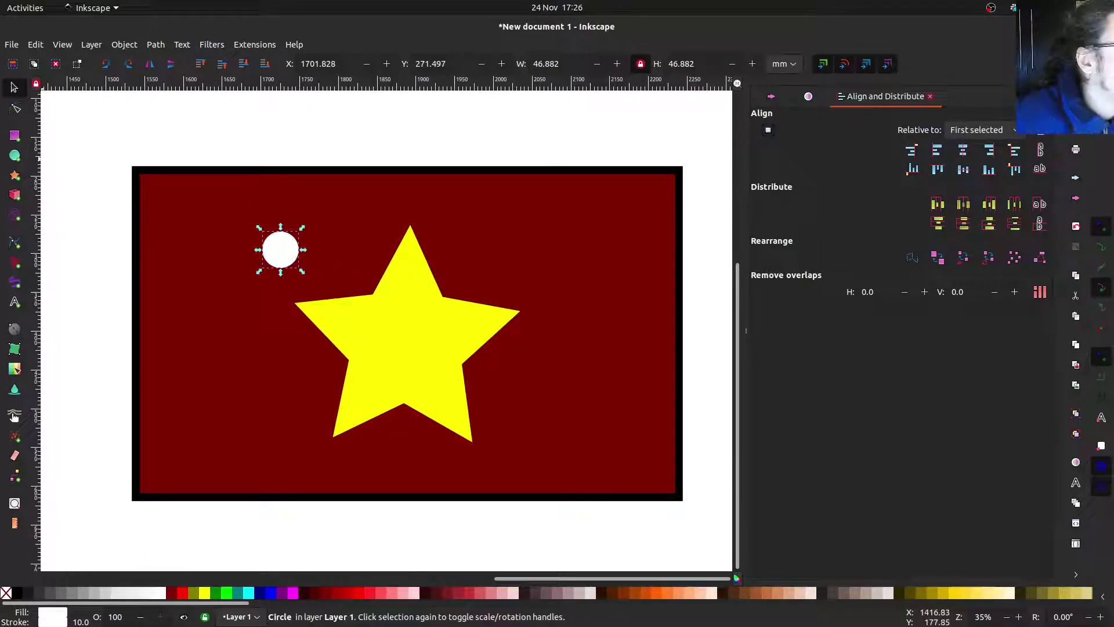
{"action": "left_click", "coordinate": [17, 593]}
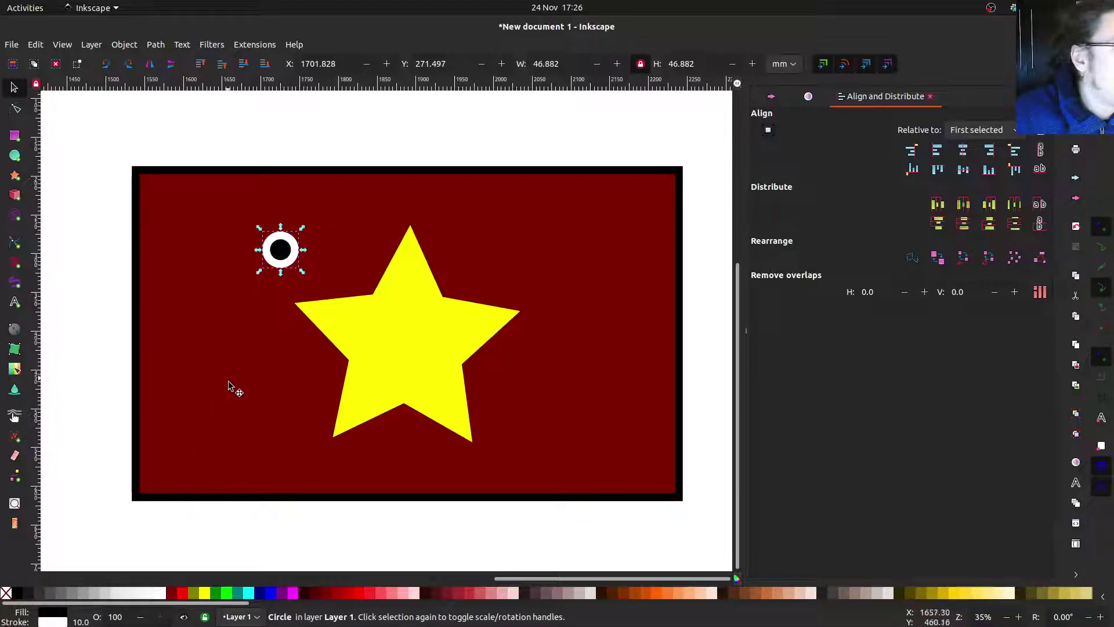
{"action": "left_click", "coordinate": [159, 592]}
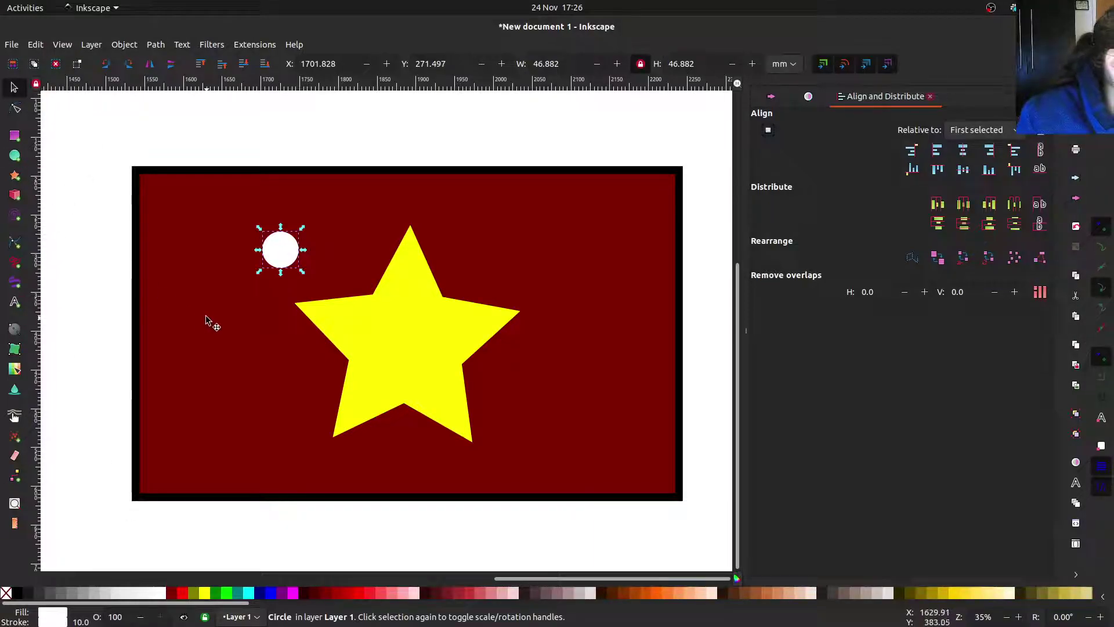
{"action": "left_click_drag", "start_coordinate": [209, 318], "coordinate": [199, 296]}
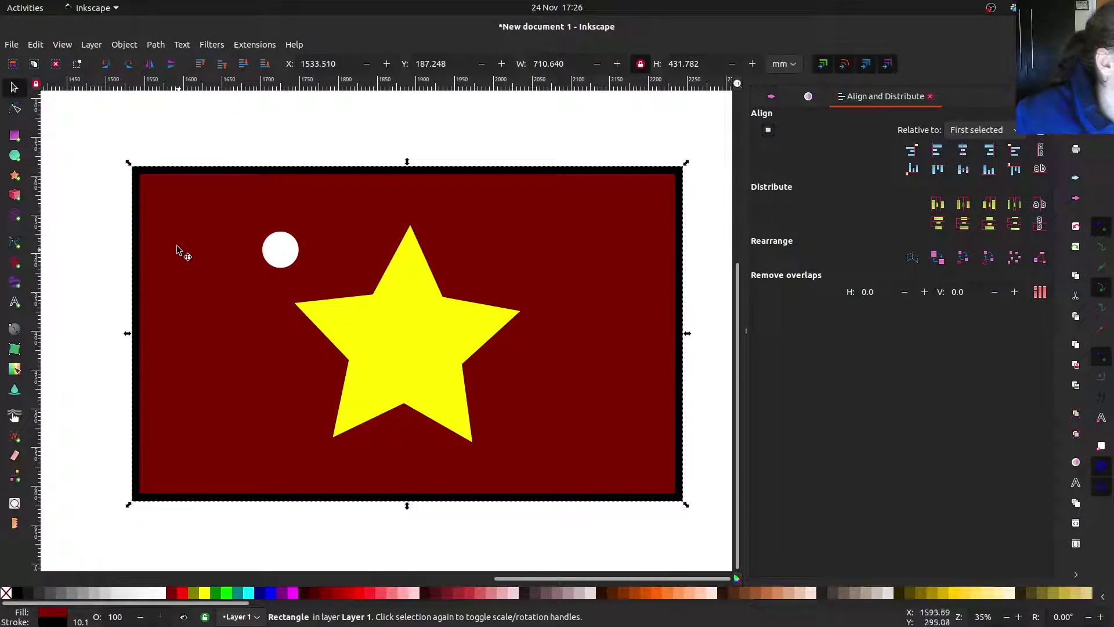
- Draw a small black circle near the flag's upper-left corner, undoing the accidental black flag fill
{"action": "key", "text": "e"}
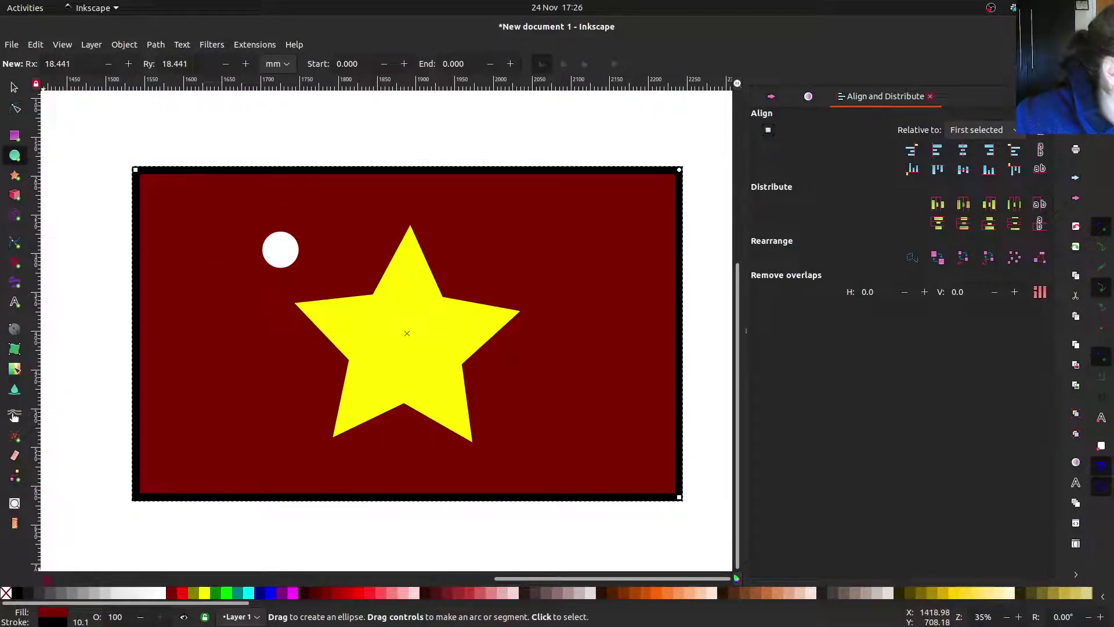
{"action": "left_click", "coordinate": [18, 592]}
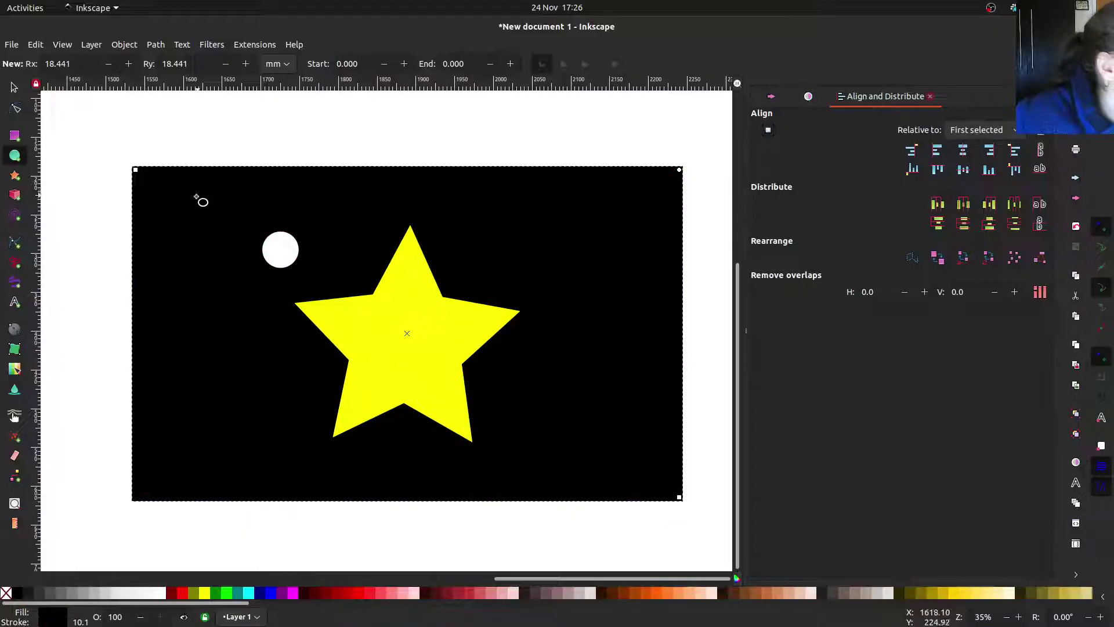
{"action": "key", "text": "ctrl+z"}
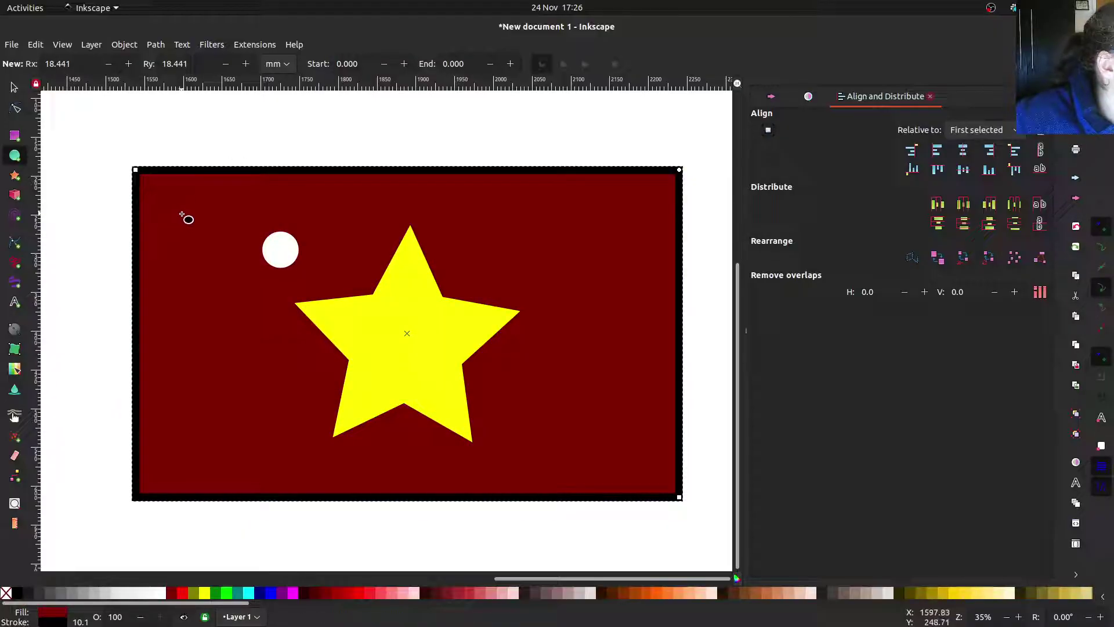
{"action": "left_click_drag", "start_coordinate": [182, 215], "coordinate": [185, 219]}
{"action": "left_click_drag", "start_coordinate": [197, 227], "coordinate": [196, 228]}
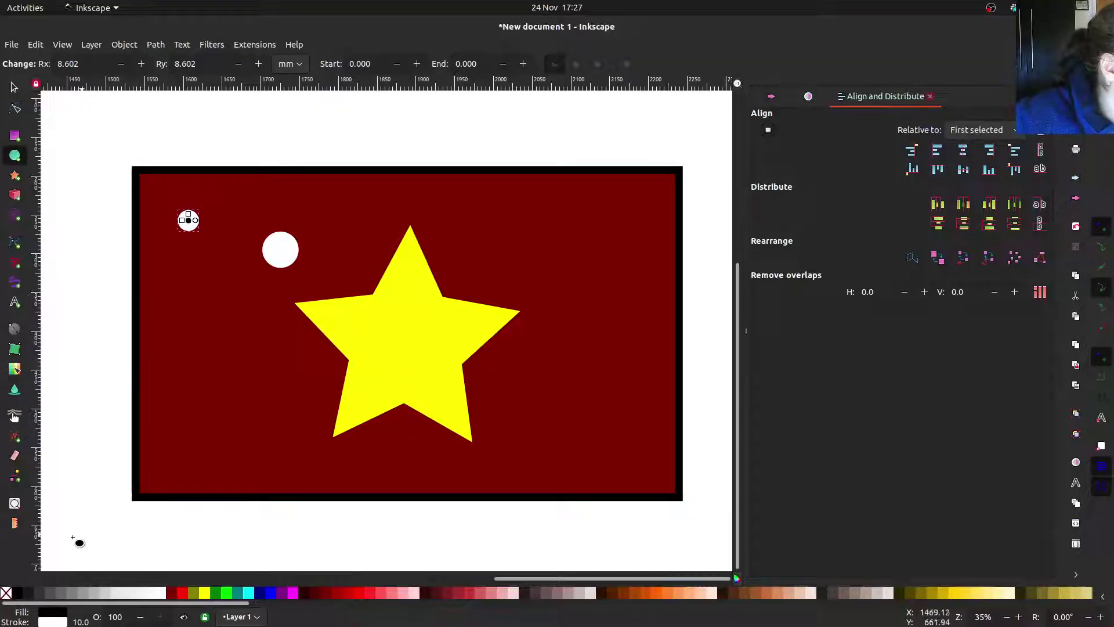
{"action": "left_click", "coordinate": [17, 593]}
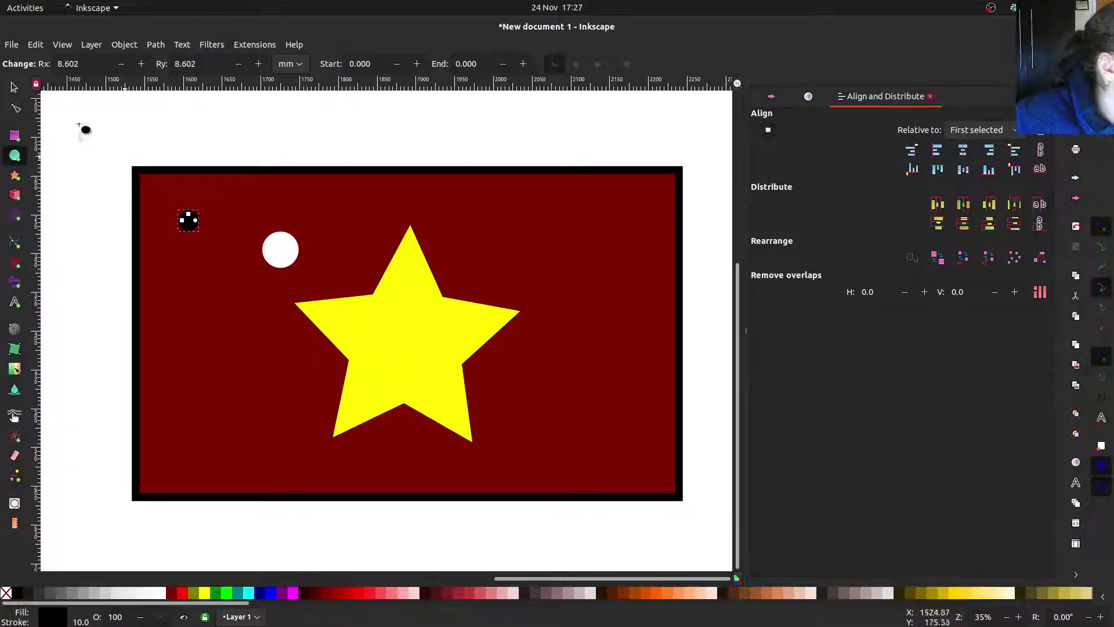
- Centre the black circle inside the white circle on both axes, then nudge the flag up and left
{"action": "key", "text": "s"}
{"action": "left_click", "coordinate": [281, 248]}
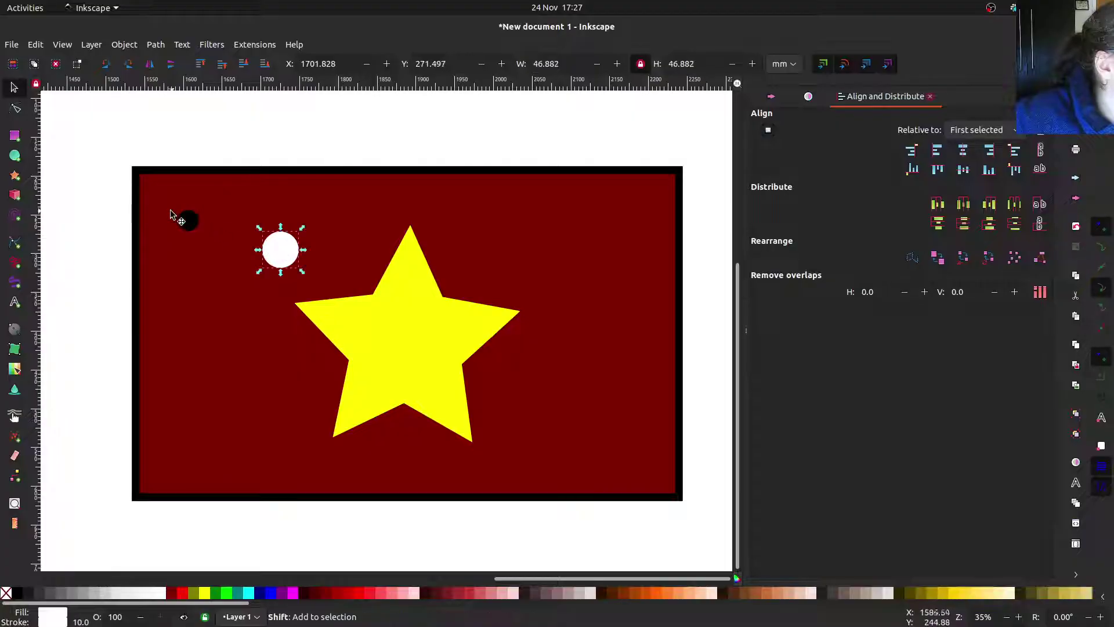
{"action": "left_click", "coordinate": [192, 224], "text": "shift"}
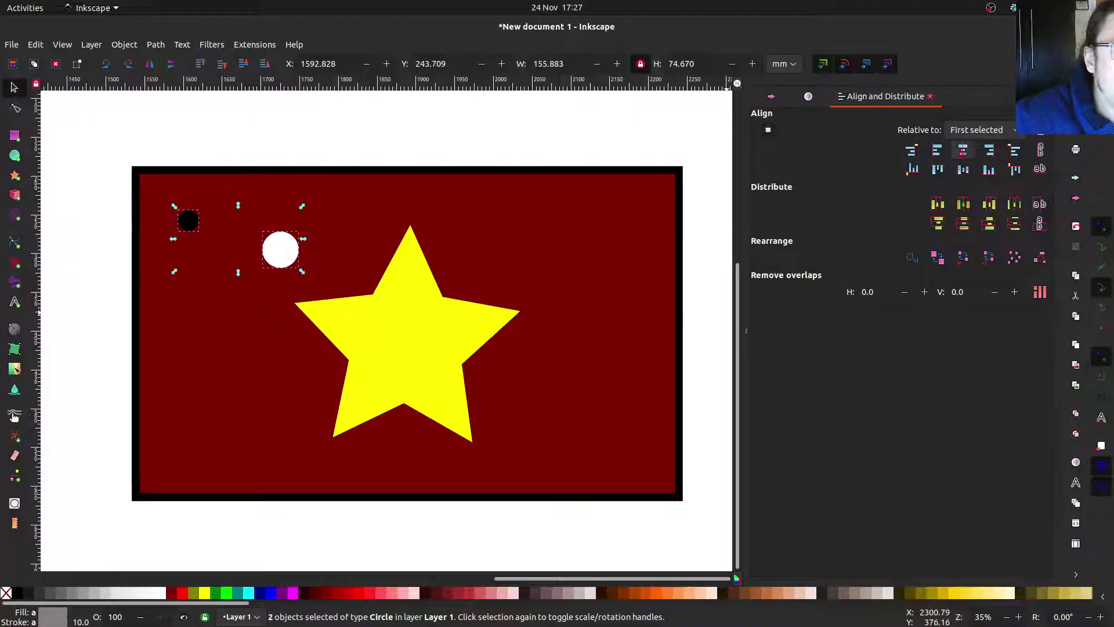
{"action": "left_click", "coordinate": [963, 152]}
{"action": "left_click", "coordinate": [963, 169]}
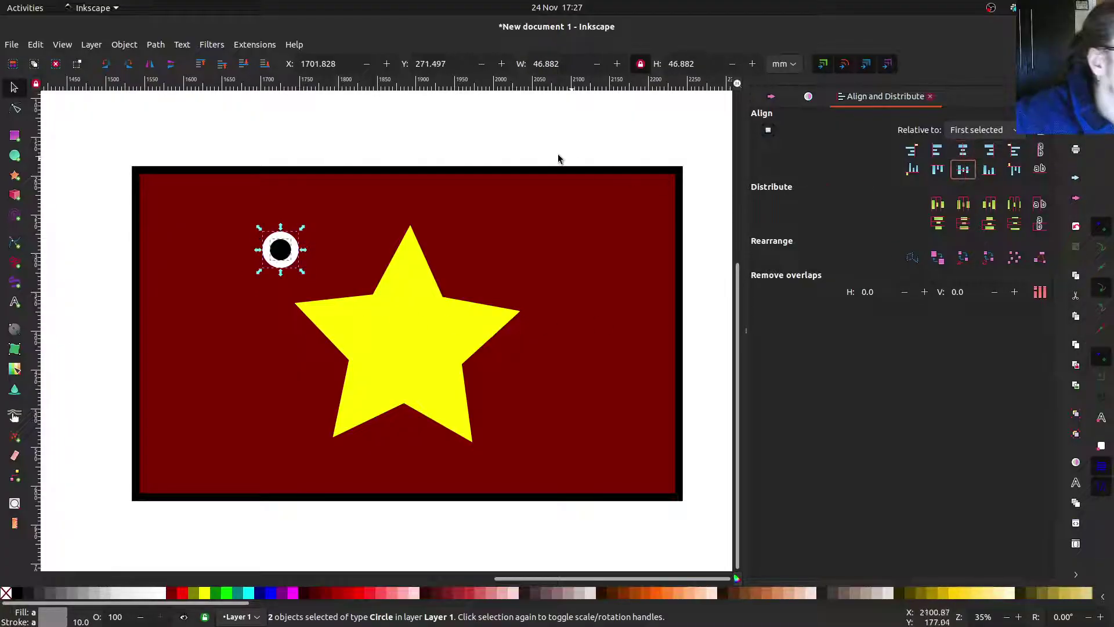
{"action": "left_click", "coordinate": [482, 160]}
{"action": "mouse_move", "coordinate": [255, 225]}
{"action": "left_mouse_down"}
{"action": "mouse_move", "coordinate": [270, 250]}
{"action": "mouse_move", "coordinate": [250, 210]}
{"action": "left_mouse_up"}
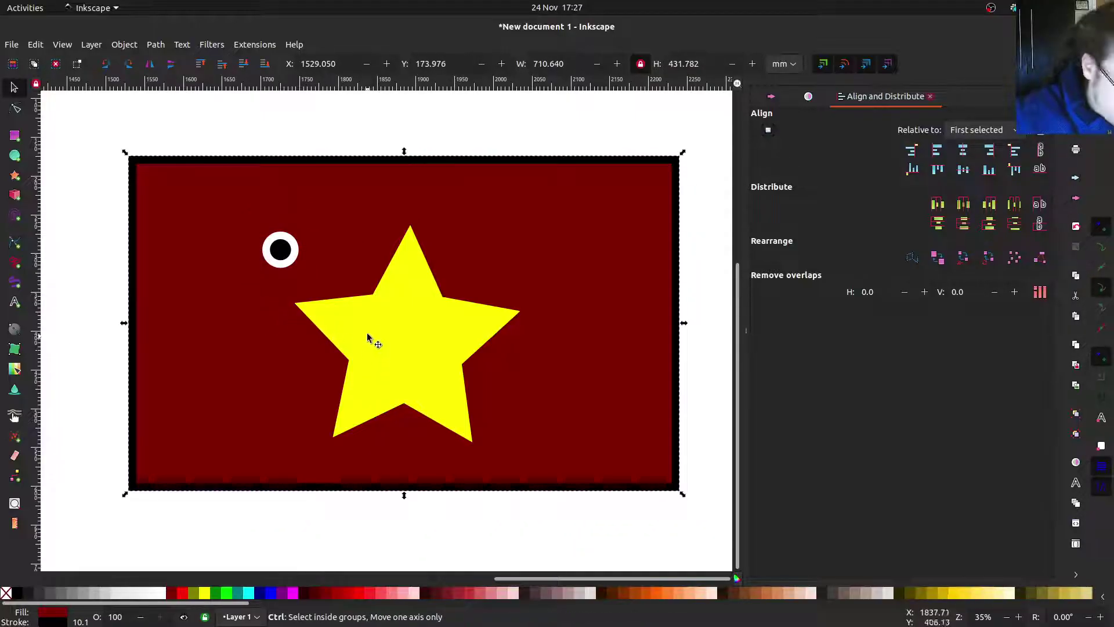
- Move both eye circles onto the star's upper-left body and group them with Ctrl+G
{"action": "left_click", "coordinate": [84, 227]}
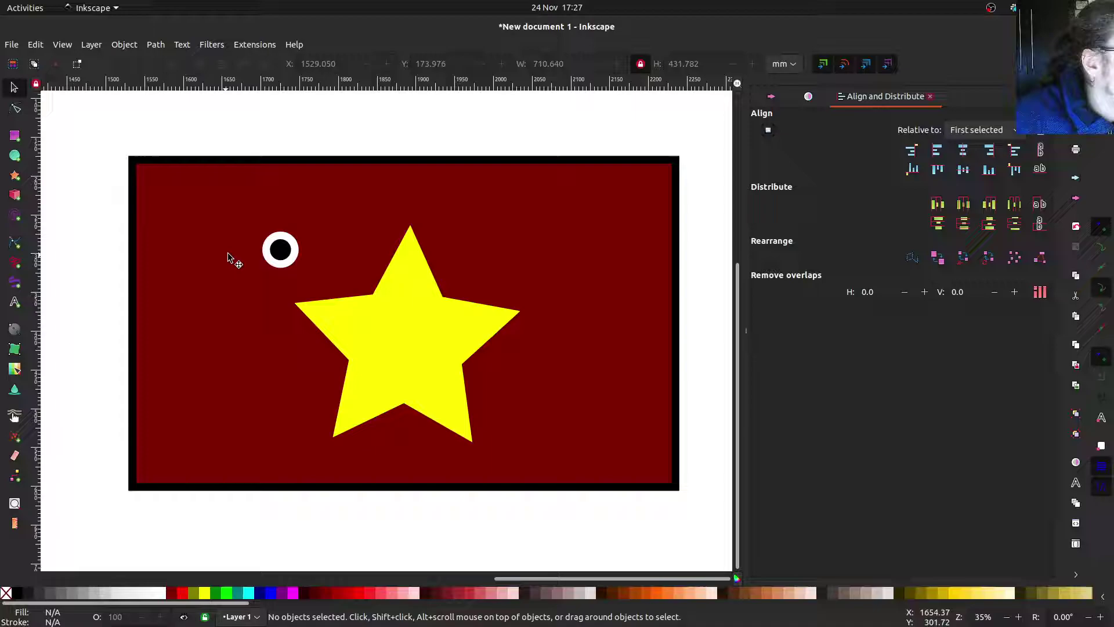
{"action": "left_click", "coordinate": [279, 251]}
{"action": "left_click", "coordinate": [296, 251], "text": "shift"}
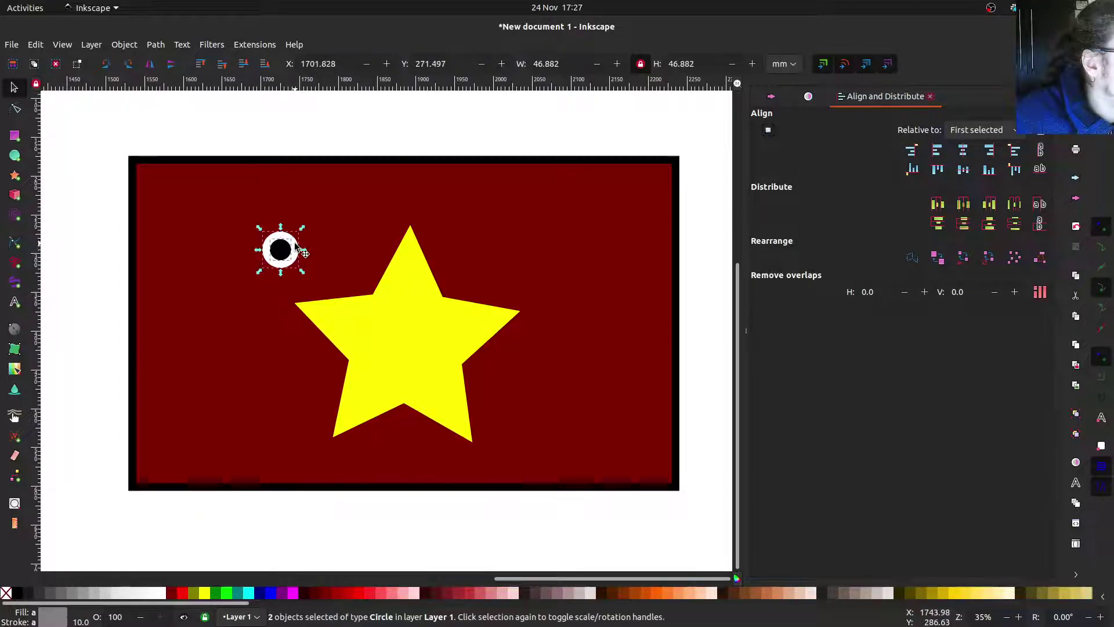
{"action": "key", "text": "ctrl"}
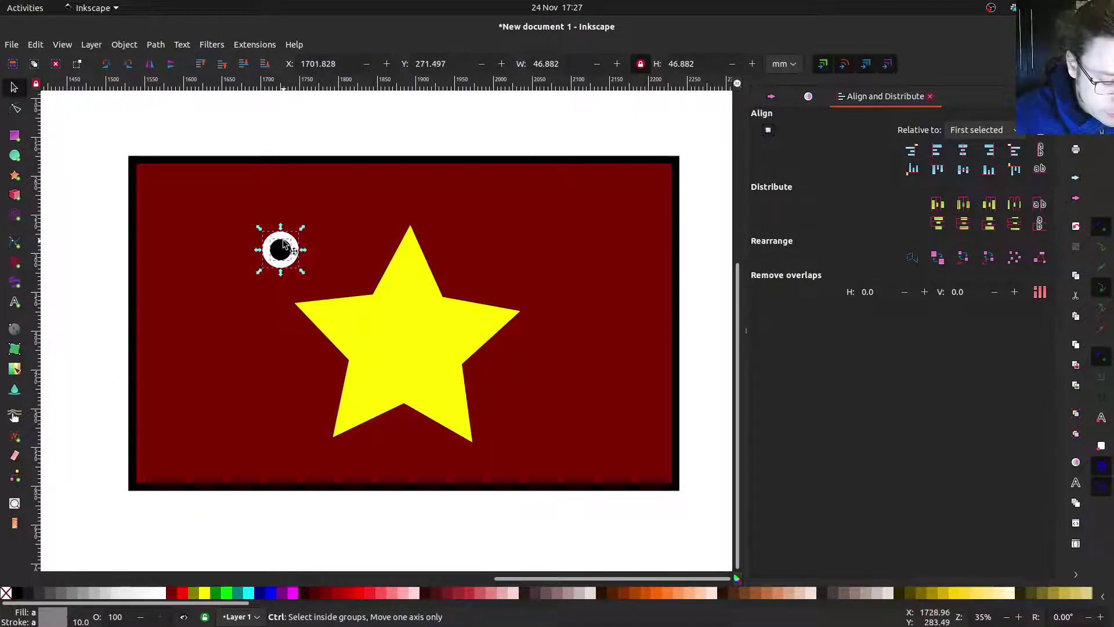
{"action": "left_click_drag", "start_coordinate": [284, 244], "coordinate": [386, 321]}
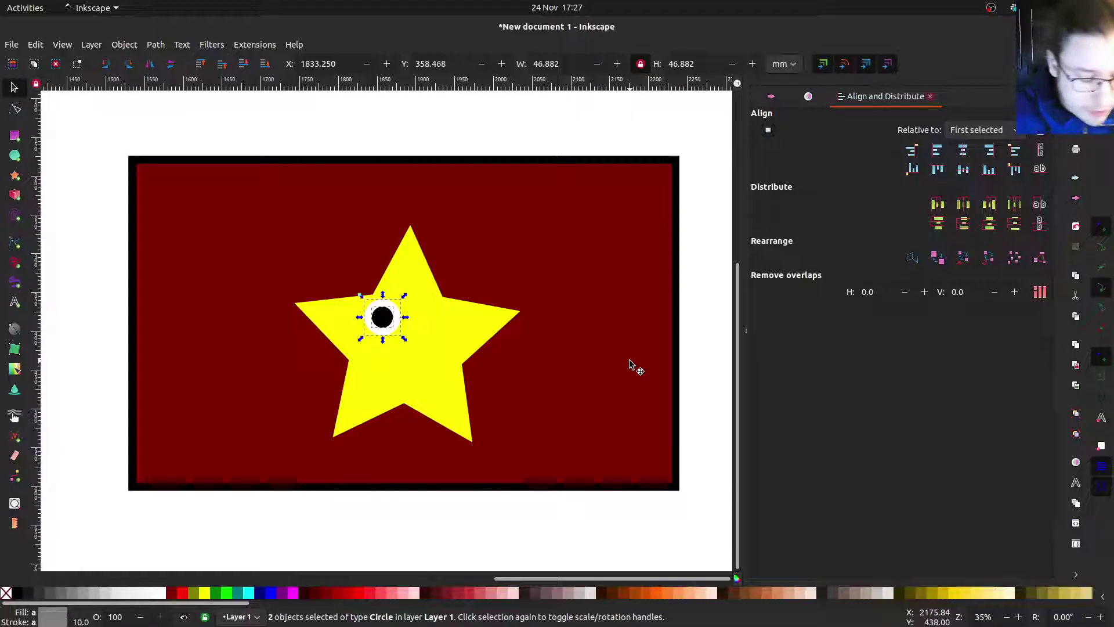
{"action": "key", "text": "ctrl"}
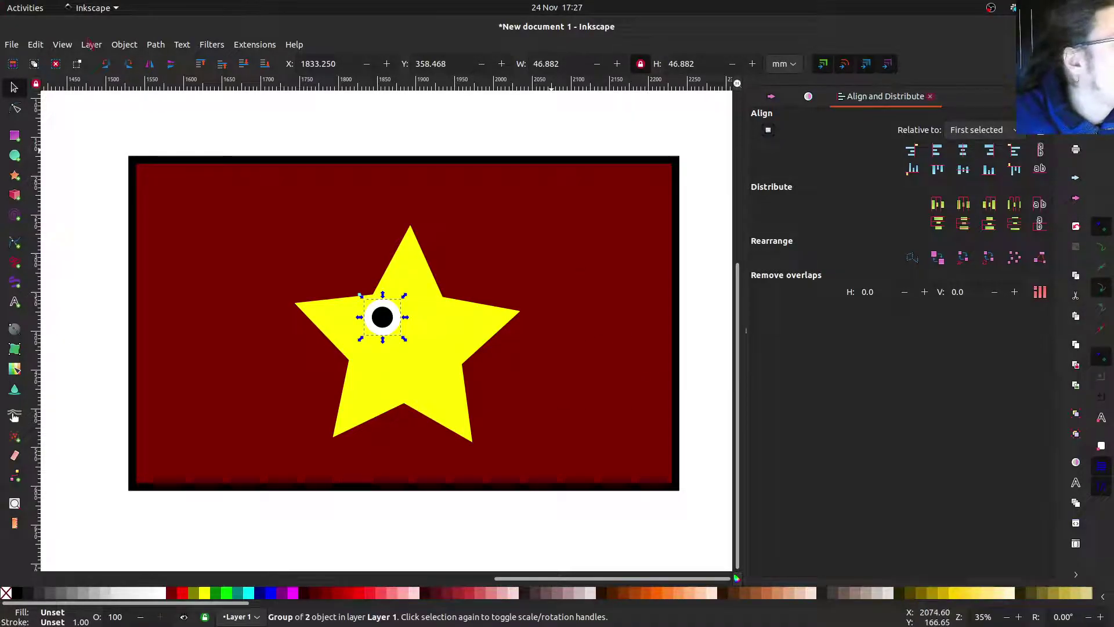
- Group the white circle and pupil into one eye and nudge it into place on the star
{"action": "left_click", "coordinate": [125, 45]}
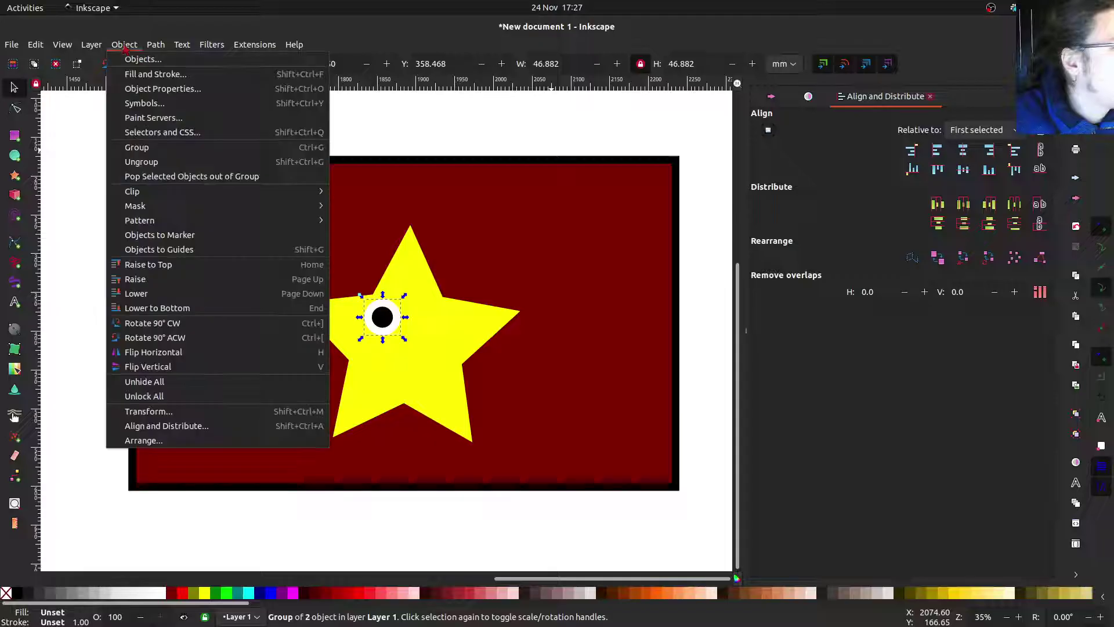
{"action": "left_click", "coordinate": [339, 329]}
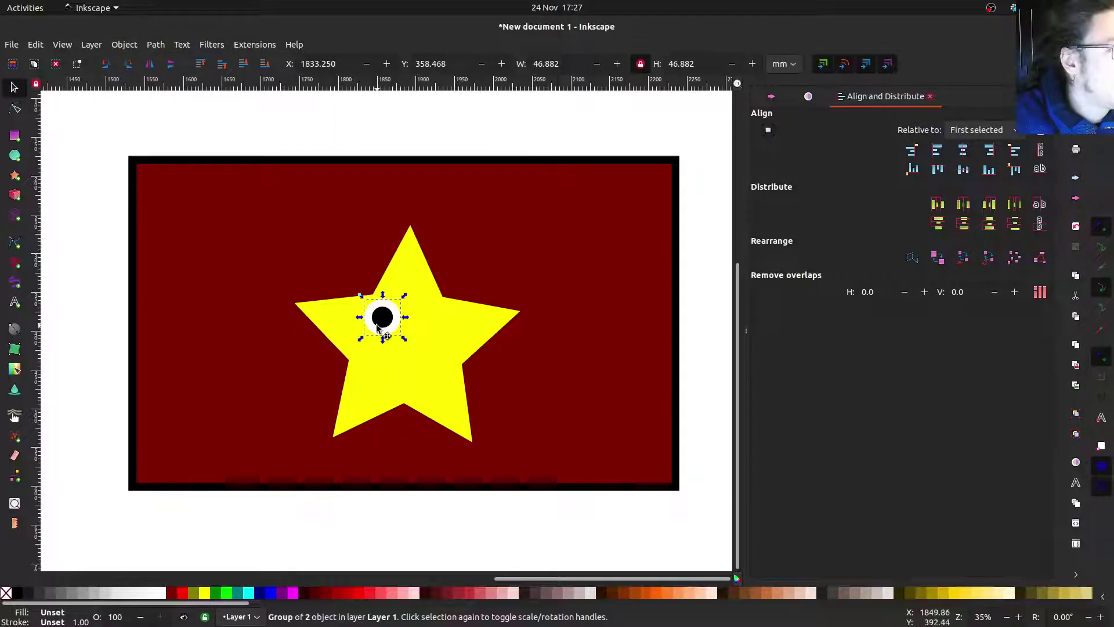
{"action": "mouse_move", "coordinate": [380, 317]}
{"action": "left_mouse_down"}
{"action": "mouse_move", "coordinate": [306, 244]}
{"action": "mouse_move", "coordinate": [363, 365]}
{"action": "mouse_move", "coordinate": [346, 254]}
{"action": "mouse_move", "coordinate": [455, 427]}
{"action": "mouse_move", "coordinate": [359, 321]}
{"action": "mouse_move", "coordinate": [367, 331]}
{"action": "left_mouse_up"}
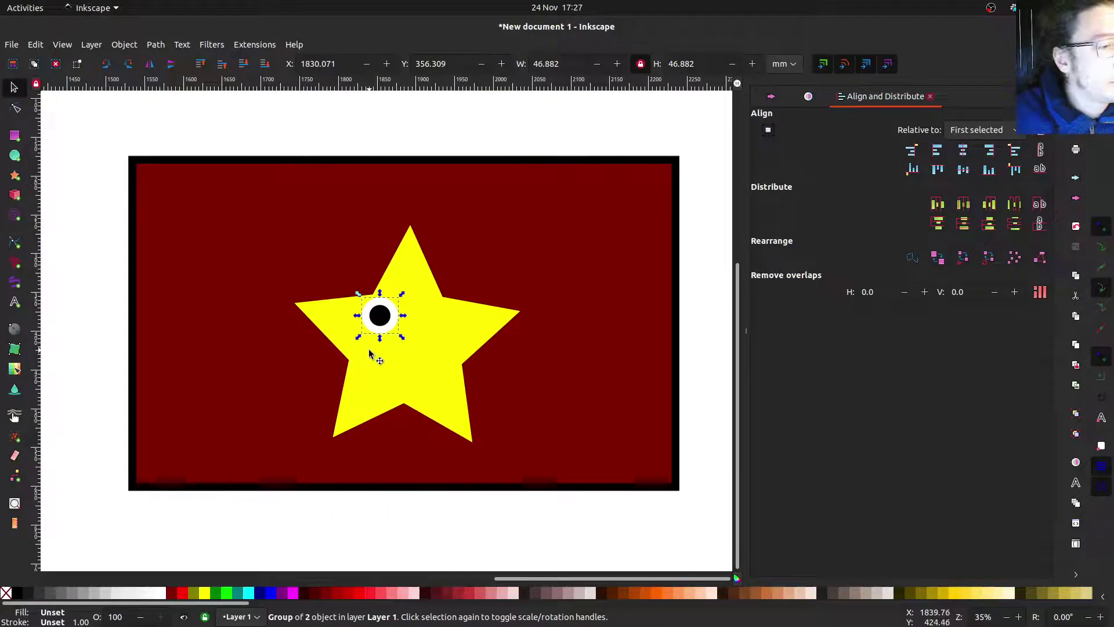
- Paste a copy of the eye beside the first and level both on a common horizontal axis
{"action": "key", "text": "ctrl"}
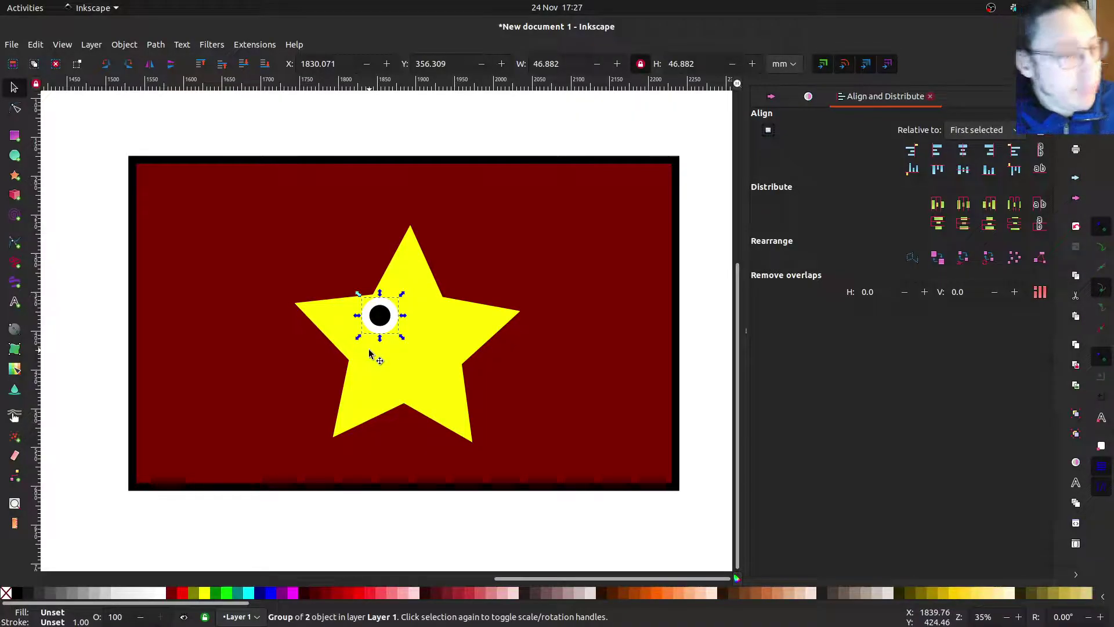
{"action": "key", "text": "ctrl"}
{"action": "key", "text": "ctrl+v"}
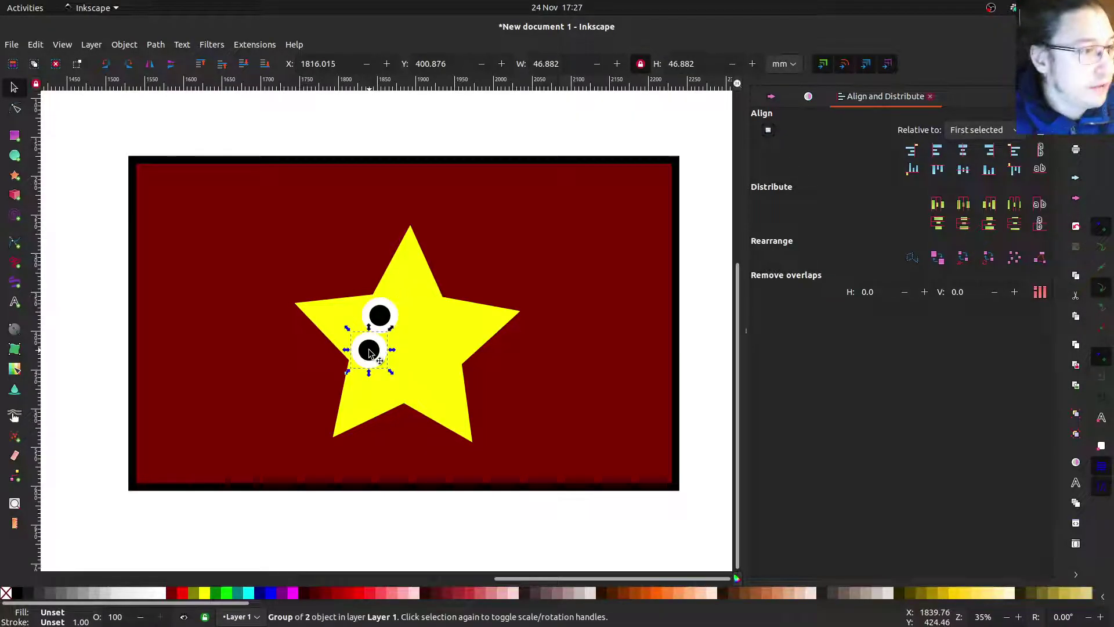
{"action": "left_click_drag", "start_coordinate": [370, 350], "coordinate": [446, 317]}
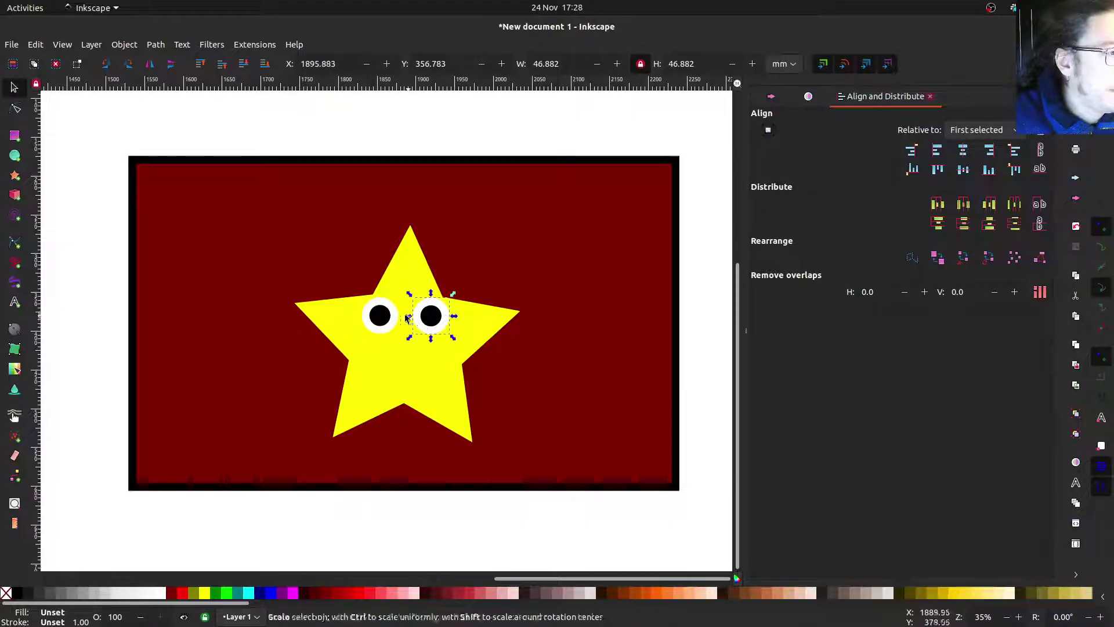
{"action": "key", "text": "shift+Tab"}
{"action": "left_click", "coordinate": [431, 321], "text": "shift"}
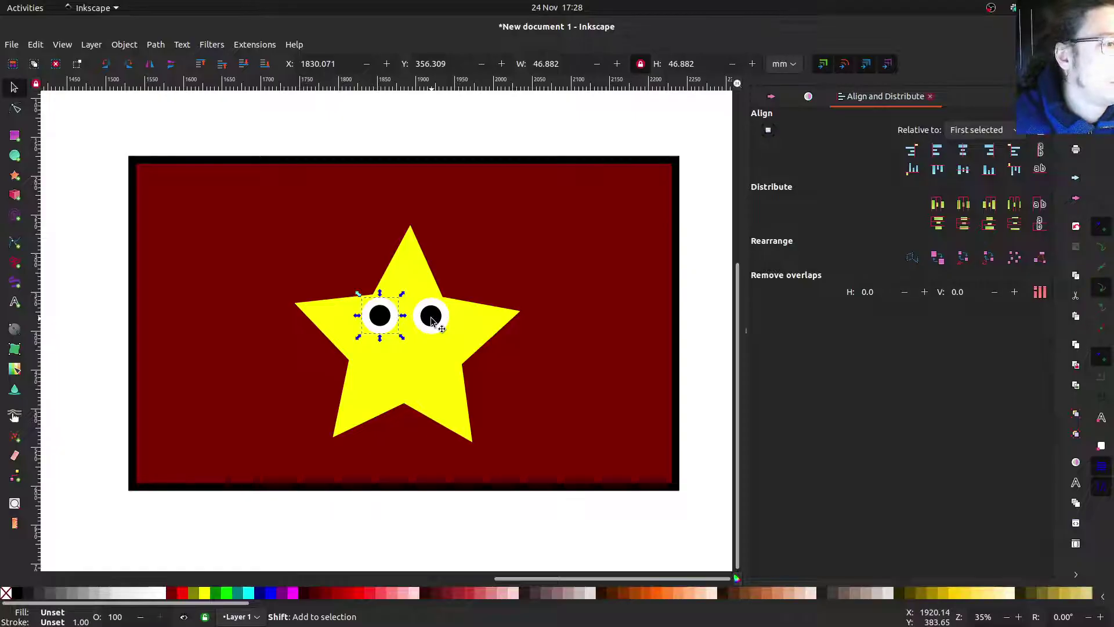
{"action": "left_click", "coordinate": [966, 175]}
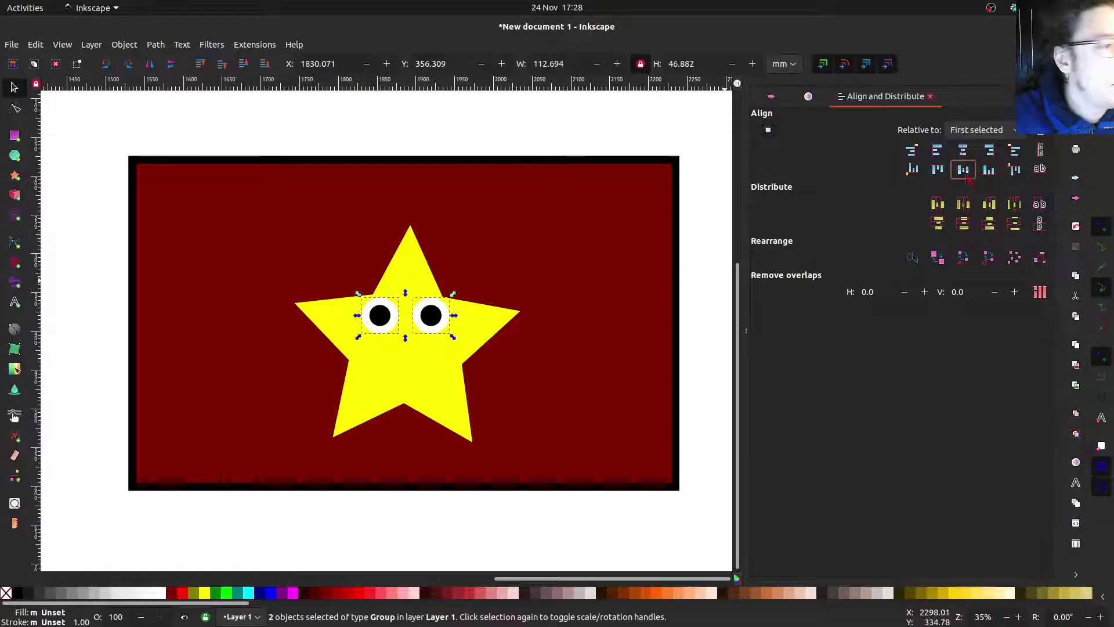
{"action": "left_click", "coordinate": [509, 205]}
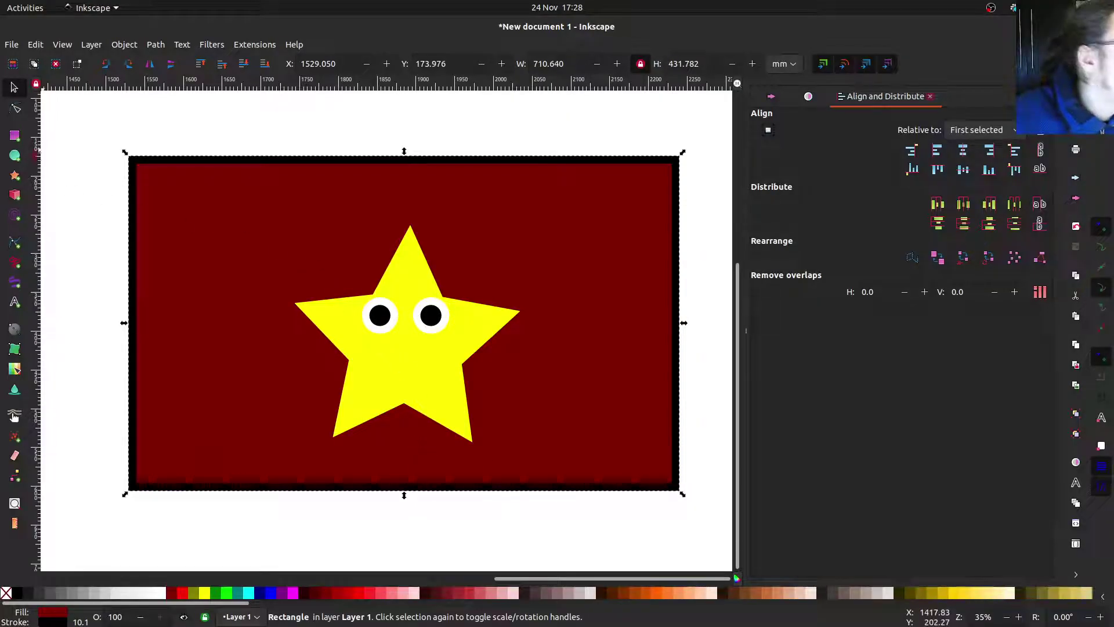
- Ungroup the eye so its white circle and pupil are separate objects again
{"action": "left_click", "coordinate": [375, 323]}
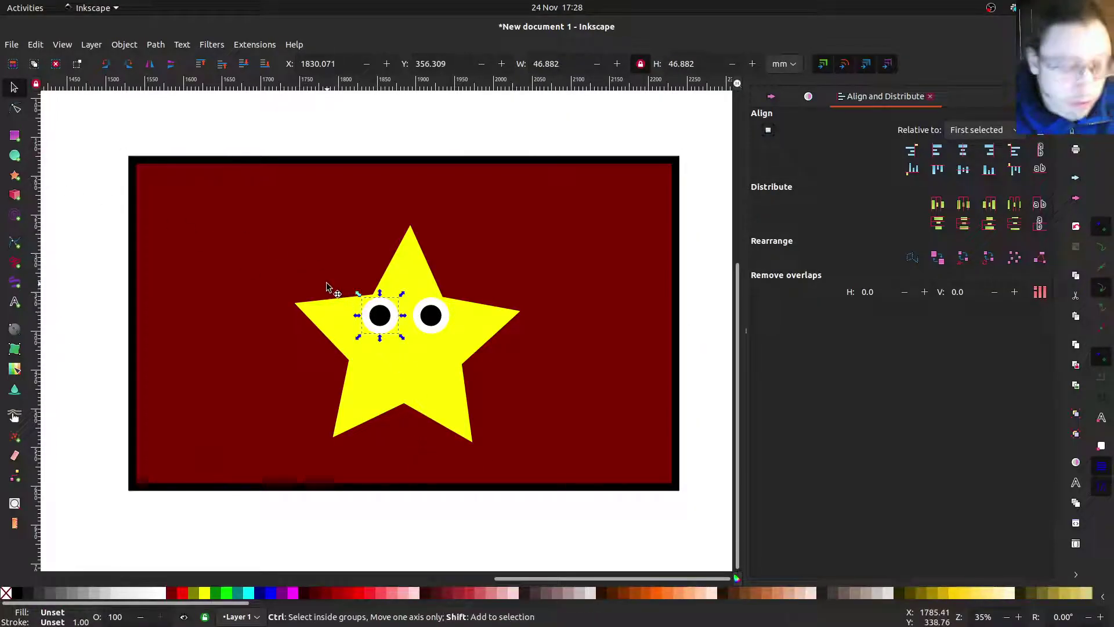
{"action": "left_click", "coordinate": [424, 316]}
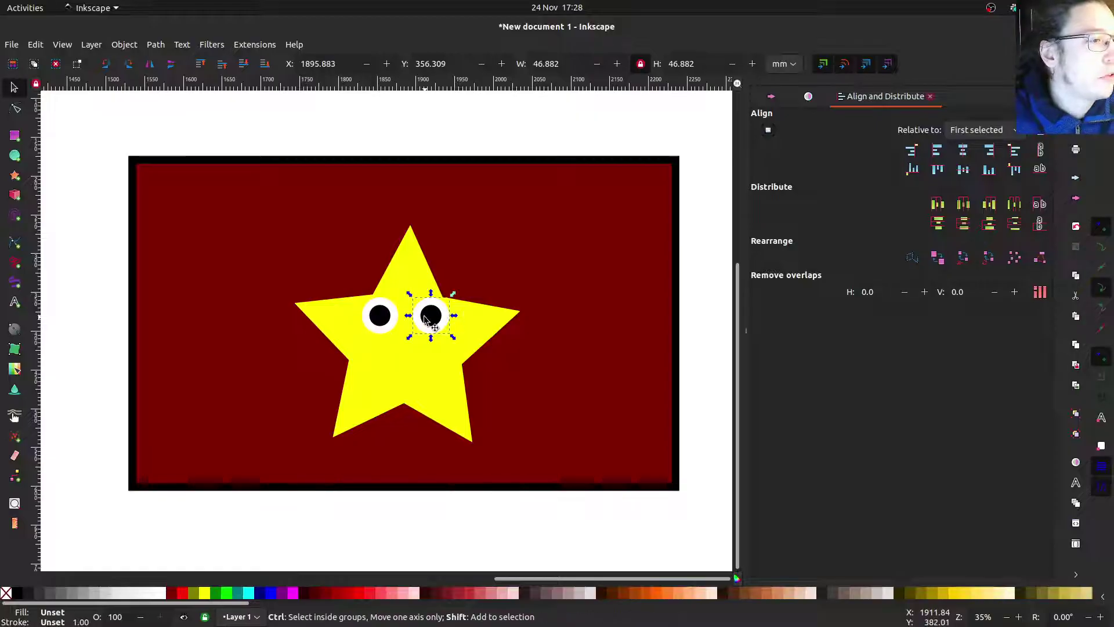
{"action": "left_click", "coordinate": [124, 44]}
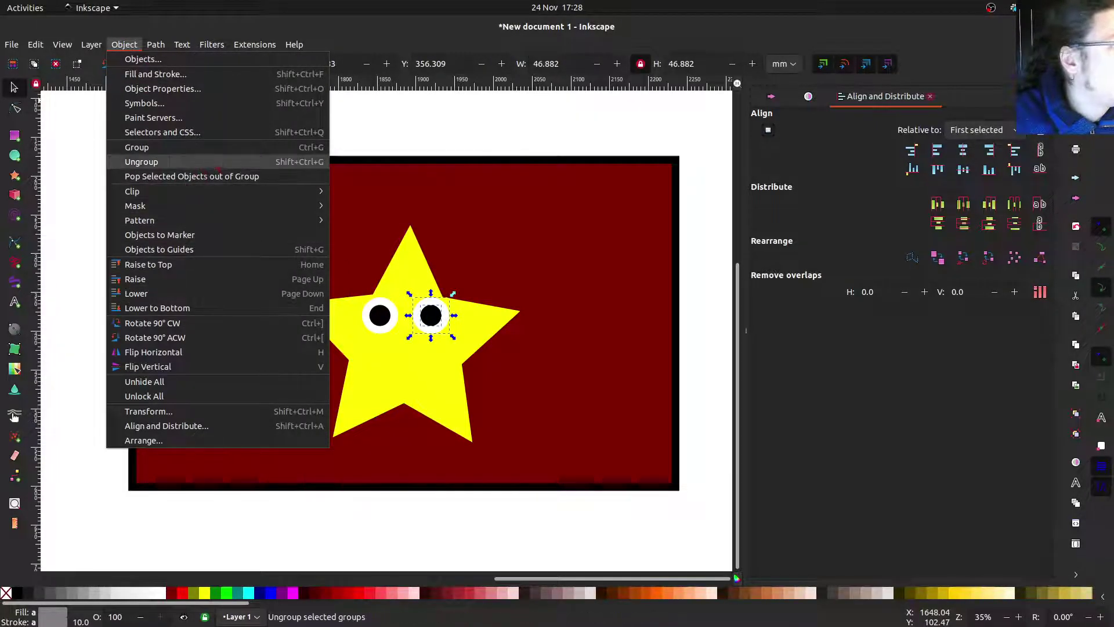
{"action": "left_click", "coordinate": [418, 141]}
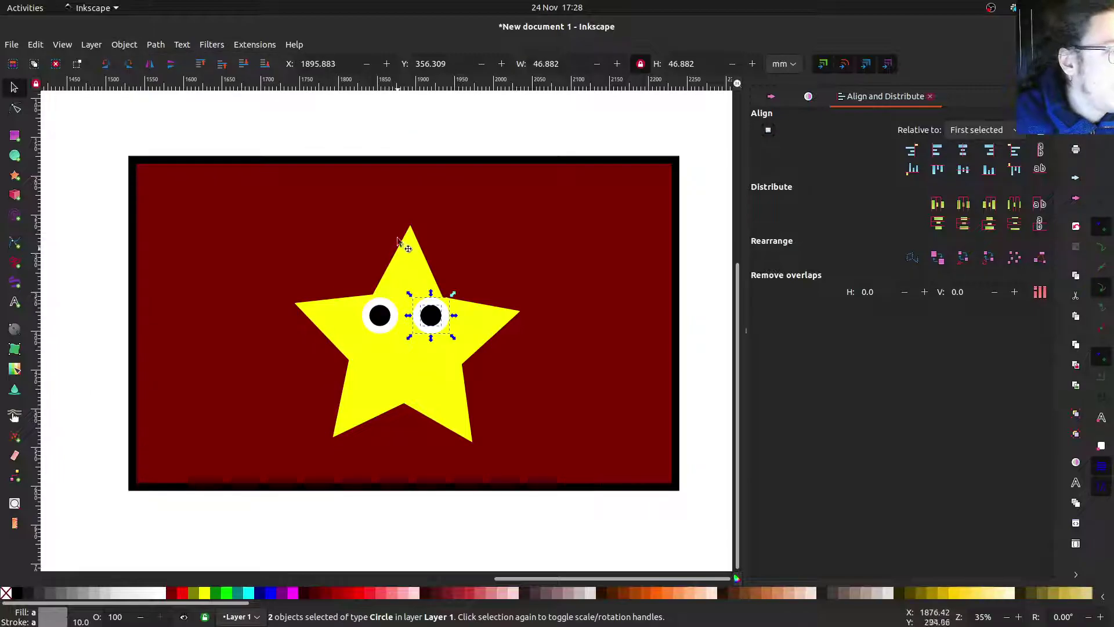
{"action": "left_click", "coordinate": [377, 155]}
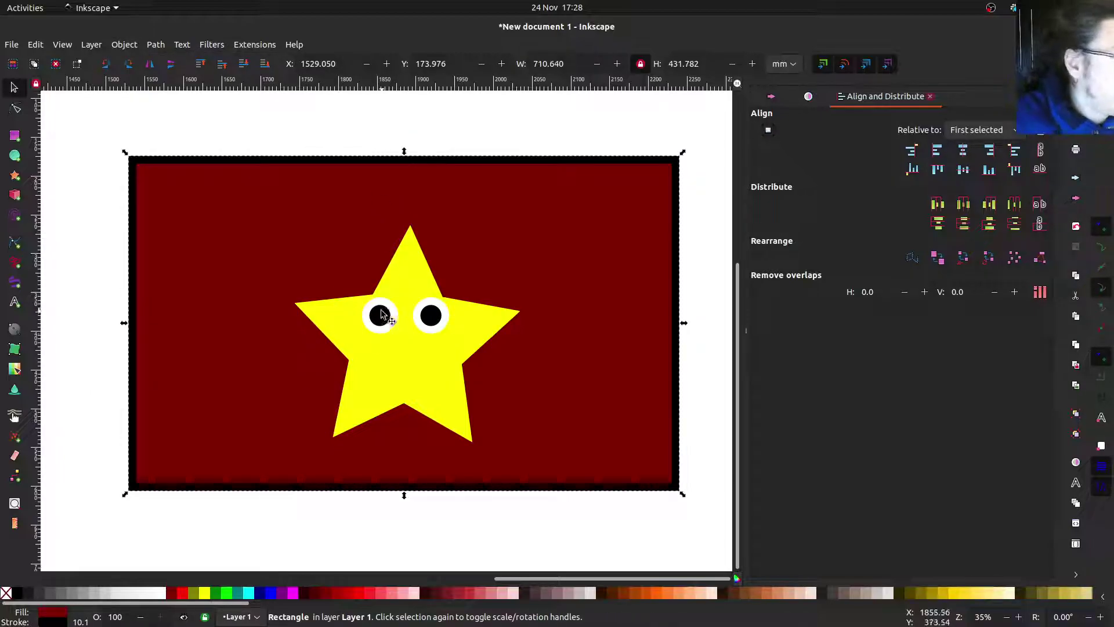
- Nudge the left pupil right and the right pupil left so both lean inward
{"action": "left_click", "coordinate": [378, 316]}
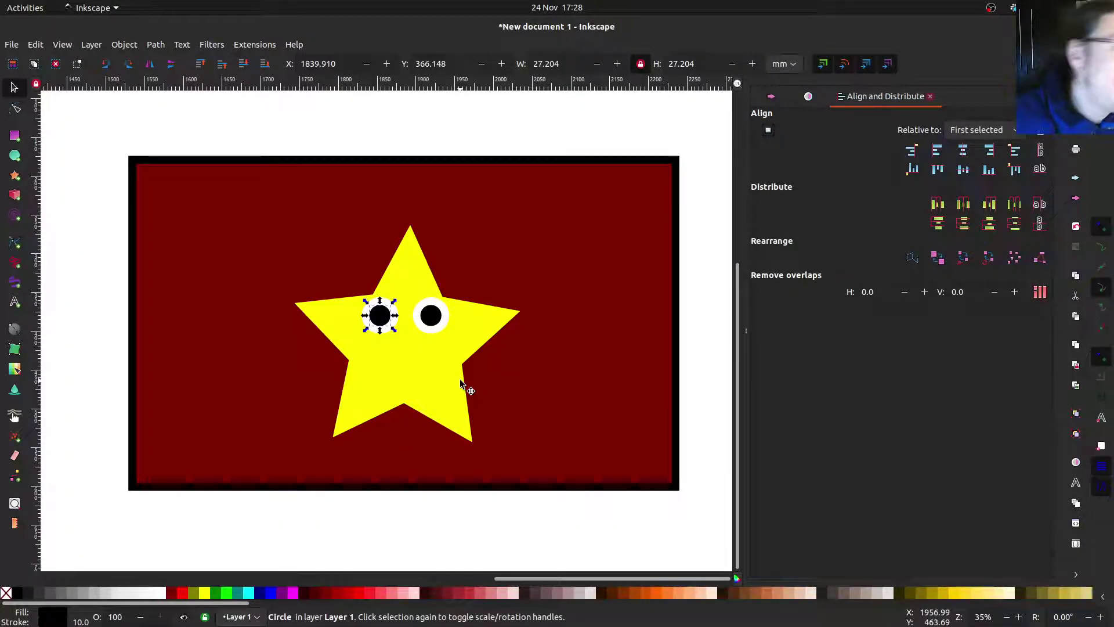
{"action": "key", "text": "shift"}
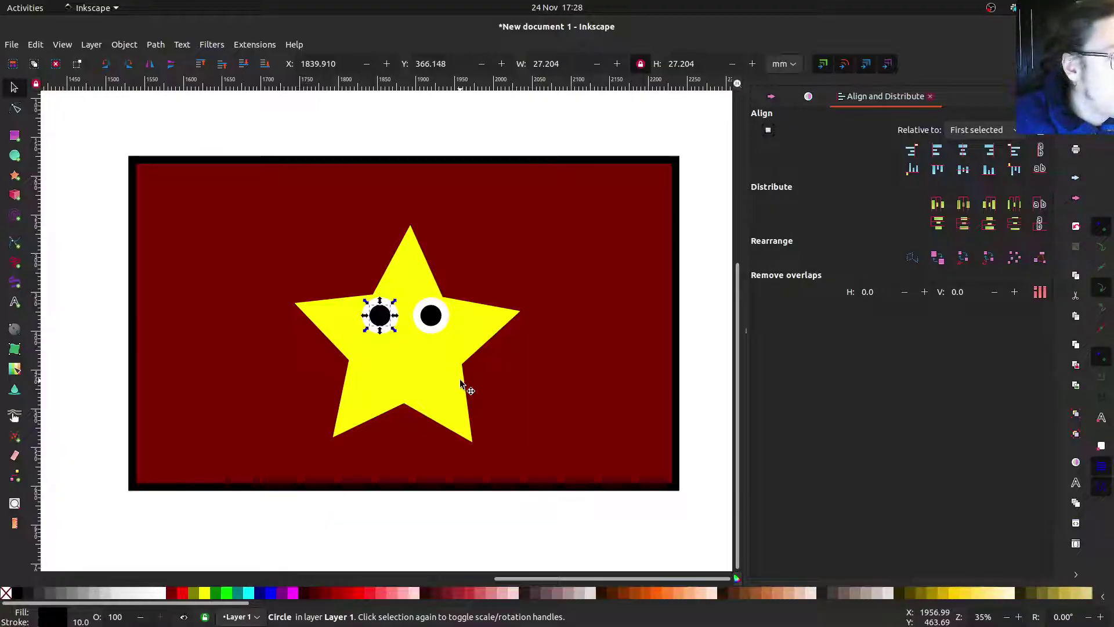
{"action": "key", "text": "Right"}
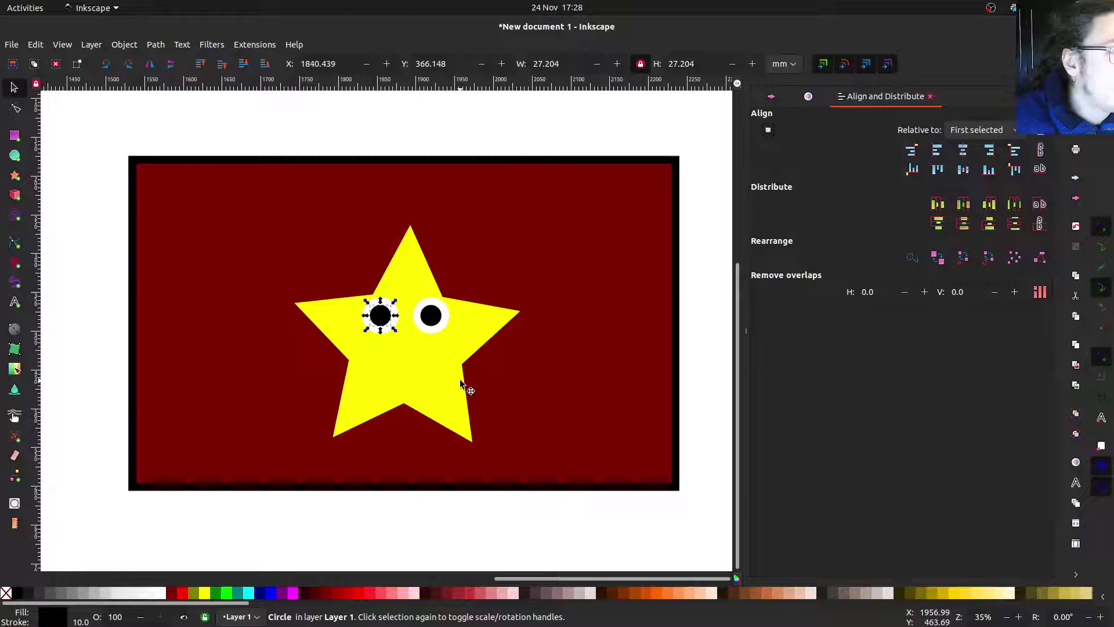
{"action": "key", "text": "Left"}
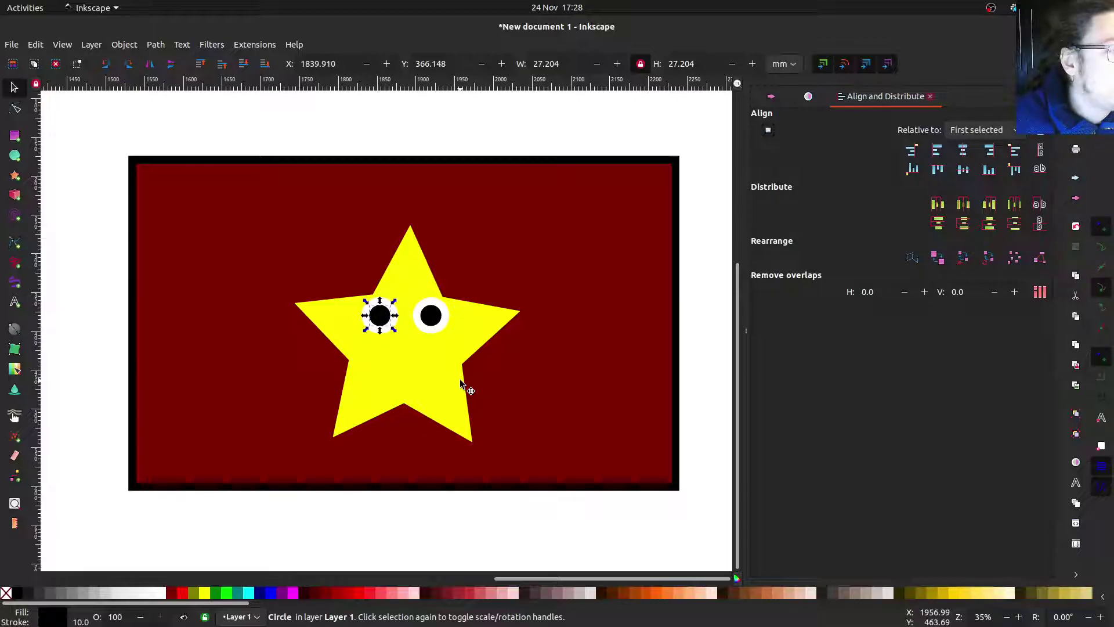
{"action": "key", "text": "Up"}
{"action": "key", "text": "Down"}
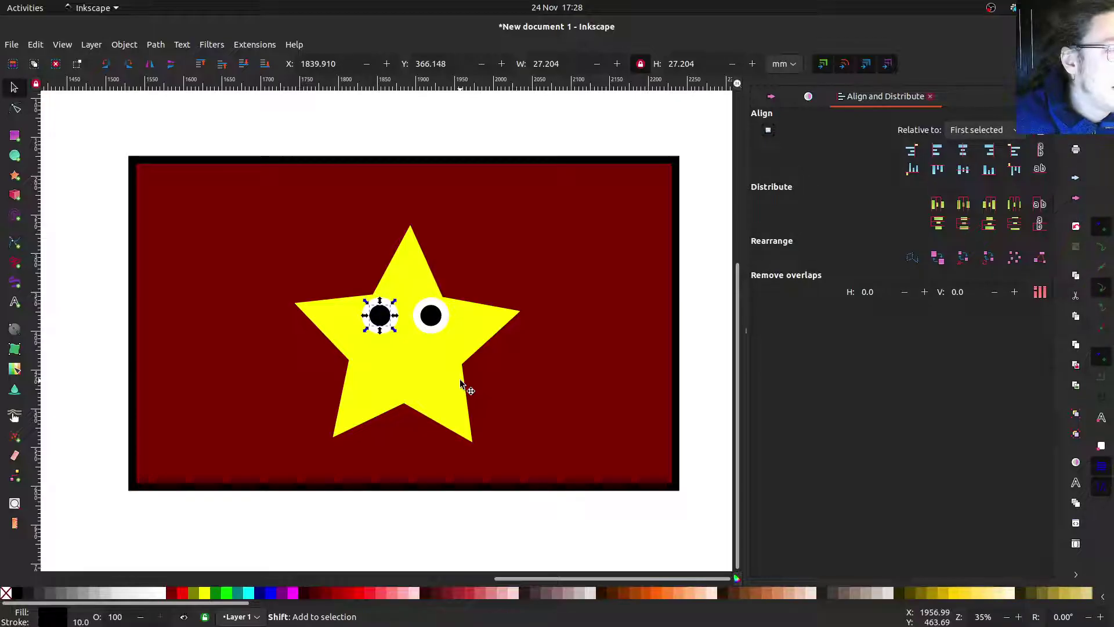
{"action": "key", "text": "shift+Right"}
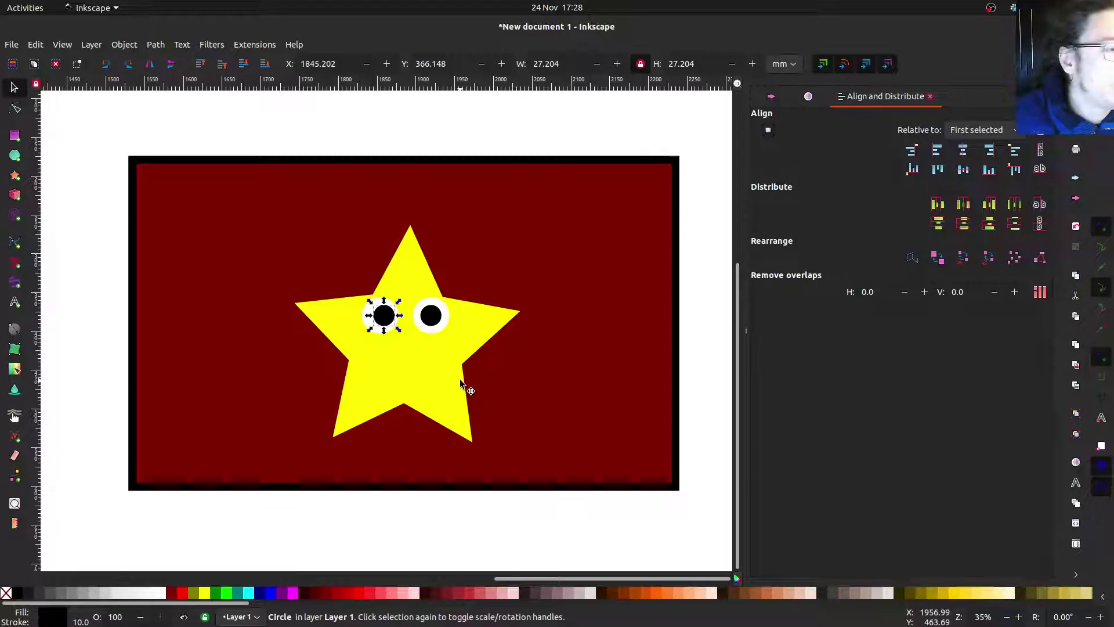
{"action": "key", "text": "Tab"}
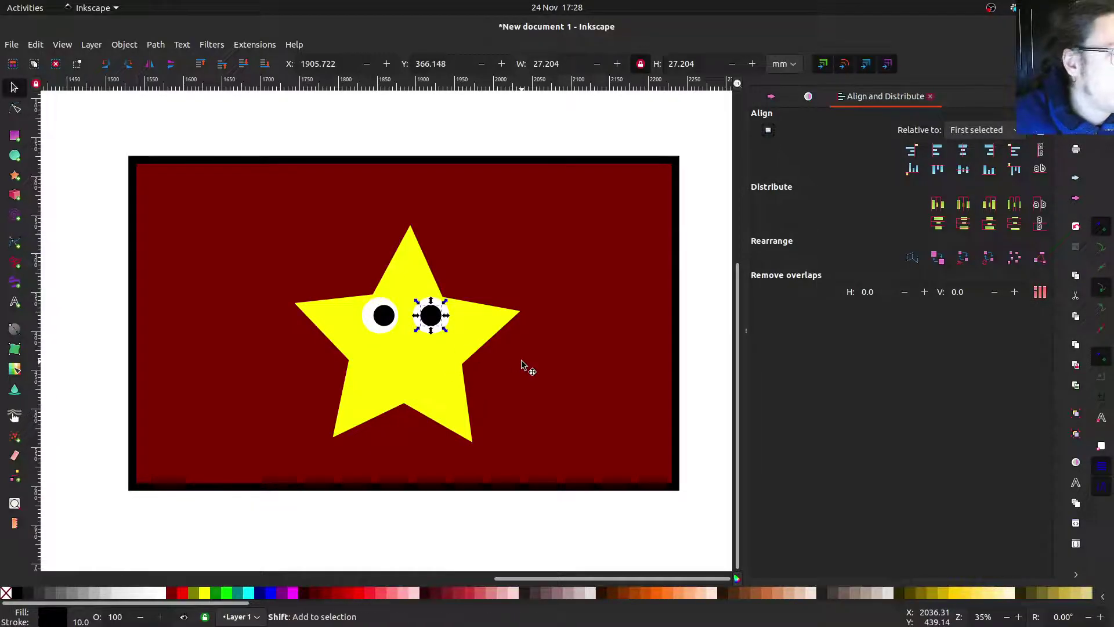
{"action": "key", "text": "shift+Left"}
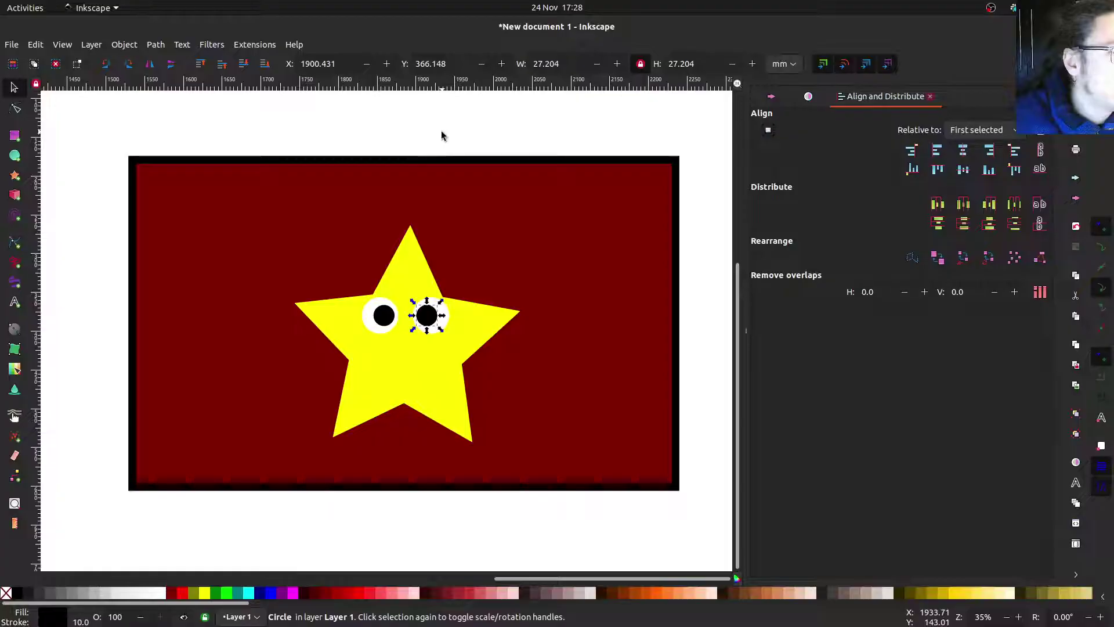
{"action": "key", "text": "Escape"}
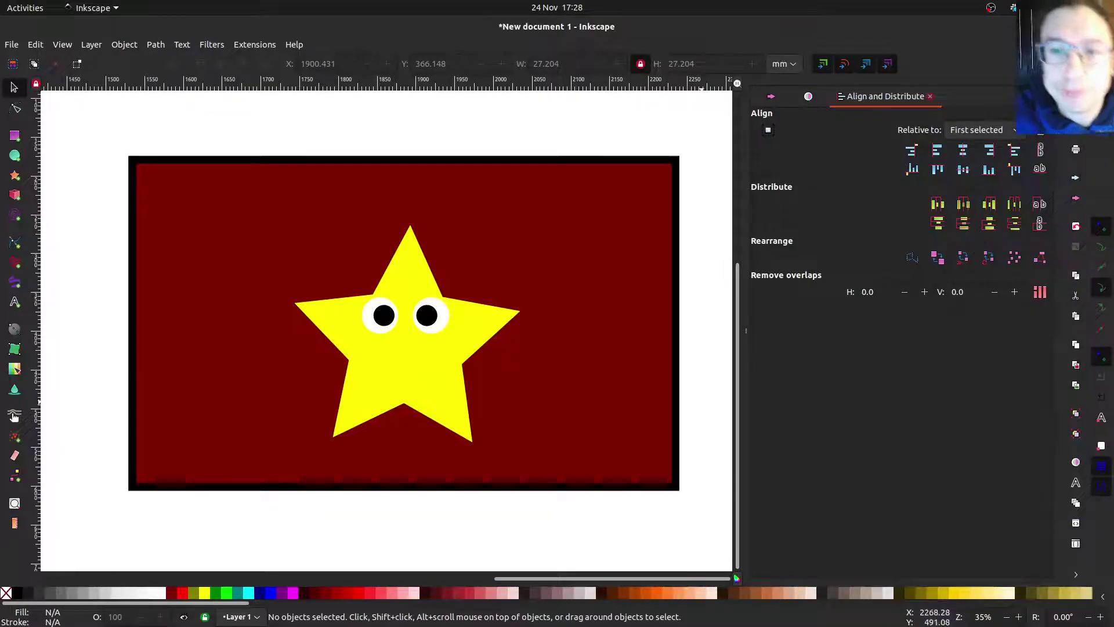
- Regroup each eye's white circle and black pupil into its own group
{"action": "left_click", "coordinate": [371, 316]}
{"action": "left_click", "coordinate": [378, 316], "text": "shift"}
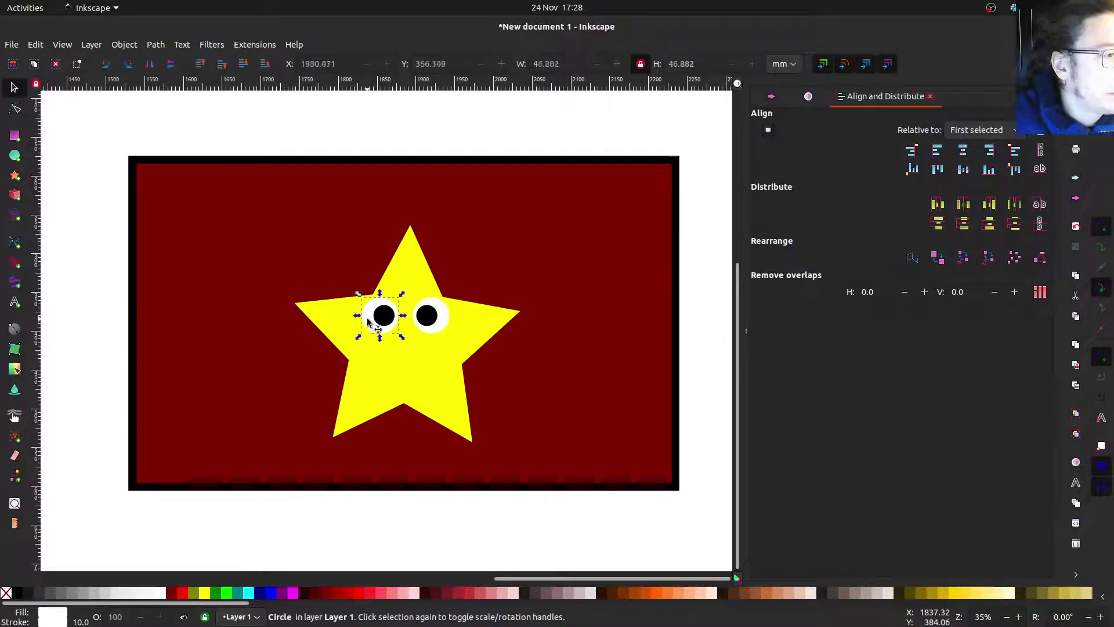
{"action": "key", "text": "ctrl+g"}
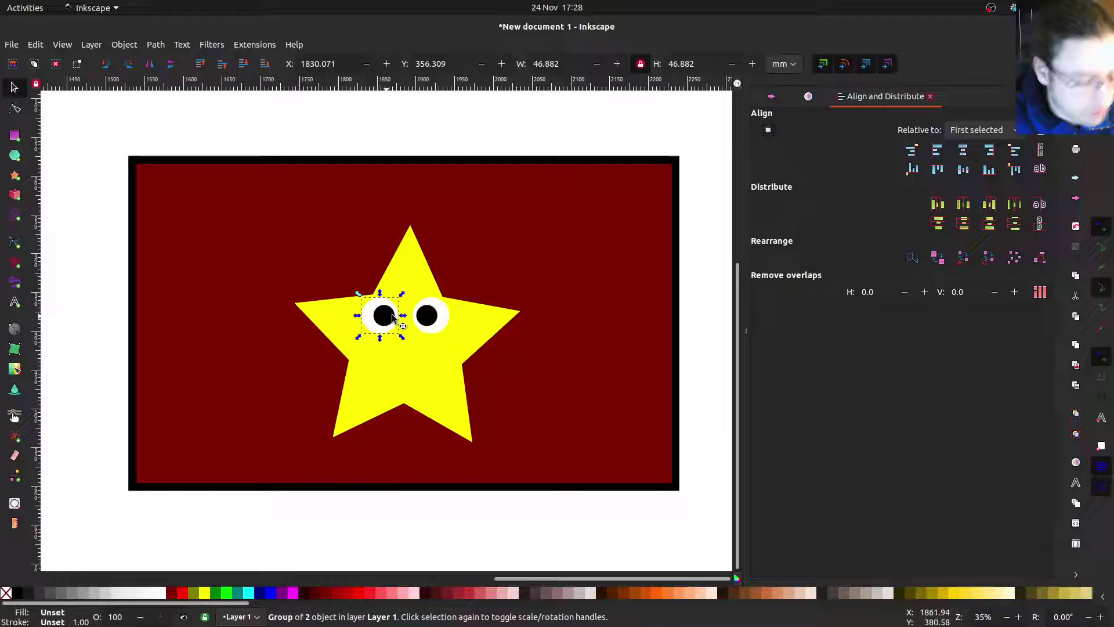
{"action": "left_click", "coordinate": [427, 318]}
{"action": "left_click", "coordinate": [446, 321], "text": "shift"}
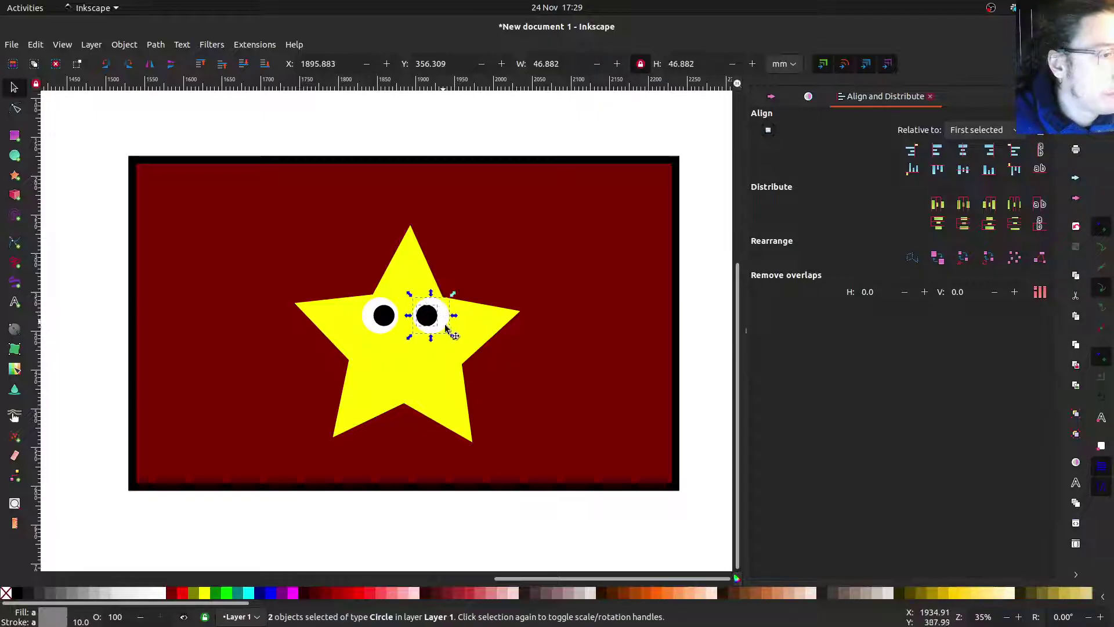
{"action": "key", "text": "ctrl+g"}
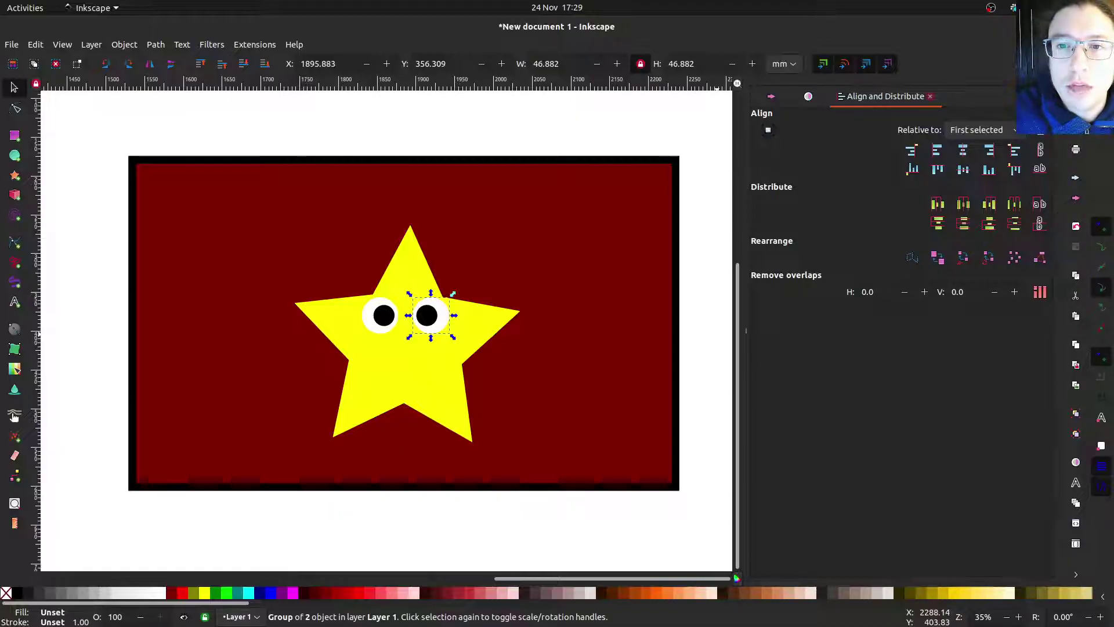
{"action": "left_click", "coordinate": [389, 132]}
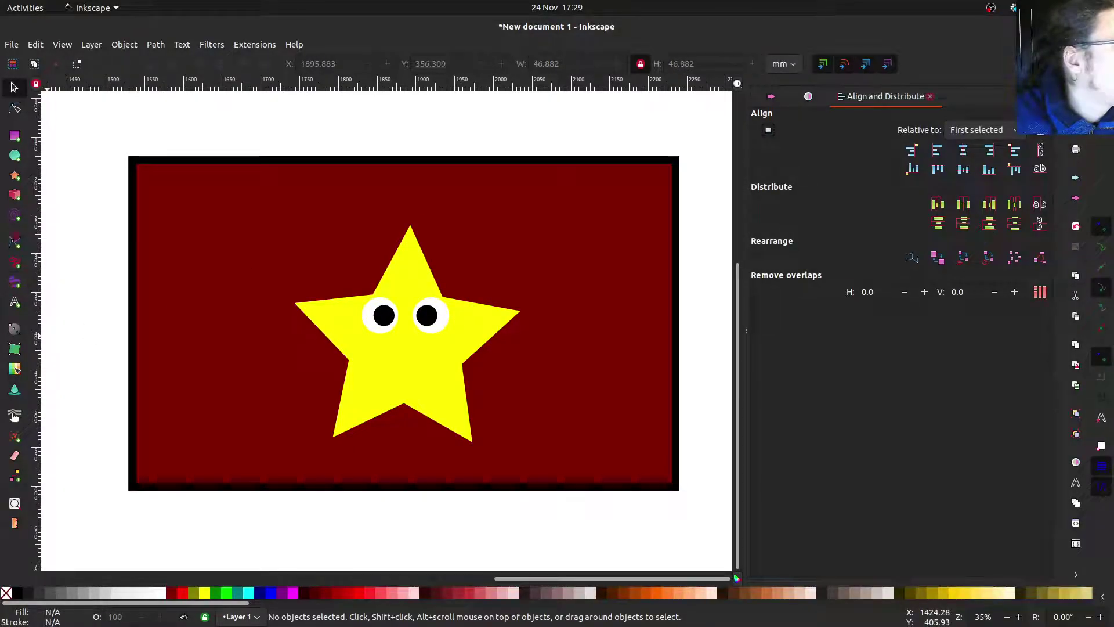
- Draw an ellipse over the star's left eye, fill it navy (000080ff), and show Fill and Stroke
{"action": "key", "text": "e"}
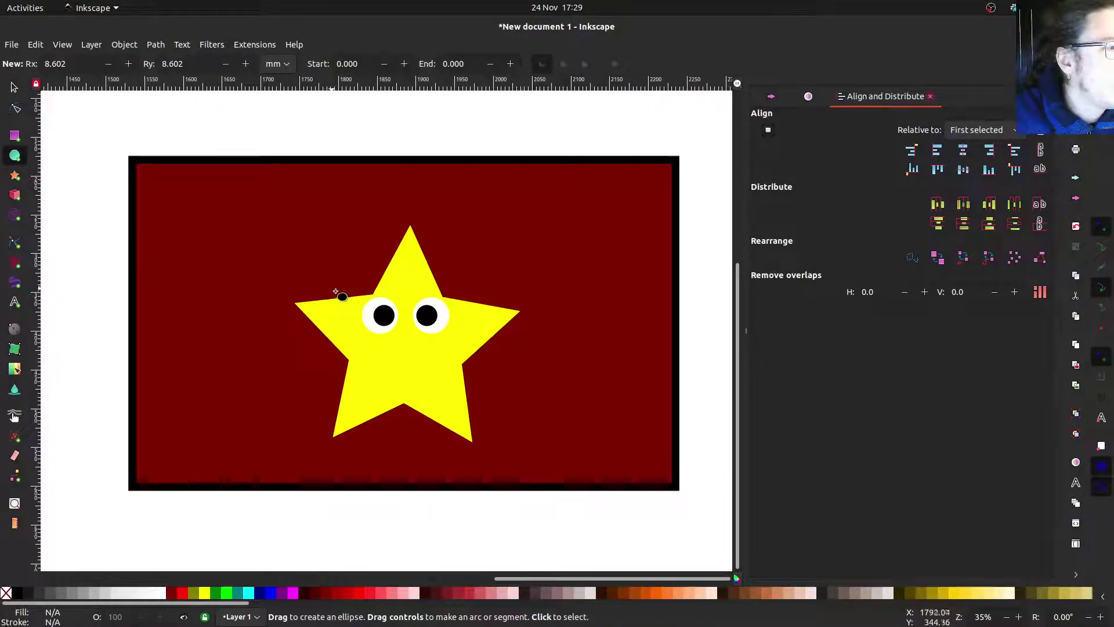
{"action": "left_click_drag", "start_coordinate": [335, 306], "coordinate": [372, 322]}
{"action": "left_click", "coordinate": [14, 87]}
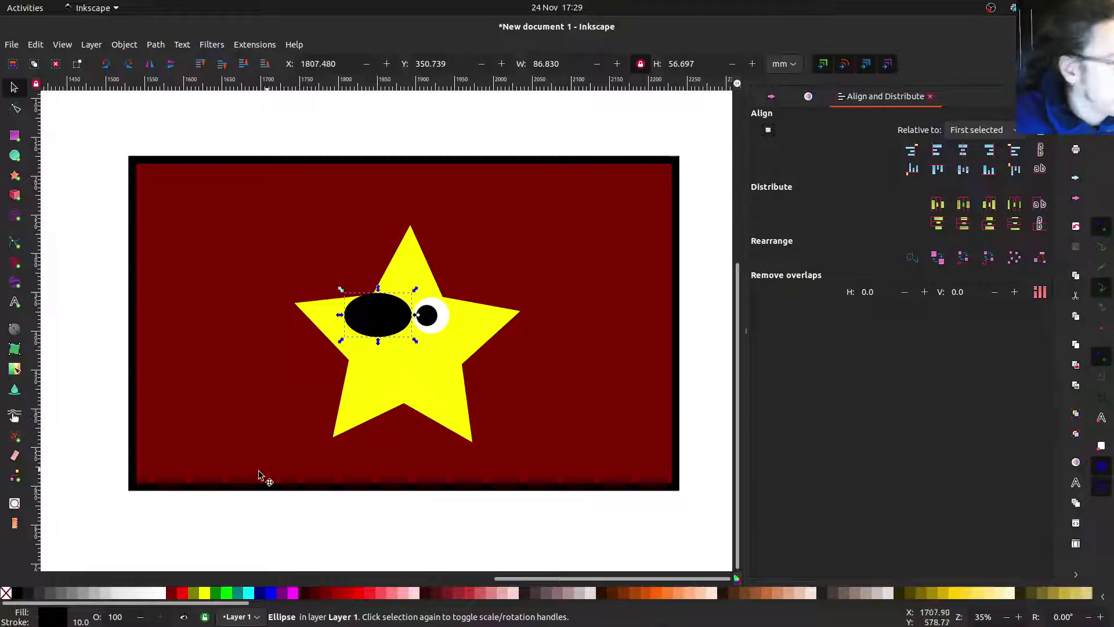
{"action": "left_click", "coordinate": [259, 597]}
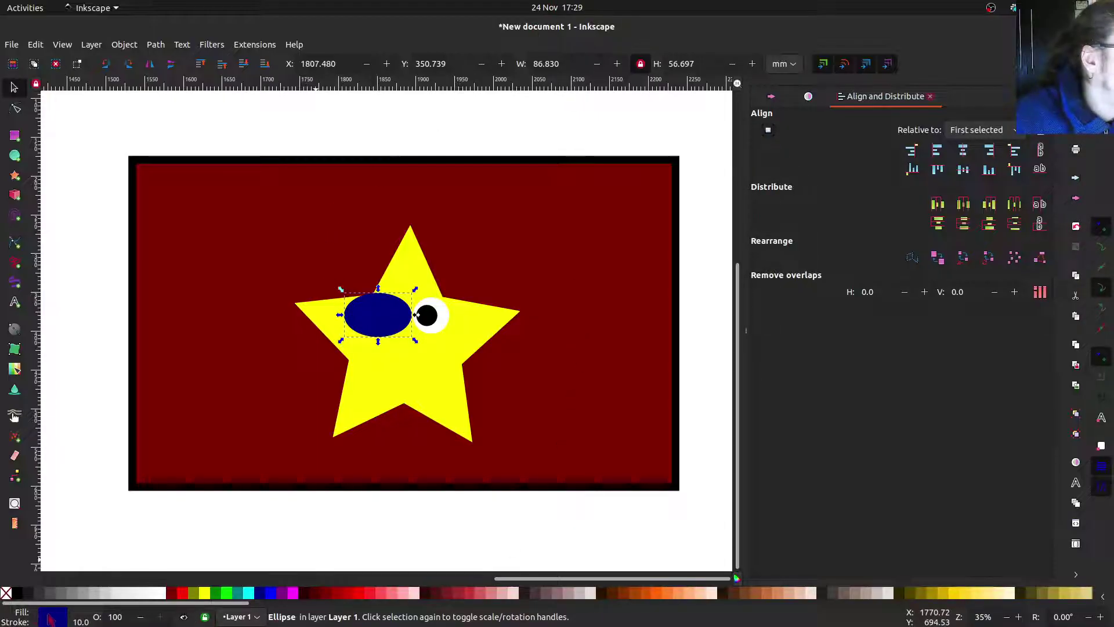
{"action": "key", "text": "ctrl+shift+f"}
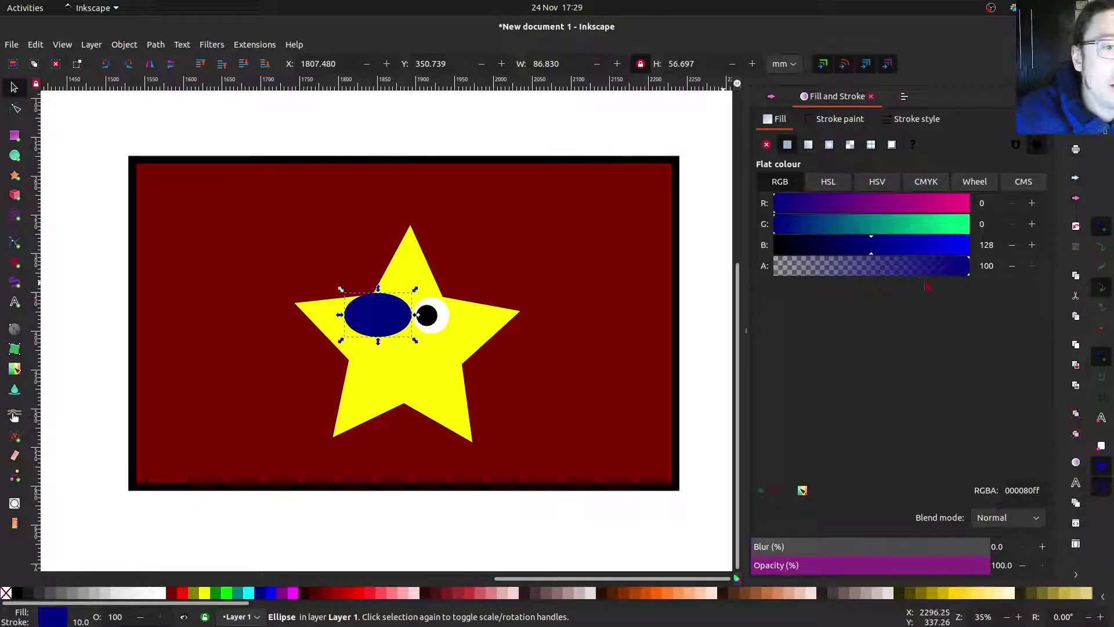
- Lower the oval's navy fill alpha to about 45, set stroke alpha to 50, then remove the outline
{"action": "left_click_drag", "start_coordinate": [905, 268], "coordinate": [872, 277]}
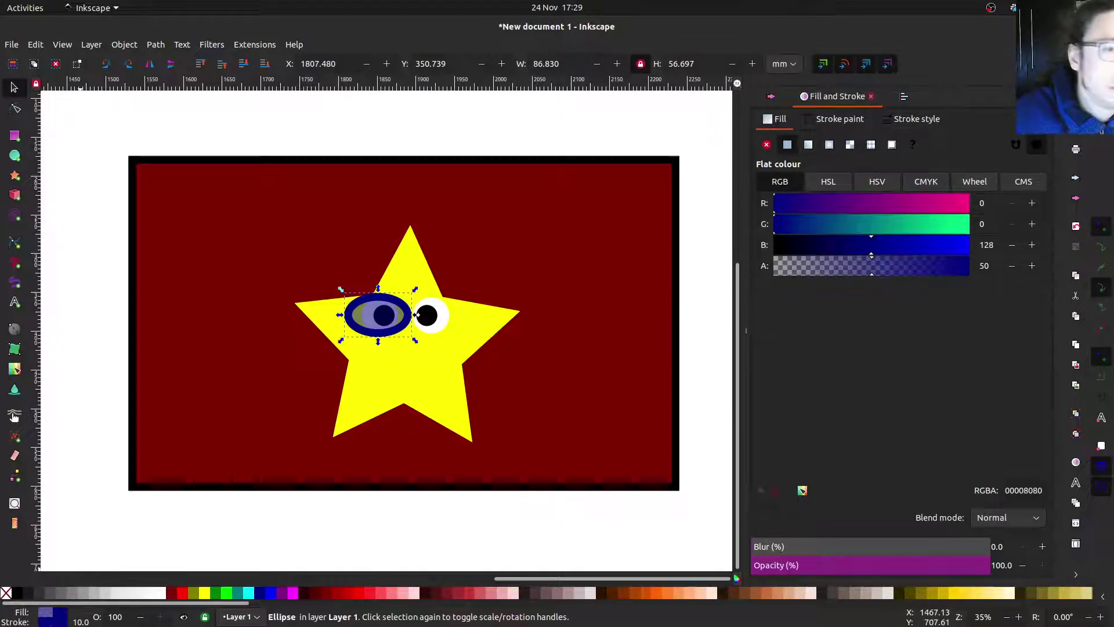
{"action": "left_click", "coordinate": [45, 621]}
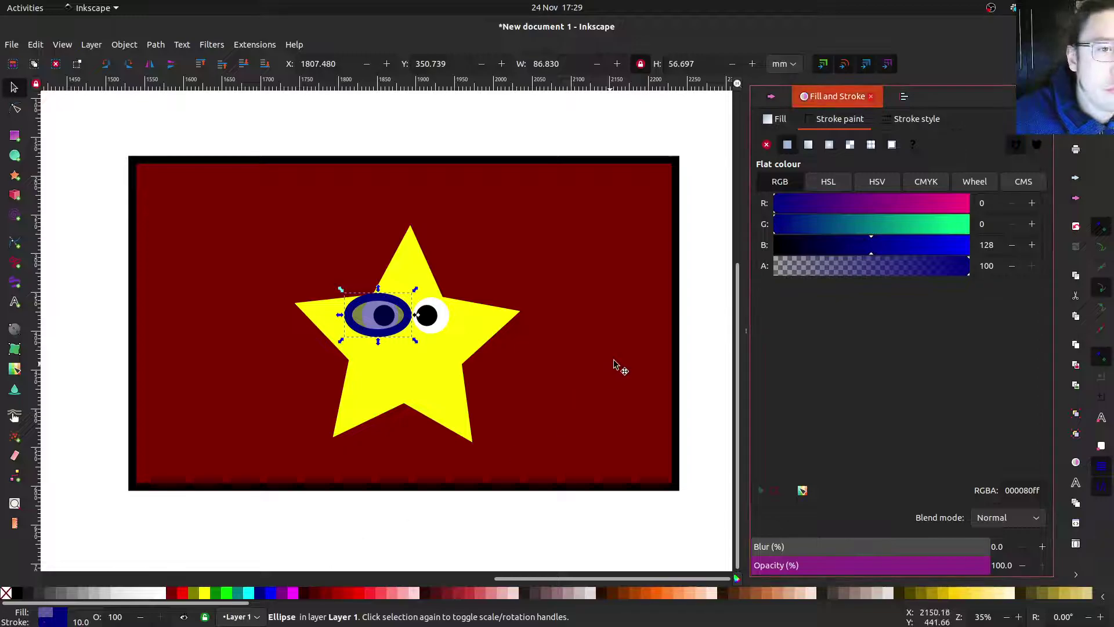
{"action": "double_click", "coordinate": [990, 265]}
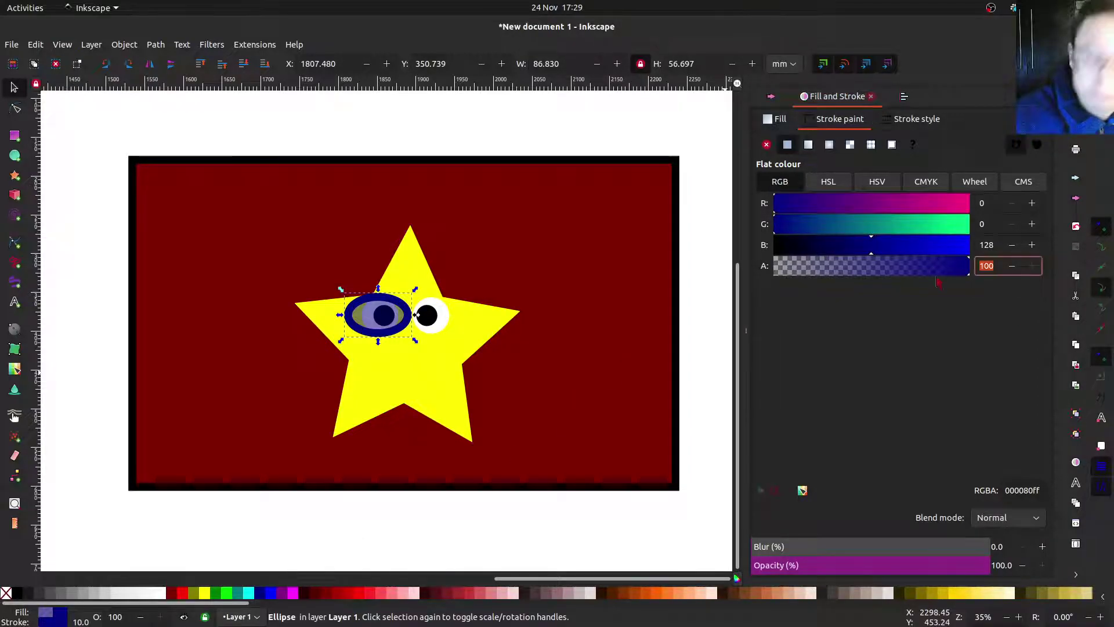
{"action": "key", "text": "Return"}
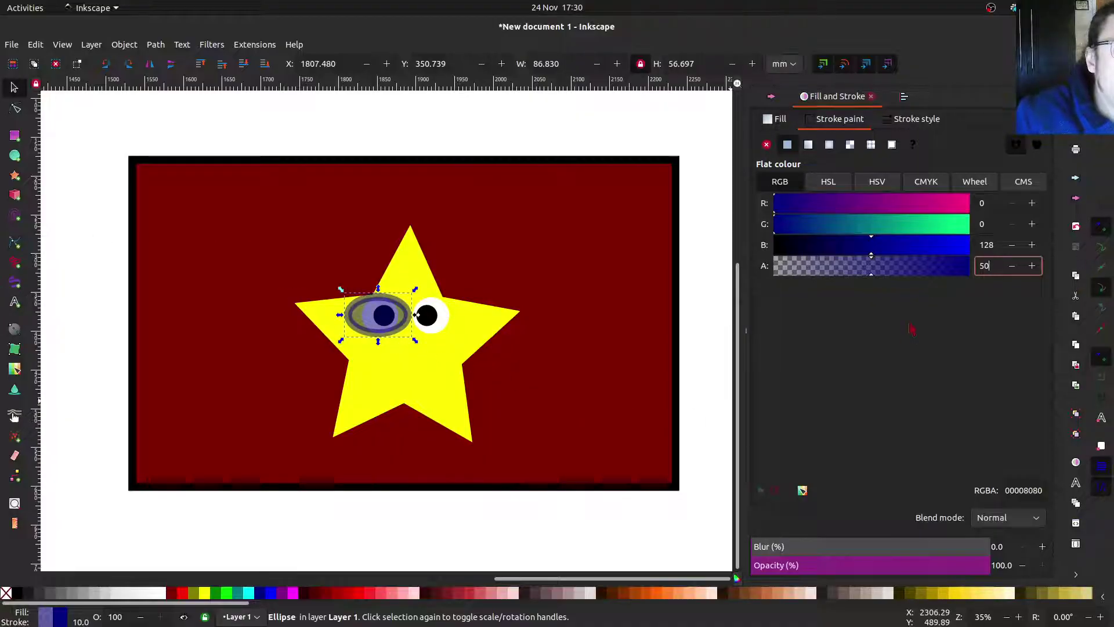
{"action": "left_click", "coordinate": [765, 146]}
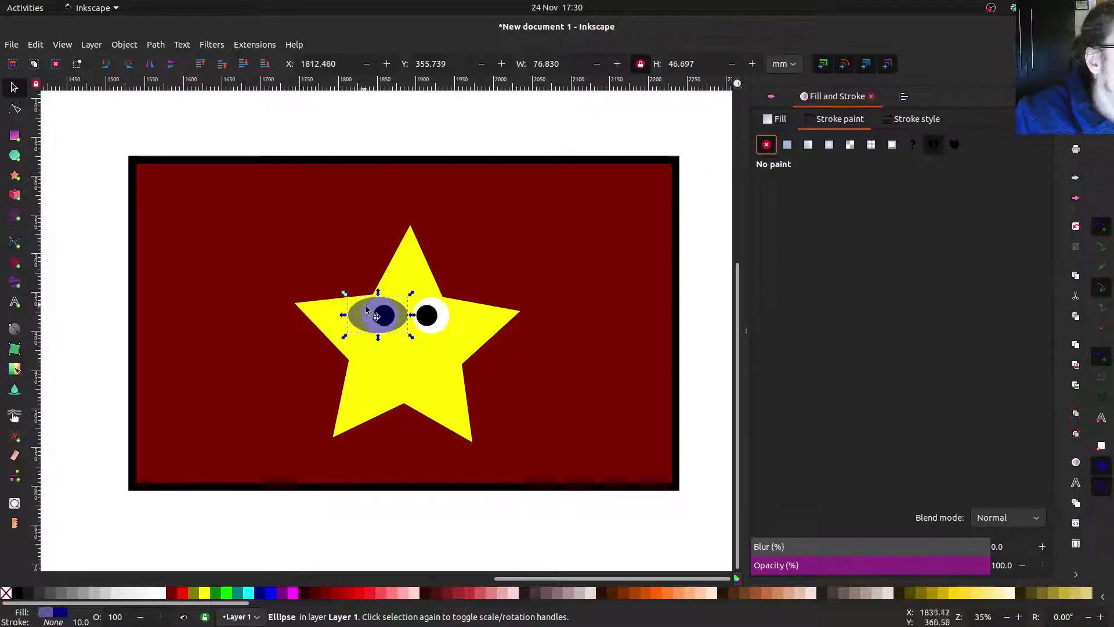
- Slightly resize the left-eye oval and settle it back over the left eye
{"action": "mouse_move", "coordinate": [409, 296]}
{"action": "left_mouse_down"}
{"action": "mouse_move", "coordinate": [425, 286]}
{"action": "mouse_move", "coordinate": [416, 291]}
{"action": "left_mouse_up"}
{"action": "left_click_drag", "start_coordinate": [391, 305], "coordinate": [388, 307]}
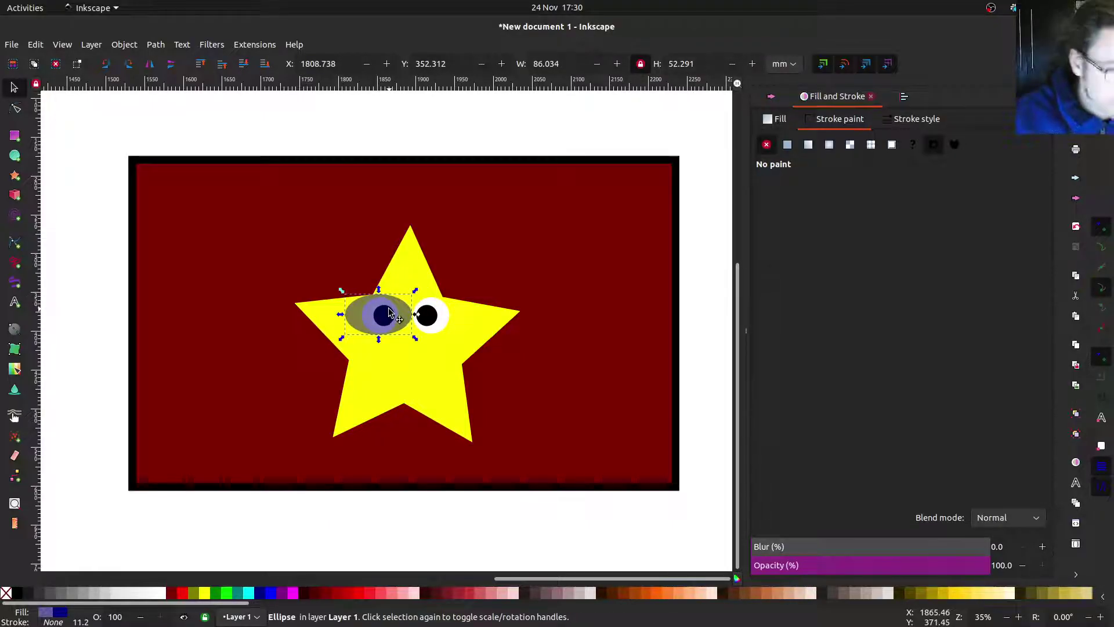
{"action": "left_click", "coordinate": [388, 314]}
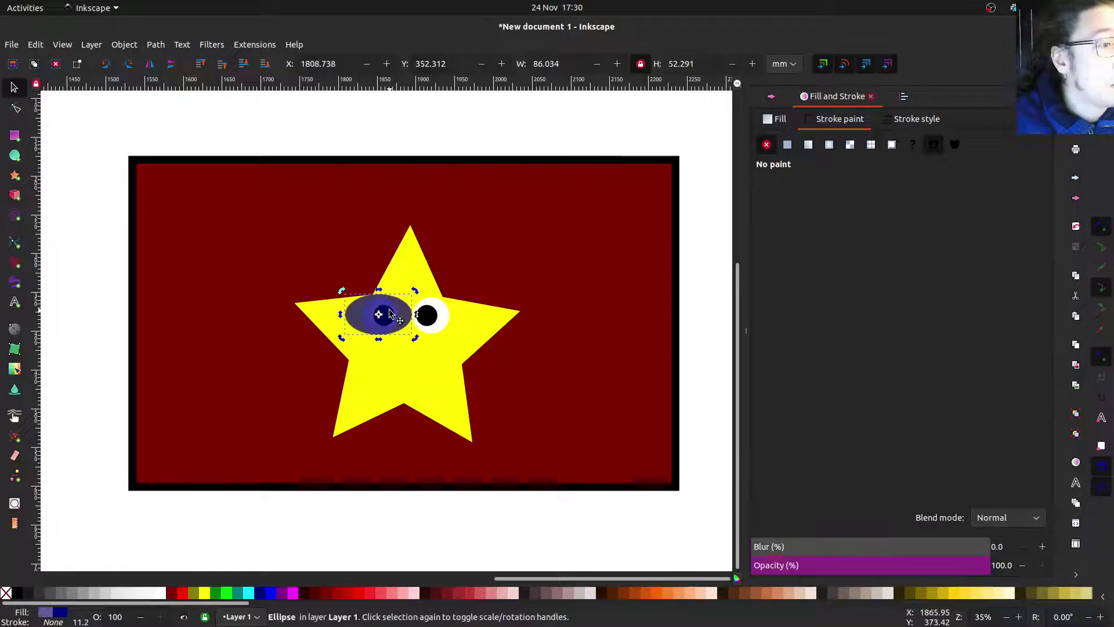
- Duplicate the translucent navy oval and shift the 86.034 × 52.291 mm copy over the right eye
{"action": "key", "text": "ctrl+d"}
{"action": "key", "text": "shift+Right"}
{"action": "key", "text": "shift+Right"}
{"action": "key", "text": "shift+Right"}
{"action": "key", "text": "shift+Right"}
{"action": "key", "text": "shift+Right"}
{"action": "key", "text": "shift+Right"}
{"action": "key", "text": "shift+Right"}
{"action": "key", "text": "shift+Right"}
{"action": "key", "text": "shift+Right"}
{"action": "key", "text": "shift+Right"}
{"action": "key", "text": "shift+Right"}
{"action": "key", "text": "shift+Right"}
{"action": "key", "text": "shift+Right"}
{"action": "key", "text": "shift+Right"}
{"action": "key", "text": "shift+Right"}
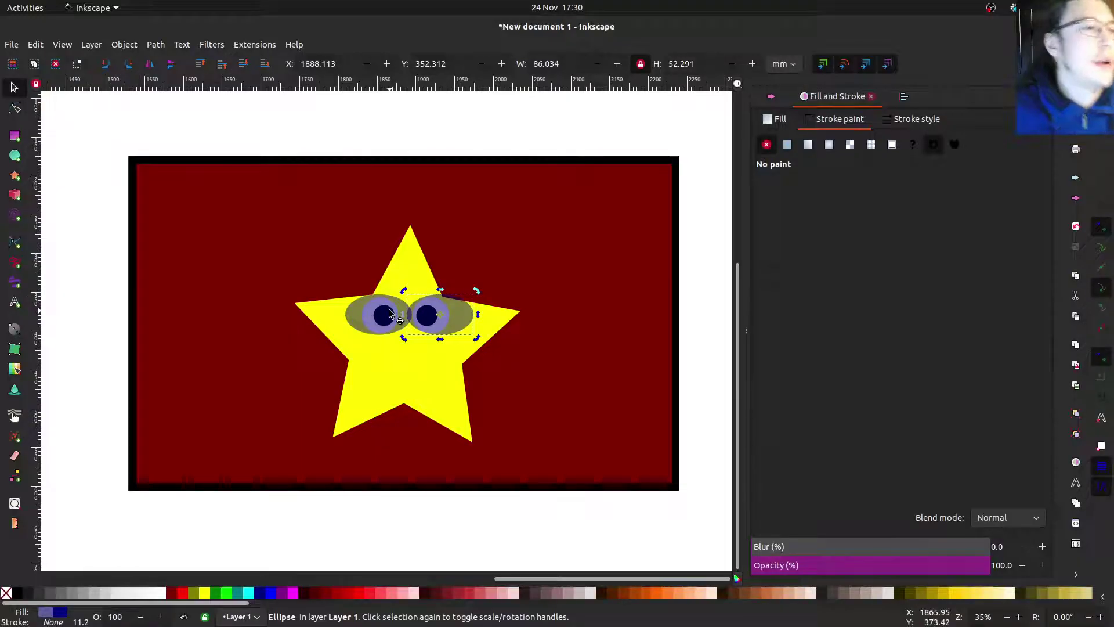
{"action": "left_click", "coordinate": [357, 312]}
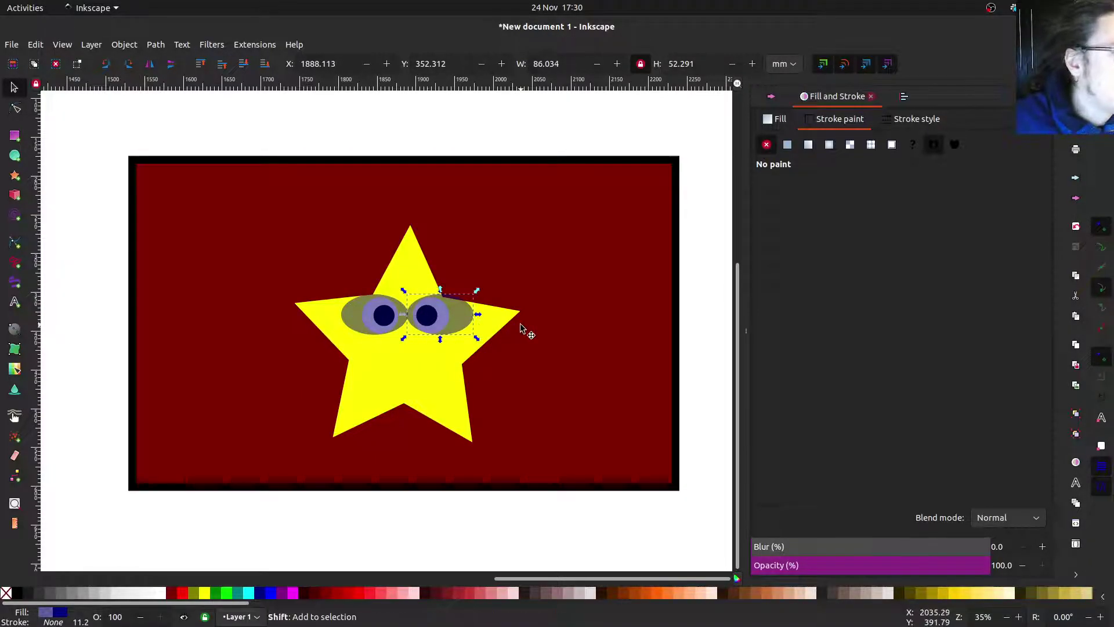
{"action": "key", "text": "Tab"}
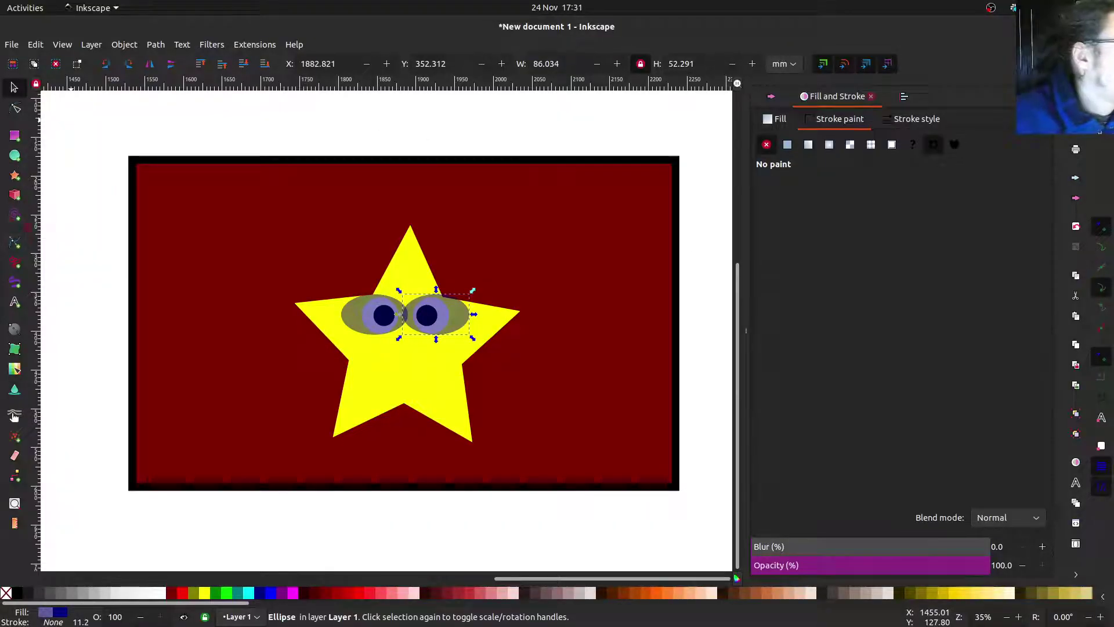
- Draw a large 430.074 × 176.217 mm oval over the star's top half, with black fill and black stroke
{"action": "key", "text": "e"}
{"action": "left_click_drag", "start_coordinate": [256, 229], "coordinate": [582, 357]}
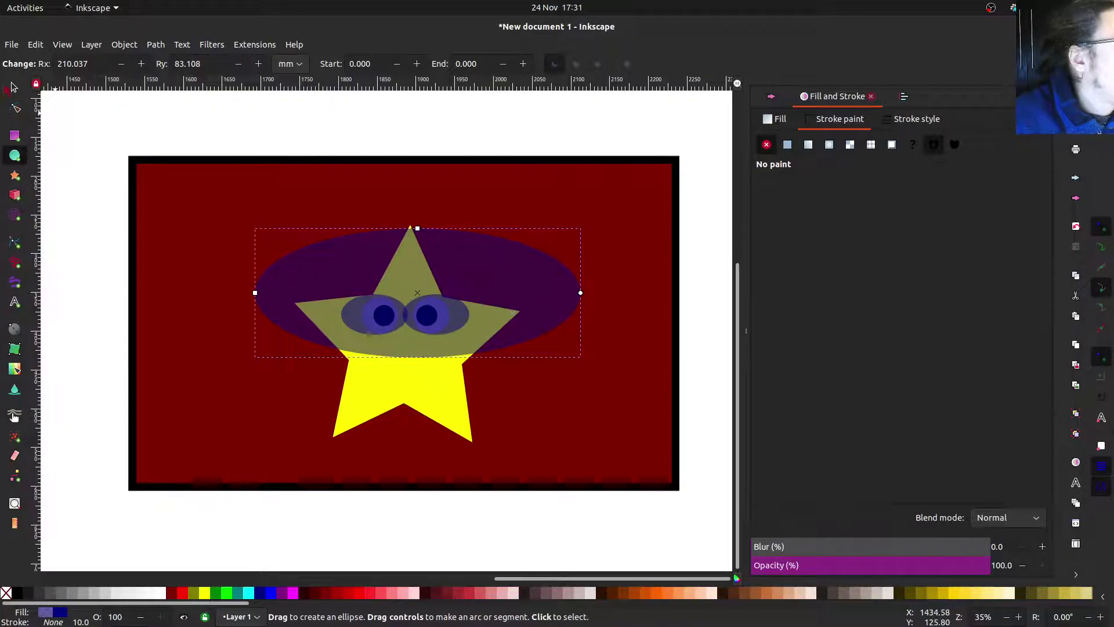
{"action": "key", "text": "s"}
{"action": "mouse_move", "coordinate": [265, 280]}
{"action": "left_mouse_down"}
{"action": "mouse_move", "coordinate": [271, 268]}
{"action": "mouse_move", "coordinate": [267, 341]}
{"action": "mouse_move", "coordinate": [268, 263]}
{"action": "left_mouse_up"}
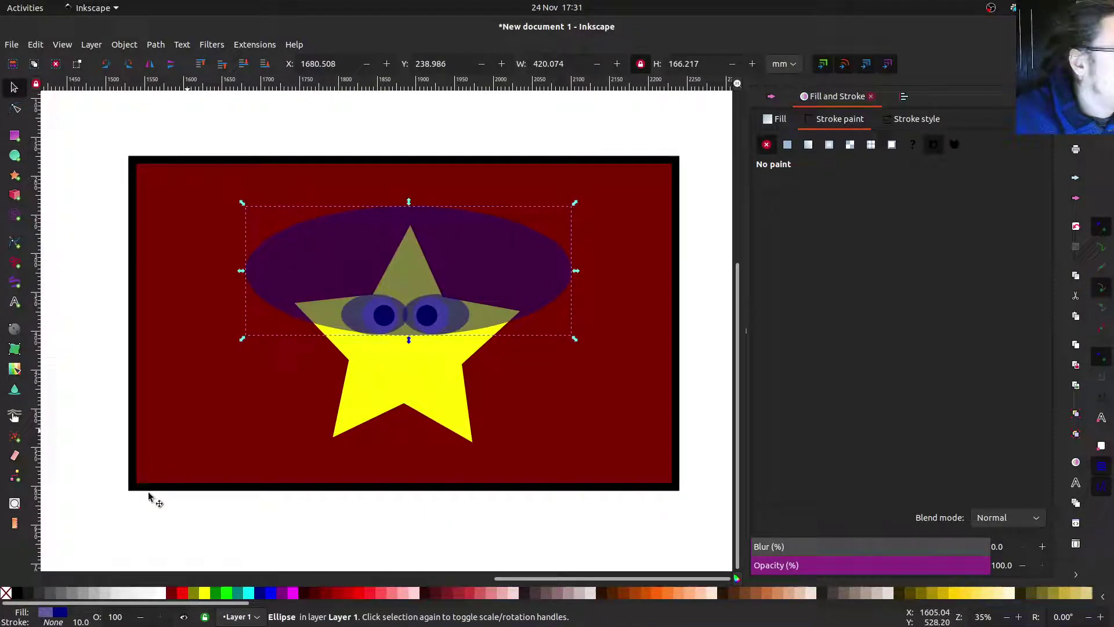
{"action": "left_click", "coordinate": [16, 593], "text": "shift"}
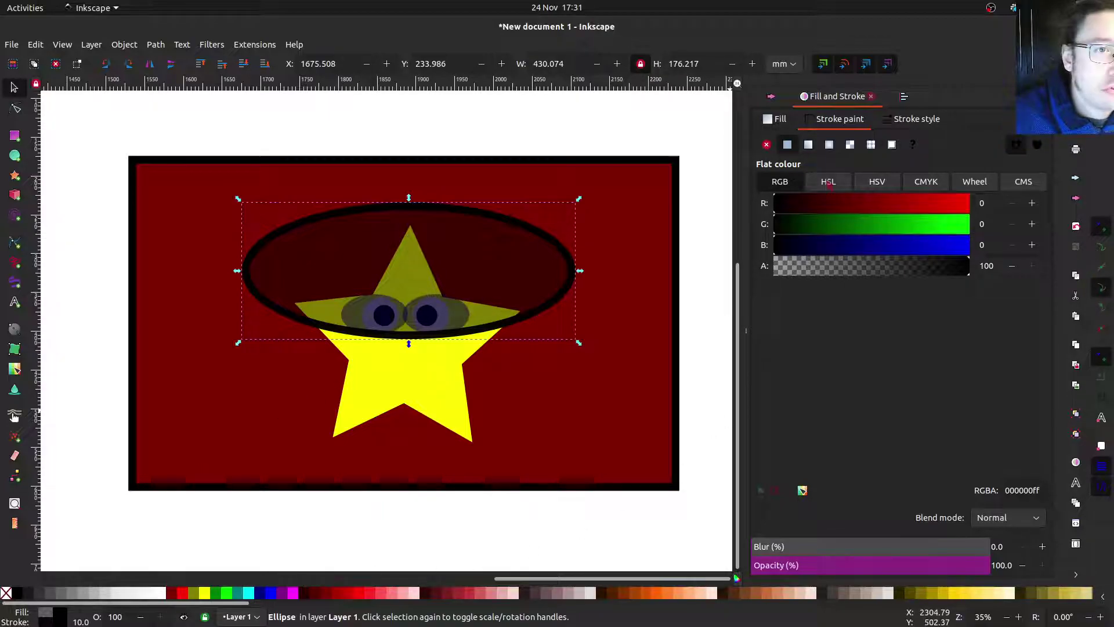
{"action": "left_click", "coordinate": [776, 118]}
{"action": "left_click", "coordinate": [787, 144]}
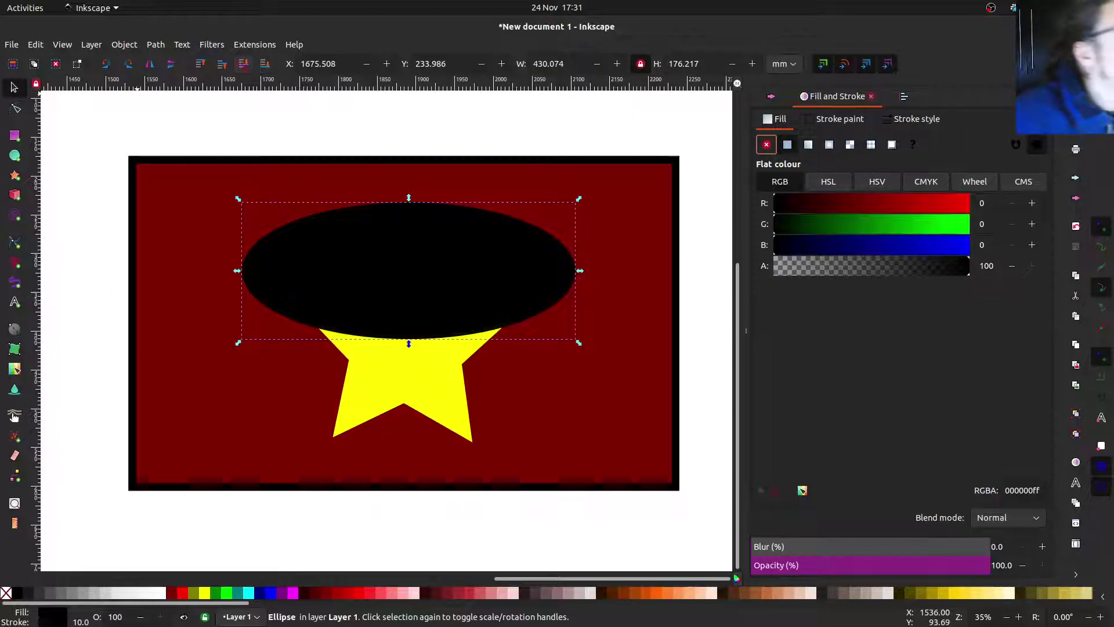
- Lower the black oval to the bottom, then raise it one step to sit just above the flag
{"action": "left_click", "coordinate": [244, 71]}
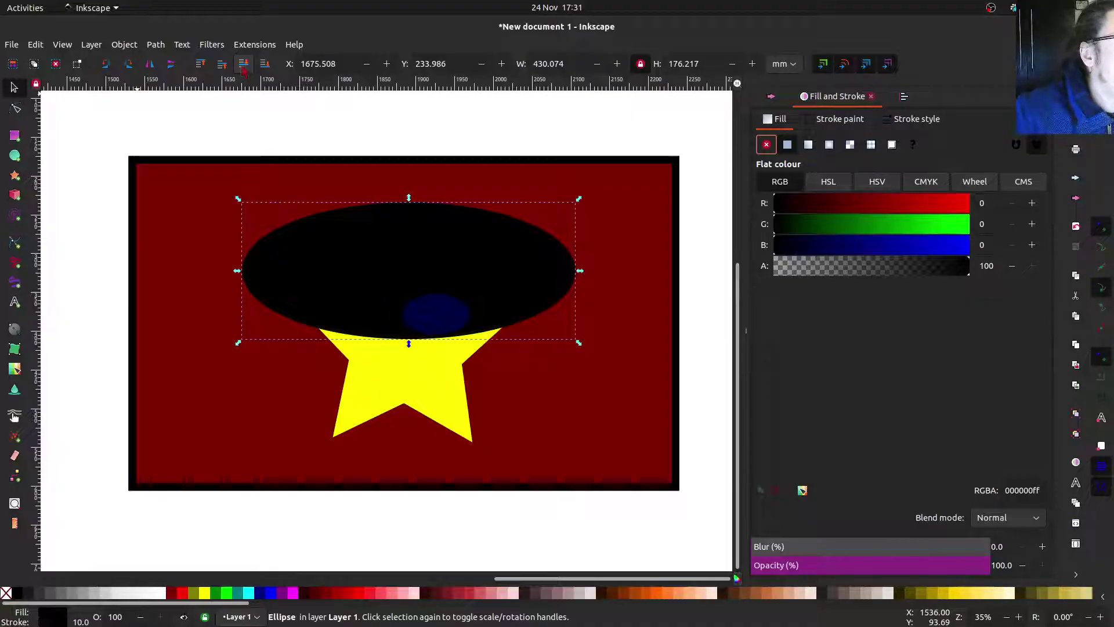
{"action": "left_click", "coordinate": [244, 70]}
{"action": "left_click", "coordinate": [245, 71]}
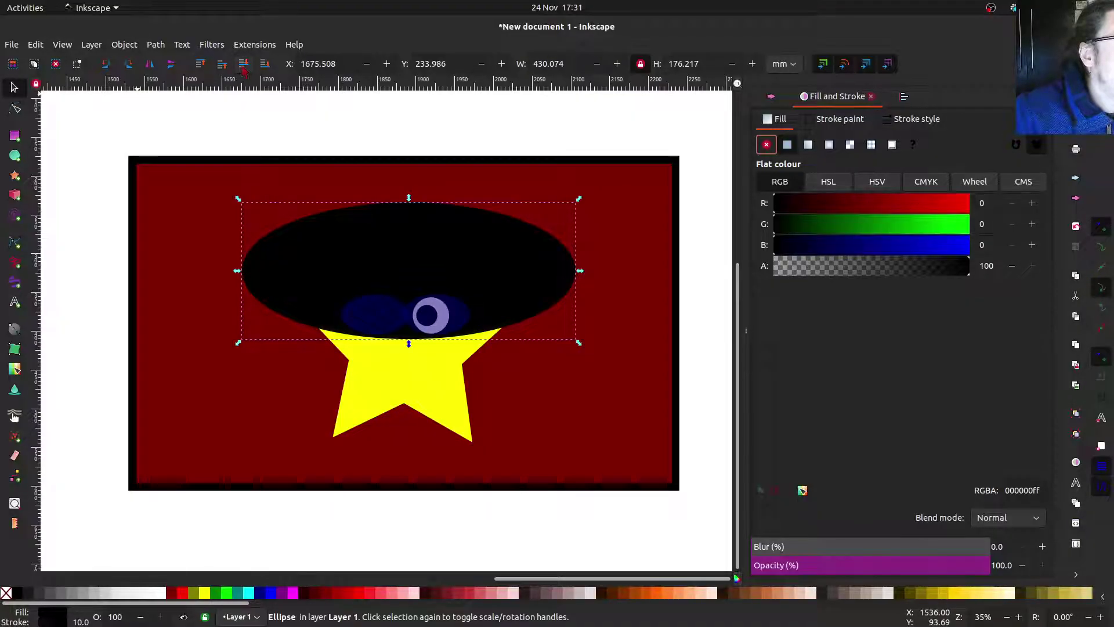
{"action": "left_click", "coordinate": [244, 70]}
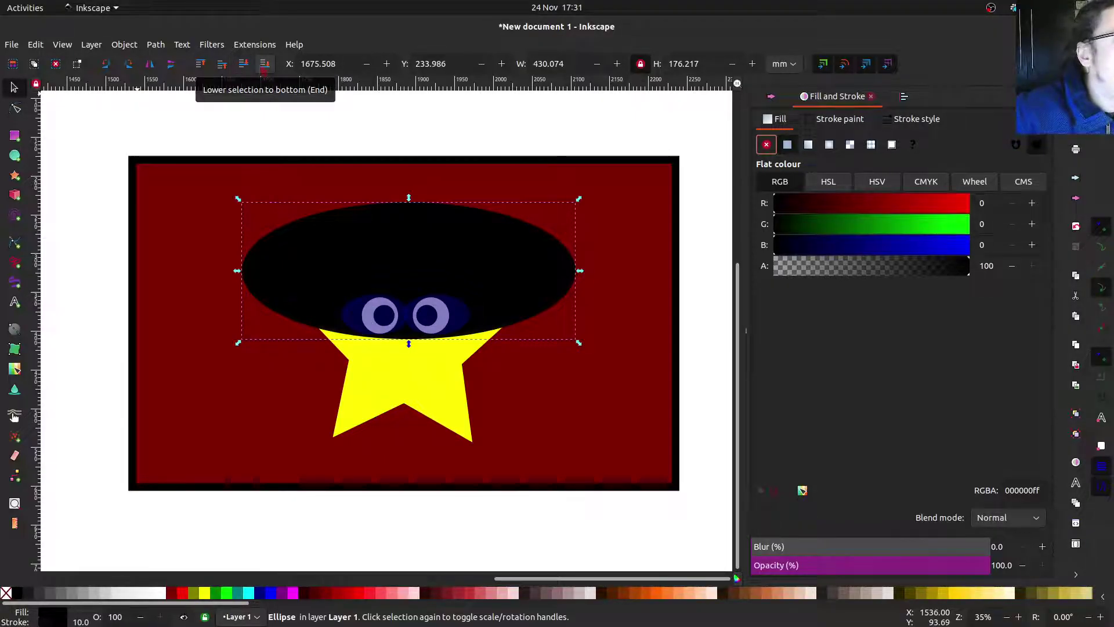
{"action": "left_click", "coordinate": [264, 65]}
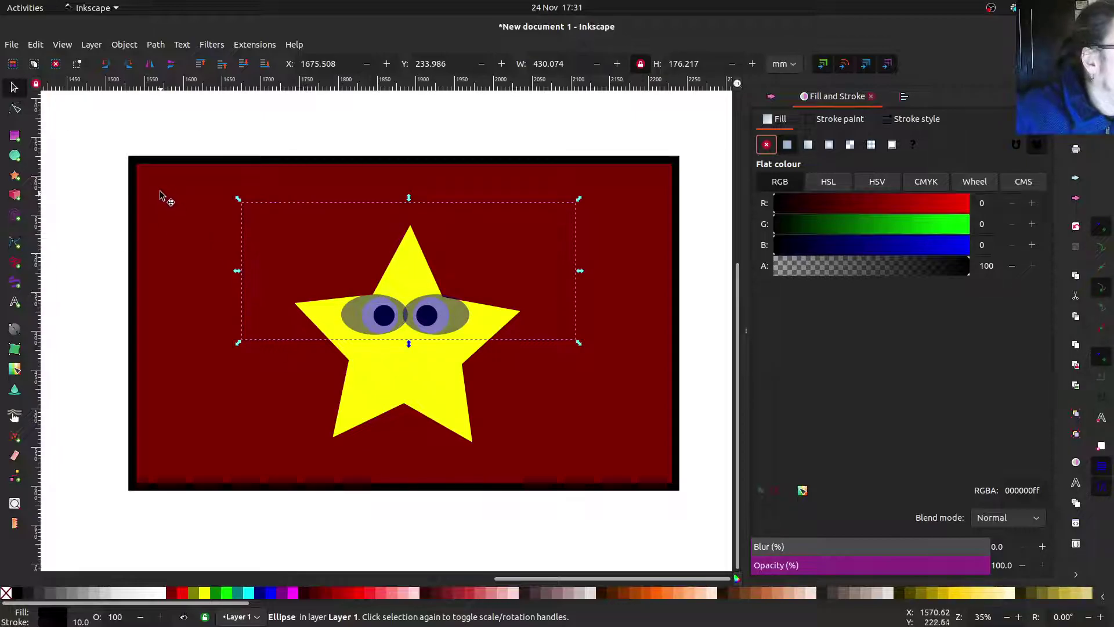
{"action": "left_click", "coordinate": [221, 66]}
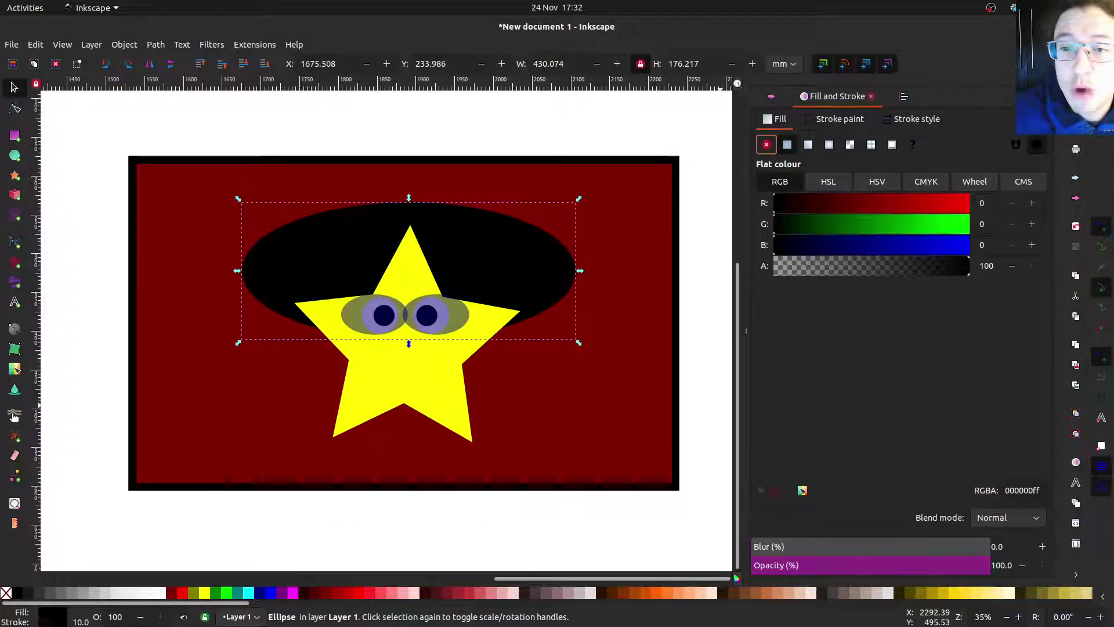
- Give the yellow star a red outline and shift the black hair oval slightly left and down
{"action": "left_click", "coordinate": [366, 386]}
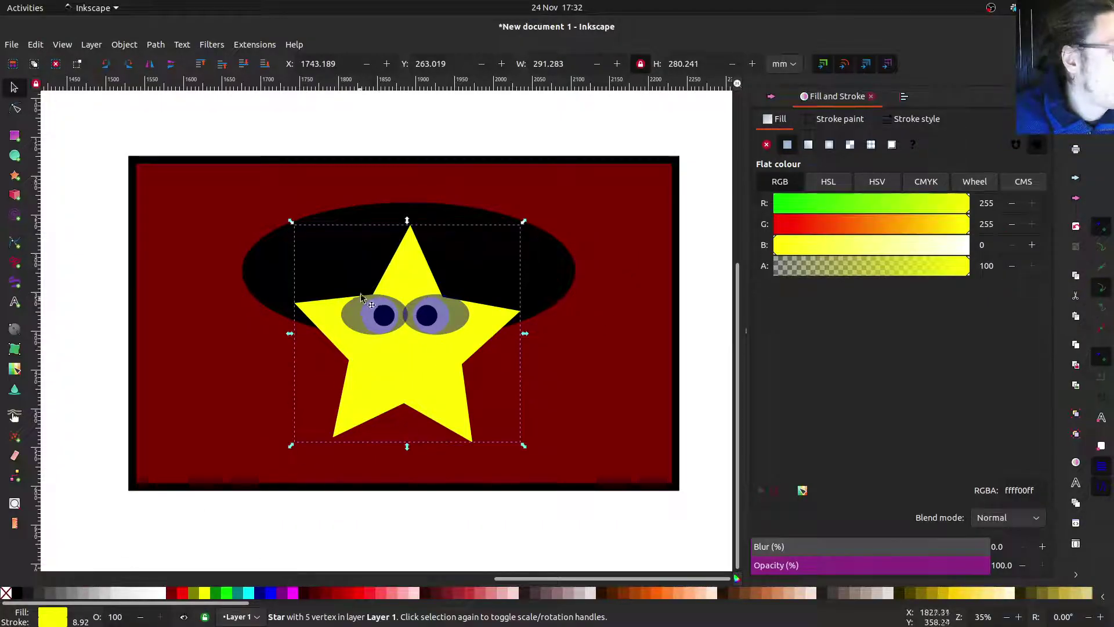
{"action": "left_click", "coordinate": [172, 592], "text": "shift"}
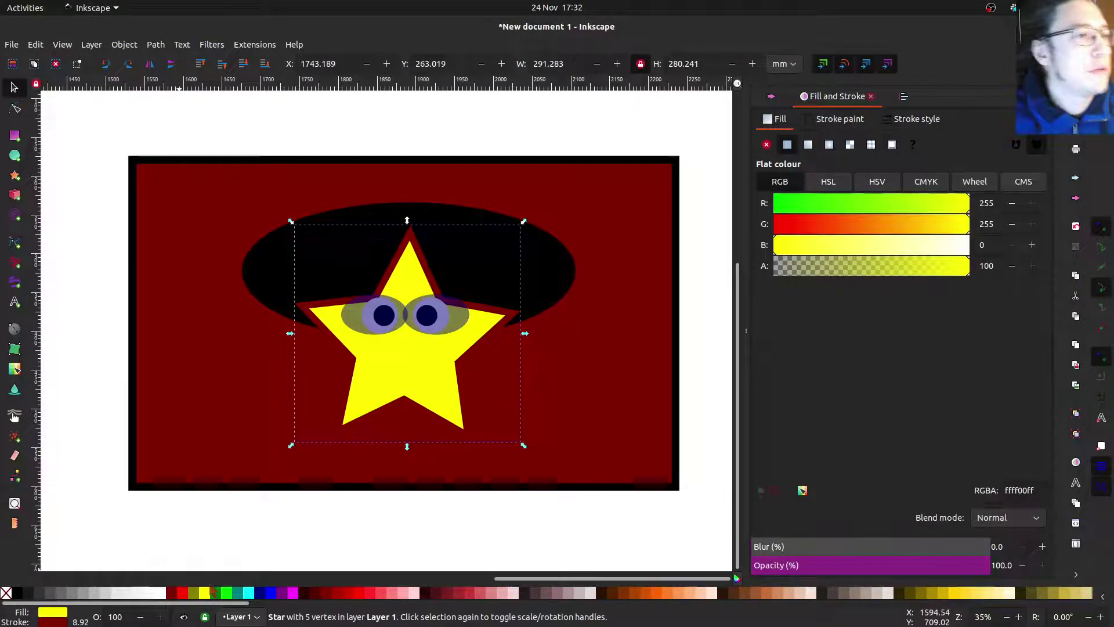
{"action": "left_click", "coordinate": [492, 274]}
{"action": "mouse_move", "coordinate": [491, 274]}
{"action": "left_mouse_down"}
{"action": "mouse_move", "coordinate": [487, 287]}
{"action": "mouse_move", "coordinate": [504, 290]}
{"action": "mouse_move", "coordinate": [487, 290]}
{"action": "left_mouse_up"}
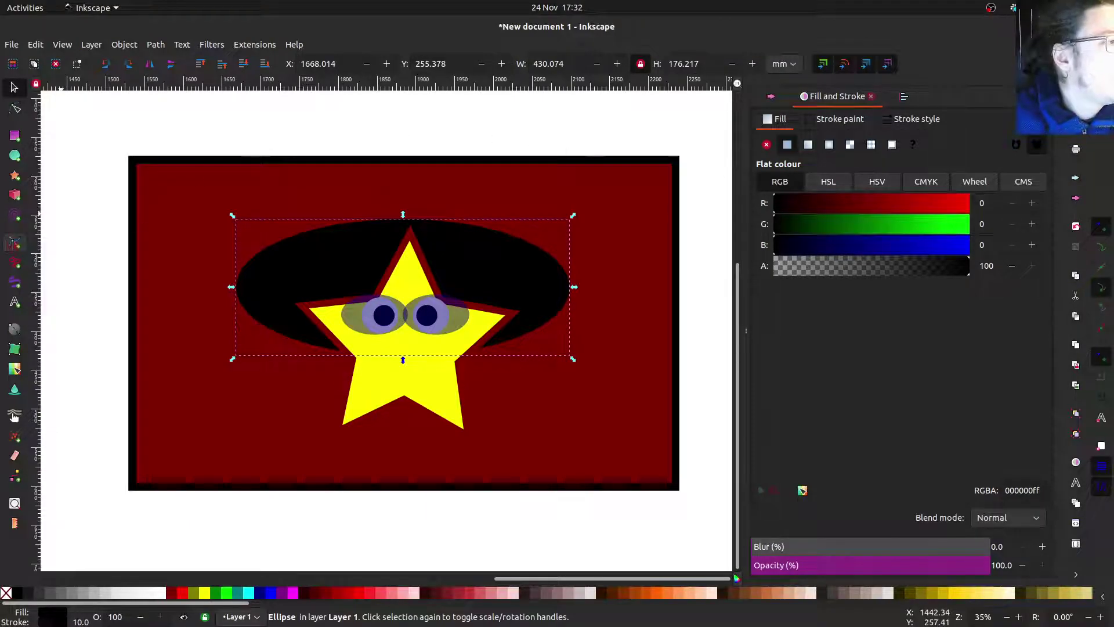
{"action": "left_click", "coordinate": [15, 245]}
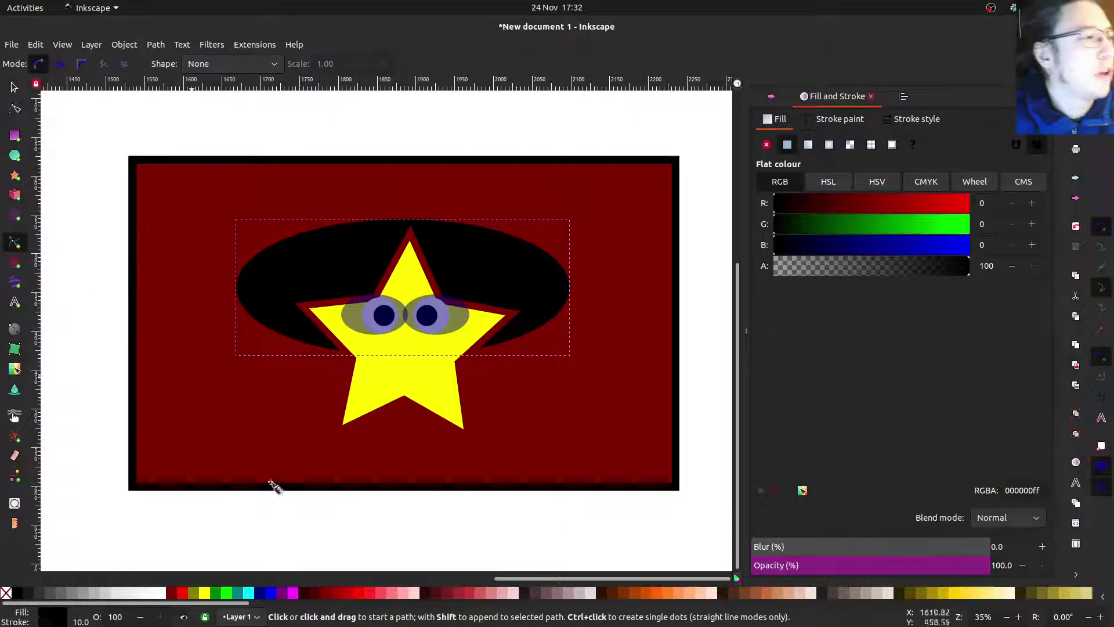
{"action": "left_click", "coordinate": [222, 453]}
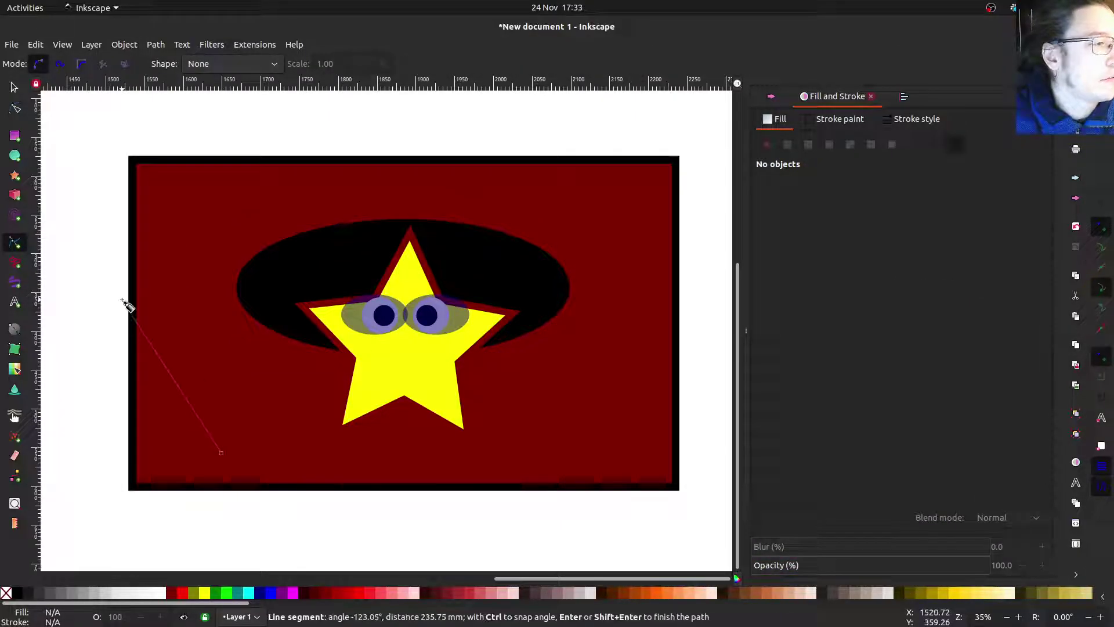
{"action": "left_click", "coordinate": [150, 314]}
{"action": "left_click", "coordinate": [267, 233]}
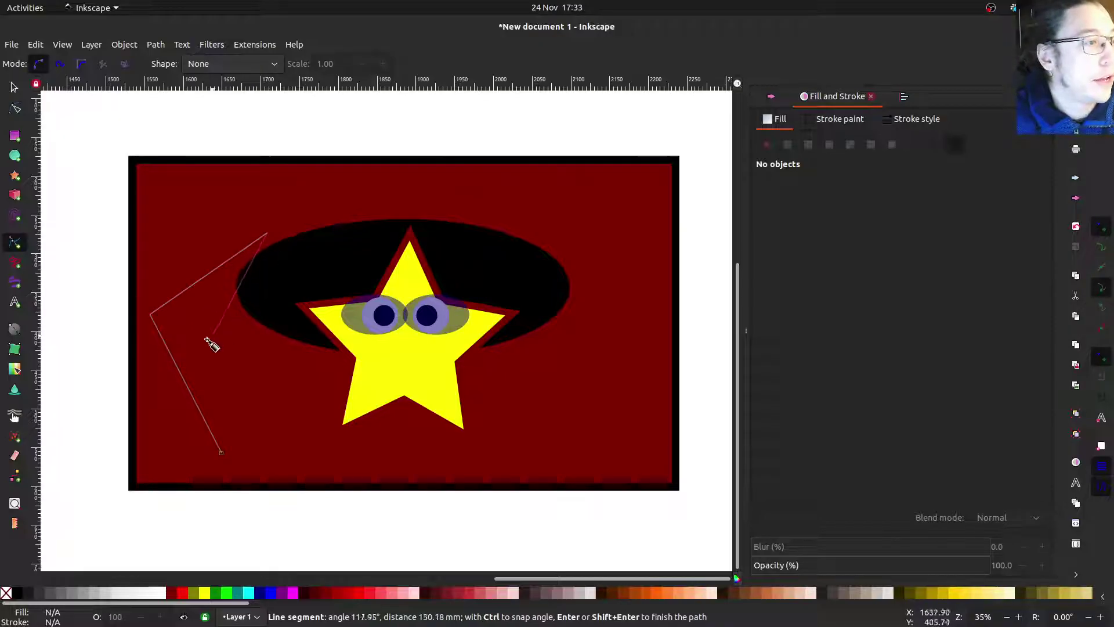
{"action": "left_click", "coordinate": [186, 366]}
{"action": "left_click", "coordinate": [147, 463]}
{"action": "left_click", "coordinate": [274, 426]}
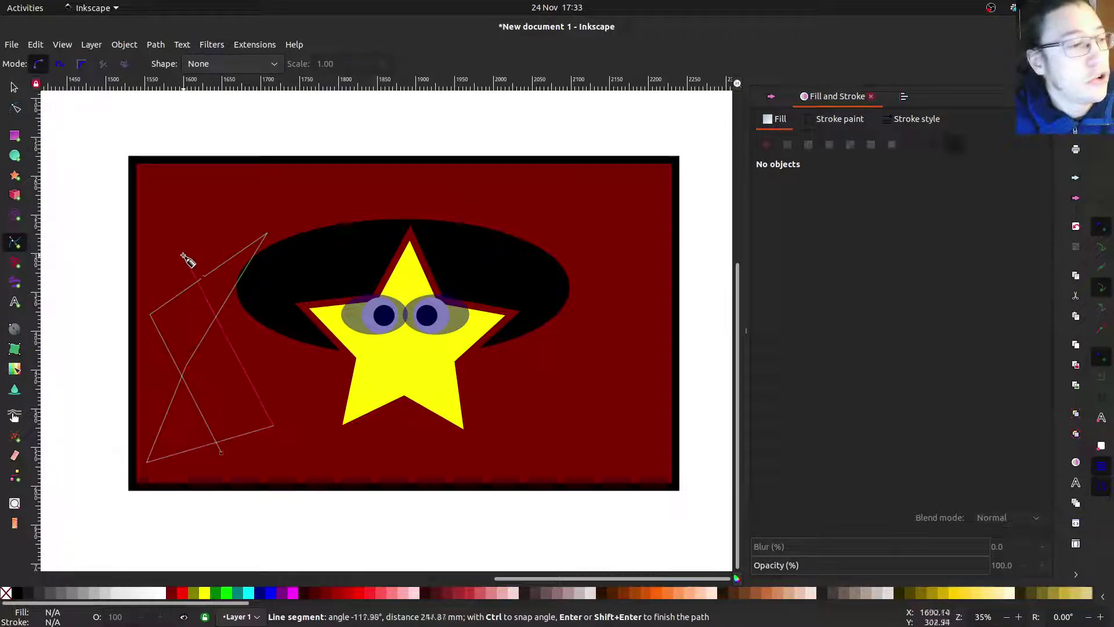
{"action": "left_click", "coordinate": [181, 253]}
{"action": "left_click", "coordinate": [259, 209]}
{"action": "left_click", "coordinate": [303, 238]}
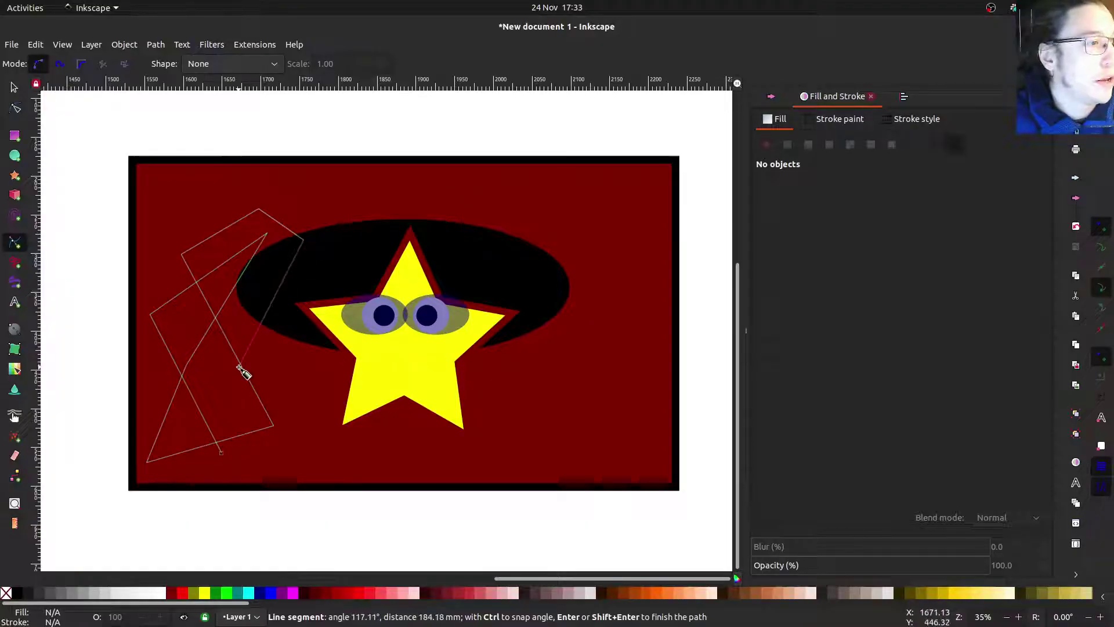
{"action": "key", "text": "Return"}
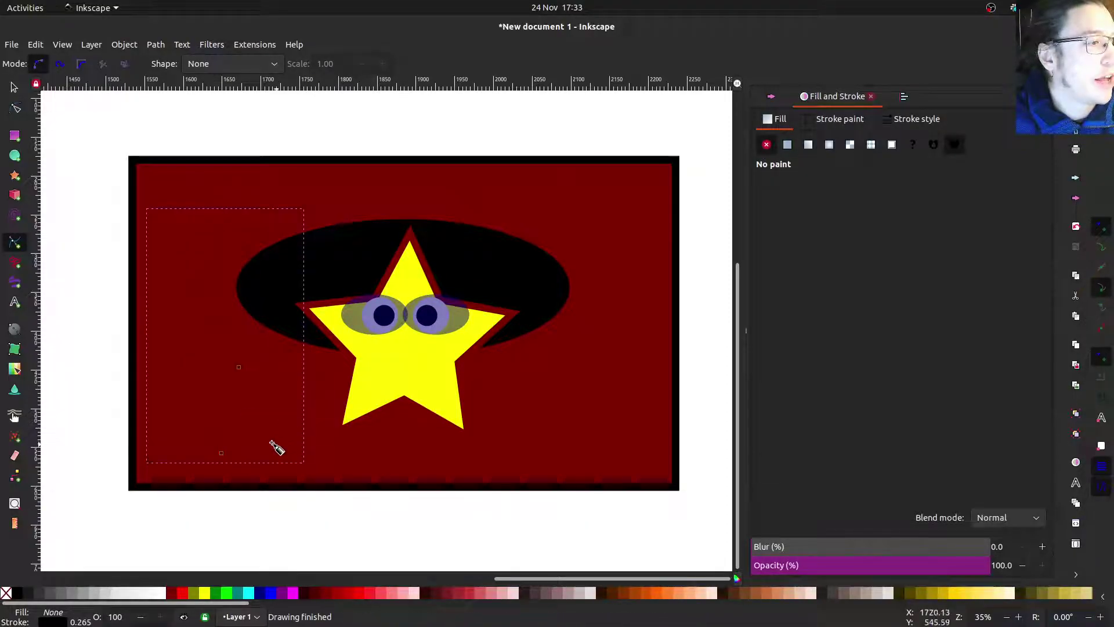
{"action": "left_click", "coordinate": [944, 123]}
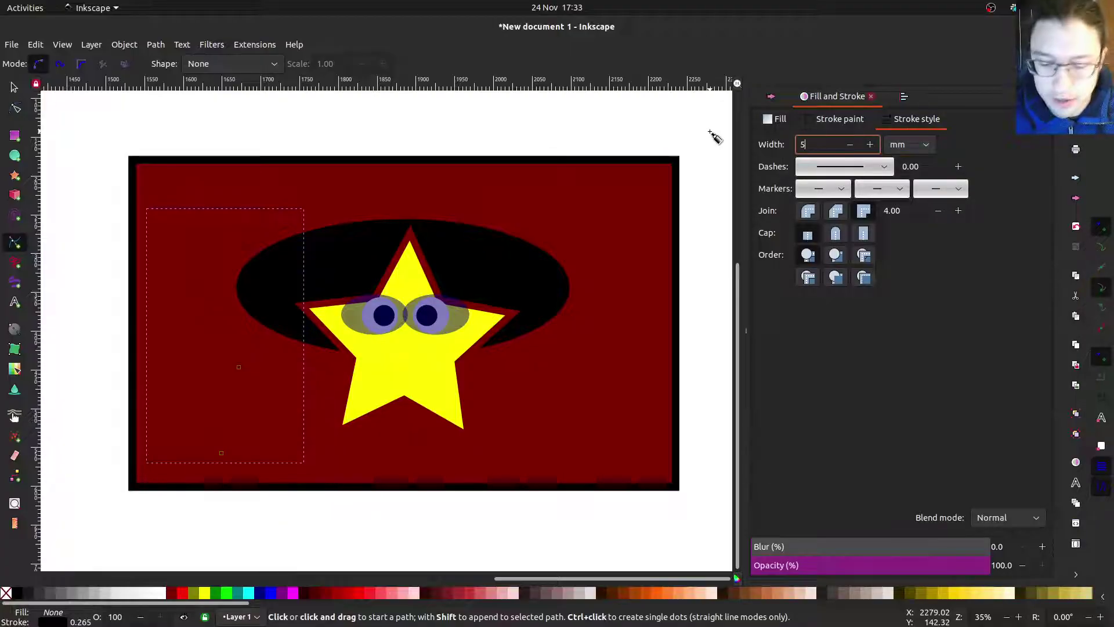
{"action": "key", "text": "Return"}
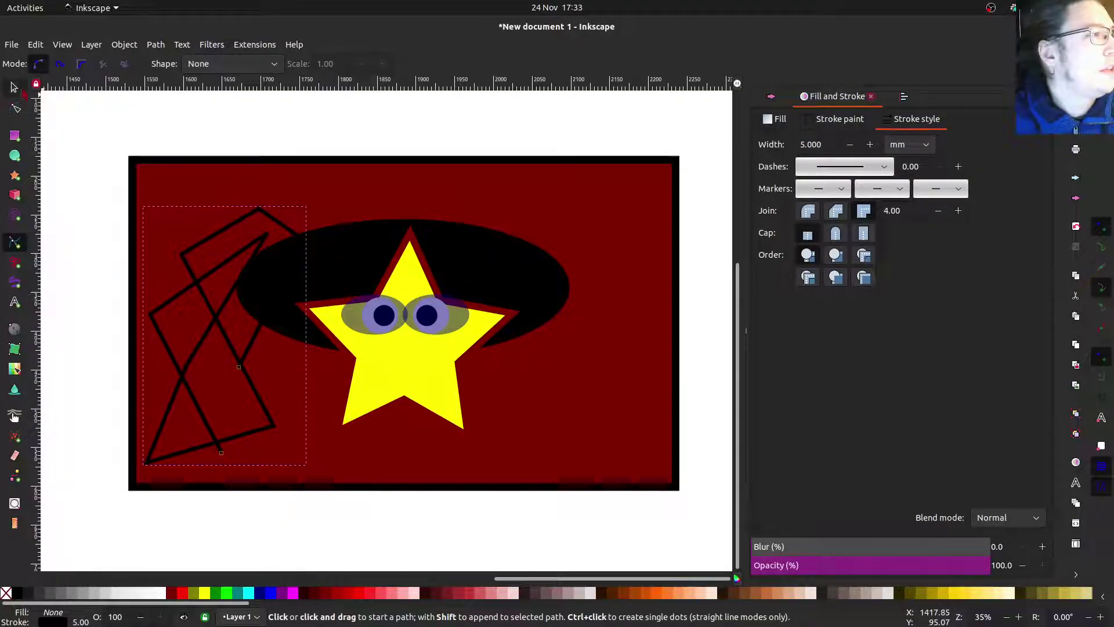
{"action": "key", "text": "s"}
{"action": "left_click_drag", "start_coordinate": [195, 284], "coordinate": [124, 276]}
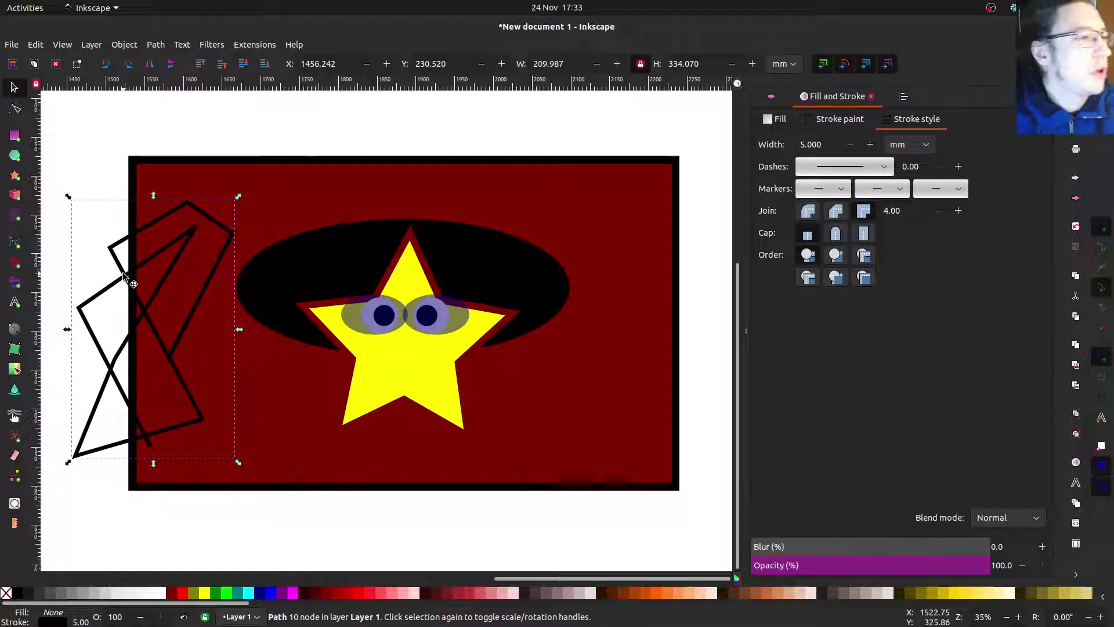
{"action": "key", "text": "Delete"}
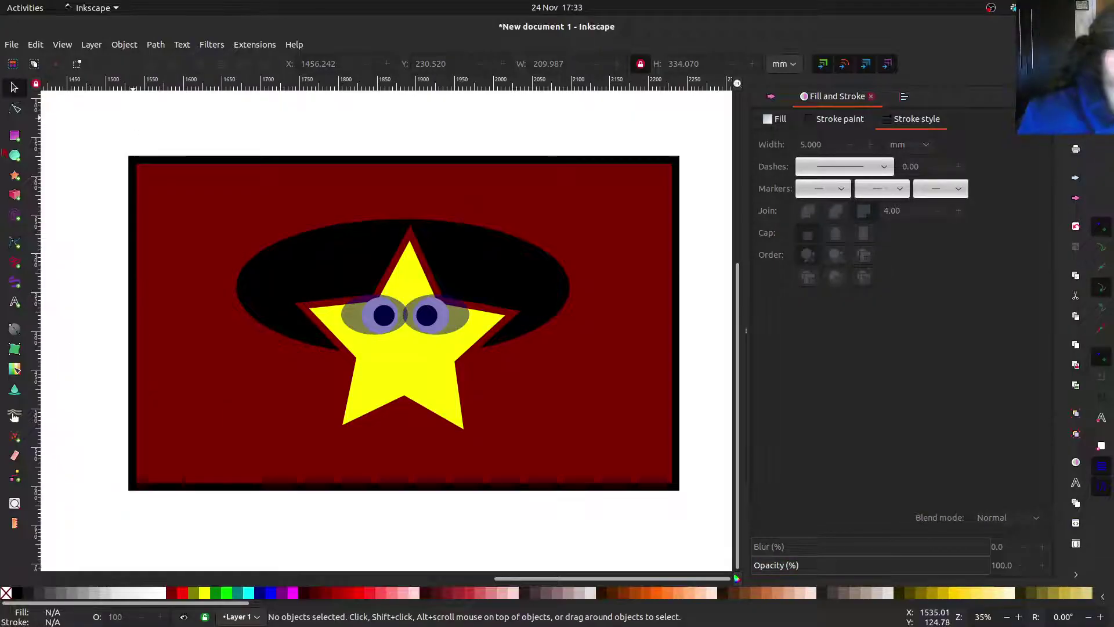
{"action": "left_click", "coordinate": [14, 243]}
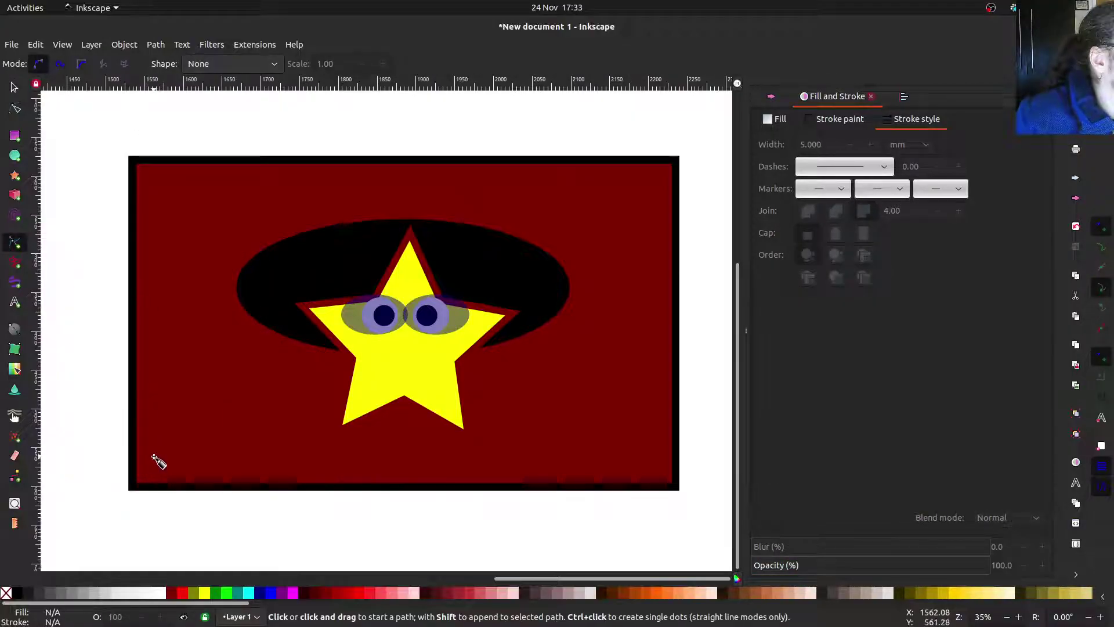
{"action": "left_click_drag", "start_coordinate": [154, 455], "coordinate": [158, 366]}
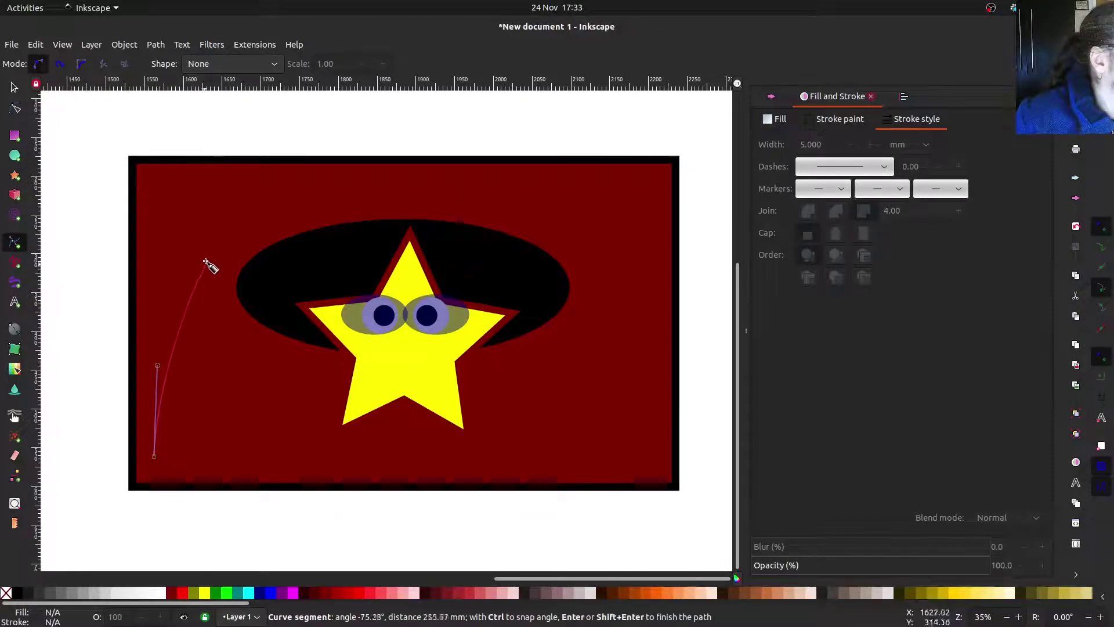
{"action": "left_click_drag", "start_coordinate": [208, 233], "coordinate": [252, 214]}
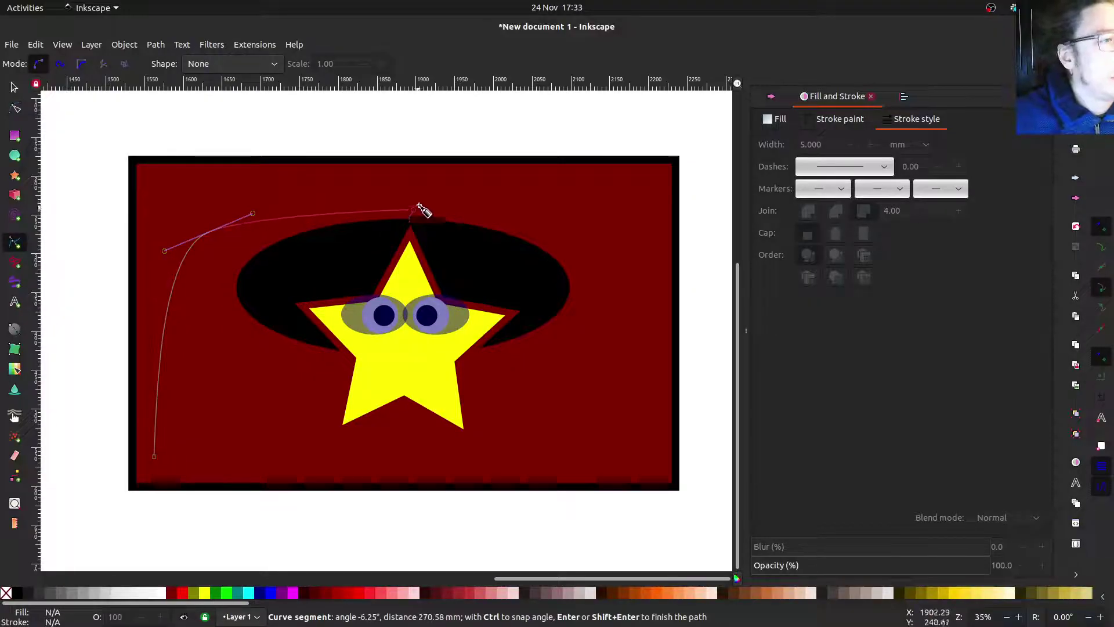
{"action": "left_click_drag", "start_coordinate": [421, 207], "coordinate": [441, 299]}
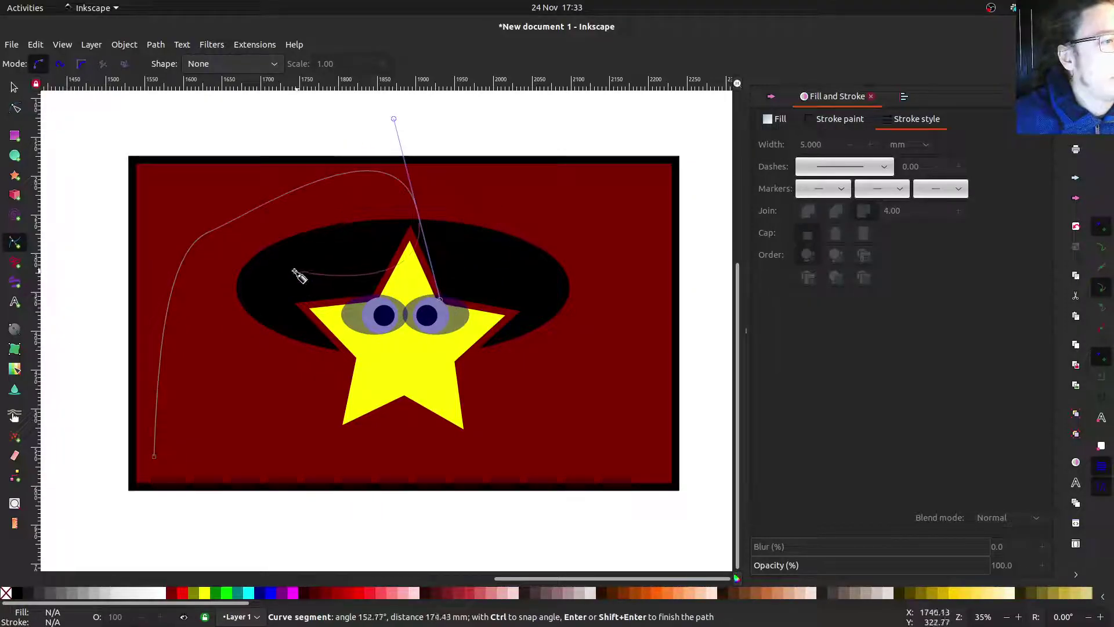
{"action": "left_click_drag", "start_coordinate": [296, 273], "coordinate": [360, 290]}
{"action": "left_click_drag", "start_coordinate": [528, 203], "coordinate": [525, 287]}
{"action": "left_click_drag", "start_coordinate": [346, 333], "coordinate": [471, 371]}
{"action": "mouse_move", "coordinate": [546, 270]}
{"action": "left_mouse_down"}
{"action": "mouse_move", "coordinate": [590, 249]}
{"action": "mouse_move", "coordinate": [585, 108]}
{"action": "left_mouse_up"}
{"action": "key", "text": "Return"}
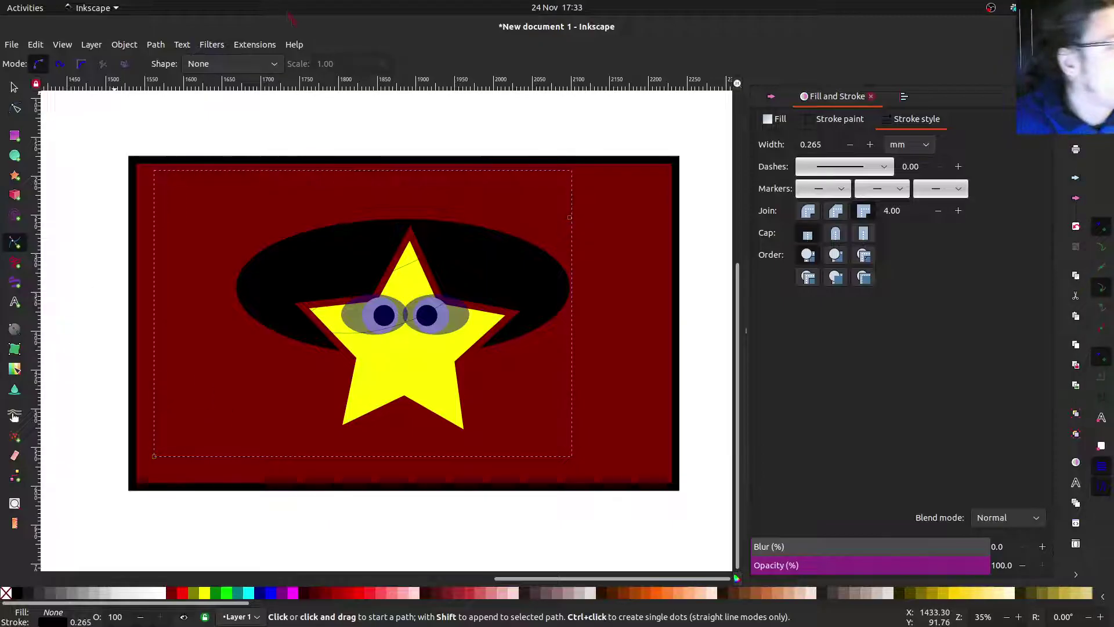
{"action": "key", "text": "s"}
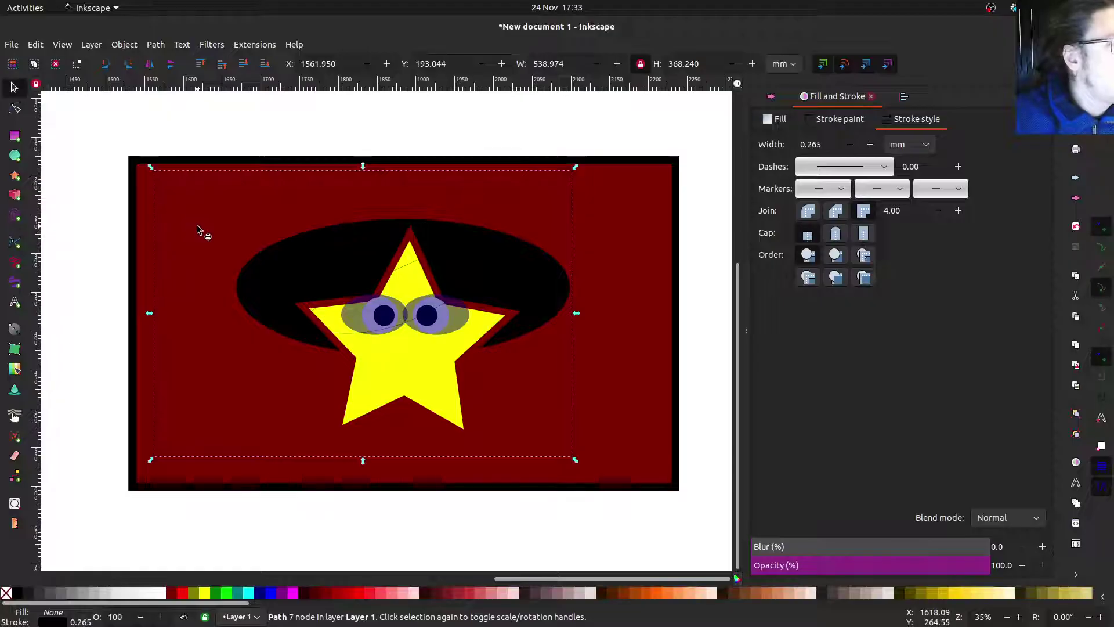
{"action": "key", "text": "Escape"}
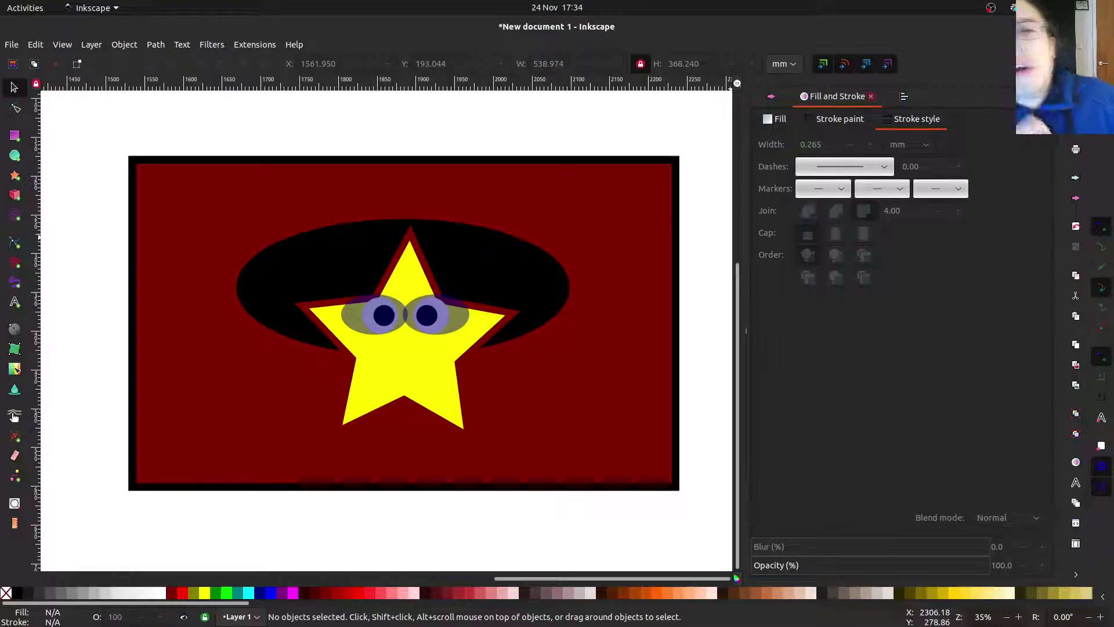
{"action": "left_click_drag", "start_coordinate": [505, 480], "coordinate": [375, 398]}
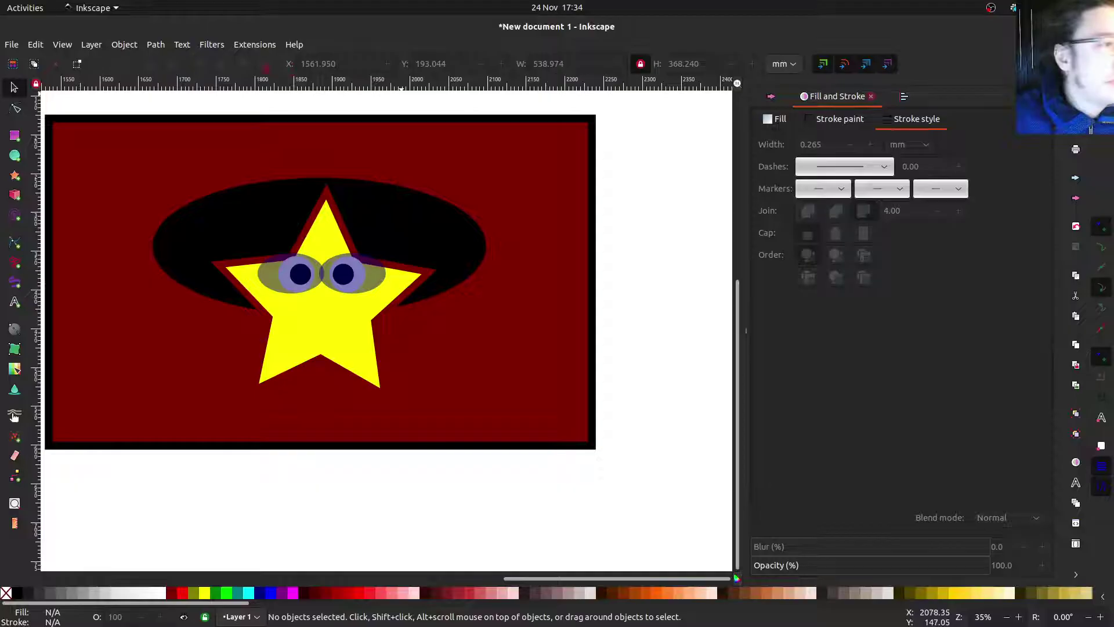
{"action": "left_click", "coordinate": [15, 243]}
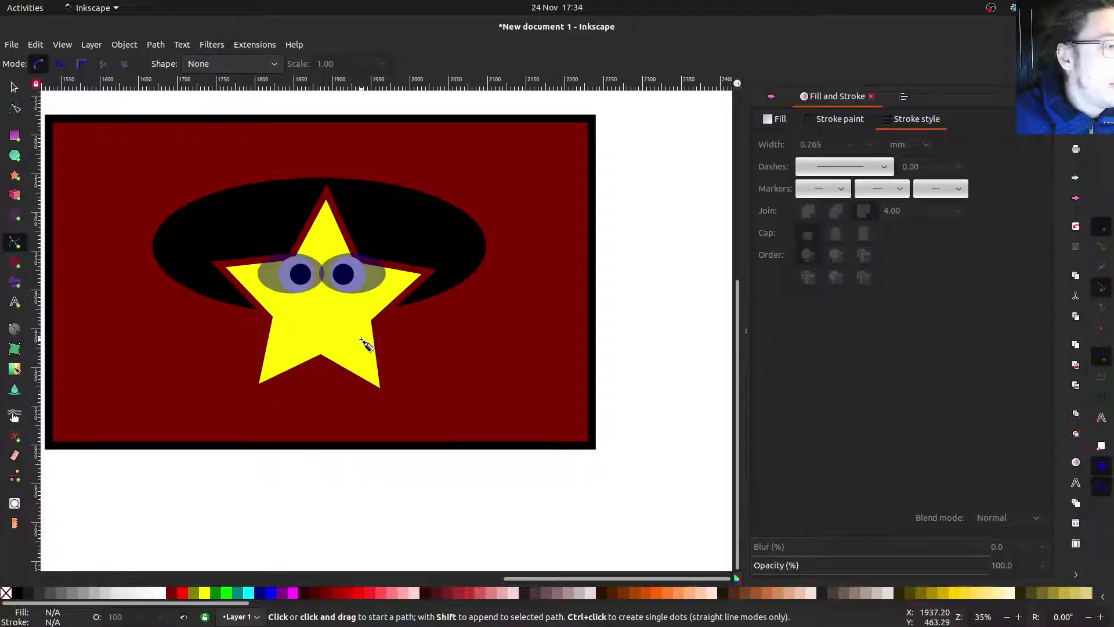
- Draw a wavy curve from the star's lower right to just past the flag's right edge
{"action": "left_click_drag", "start_coordinate": [362, 338], "coordinate": [390, 332]}
{"action": "left_click_drag", "start_coordinate": [554, 277], "coordinate": [546, 313]}
{"action": "mouse_move", "coordinate": [608, 282]}
{"action": "left_mouse_down"}
{"action": "mouse_move", "coordinate": [642, 249]}
{"action": "mouse_move", "coordinate": [660, 276]}
{"action": "mouse_move", "coordinate": [661, 267]}
{"action": "left_mouse_up"}
{"action": "key", "text": "Return"}
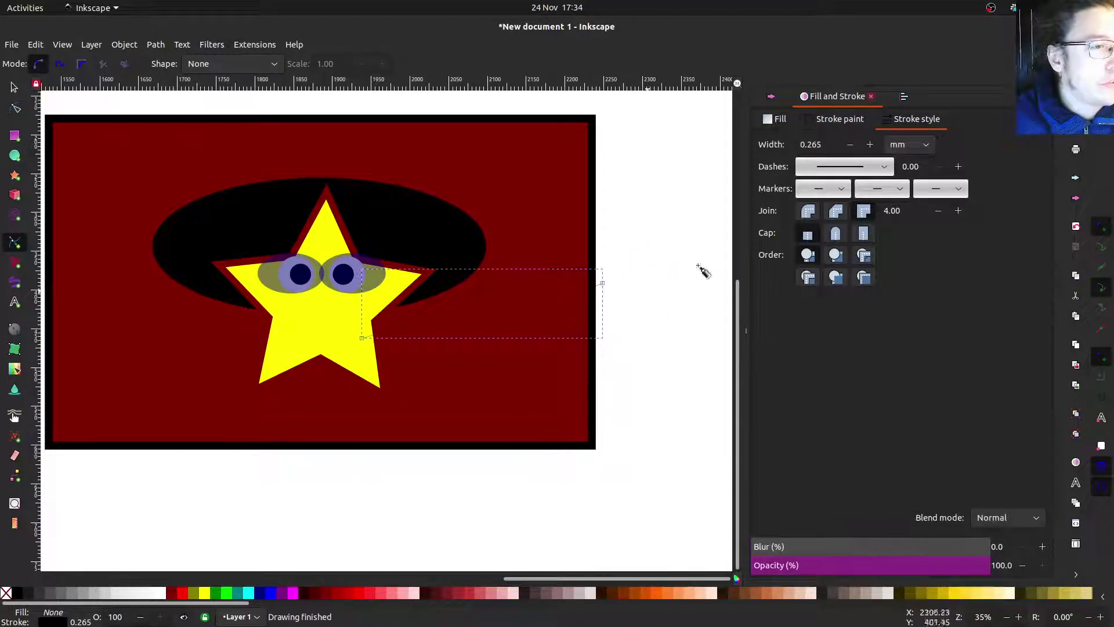
- Set the curve's stroke width to 3 mm and add an arrowhead start marker
{"action": "left_click", "coordinate": [816, 144]}
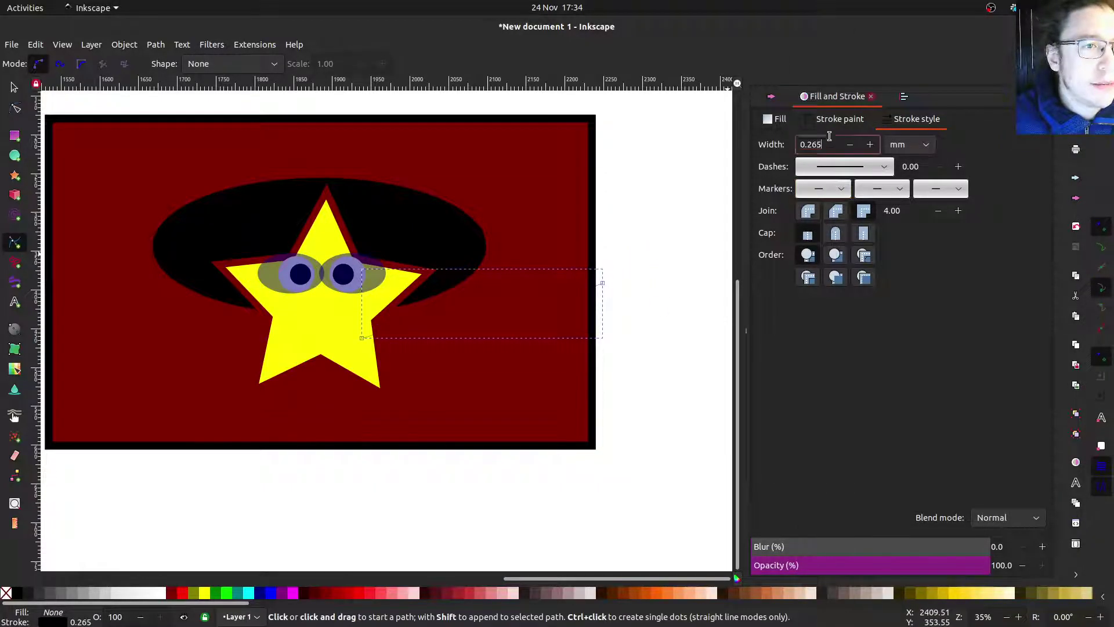
{"action": "type", "text": "3"}
{"action": "key", "text": "Return"}
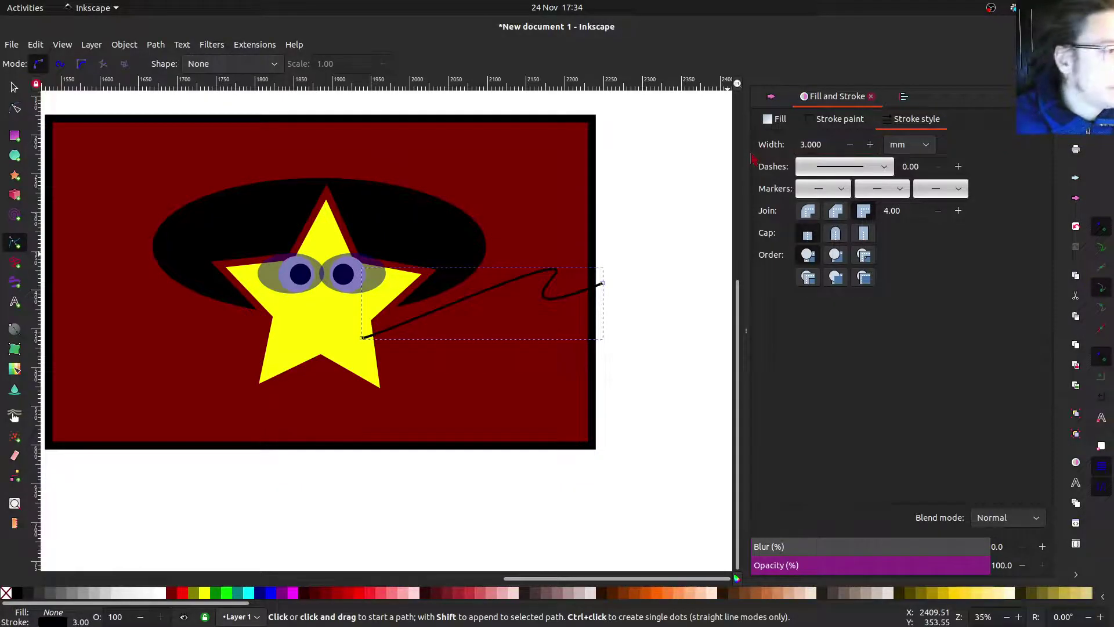
{"action": "left_click", "coordinate": [838, 190]}
{"action": "left_click", "coordinate": [833, 233]}
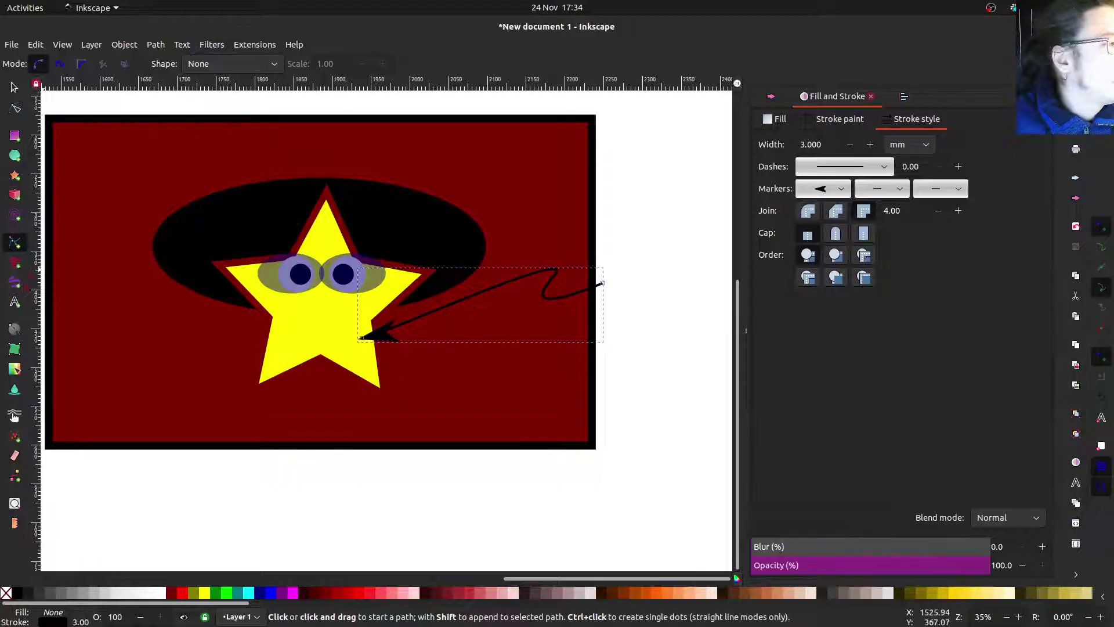
- Place a text insertion point beside the arrow with the Text tool
{"action": "left_click", "coordinate": [15, 283]}
{"action": "left_click", "coordinate": [14, 301]}
{"action": "left_click", "coordinate": [624, 288]}
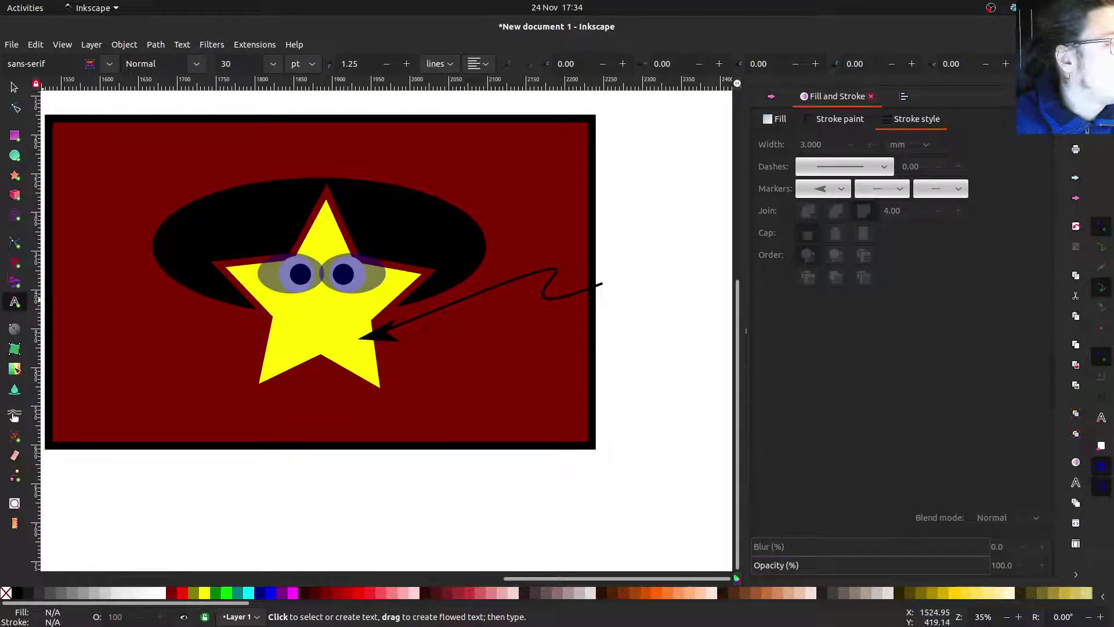
- Type the 'My star' label right of the arrow and set it in the Ubuntu font
{"action": "left_click", "coordinate": [639, 282]}
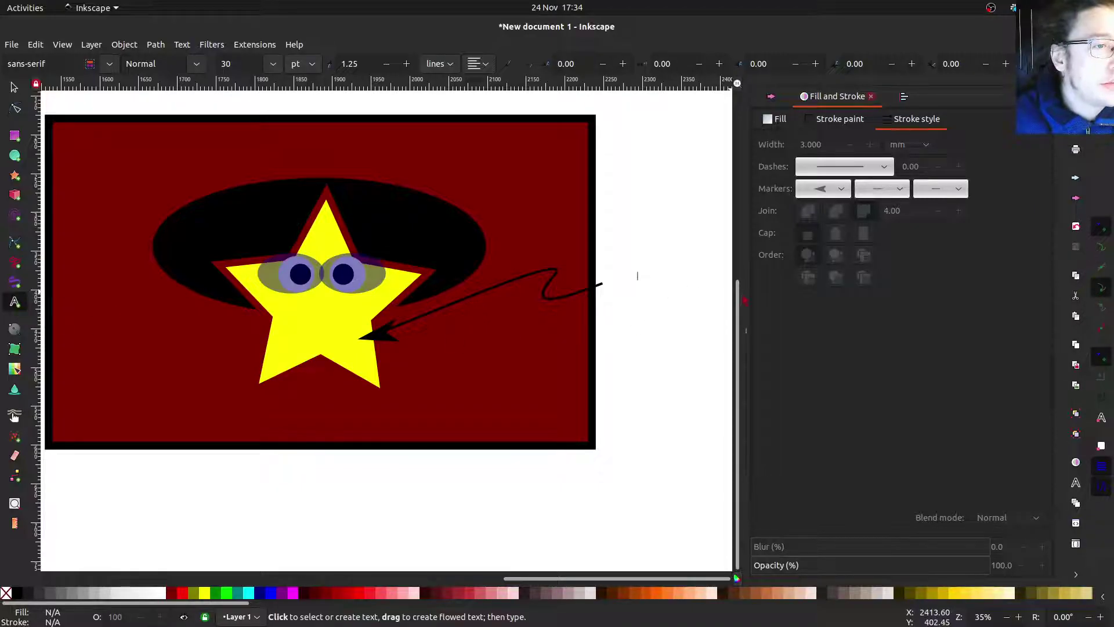
{"action": "type", "text": "My star"}
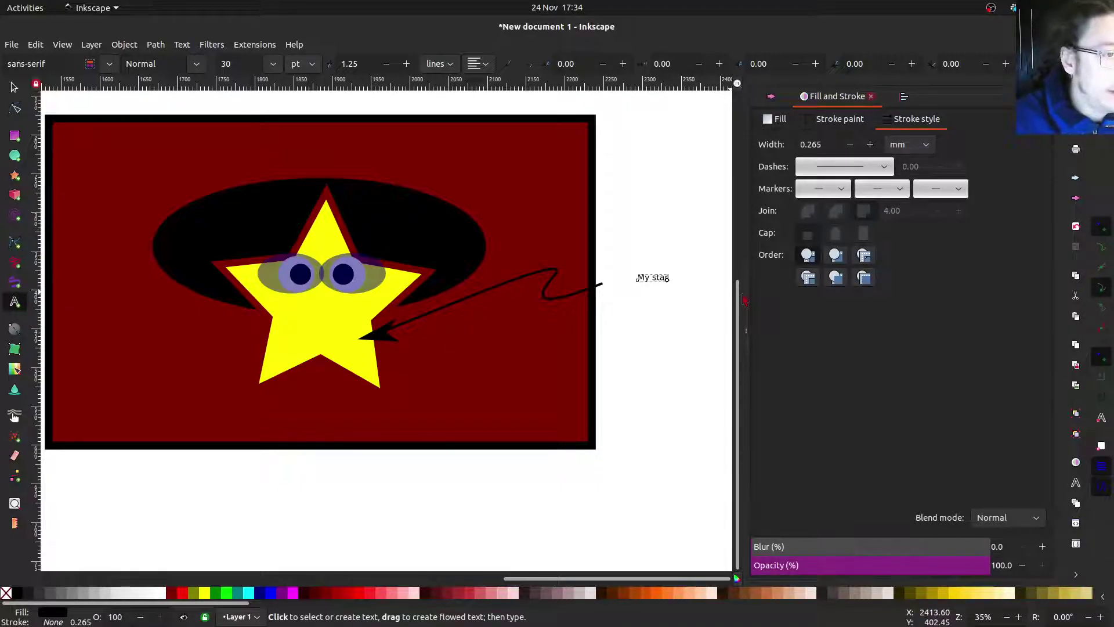
{"action": "key", "text": "ctrl+a"}
{"action": "triple_click", "coordinate": [42, 64]}
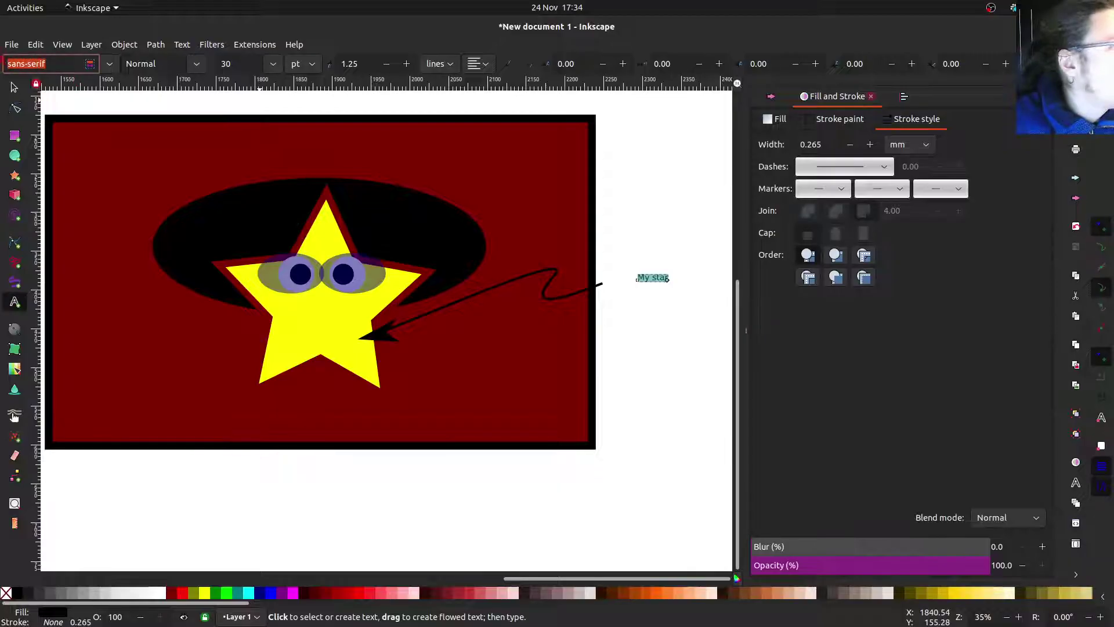
{"action": "type", "text": "Ubuntu"}
{"action": "key", "text": "Return"}
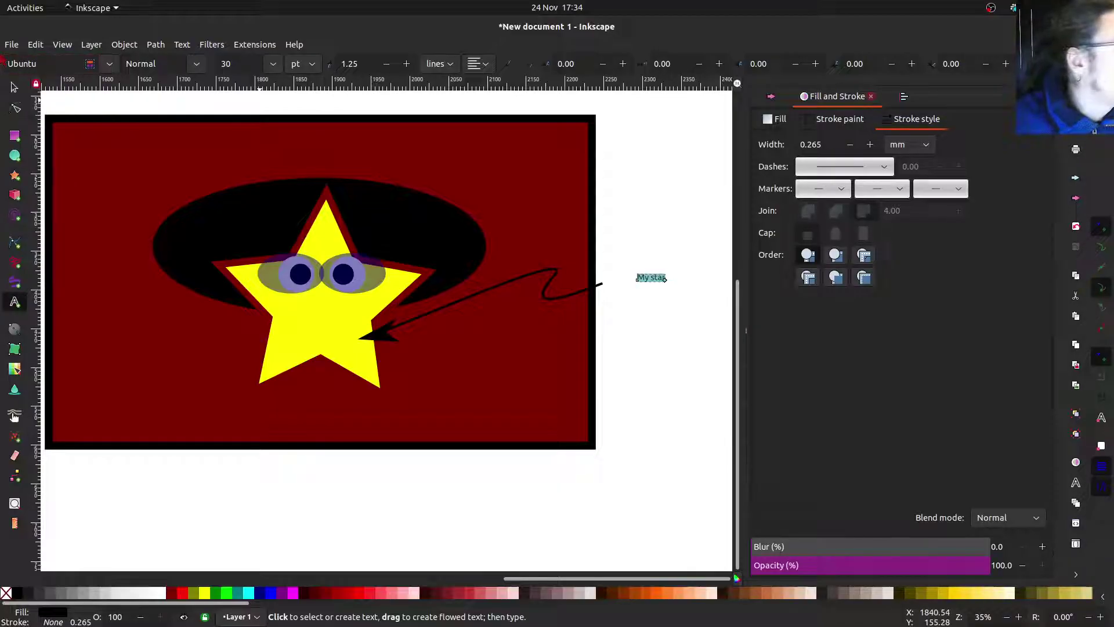
- Set the label's font size to 55, then change it to 75 pt
{"action": "key", "text": "Tab"}
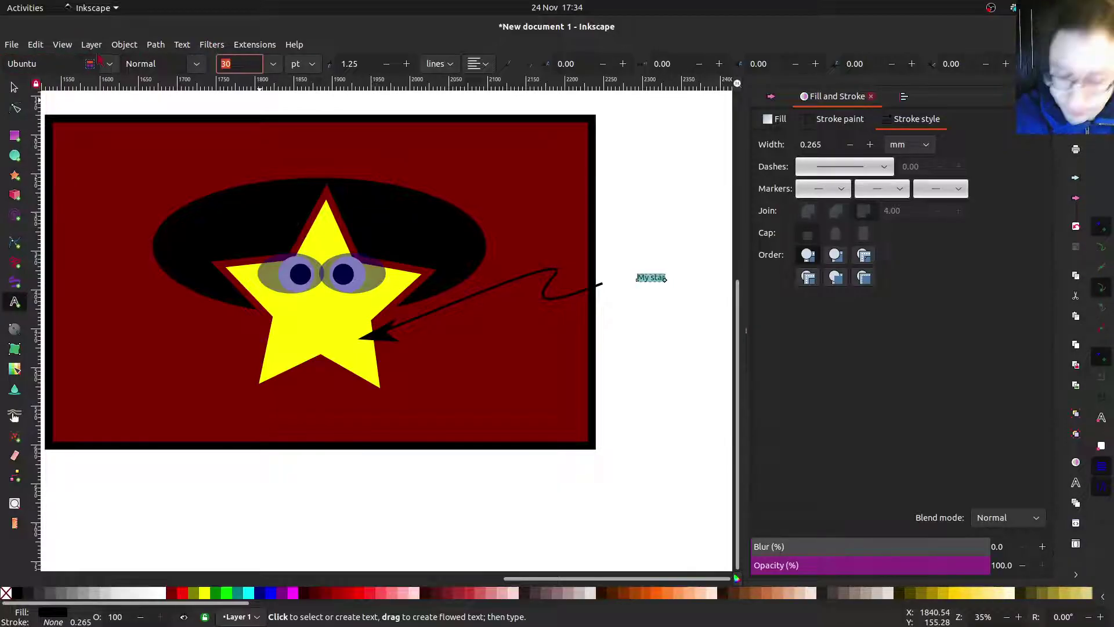
{"action": "type", "text": "55"}
{"action": "key", "text": "Return"}
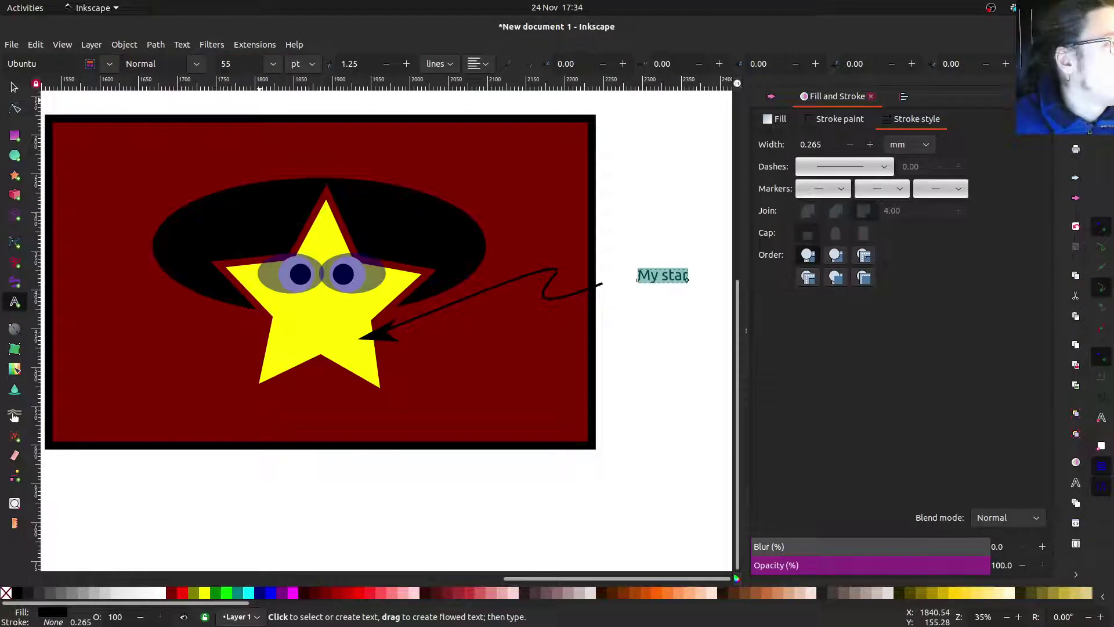
{"action": "double_click", "coordinate": [226, 64]}
{"action": "type", "text": "75"}
{"action": "key", "text": "Return"}
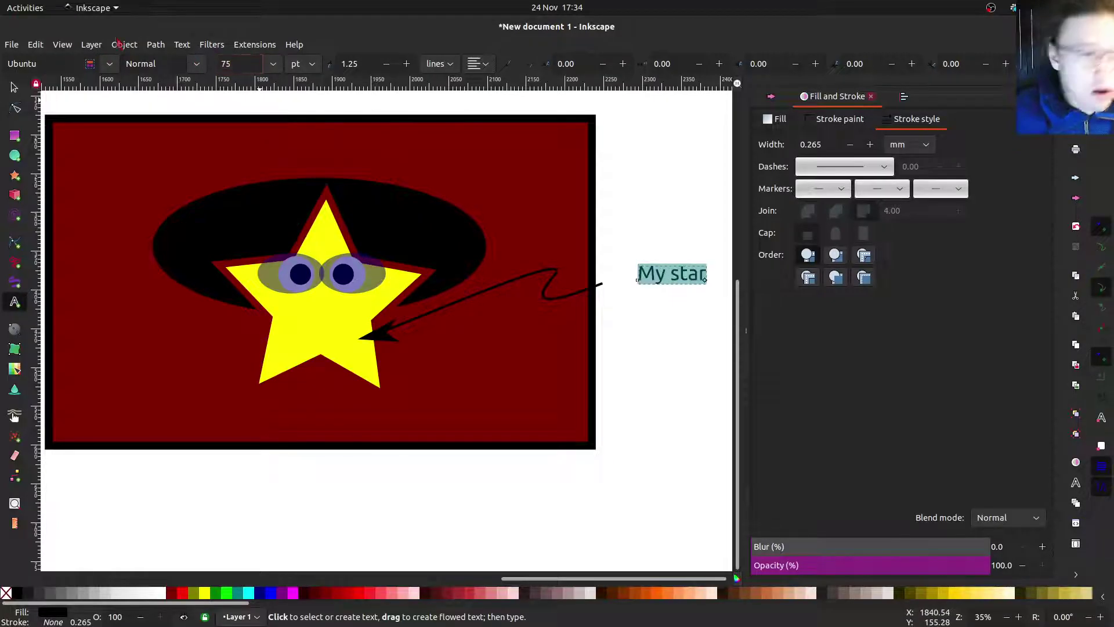
- Move the 'My star' label left and down to the arrow's tail and deselect it
{"action": "key", "text": "F1"}
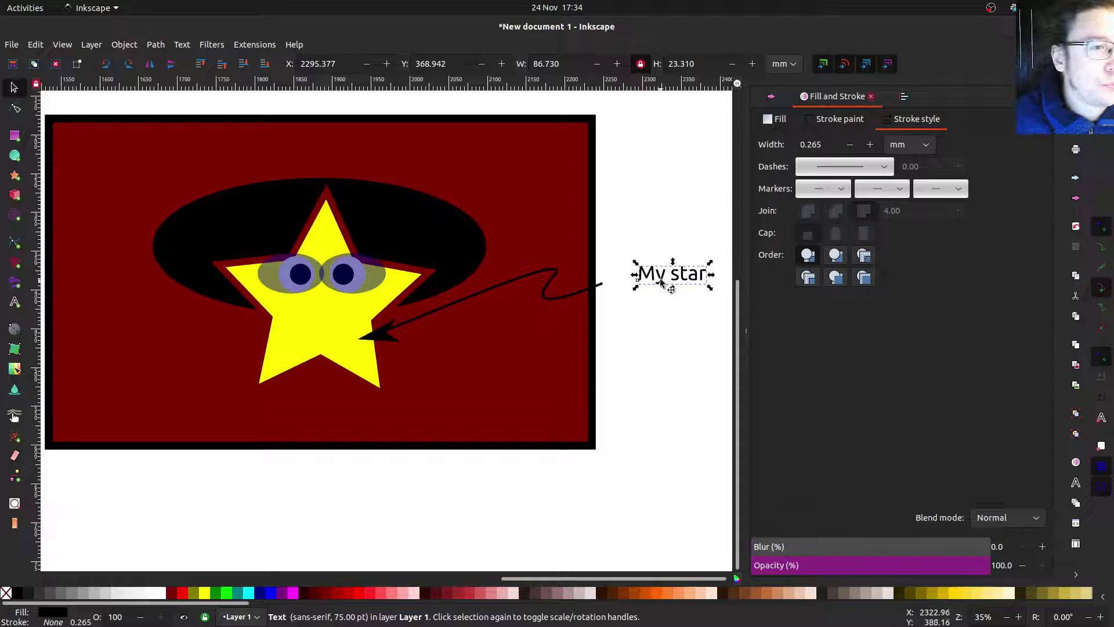
{"action": "left_click_drag", "start_coordinate": [659, 279], "coordinate": [625, 287]}
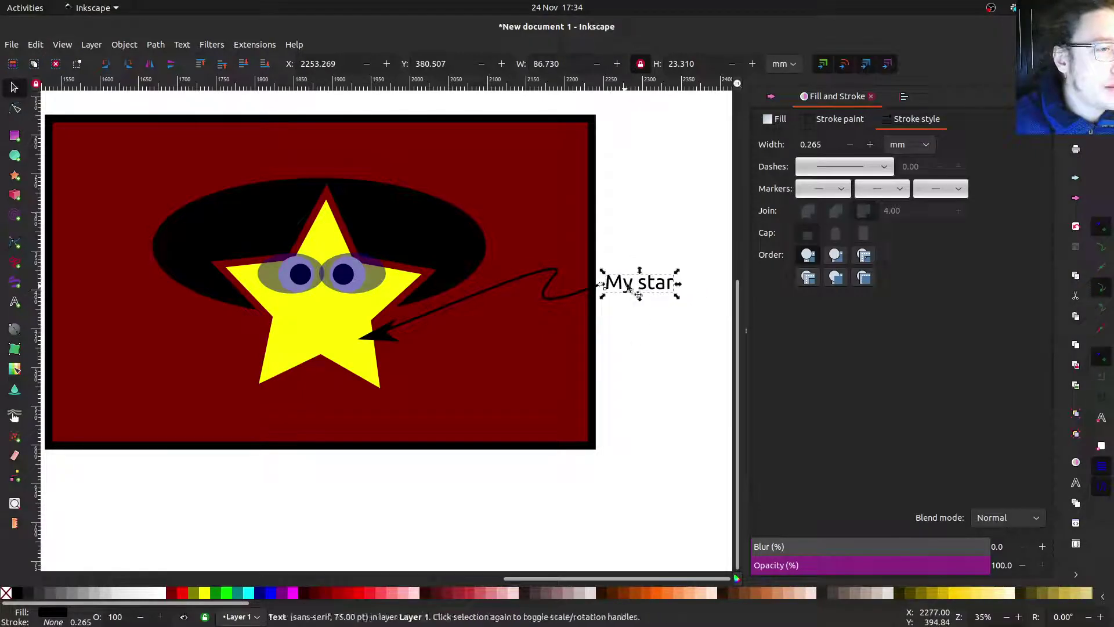
{"action": "left_click", "coordinate": [642, 300]}
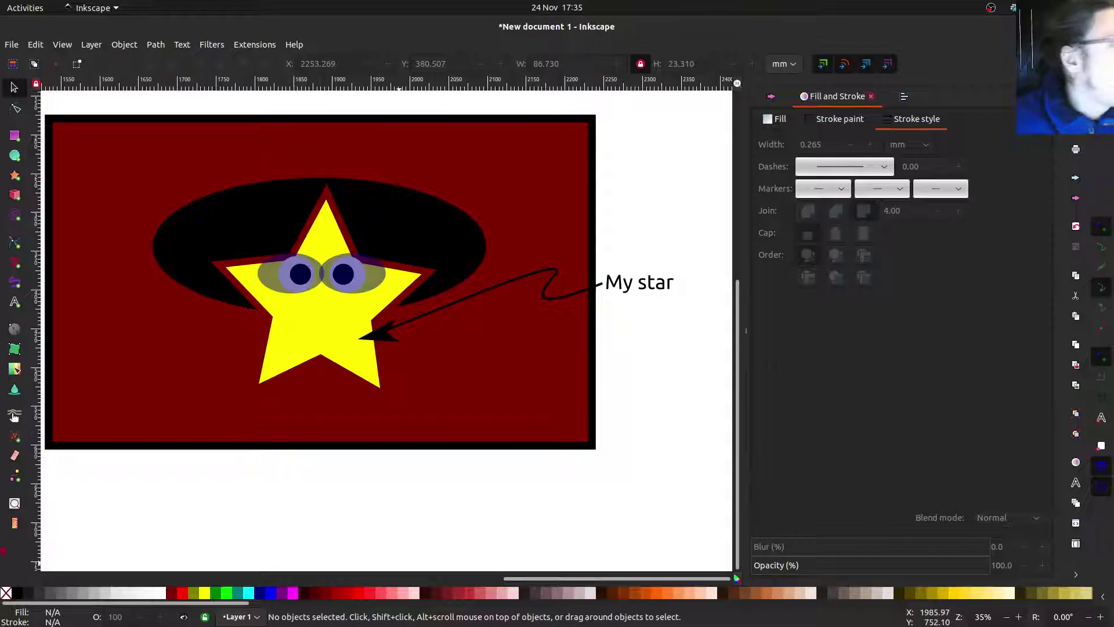
- Pull the wavy arrow's middle bend left and down with the Node tool
{"action": "left_click", "coordinate": [16, 108]}
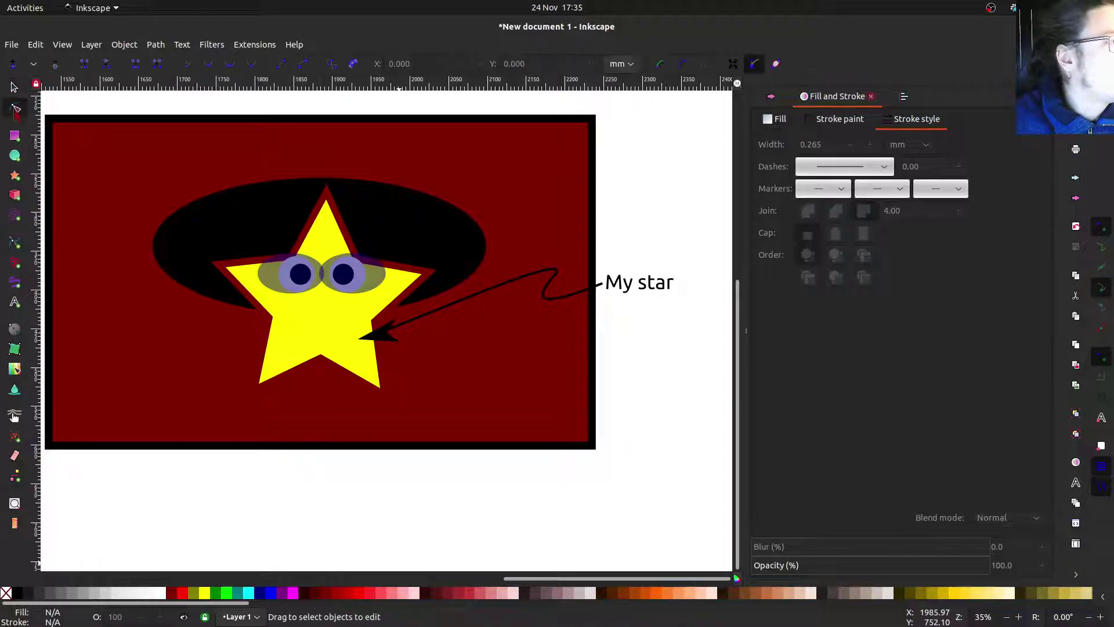
{"action": "left_click", "coordinate": [532, 277]}
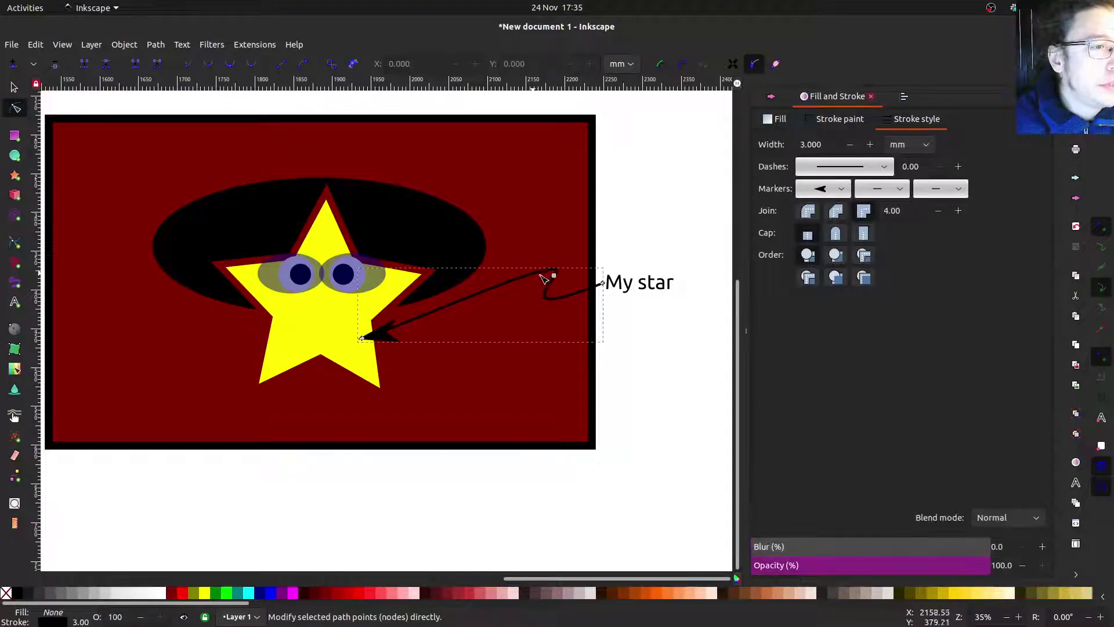
{"action": "left_click_drag", "start_coordinate": [555, 281], "coordinate": [495, 307]}
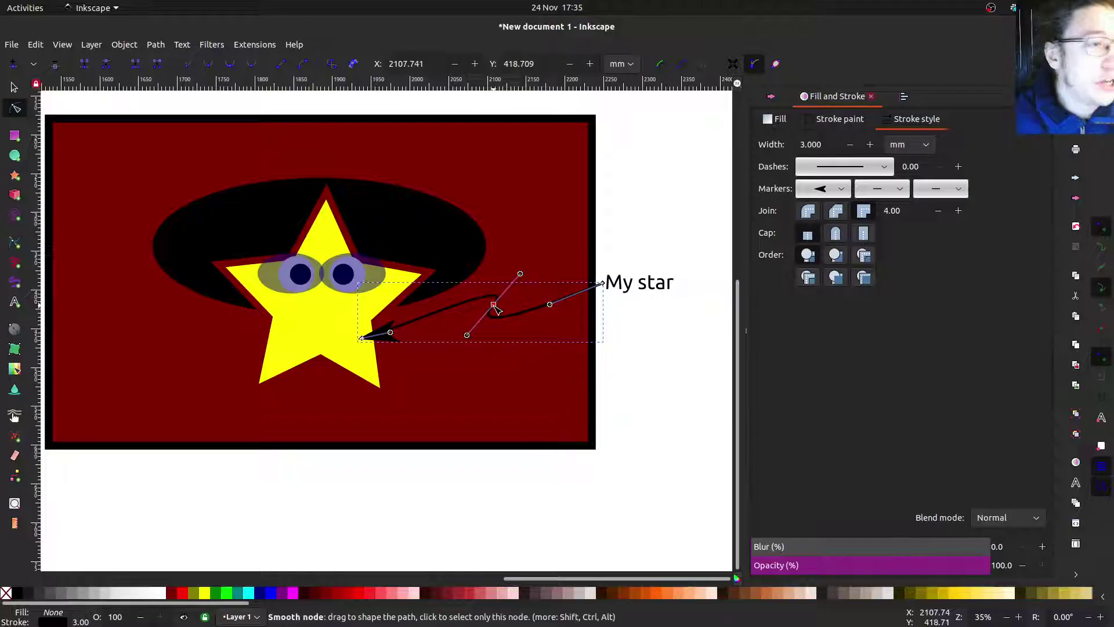
- Duplicate the wavy arrow and nudge the copy down twice
{"action": "left_click", "coordinate": [542, 177]}
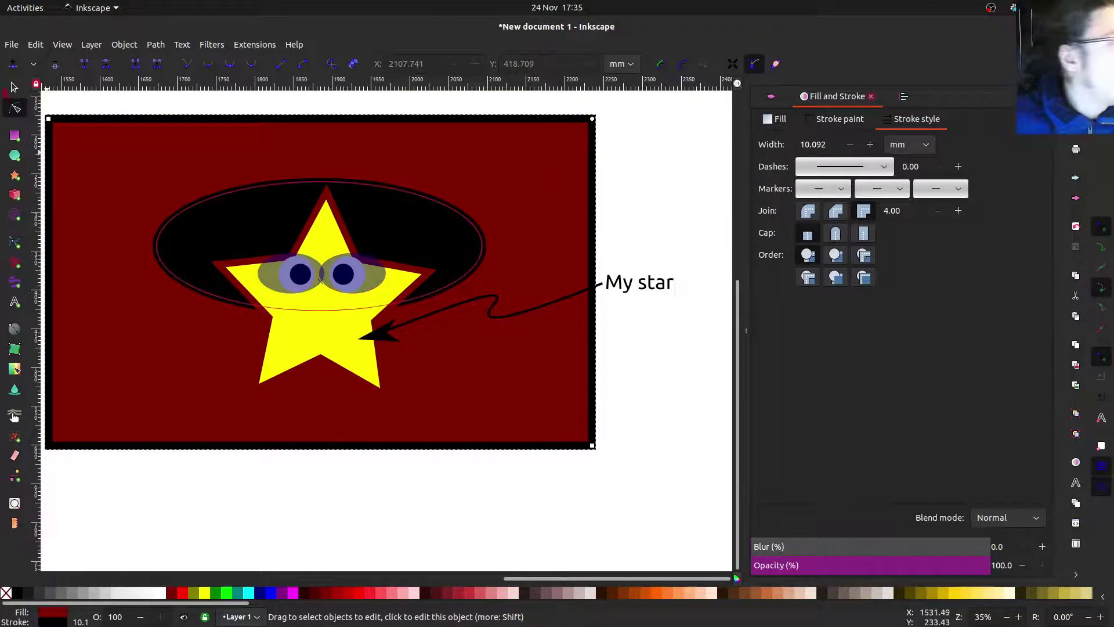
{"action": "left_click", "coordinate": [14, 87]}
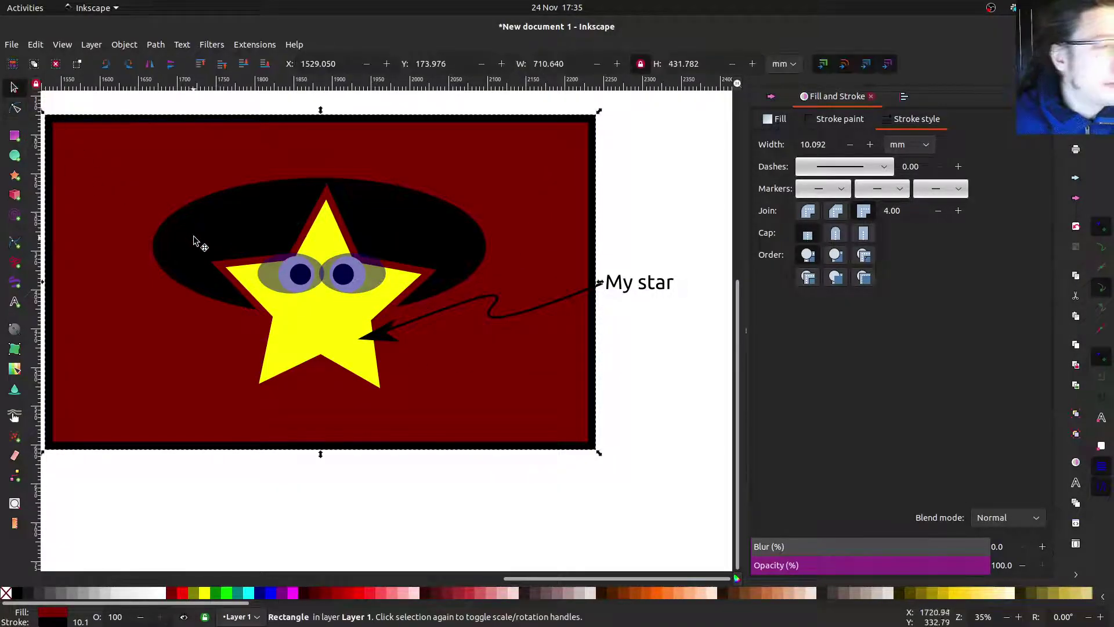
{"action": "left_click", "coordinate": [494, 320]}
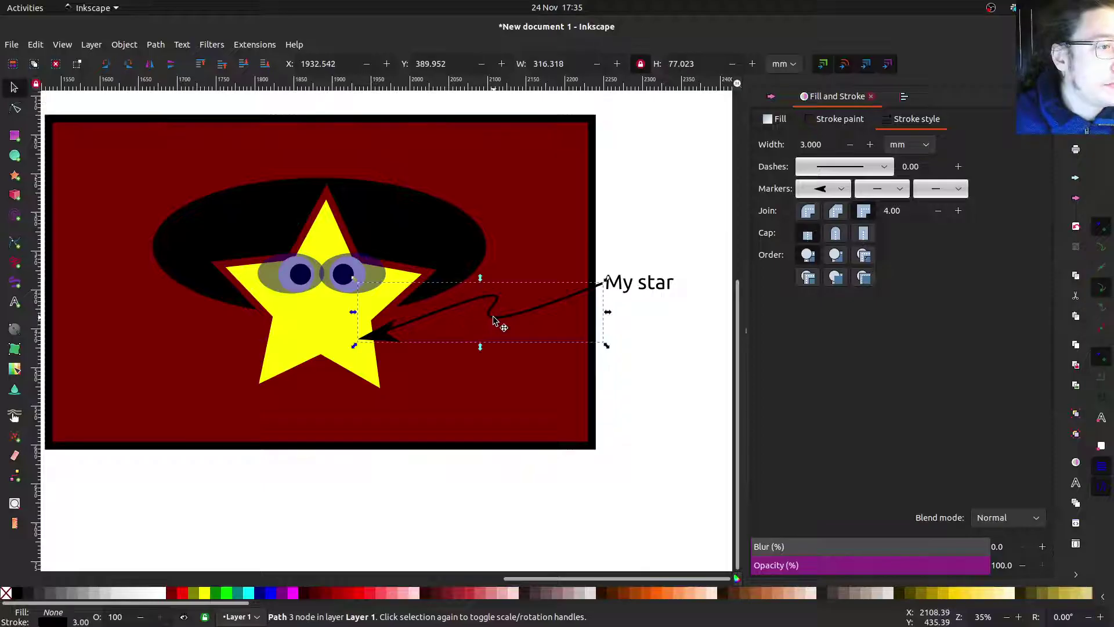
{"action": "key", "text": "ctrl+d"}
{"action": "key", "text": "shift+Down"}
{"action": "key", "text": "shift+Down"}
{"action": "key", "text": "shift+Down"}
{"action": "key", "text": "shift+Down"}
{"action": "key", "text": "shift+Down"}
{"action": "key", "text": "shift+Down"}
{"action": "key", "text": "shift+Down"}
{"action": "key", "text": "shift+Down"}
{"action": "key", "text": "shift+Down"}
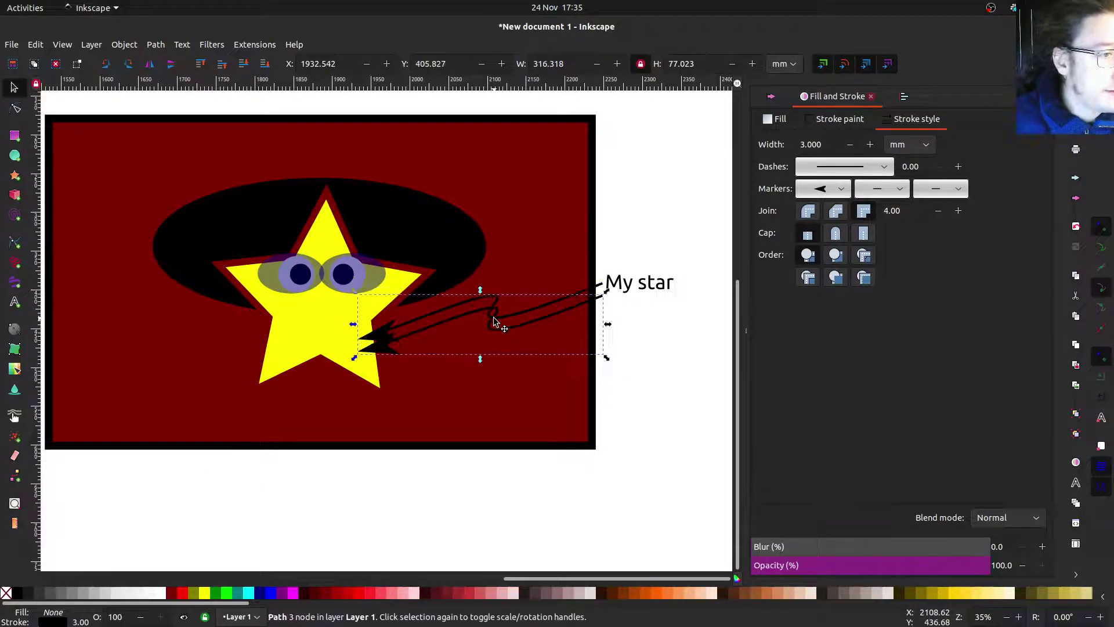
{"action": "key", "text": "shift+Down"}
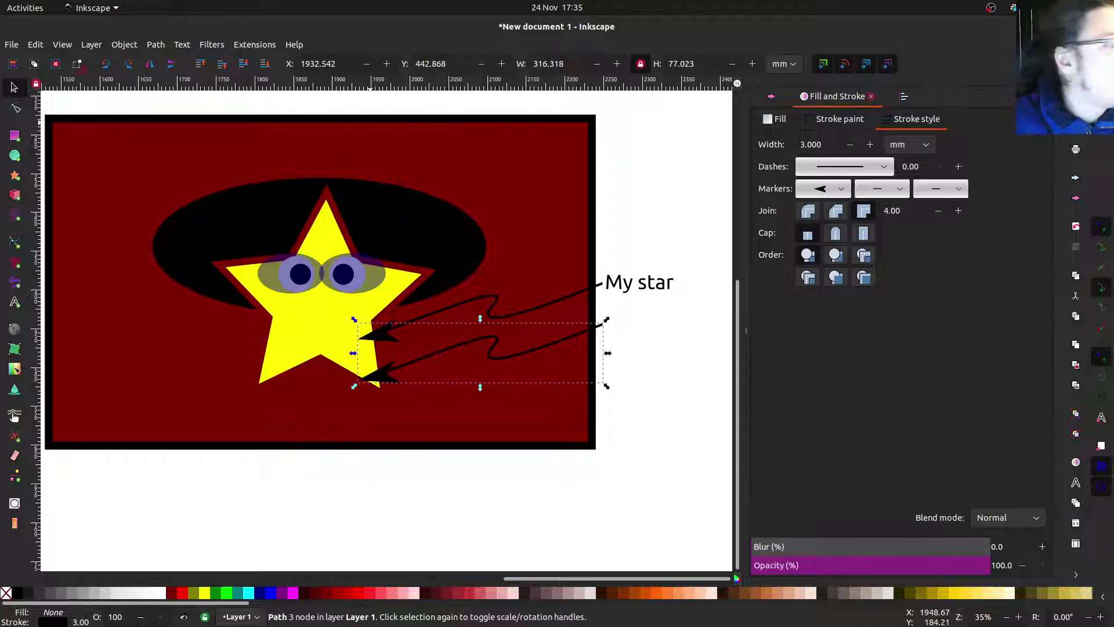
- Join the two arrows' right end nodes and raise the joined end up to the 'My star' label
{"action": "key", "text": "n"}
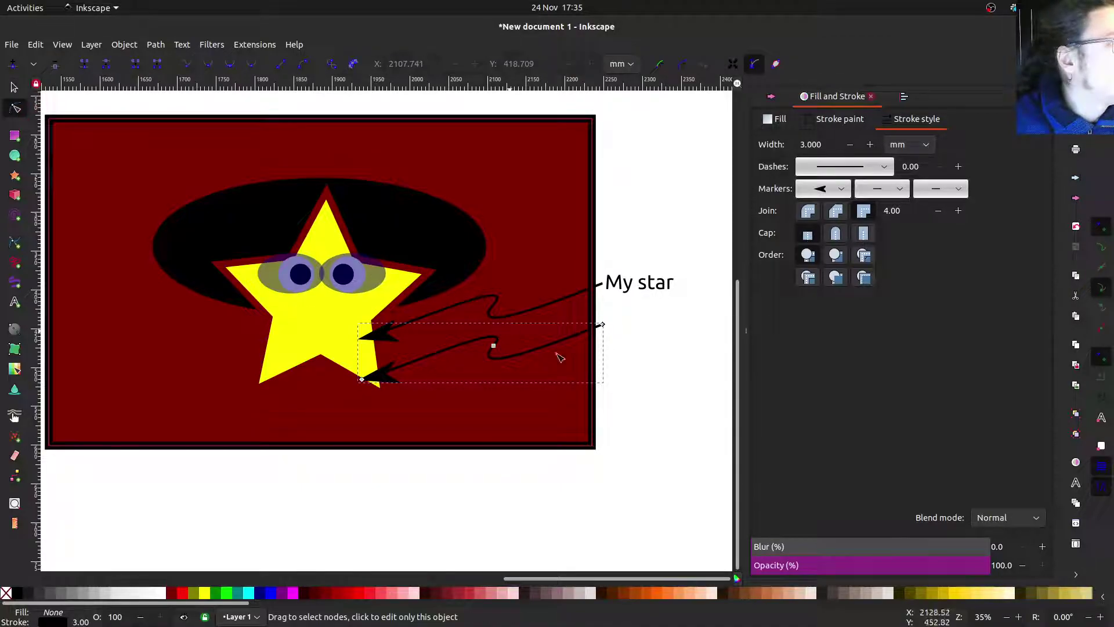
{"action": "left_click", "coordinate": [602, 326]}
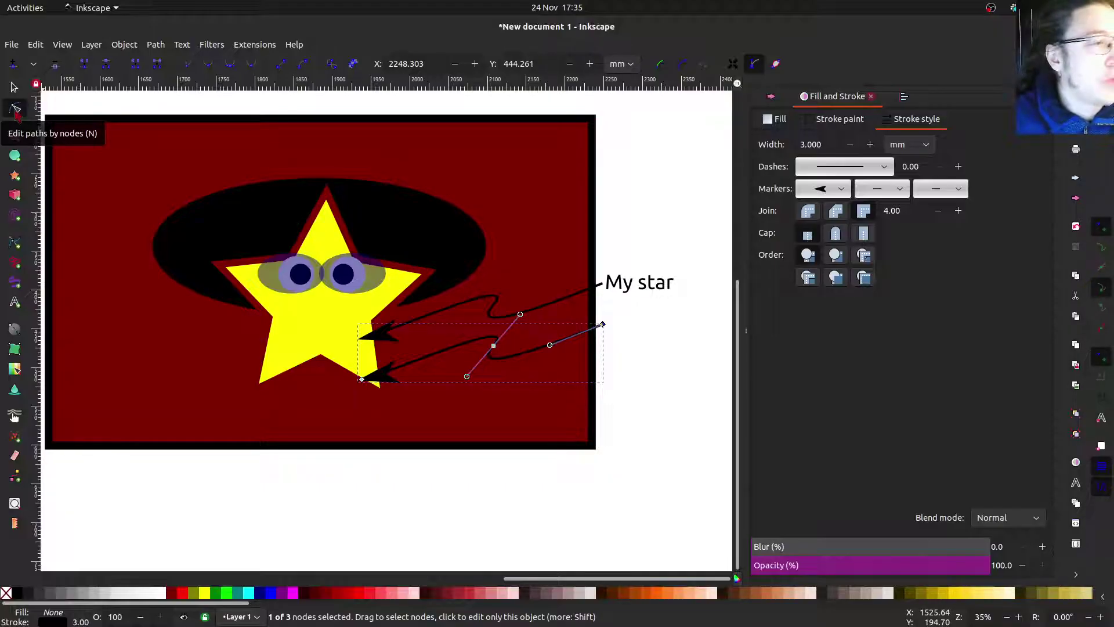
{"action": "left_click", "coordinate": [601, 286]}
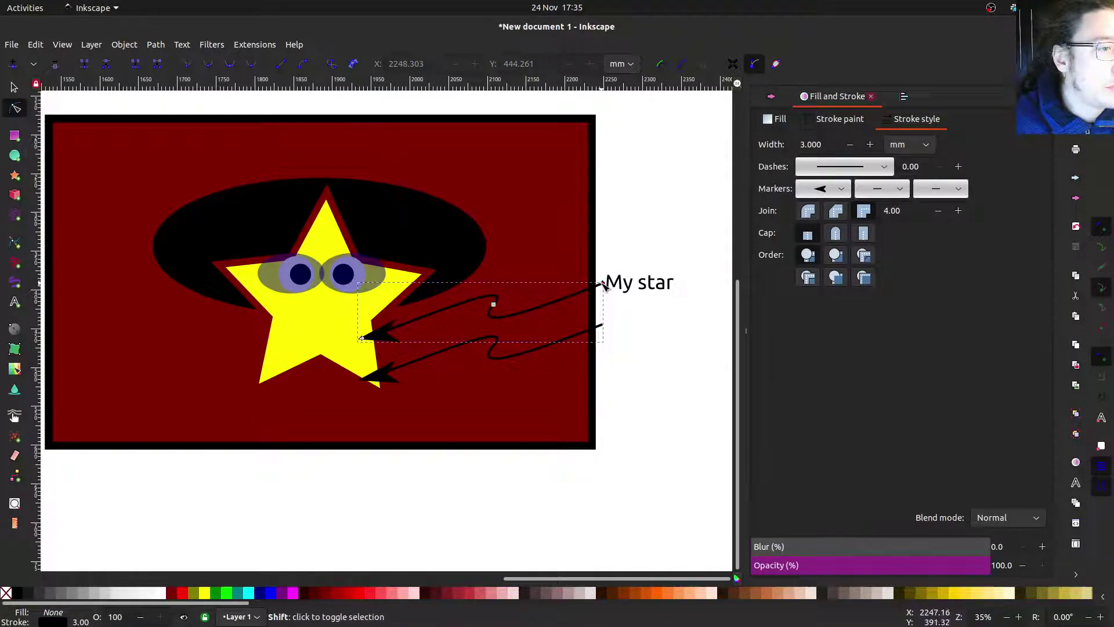
{"action": "left_click", "coordinate": [602, 325], "text": "shift"}
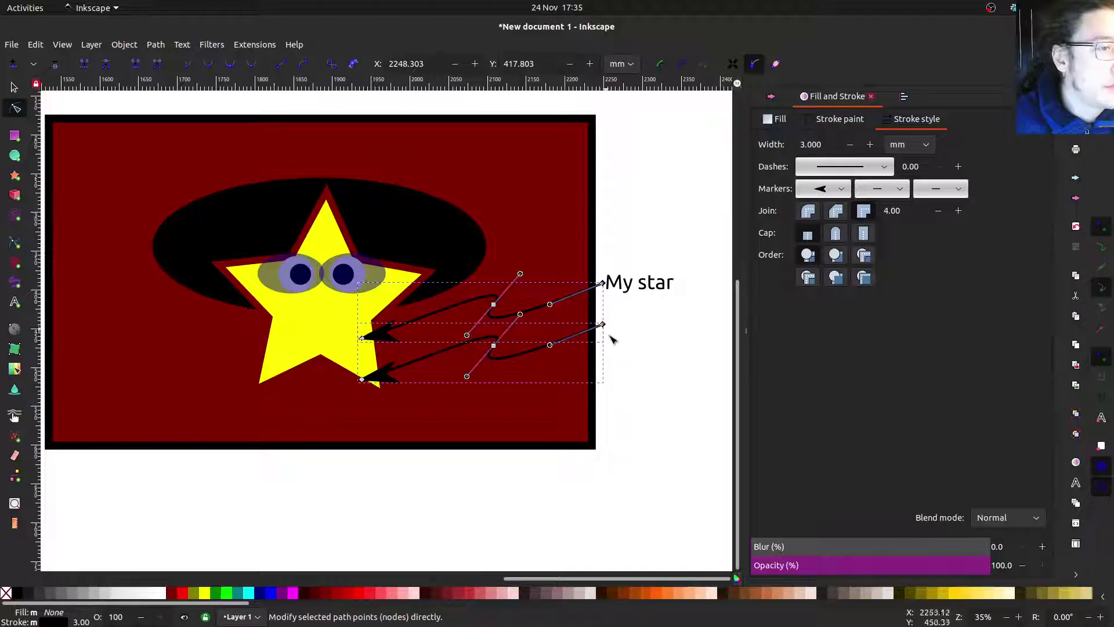
{"action": "left_click", "coordinate": [84, 67]}
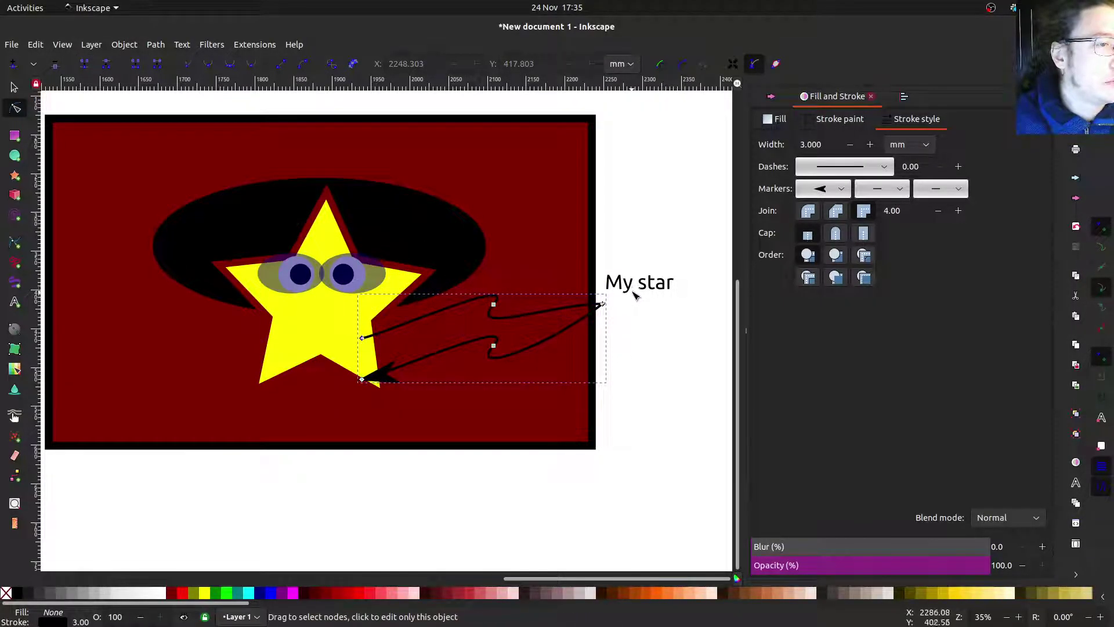
{"action": "left_click_drag", "start_coordinate": [603, 304], "coordinate": [602, 284]}
{"action": "left_click", "coordinate": [622, 216]}
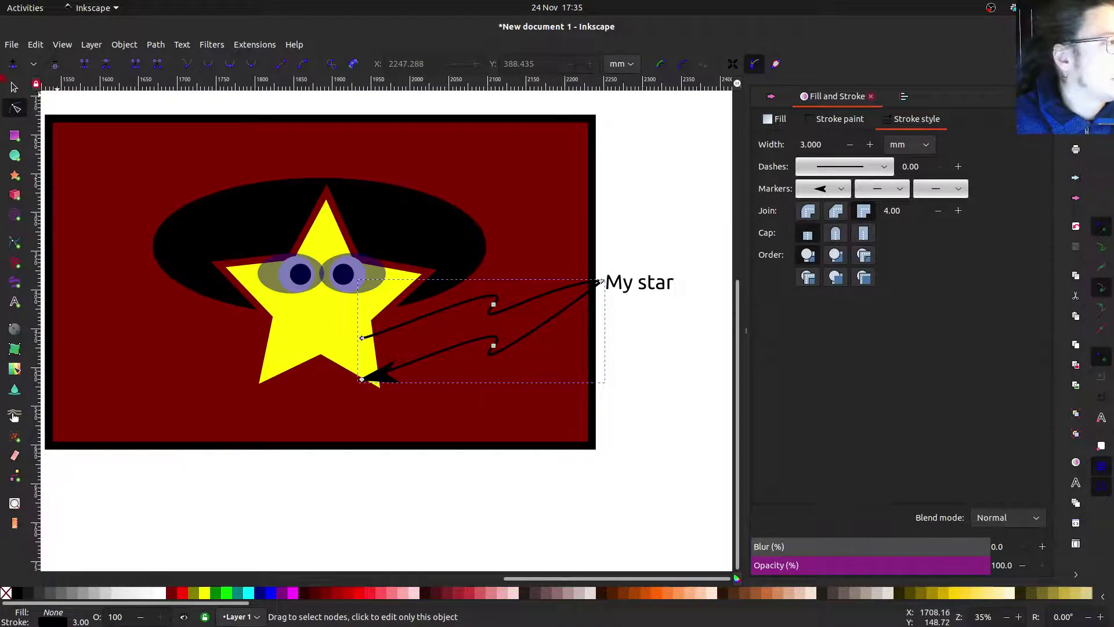
{"action": "key", "text": "s"}
{"action": "left_click", "coordinate": [626, 236]}
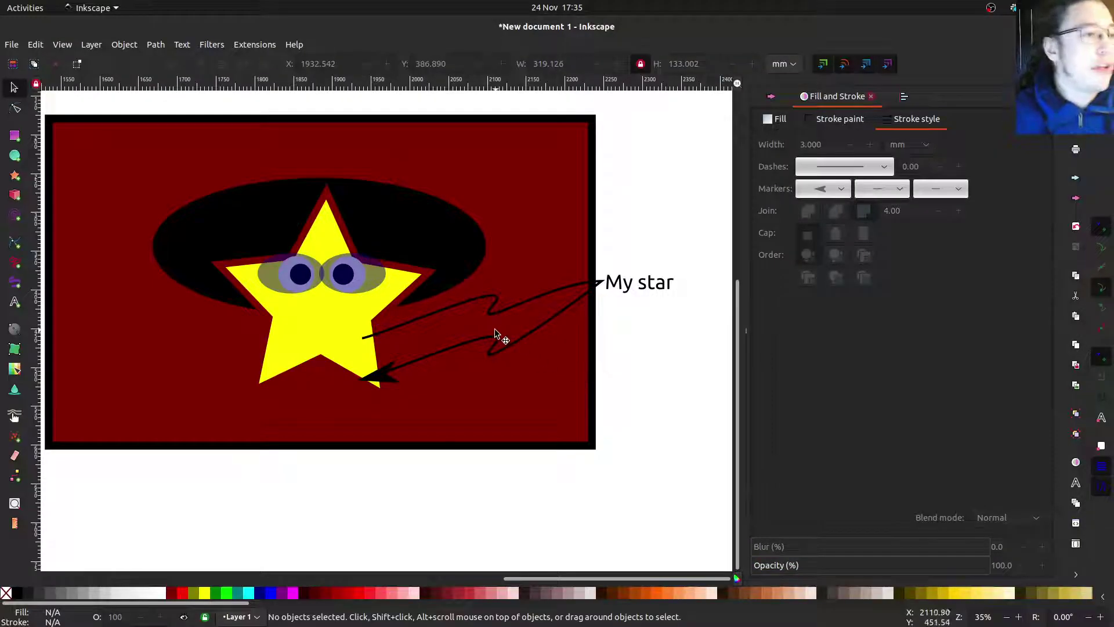
- Give the joined path an arrowhead end marker, trying a mid marker and then setting it back to none
{"action": "left_click", "coordinate": [392, 331]}
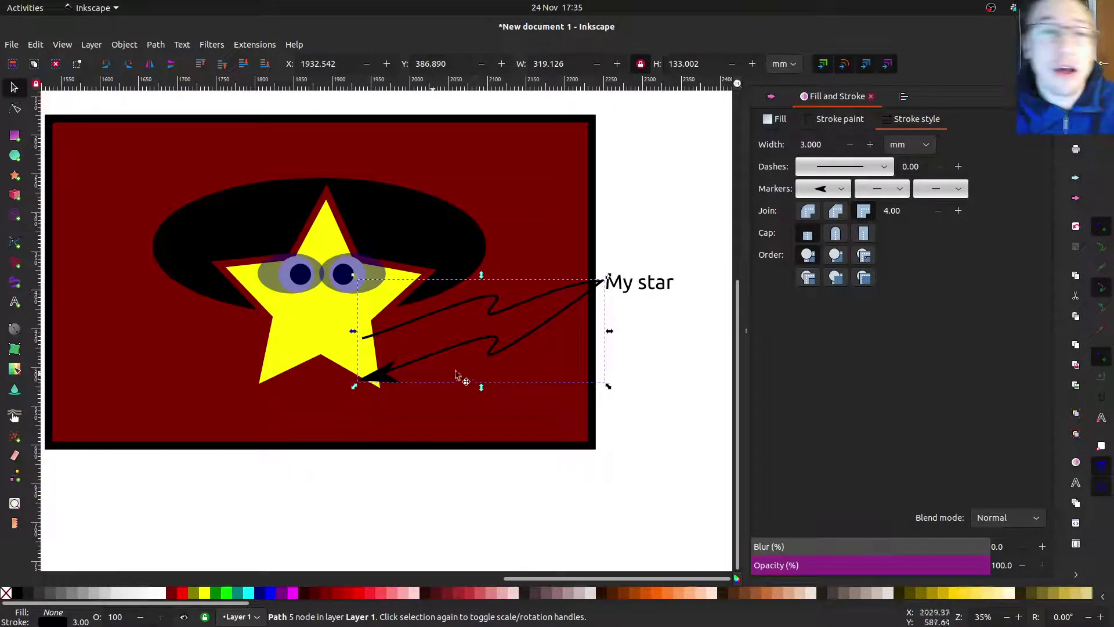
{"action": "left_click", "coordinate": [941, 196]}
{"action": "left_click", "coordinate": [943, 227]}
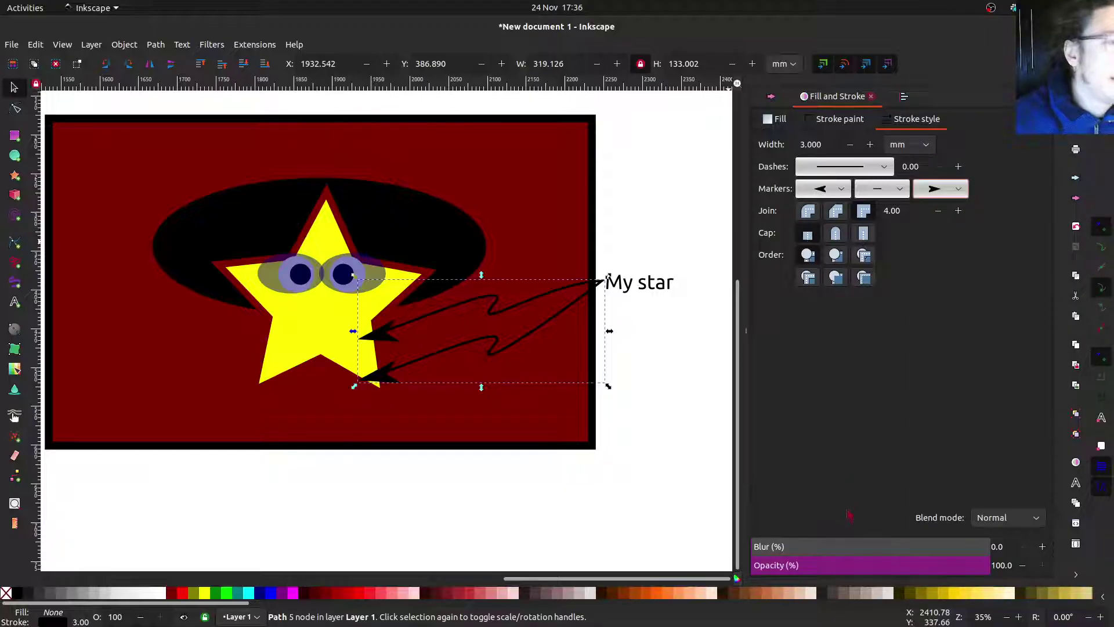
{"action": "left_click", "coordinate": [883, 190]}
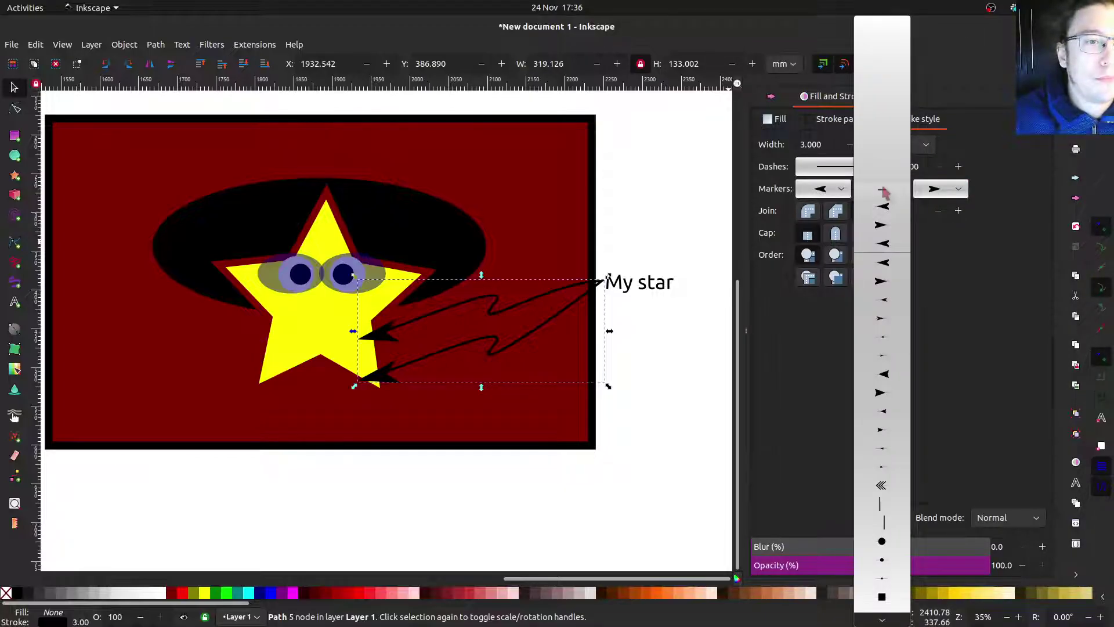
{"action": "left_click", "coordinate": [881, 225]}
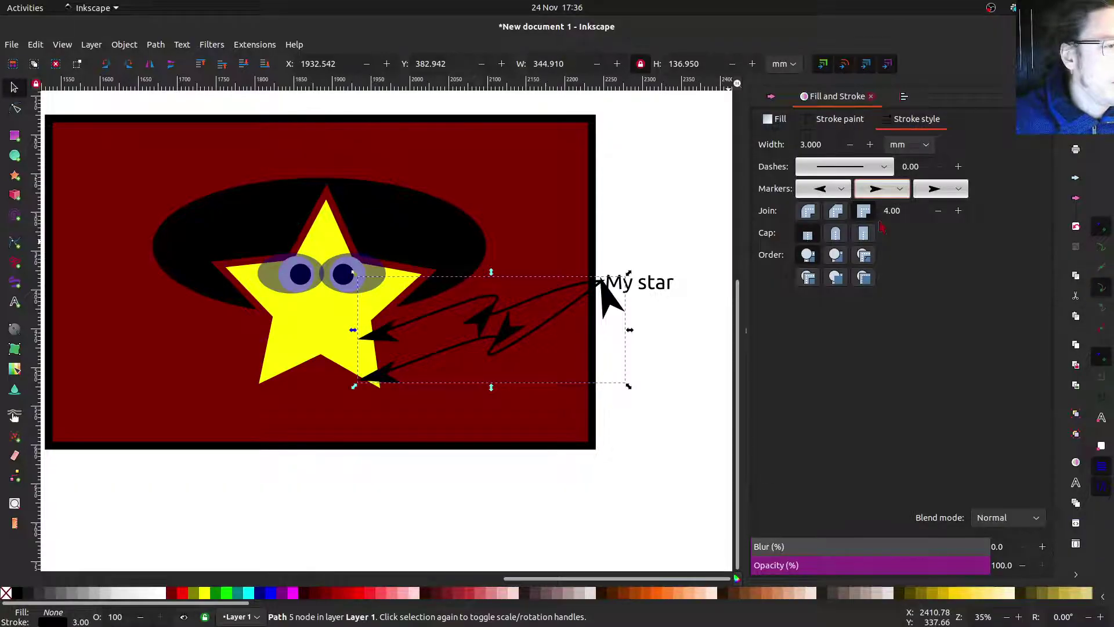
{"action": "left_click", "coordinate": [891, 190]}
{"action": "left_click", "coordinate": [880, 154]}
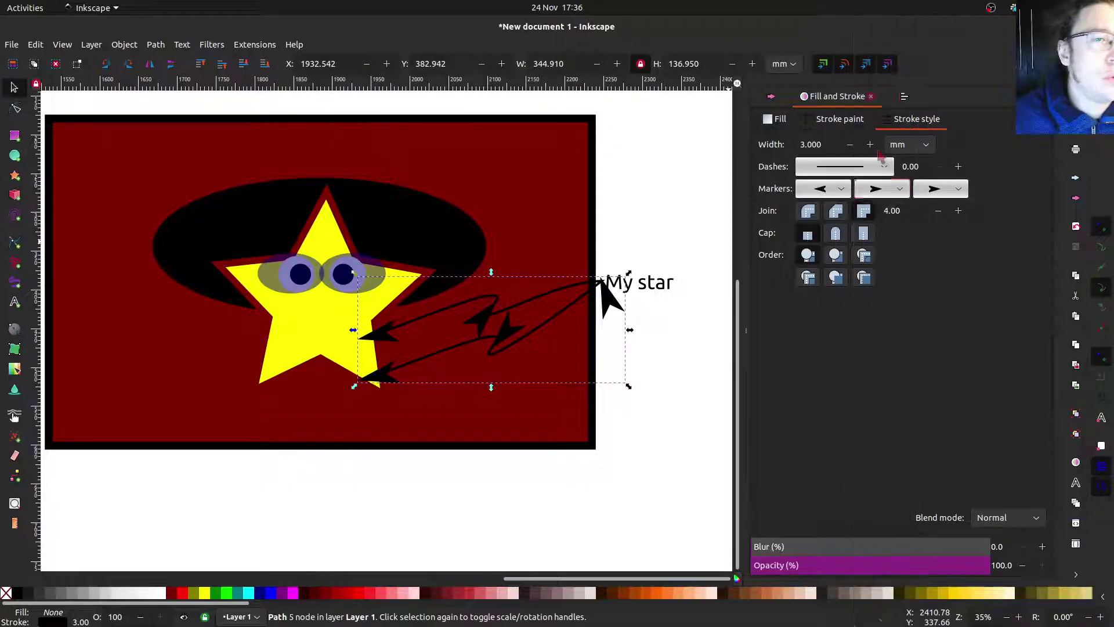
{"action": "left_click", "coordinate": [679, 153]}
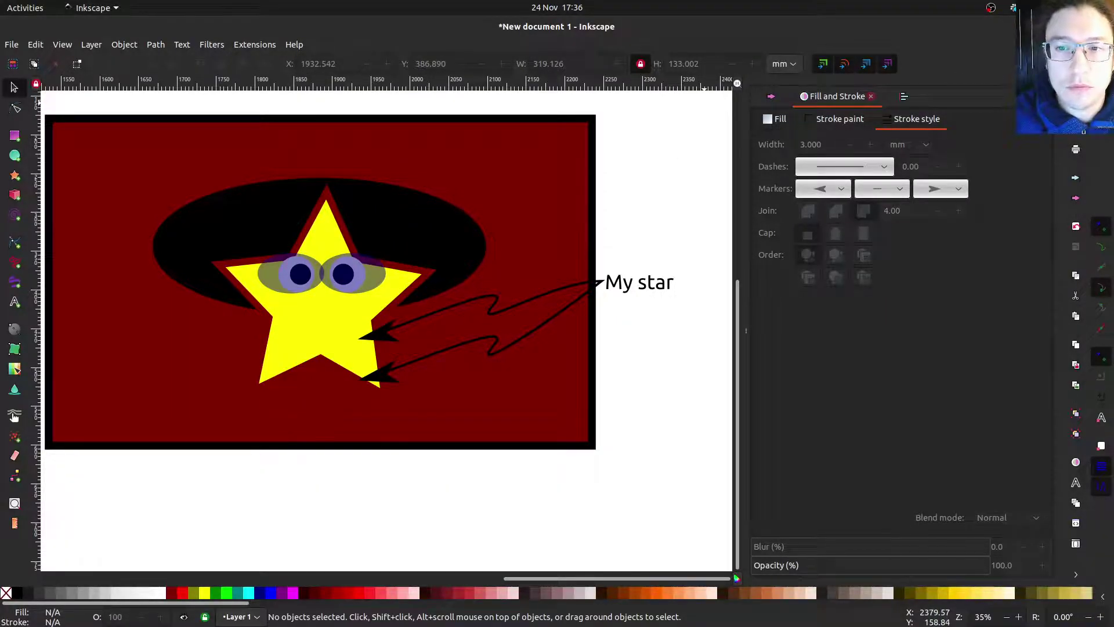
- Skew the maroon flag rectangle's top edge sideways into a right-leaning parallelogram
{"action": "left_click", "coordinate": [268, 132]}
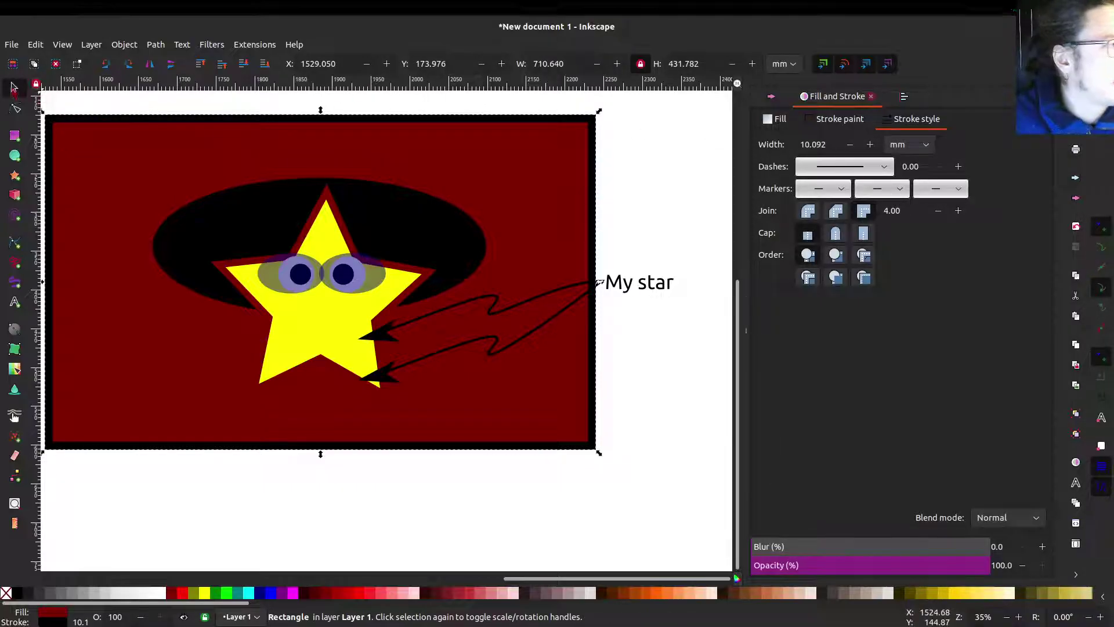
{"action": "left_click", "coordinate": [191, 142]}
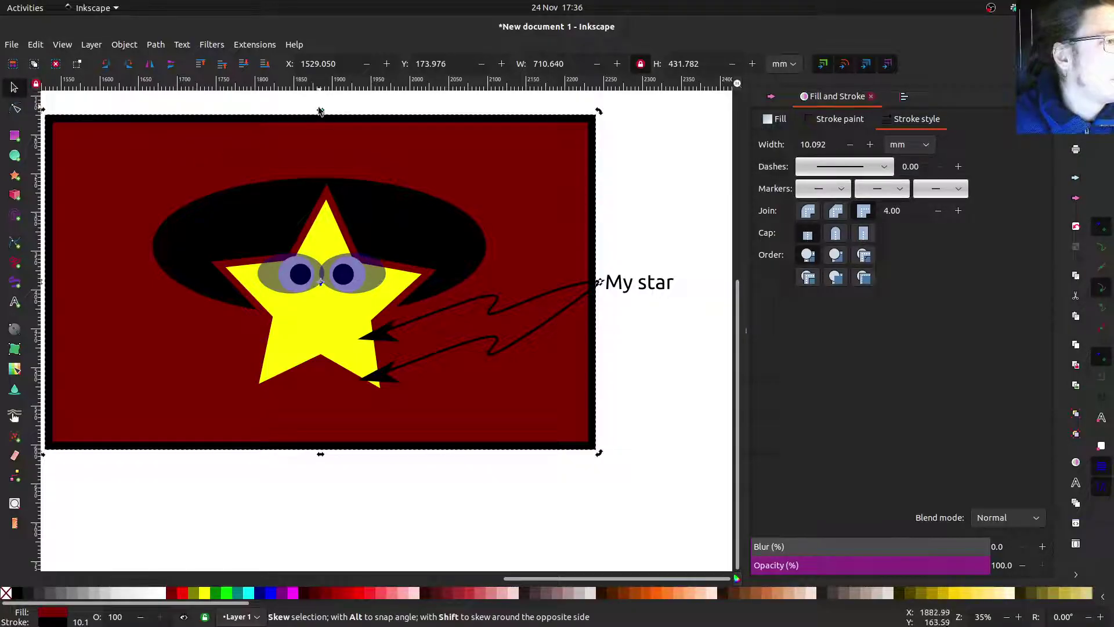
{"action": "mouse_move", "coordinate": [599, 111]}
{"action": "left_mouse_down"}
{"action": "mouse_move", "coordinate": [618, 166]}
{"action": "mouse_move", "coordinate": [610, 115]}
{"action": "left_mouse_up"}
{"action": "key", "text": "Escape"}
{"action": "left_click_drag", "start_coordinate": [334, 114], "coordinate": [410, 116]}
{"action": "left_click", "coordinate": [186, 105]}
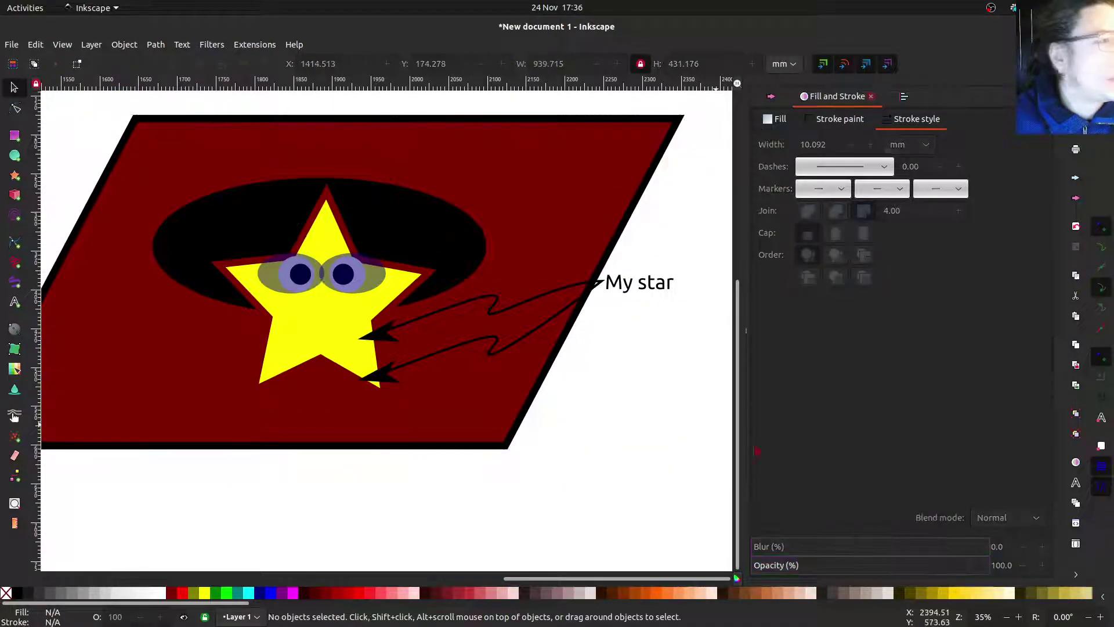
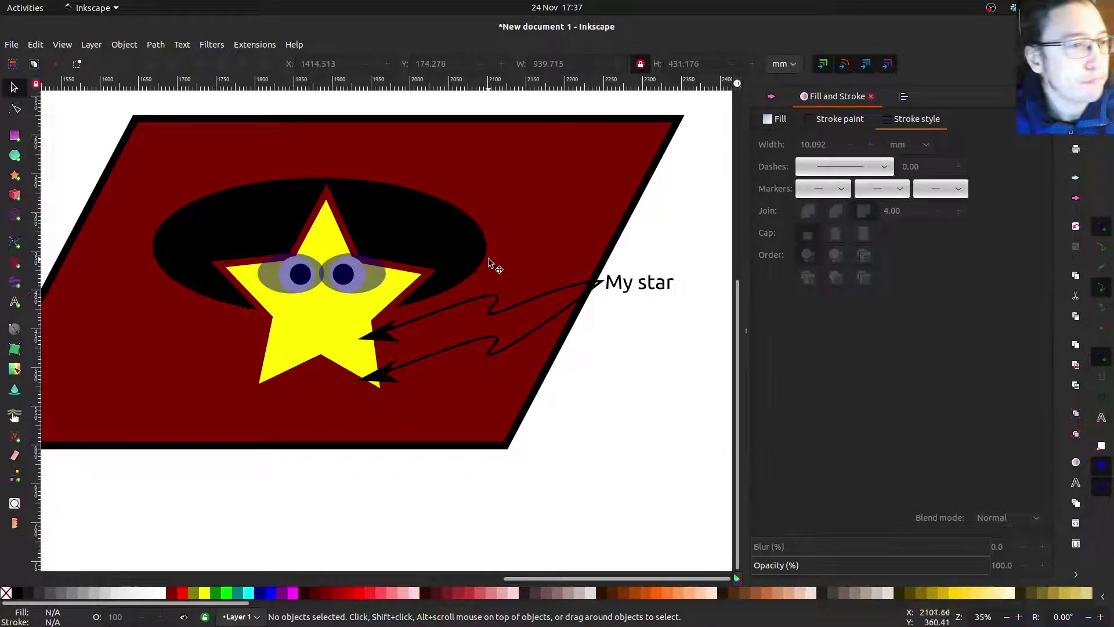
- Frame the star drawing on the canvas and bring up the File menu
{"action": "scroll", "coordinate": [459, 256], "scroll_direction": "down", "scroll_amount": 2, "text": "ctrl"}
{"action": "scroll", "coordinate": [456, 257], "scroll_direction": "up", "scroll_amount": 1, "text": "ctrl"}
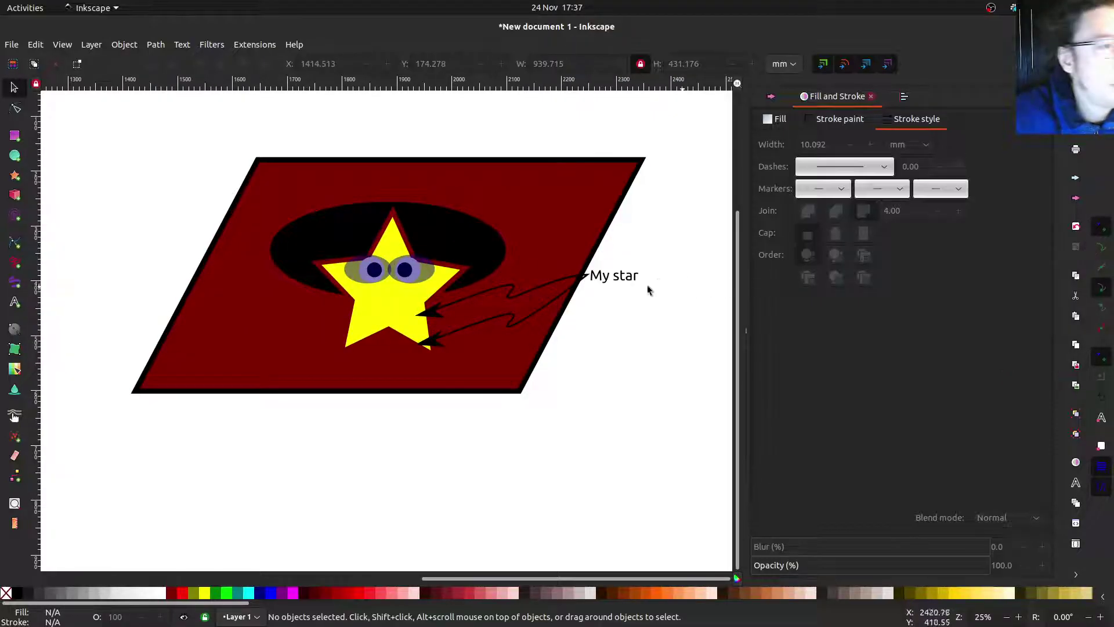
{"action": "scroll", "coordinate": [522, 312], "scroll_direction": "up", "scroll_amount": 2}
{"action": "scroll", "coordinate": [521, 311], "scroll_direction": "down", "scroll_amount": 1}
{"action": "scroll", "coordinate": [523, 313], "scroll_direction": "down", "scroll_amount": 1}
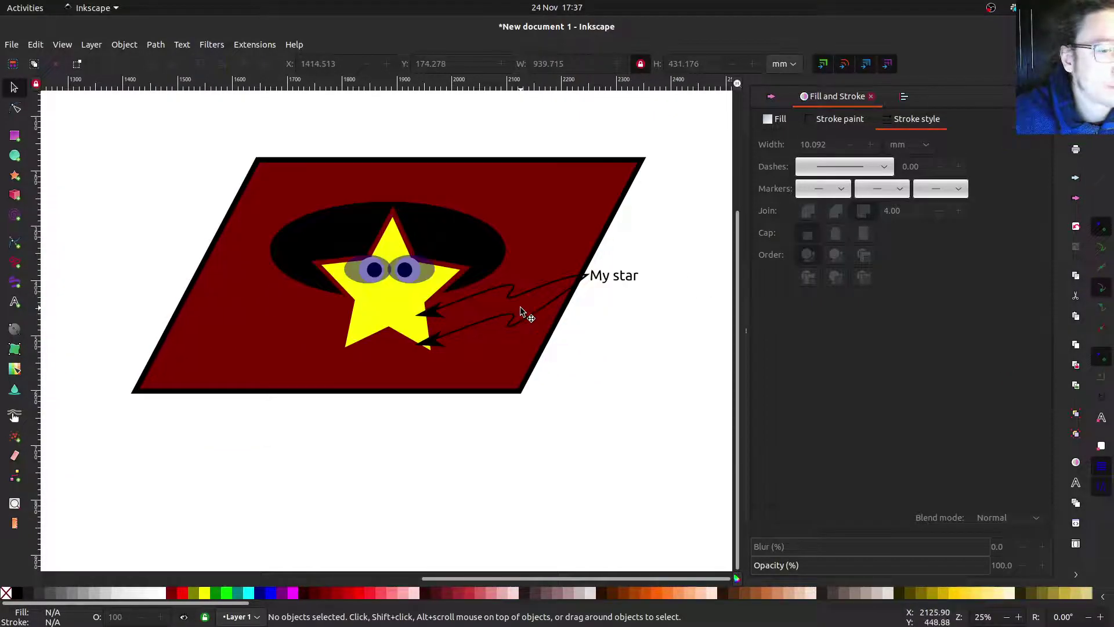
{"action": "scroll", "coordinate": [528, 316], "scroll_direction": "up", "scroll_amount": 1}
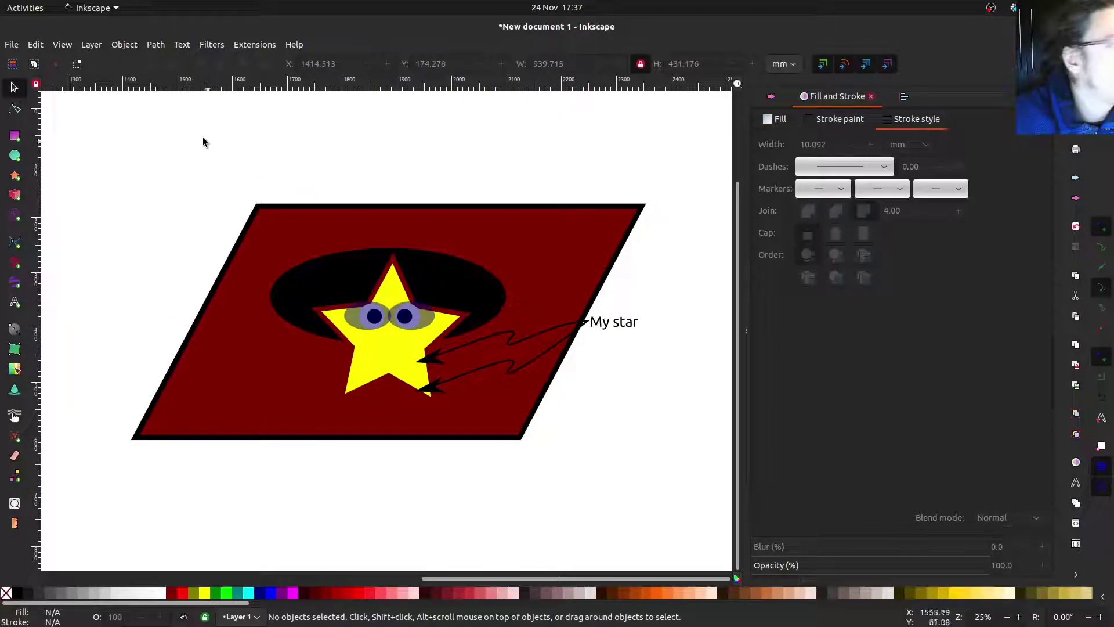
{"action": "left_click", "coordinate": [14, 46]}
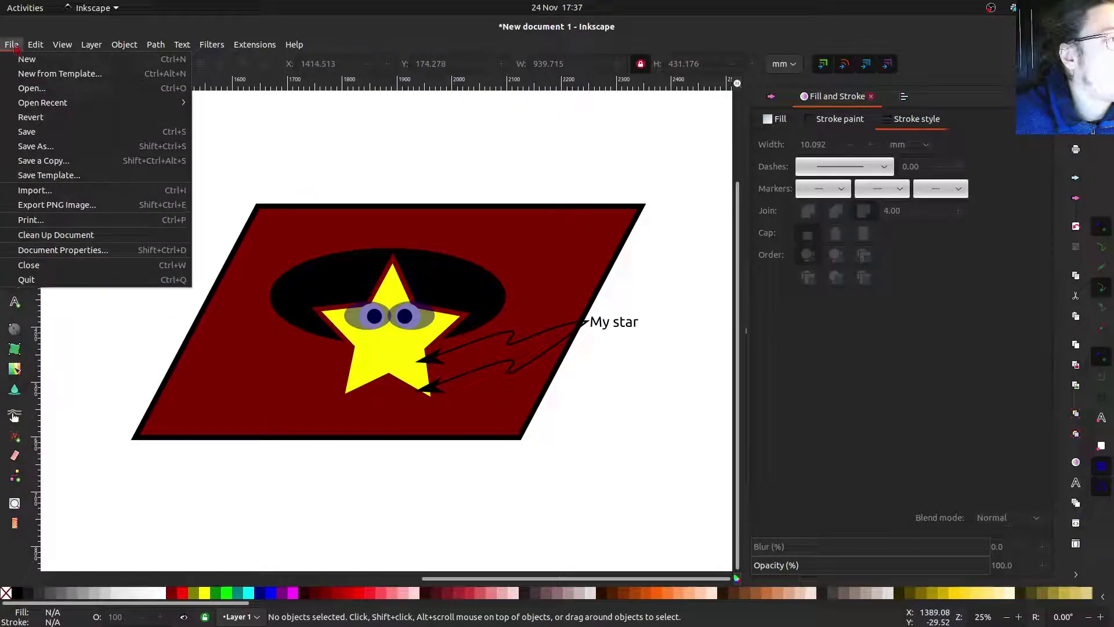
- Save the drawing as My_star.svg in the Documents folder, then save again with Ctrl+S
{"action": "left_click", "coordinate": [45, 133]}
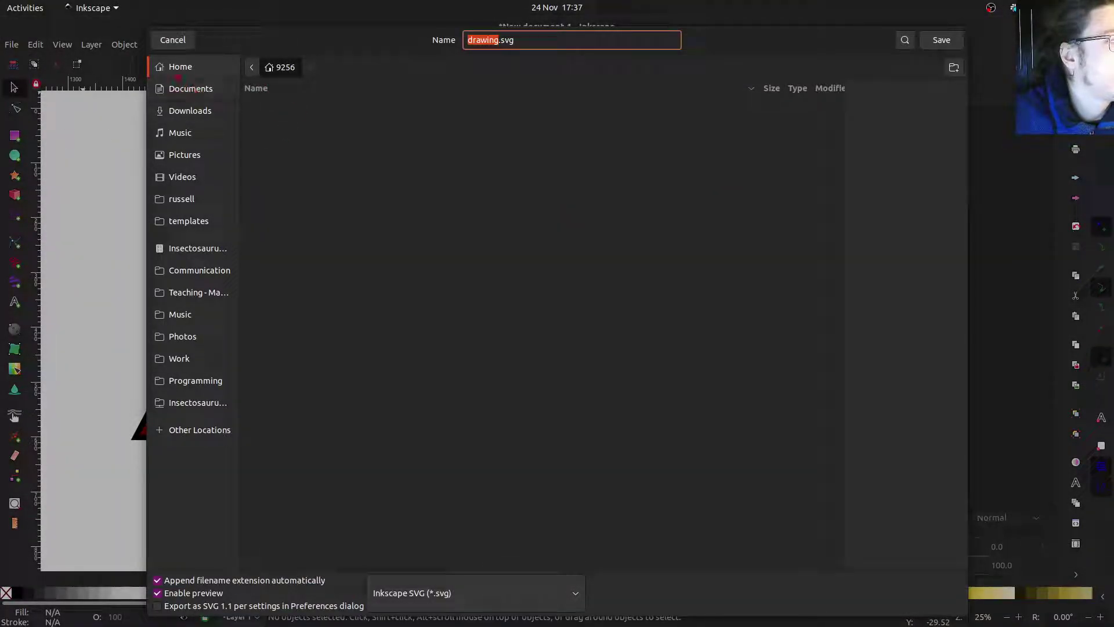
{"action": "left_click", "coordinate": [187, 89]}
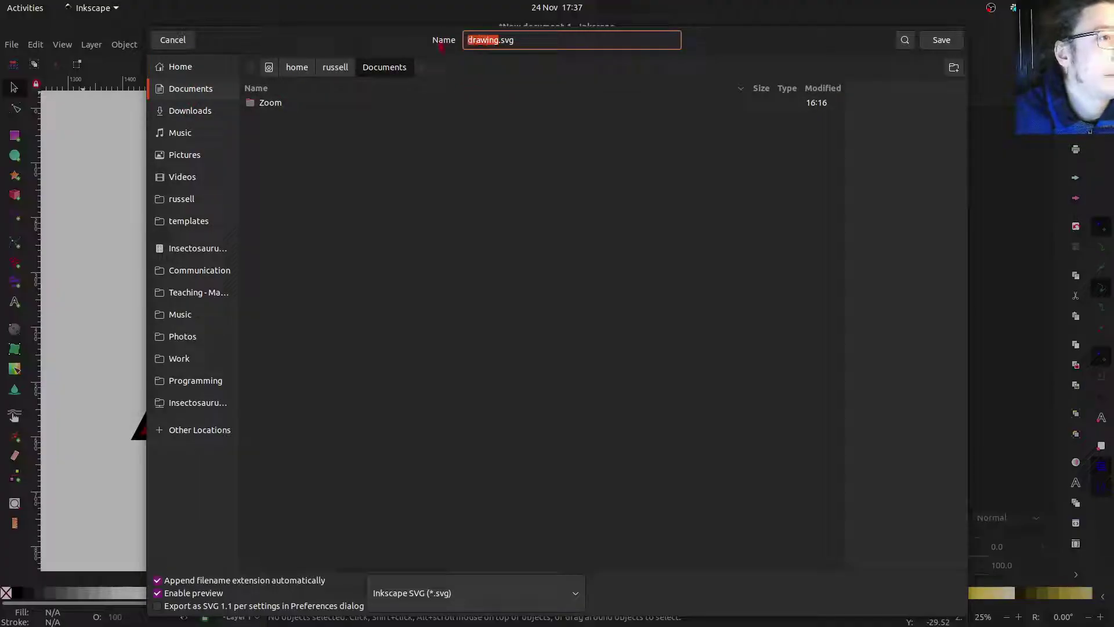
{"action": "type", "text": "My_star"}
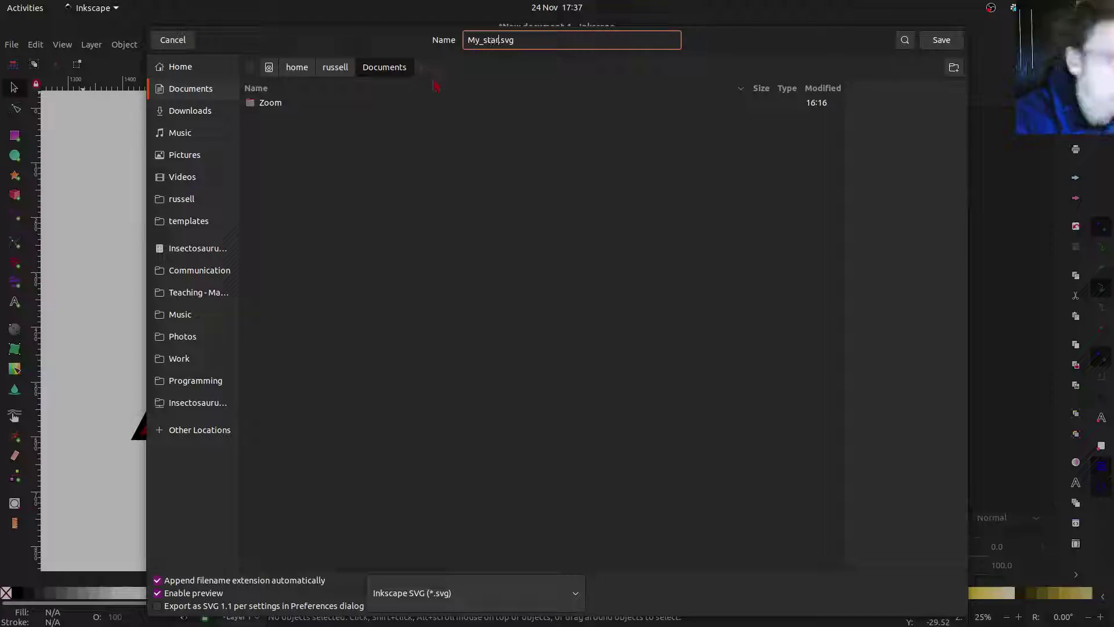
{"action": "key", "text": "Return"}
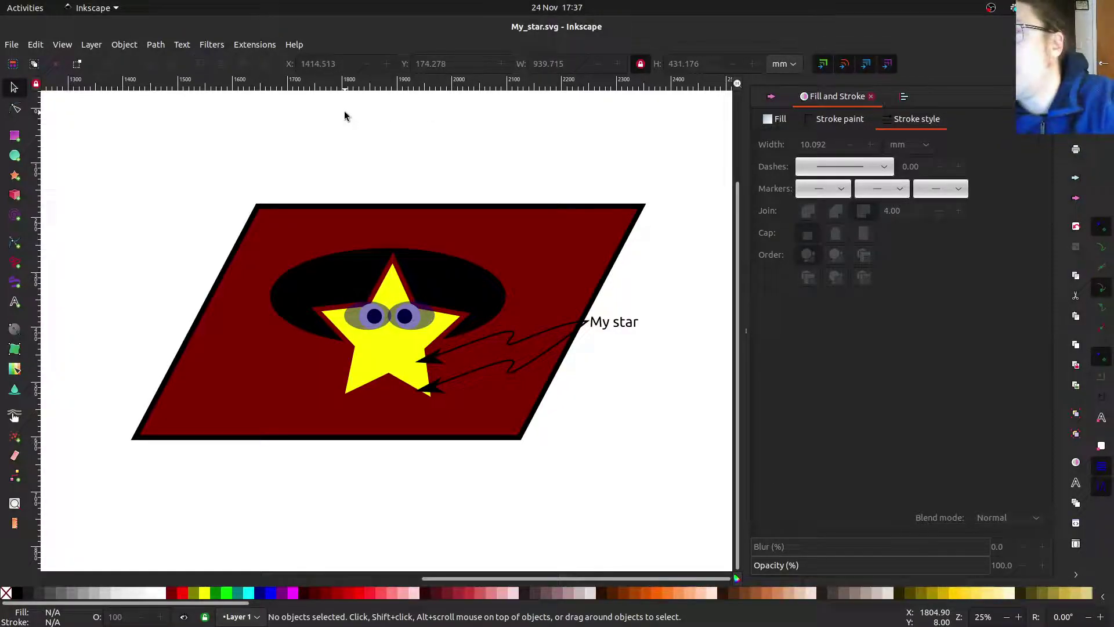
{"action": "key", "text": "ctrl+s"}
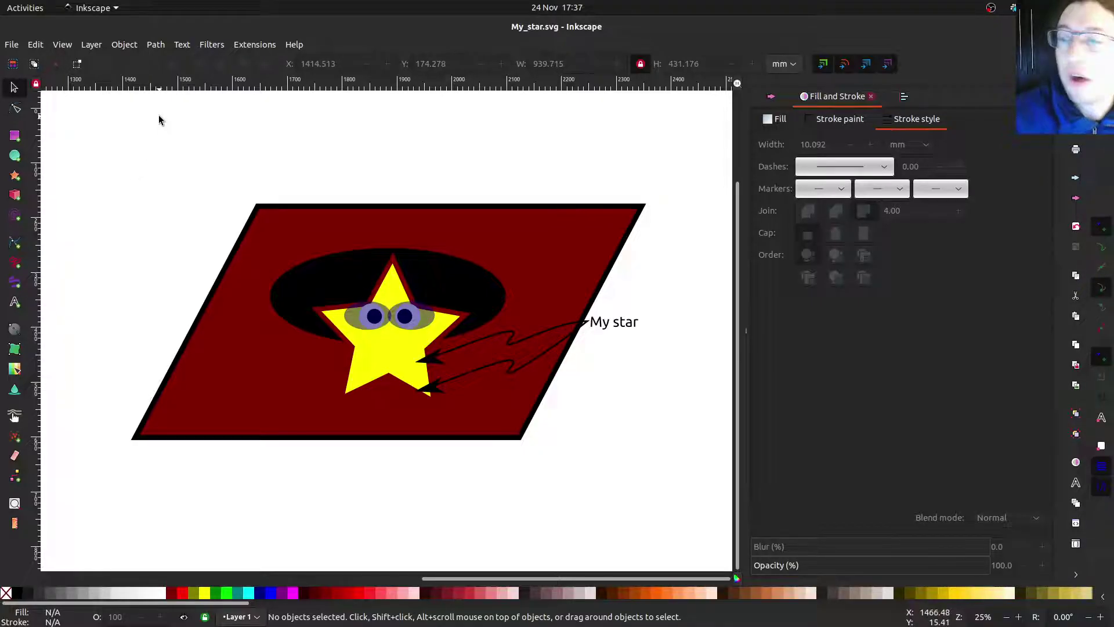
- Zoom the canvas view and bring up the File menu again
{"action": "key", "text": "ctrl"}
{"action": "scroll", "coordinate": [296, 200], "scroll_direction": "down", "scroll_amount": 2, "text": "ctrl"}
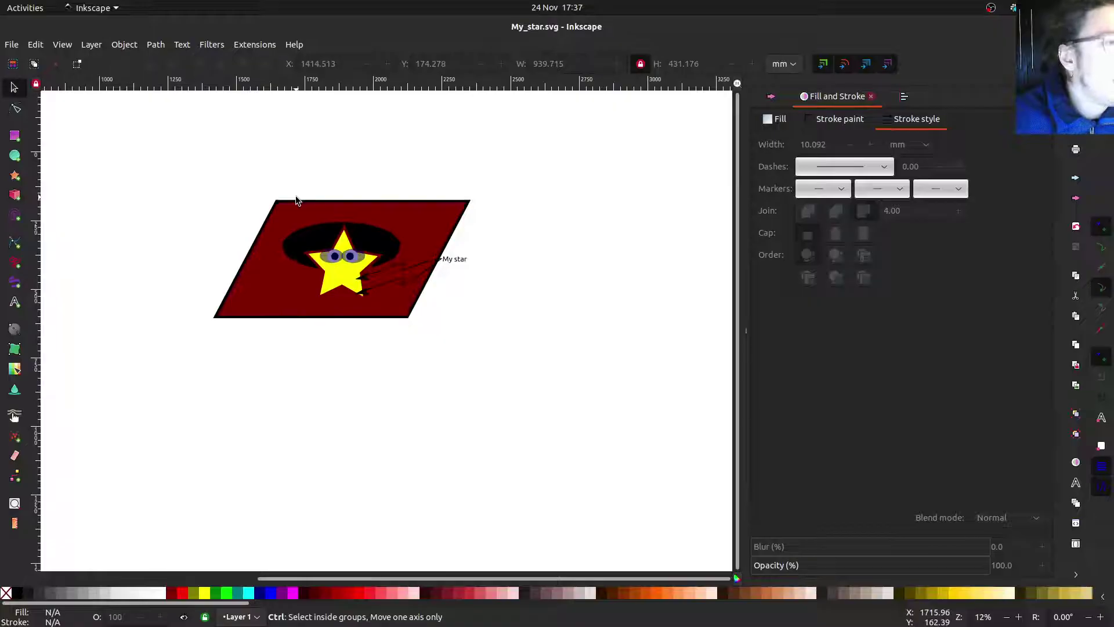
{"action": "scroll", "coordinate": [296, 201], "scroll_direction": "up", "scroll_amount": 2, "text": "ctrl"}
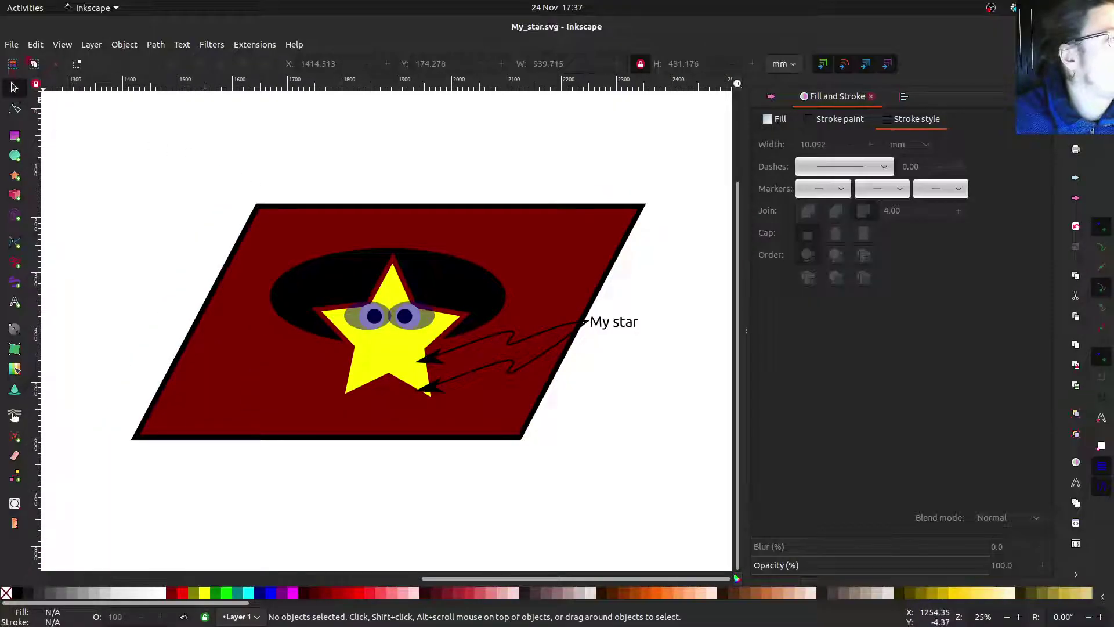
{"action": "left_click", "coordinate": [13, 45]}
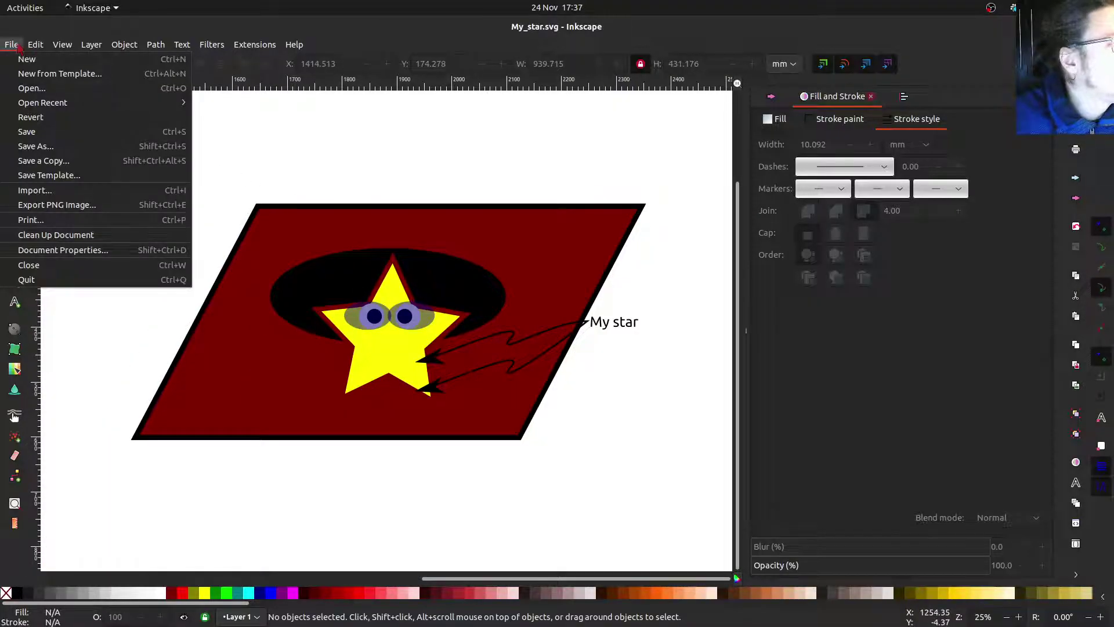
- Show the Export PNG Image settings and try selecting the red parallelogram before clearing it
{"action": "left_click", "coordinate": [81, 205]}
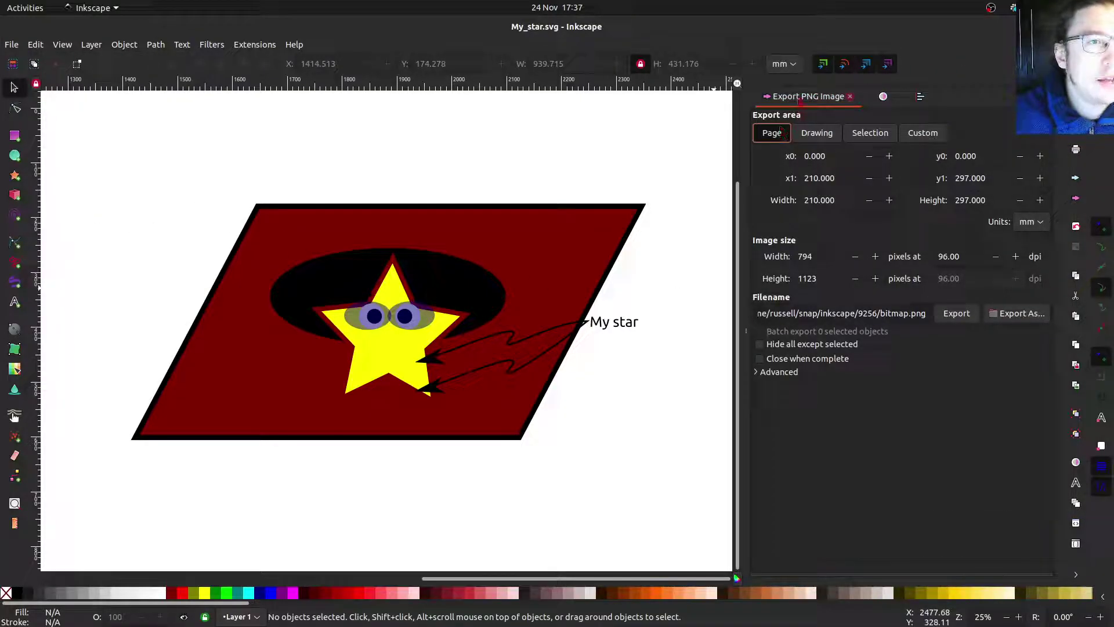
{"action": "left_click", "coordinate": [337, 221]}
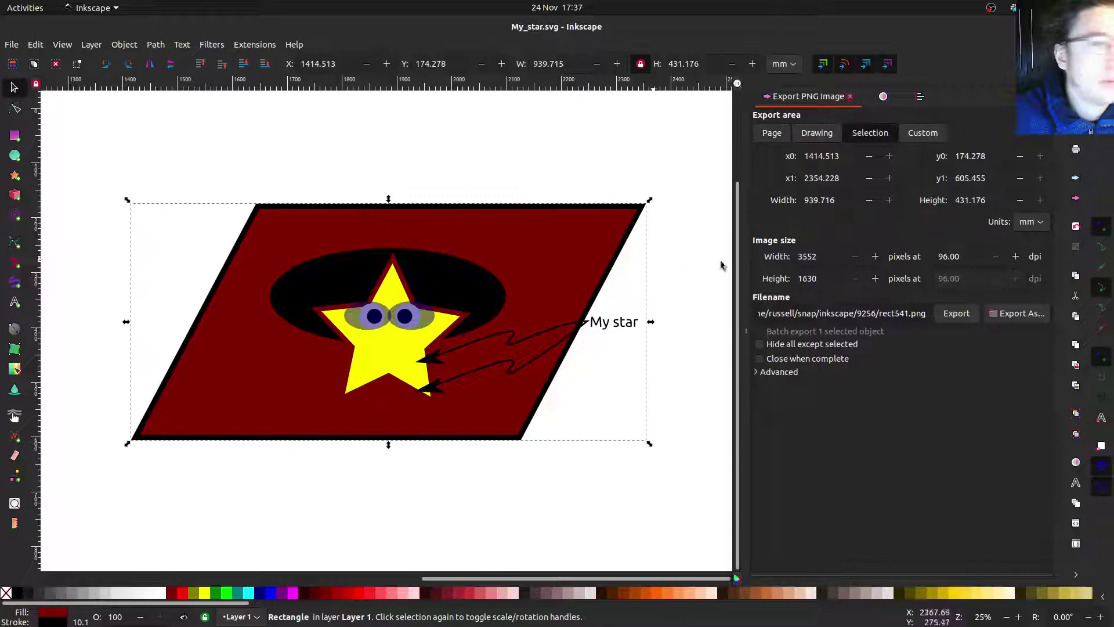
{"action": "scroll", "coordinate": [311, 218], "scroll_direction": "down", "scroll_amount": 3}
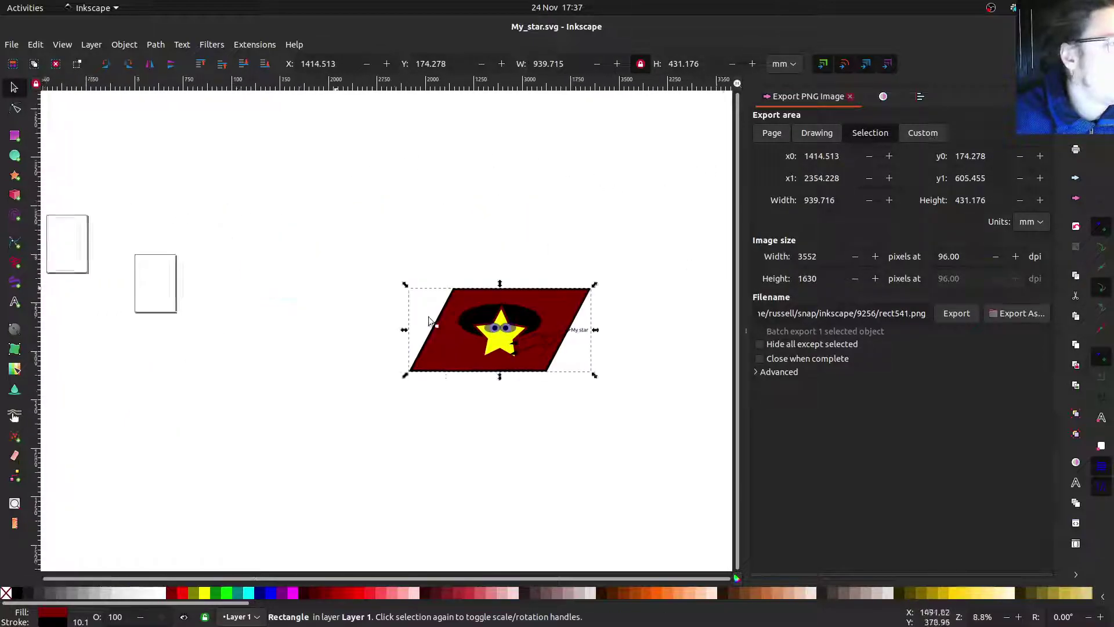
{"action": "scroll", "coordinate": [279, 319], "scroll_direction": "up", "scroll_amount": 3}
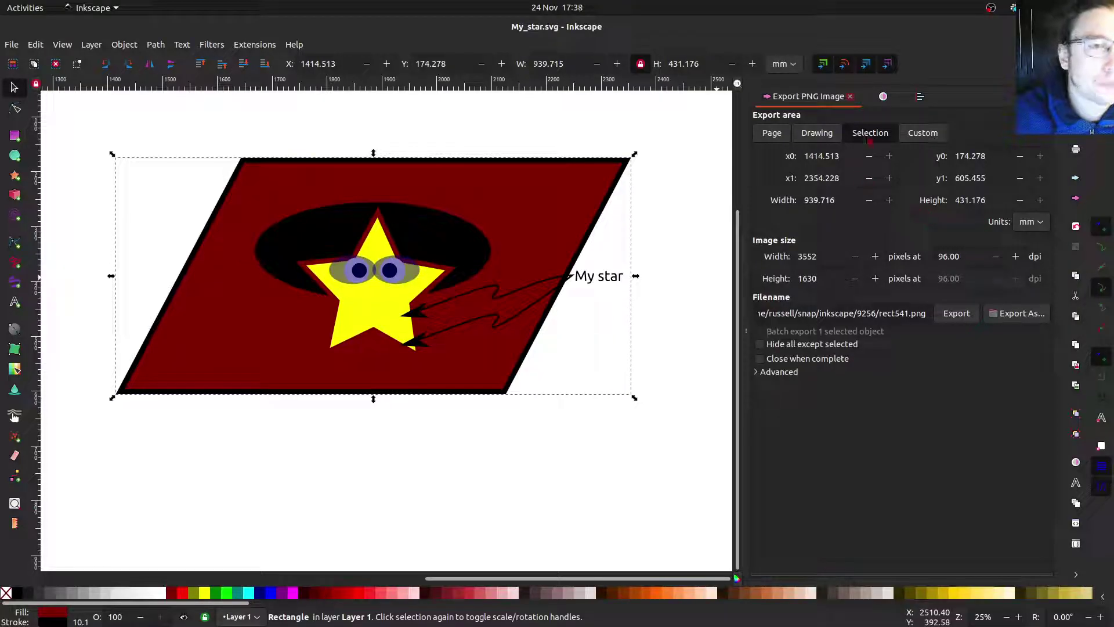
{"action": "key", "text": "Escape"}
{"action": "left_click", "coordinate": [571, 211]}
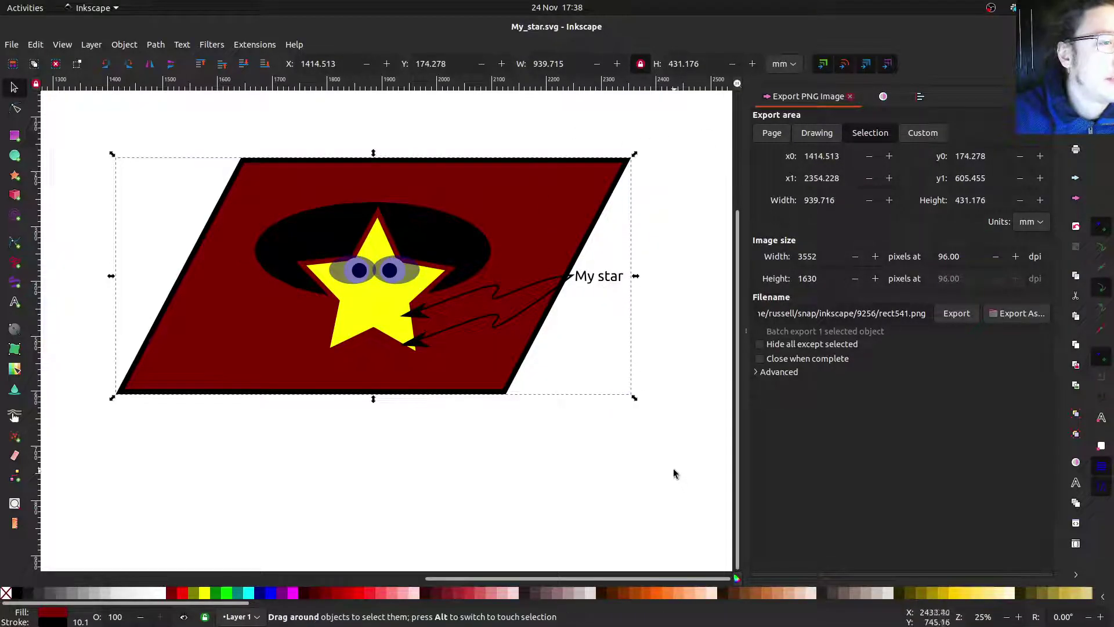
{"action": "key", "text": "Escape"}
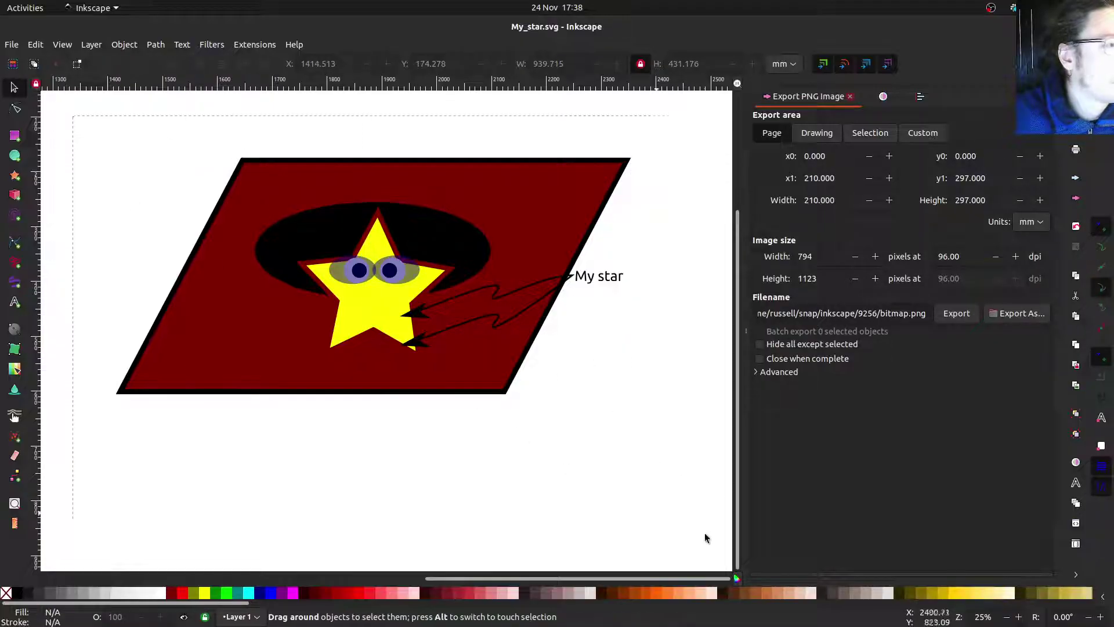
- Select all nine objects, set the export width to 2500, then deselect everything
{"action": "key", "text": "ctrl+a"}
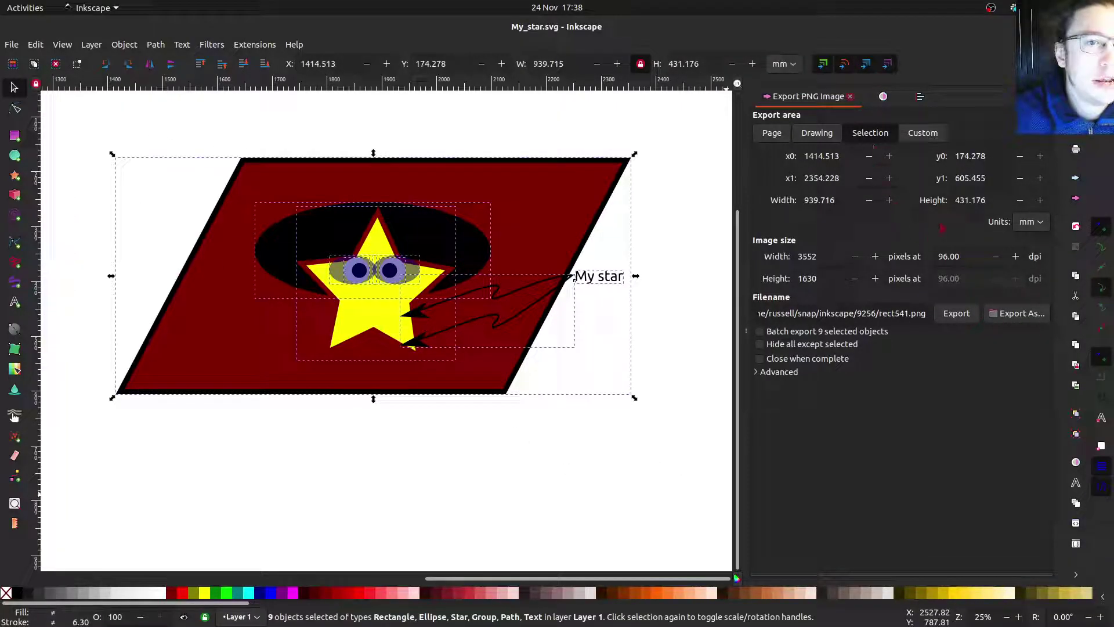
{"action": "double_click", "coordinate": [813, 257]}
{"action": "type", "text": "250"}
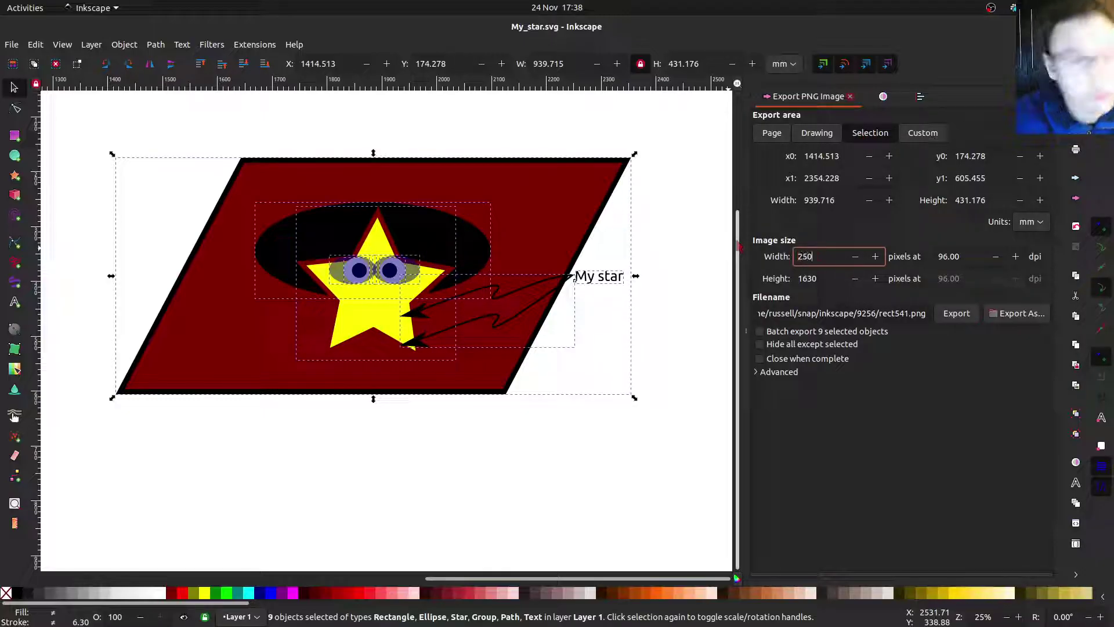
{"action": "type", "text": "0"}
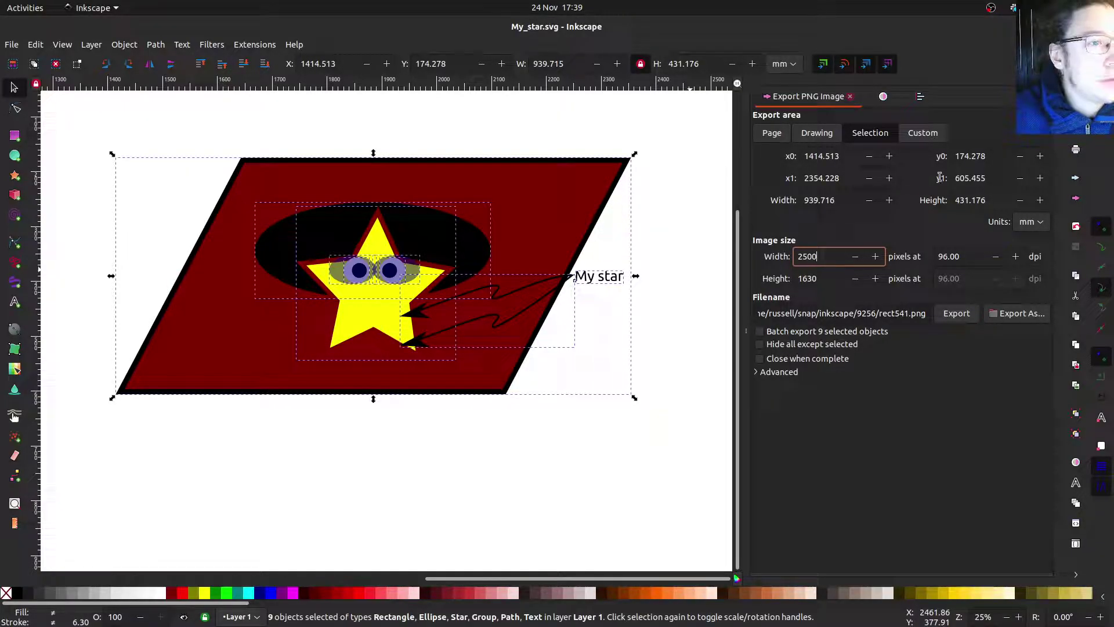
{"action": "left_click", "coordinate": [680, 366]}
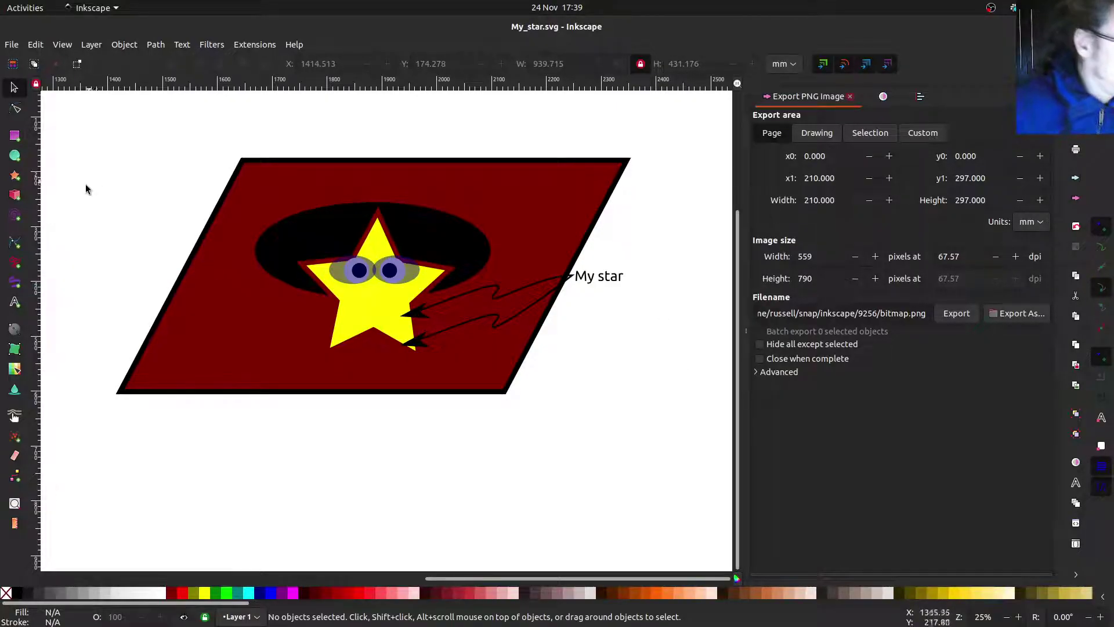
- Sketch a test freehand line and a wavy dark red calligraphic stroke
{"action": "left_click", "coordinate": [14, 262]}
{"action": "mouse_move", "coordinate": [118, 252]}
{"action": "left_mouse_down"}
{"action": "mouse_move", "coordinate": [133, 204]}
{"action": "mouse_move", "coordinate": [71, 295]}
{"action": "mouse_move", "coordinate": [95, 212]}
{"action": "mouse_move", "coordinate": [137, 162]}
{"action": "mouse_move", "coordinate": [386, 183]}
{"action": "left_mouse_up"}
{"action": "left_click", "coordinate": [15, 282]}
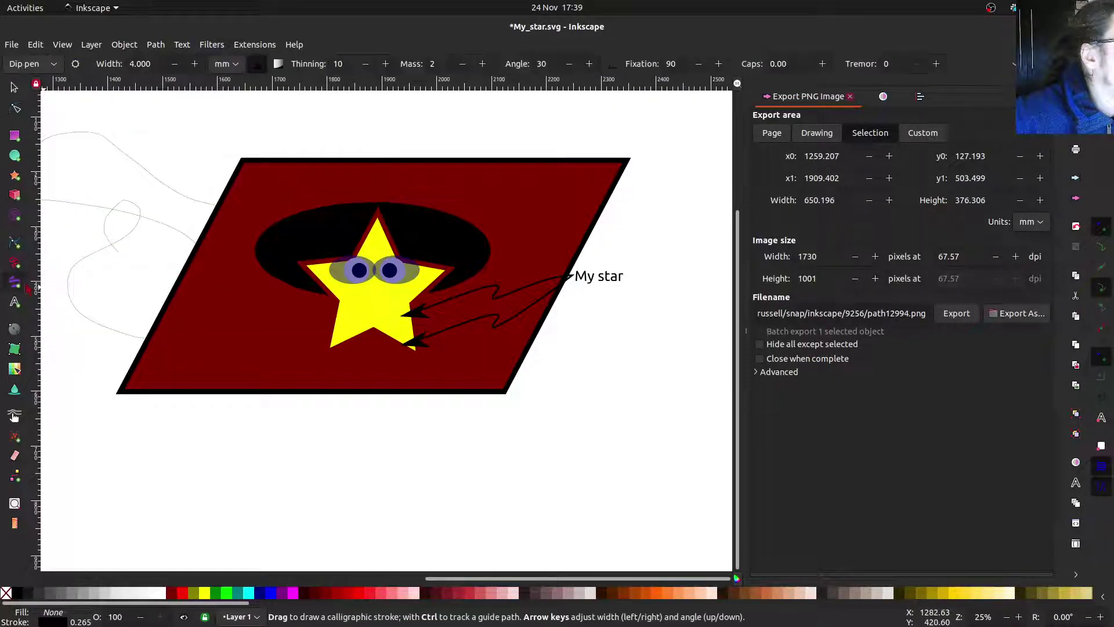
{"action": "mouse_move", "coordinate": [130, 438]}
{"action": "left_mouse_down"}
{"action": "mouse_move", "coordinate": [133, 389]}
{"action": "mouse_move", "coordinate": [245, 427]}
{"action": "mouse_move", "coordinate": [296, 344]}
{"action": "mouse_move", "coordinate": [415, 455]}
{"action": "mouse_move", "coordinate": [552, 435]}
{"action": "left_mouse_up"}
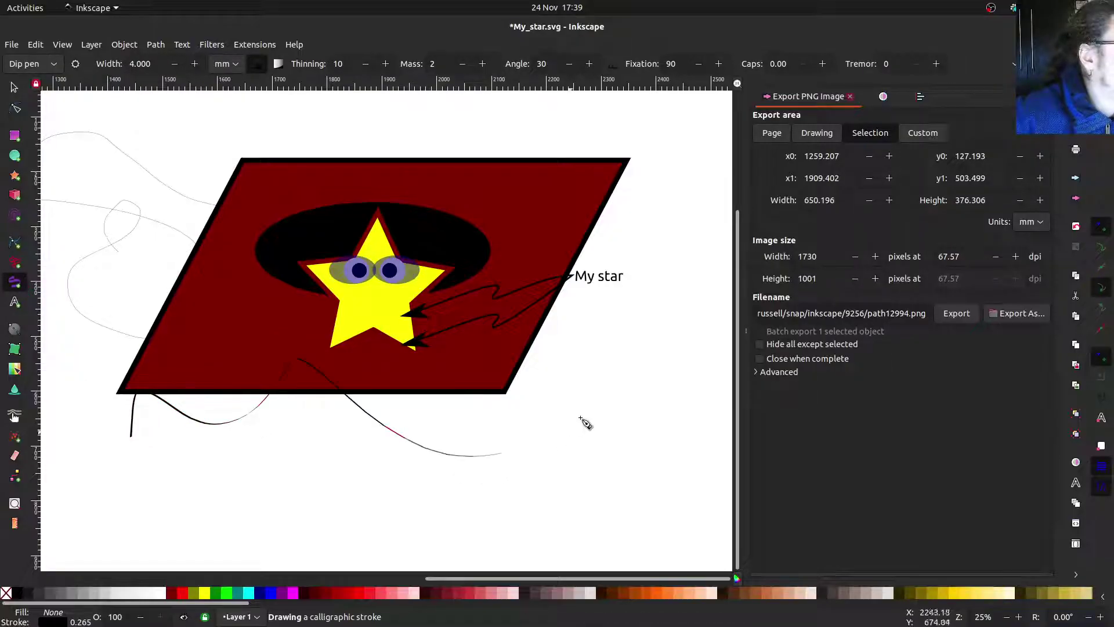
- Nudge the star onto the ellipse, then delete the grey freehand curve and red wavy strokes
{"action": "key", "text": "s"}
{"action": "left_click", "coordinate": [286, 185]}
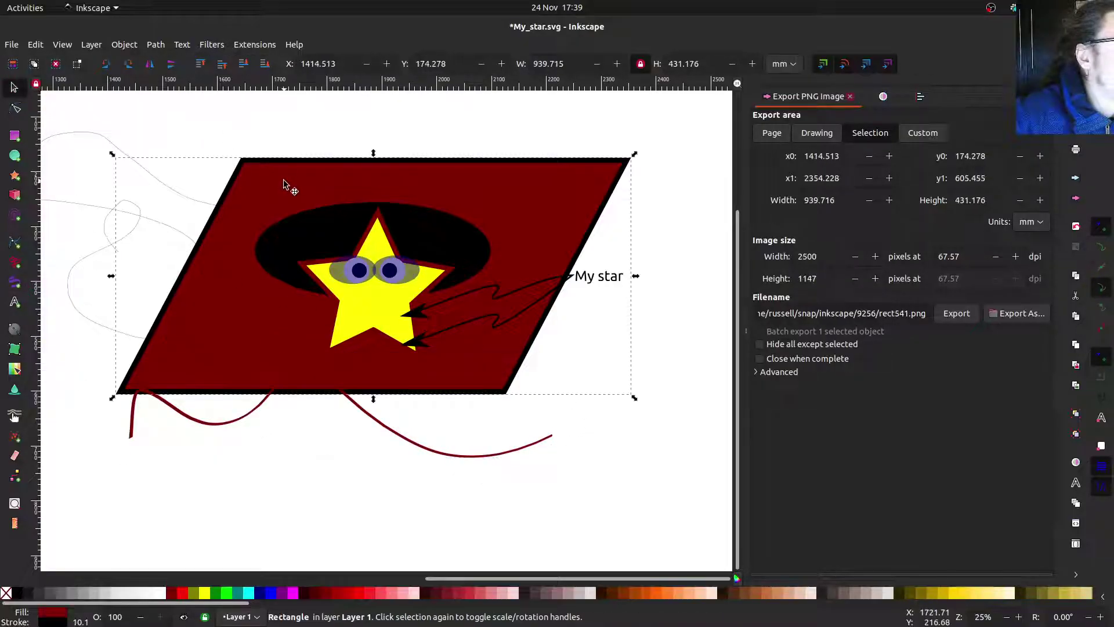
{"action": "mouse_move", "coordinate": [358, 242]}
{"action": "left_mouse_down"}
{"action": "mouse_move", "coordinate": [345, 370]}
{"action": "mouse_move", "coordinate": [341, 231]}
{"action": "left_mouse_up"}
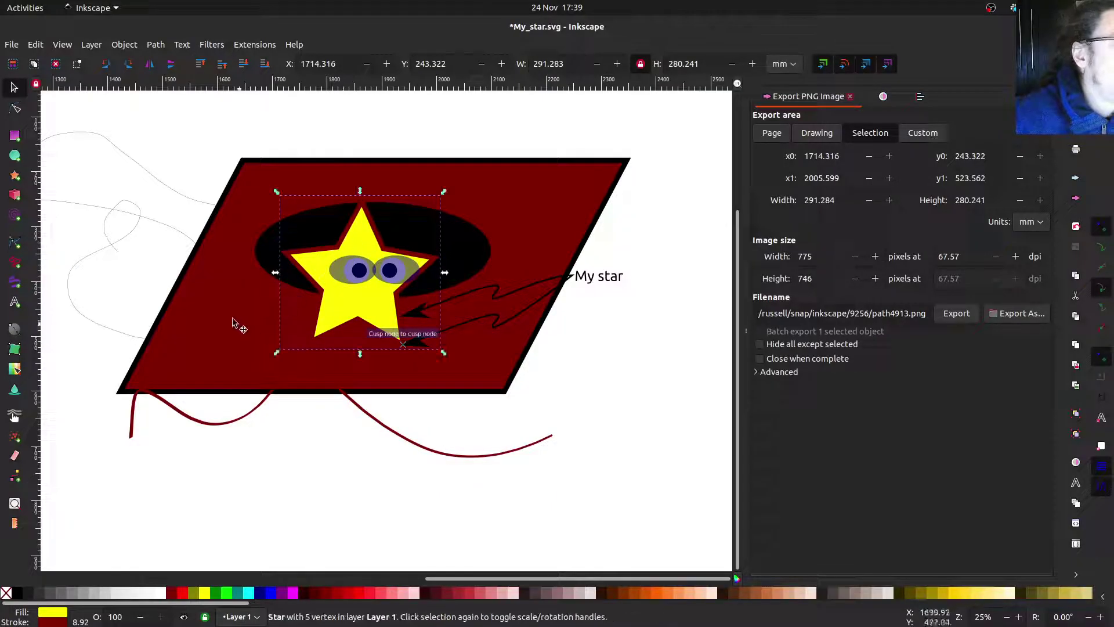
{"action": "left_click", "coordinate": [115, 212]}
{"action": "left_click", "coordinate": [119, 216]}
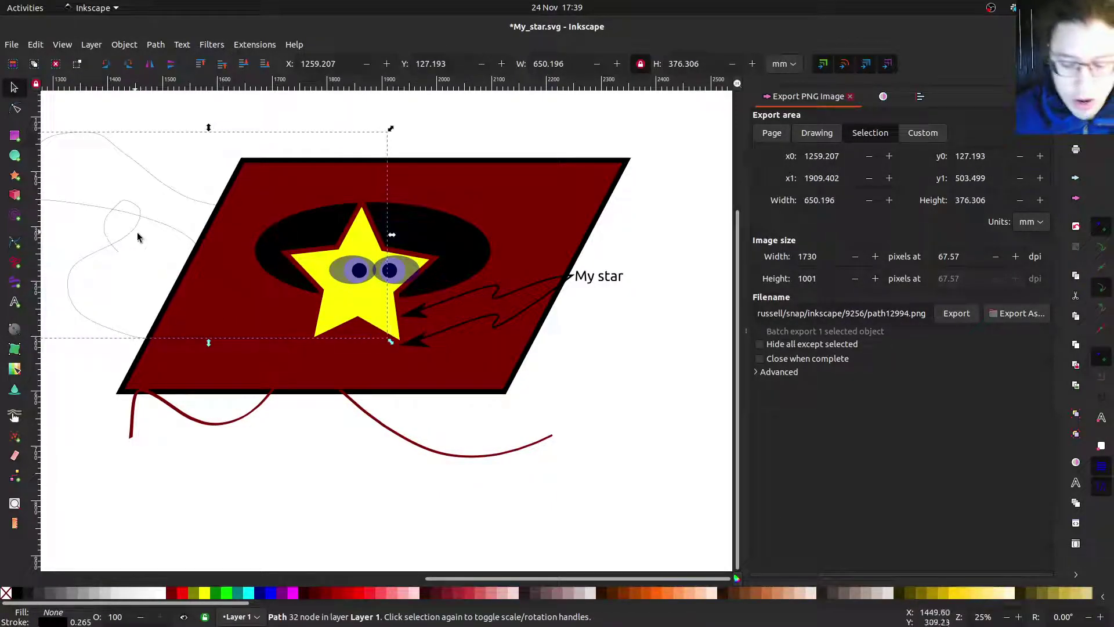
{"action": "key", "text": "Delete"}
{"action": "left_click", "coordinate": [226, 420]}
{"action": "key", "text": "Delete"}
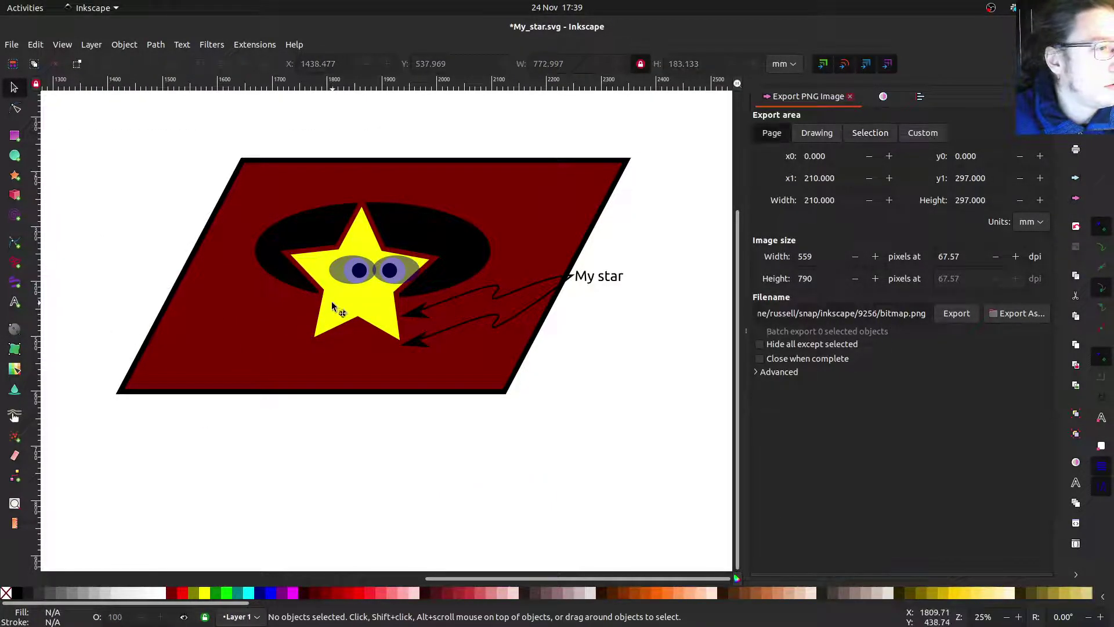
- Delete the yellow star, both eyes and the black ellipse
{"action": "left_click", "coordinate": [333, 308]}
{"action": "key", "text": "Delete"}
{"action": "left_click", "coordinate": [348, 273]}
{"action": "key", "text": "Delete"}
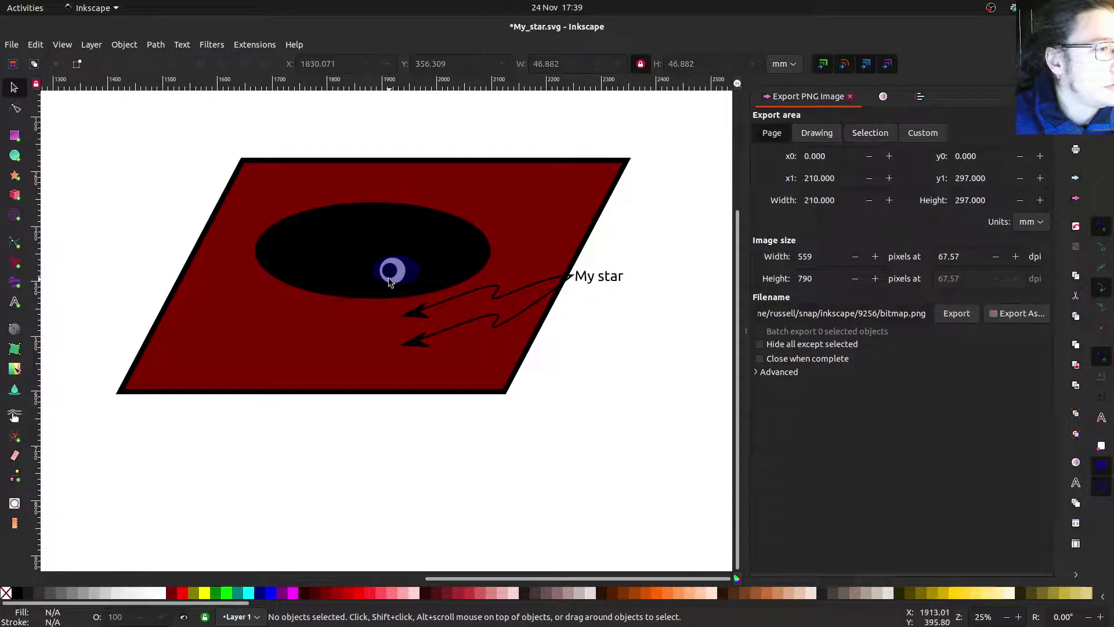
{"action": "left_click", "coordinate": [392, 271]}
{"action": "key", "text": "Delete"}
{"action": "left_click", "coordinate": [390, 270]}
{"action": "key", "text": "Delete"}
{"action": "left_click", "coordinate": [405, 269]}
{"action": "key", "text": "Delete"}
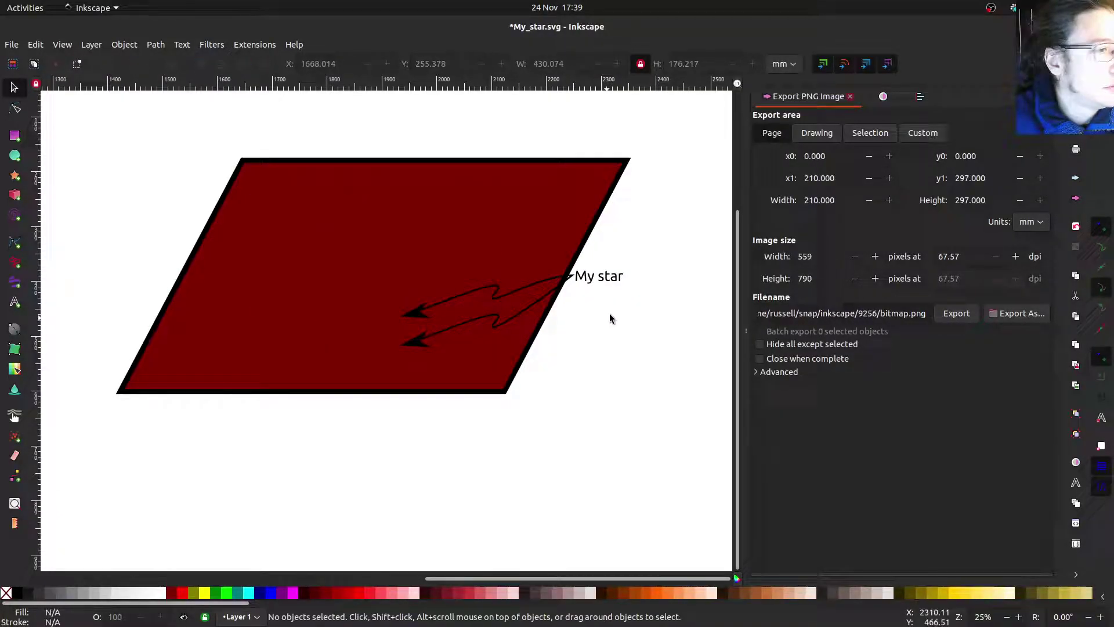
- Delete the My star label and lightning arrow, leaving the parallelogram selected
{"action": "left_click", "coordinate": [577, 277]}
{"action": "key", "text": "Delete"}
{"action": "left_click", "coordinate": [558, 283]}
{"action": "key", "text": "Delete"}
{"action": "left_click", "coordinate": [366, 259]}
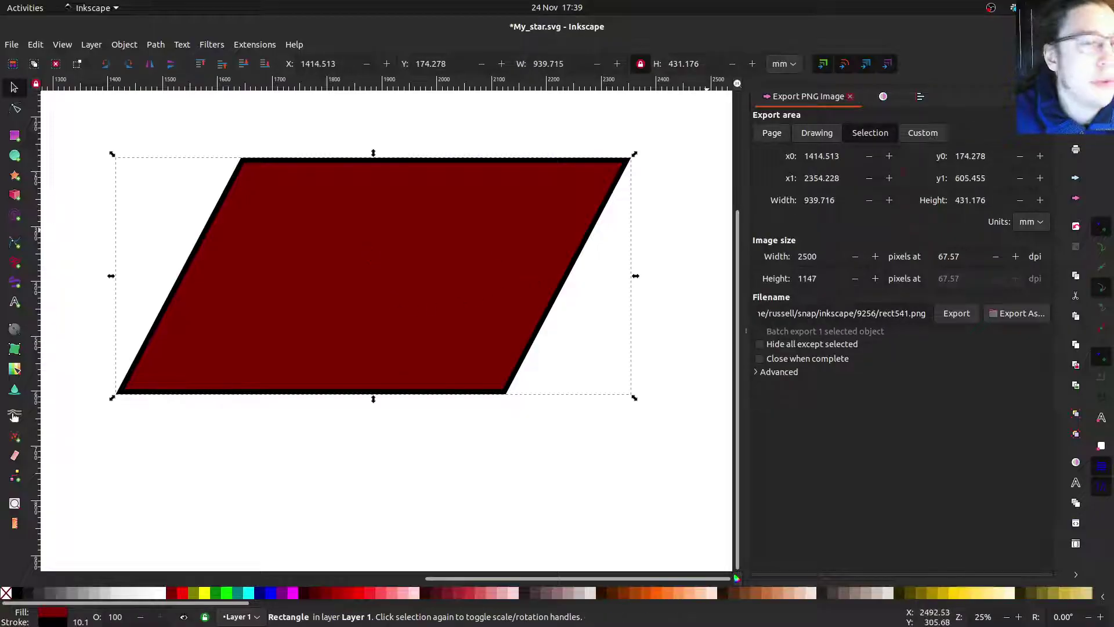
- Give the parallelogram a radial gradient fill and shift its centre toward the lower-left
{"action": "left_click", "coordinate": [52, 612]}
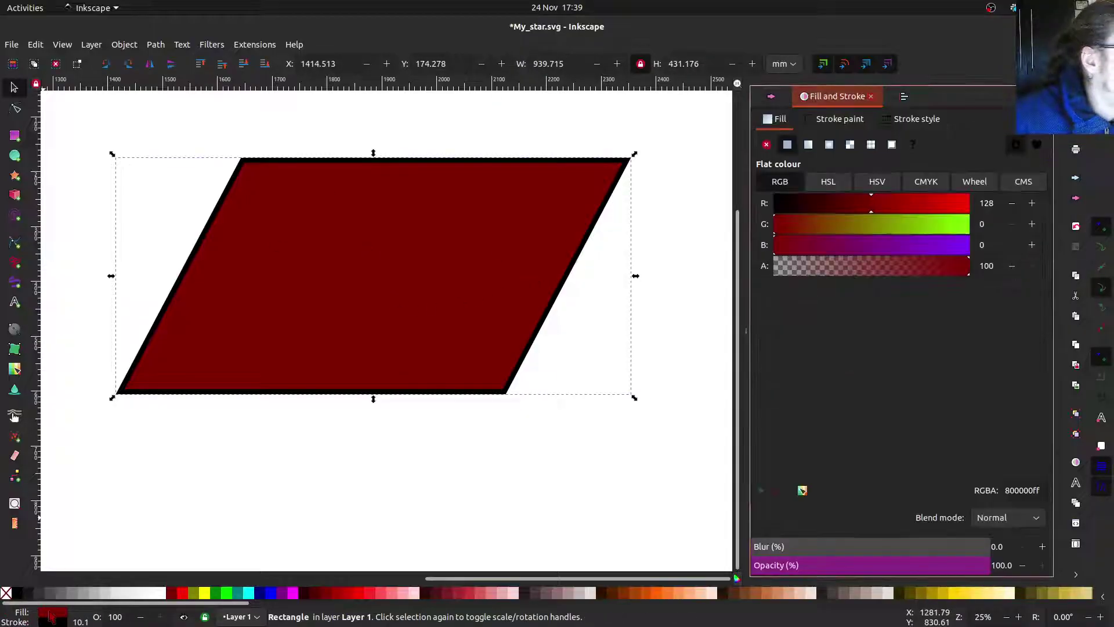
{"action": "left_click", "coordinate": [829, 145]}
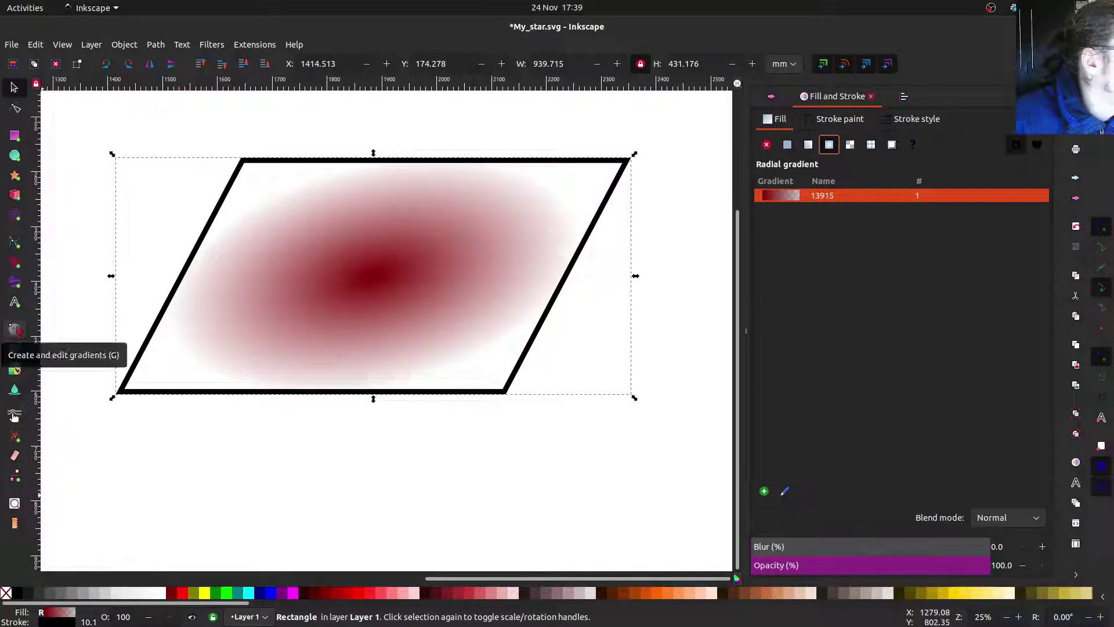
{"action": "left_click", "coordinate": [15, 329]}
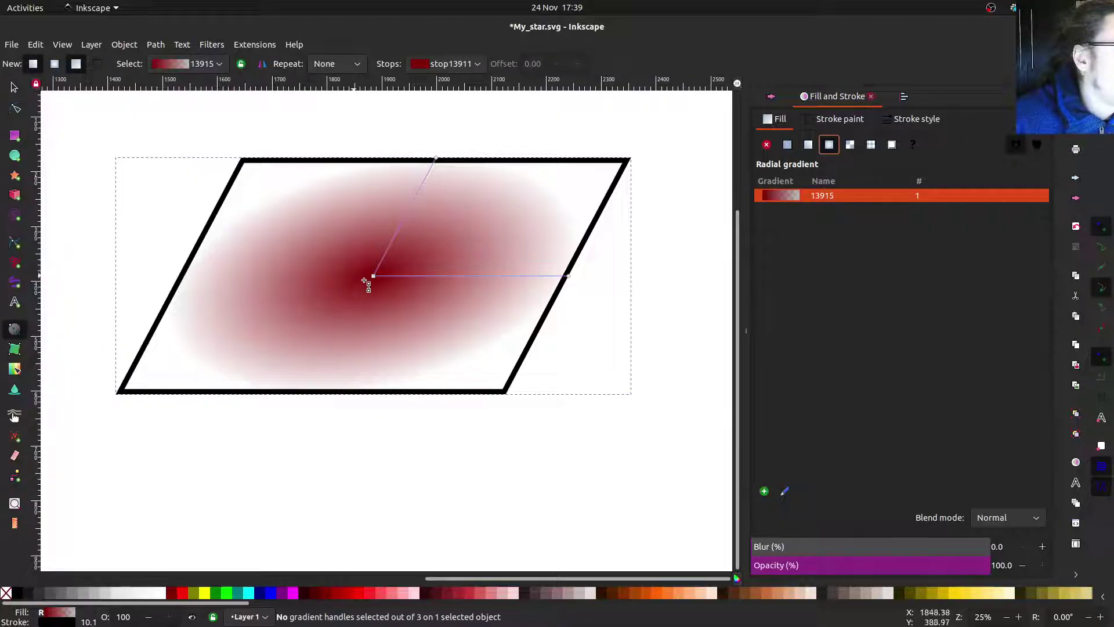
{"action": "left_click_drag", "start_coordinate": [372, 279], "coordinate": [191, 350]}
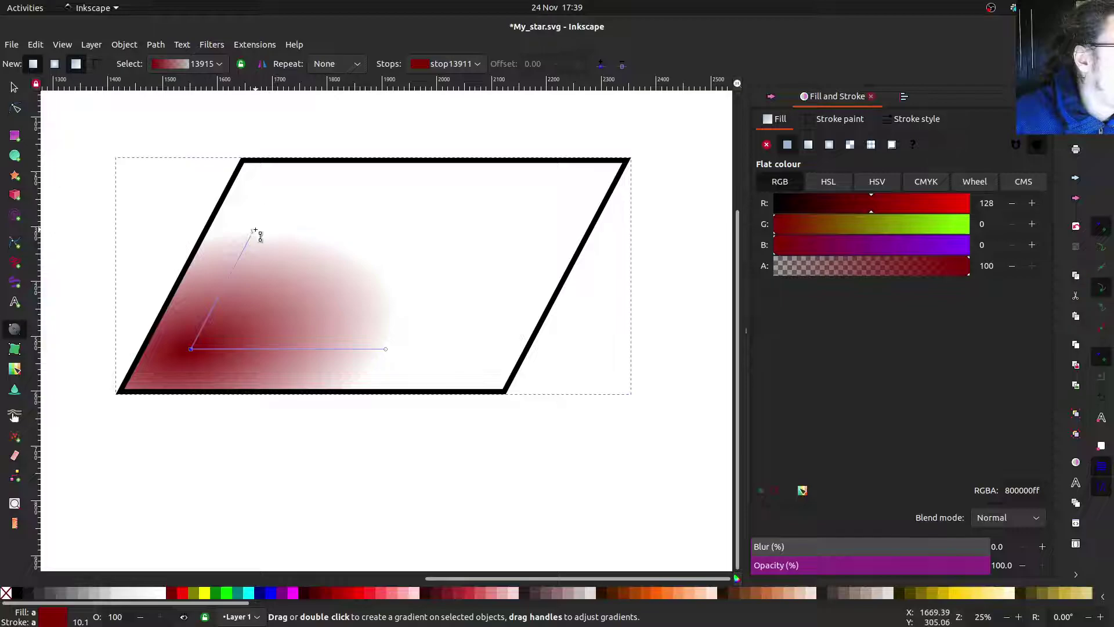
- Redraw the fill as a horizontal linear gradient from dark red at left to near-white at right
{"action": "left_click_drag", "start_coordinate": [251, 230], "coordinate": [618, 263]}
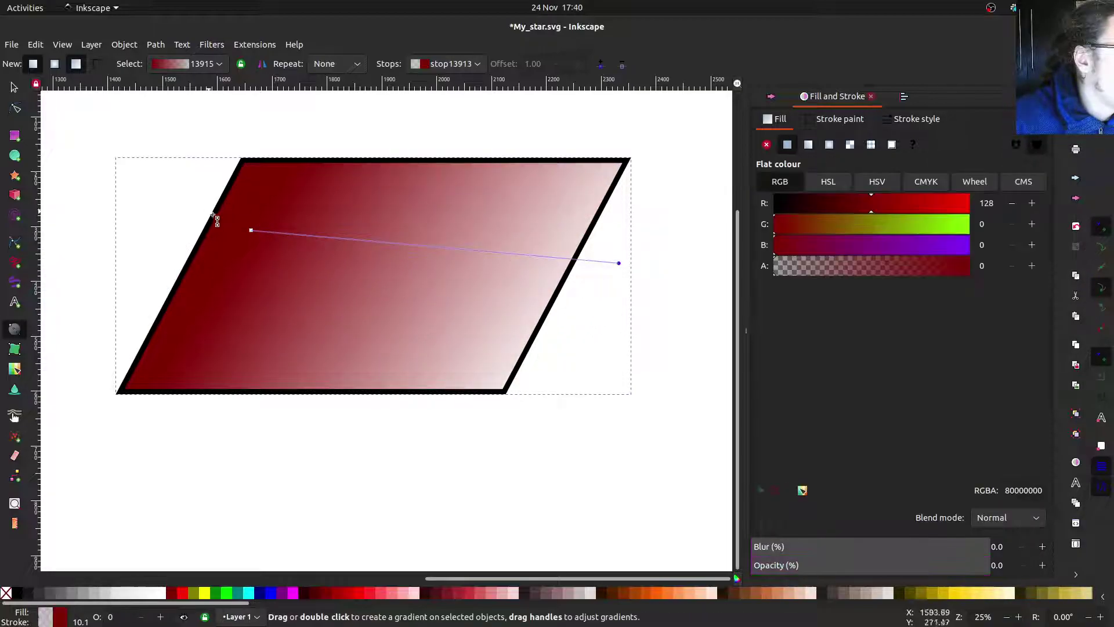
{"action": "left_click_drag", "start_coordinate": [248, 231], "coordinate": [579, 286]}
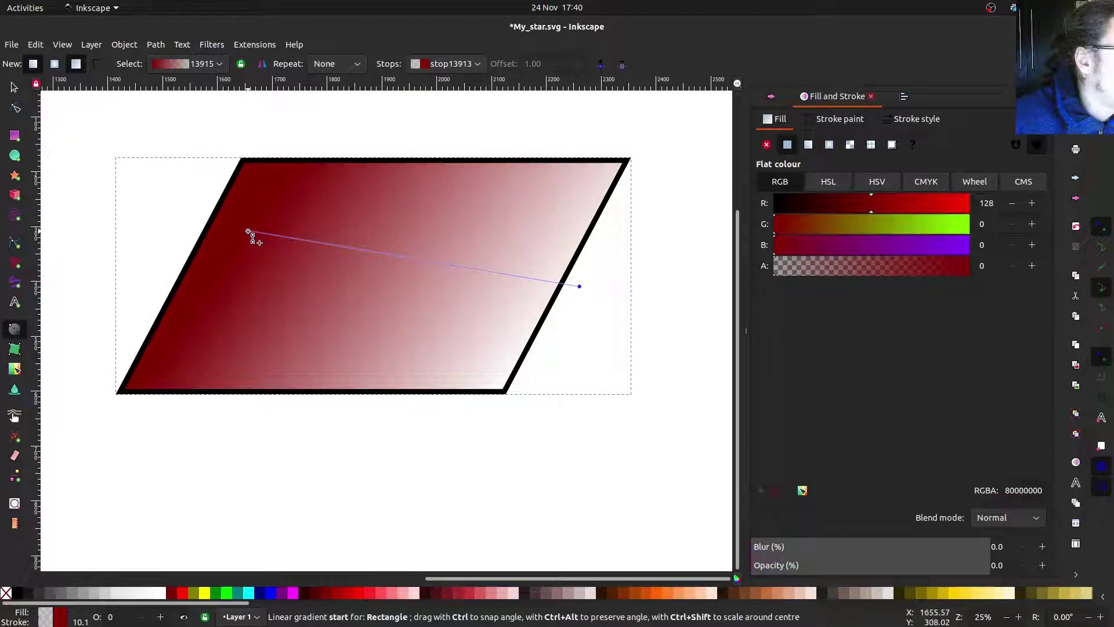
{"action": "left_click_drag", "start_coordinate": [250, 233], "coordinate": [146, 299]}
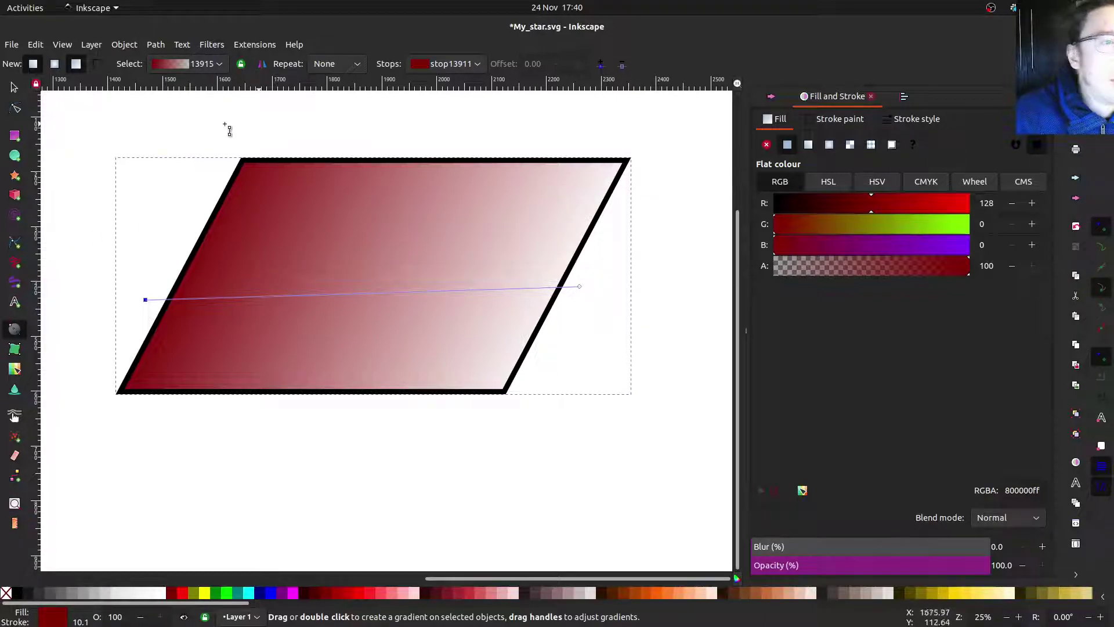
{"action": "left_click", "coordinate": [14, 87]}
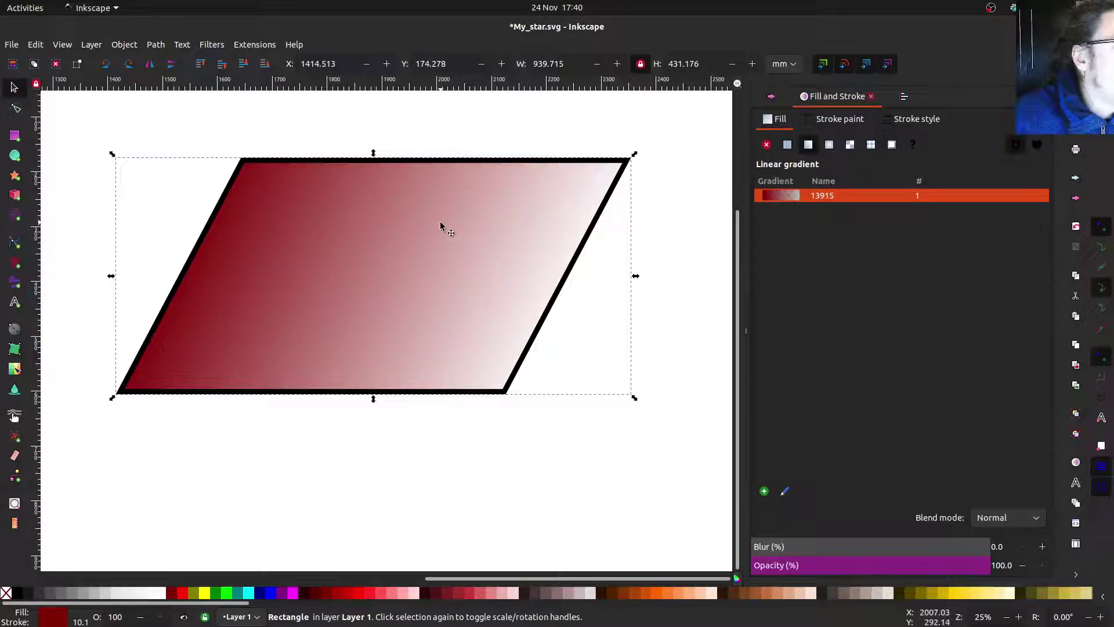
- Draw a black square and move it against the parallelogram's top corner
{"action": "left_click", "coordinate": [348, 233]}
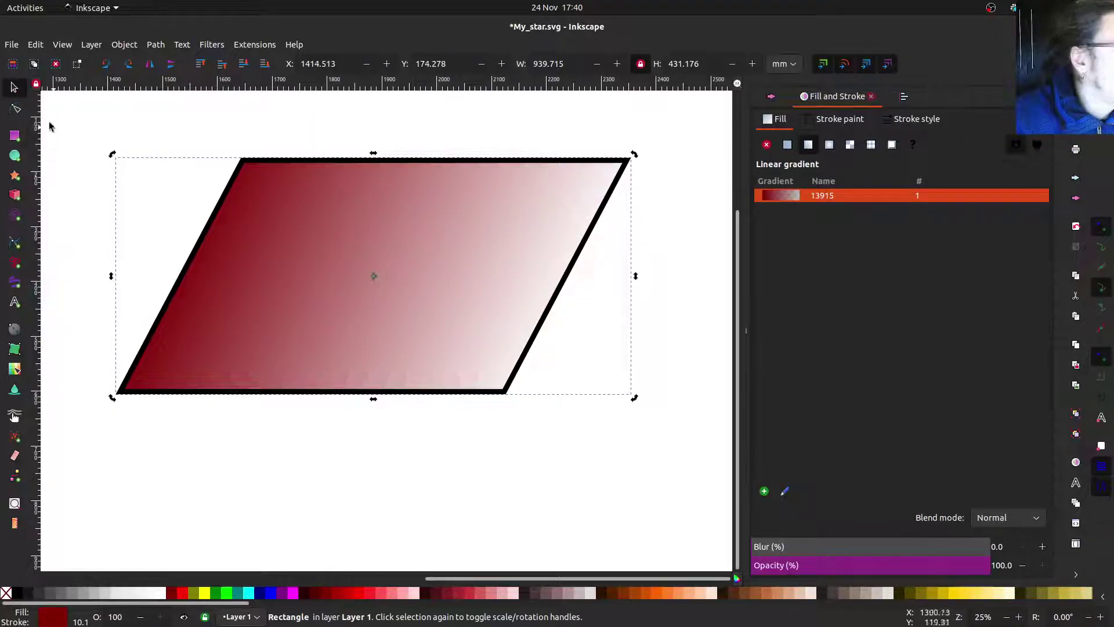
{"action": "left_click", "coordinate": [15, 135]}
{"action": "mouse_move", "coordinate": [543, 266]}
{"action": "left_mouse_down"}
{"action": "mouse_move", "coordinate": [663, 408]}
{"action": "mouse_move", "coordinate": [693, 405]}
{"action": "left_mouse_up"}
{"action": "key", "text": "s"}
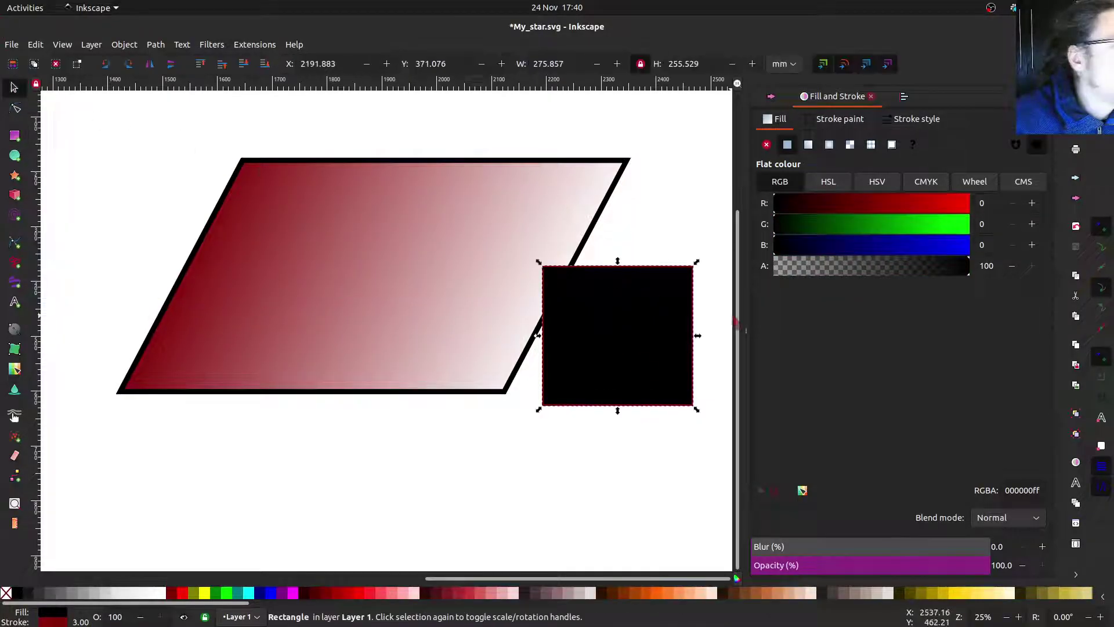
{"action": "left_click_drag", "start_coordinate": [617, 279], "coordinate": [491, 218]}
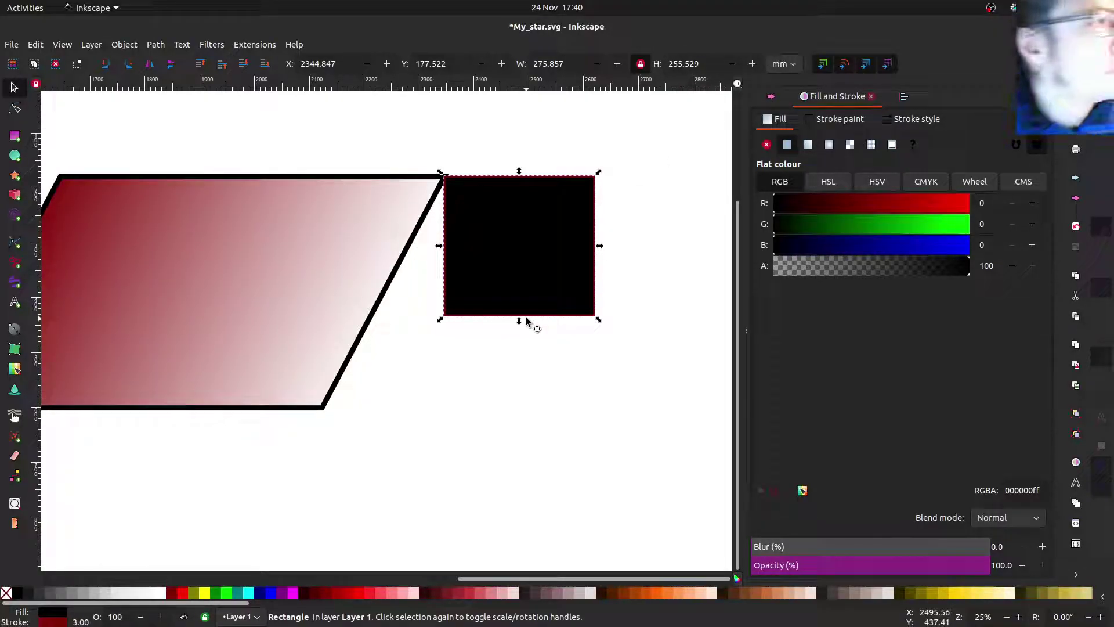
- Rotate the parallelogram 90°, flip it horizontally, and place it beside the square
{"action": "left_click", "coordinate": [139, 203]}
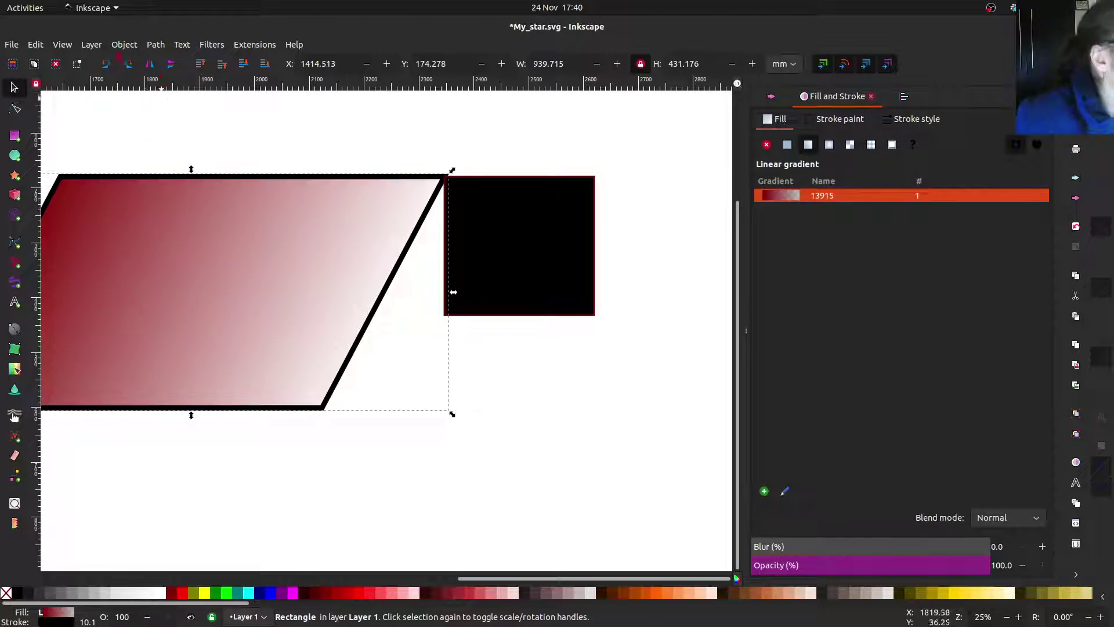
{"action": "left_click", "coordinate": [129, 63]}
{"action": "left_click", "coordinate": [150, 64]}
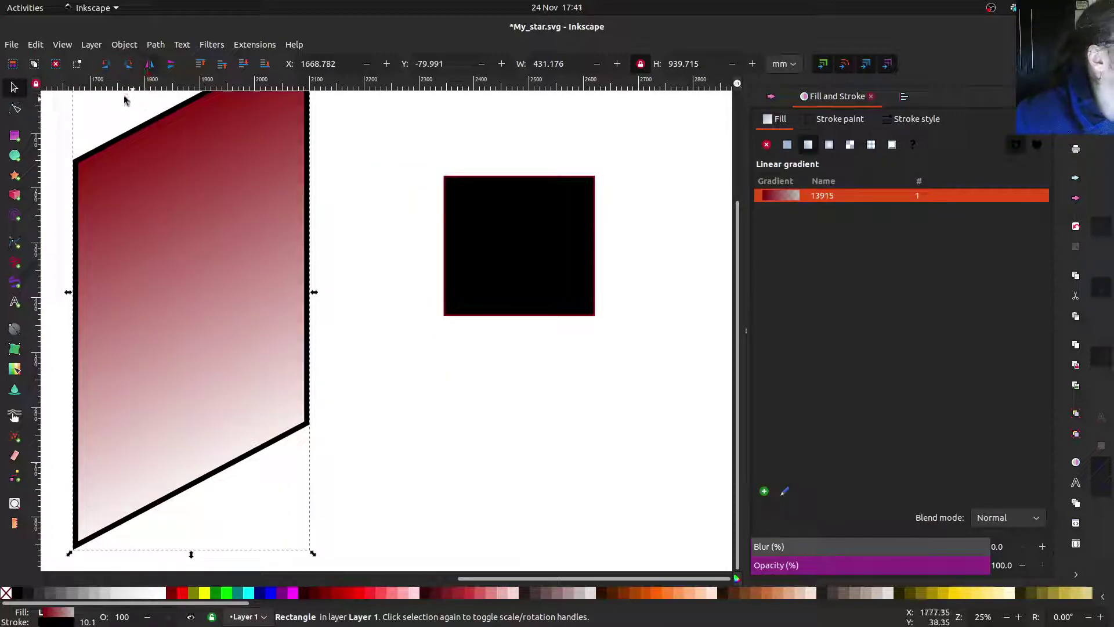
{"action": "left_click_drag", "start_coordinate": [190, 200], "coordinate": [294, 314]}
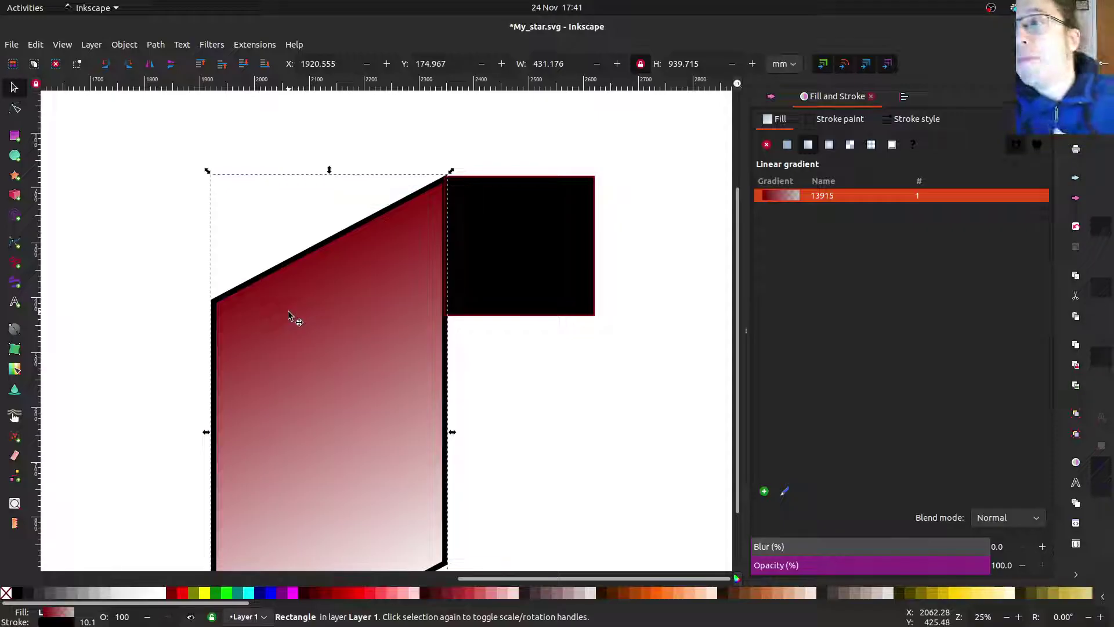